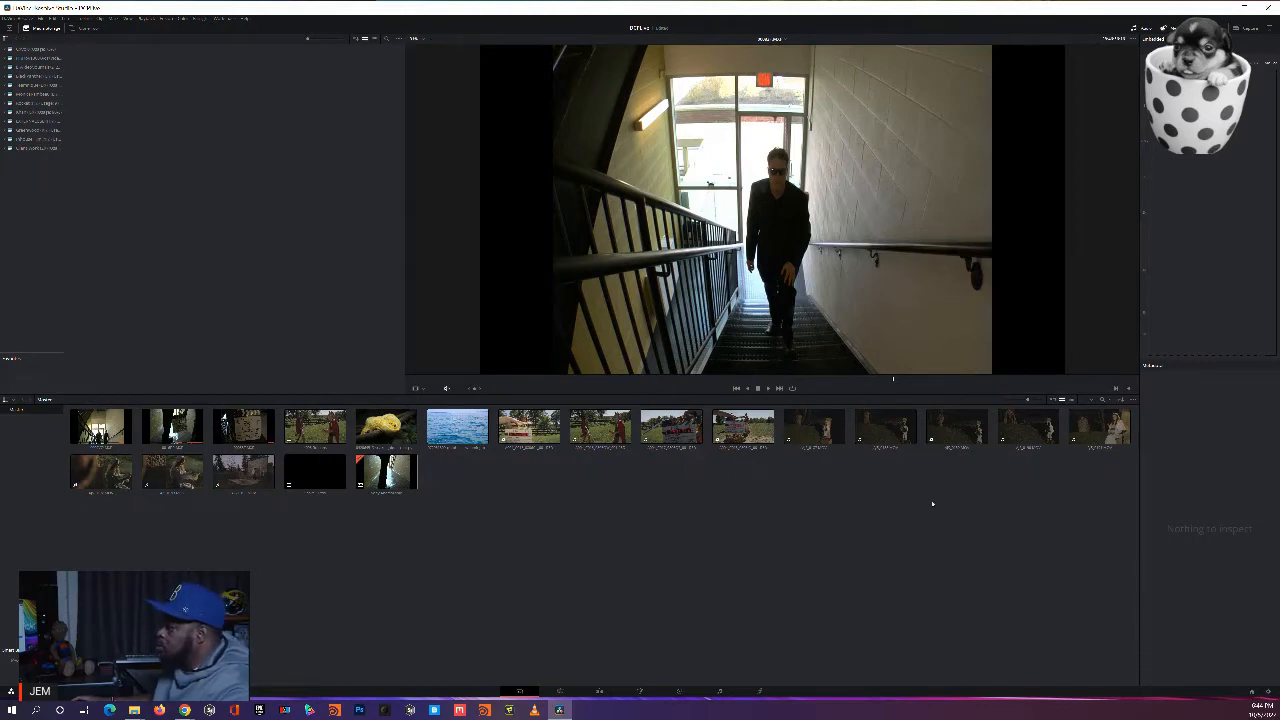
Step: Show the media pool clips as a list and preview the slate clip and the ocean water clip
click(1071, 399)
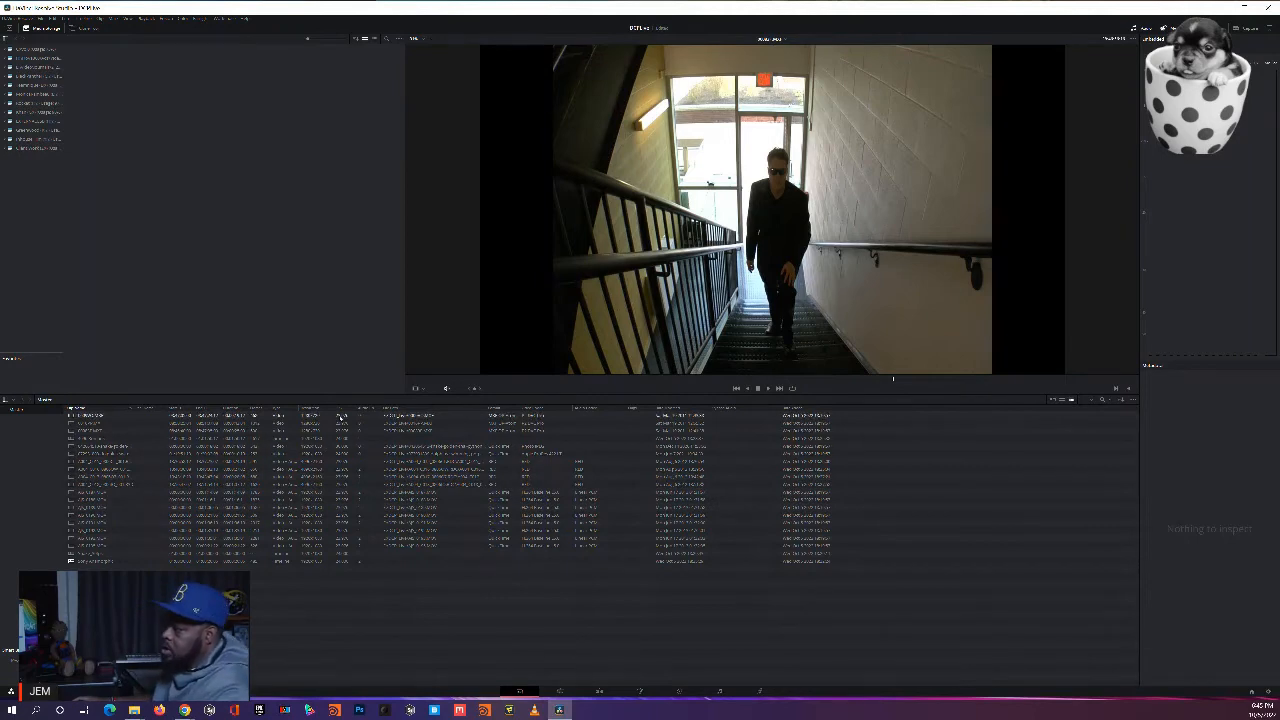
click(301, 452)
key(Down)
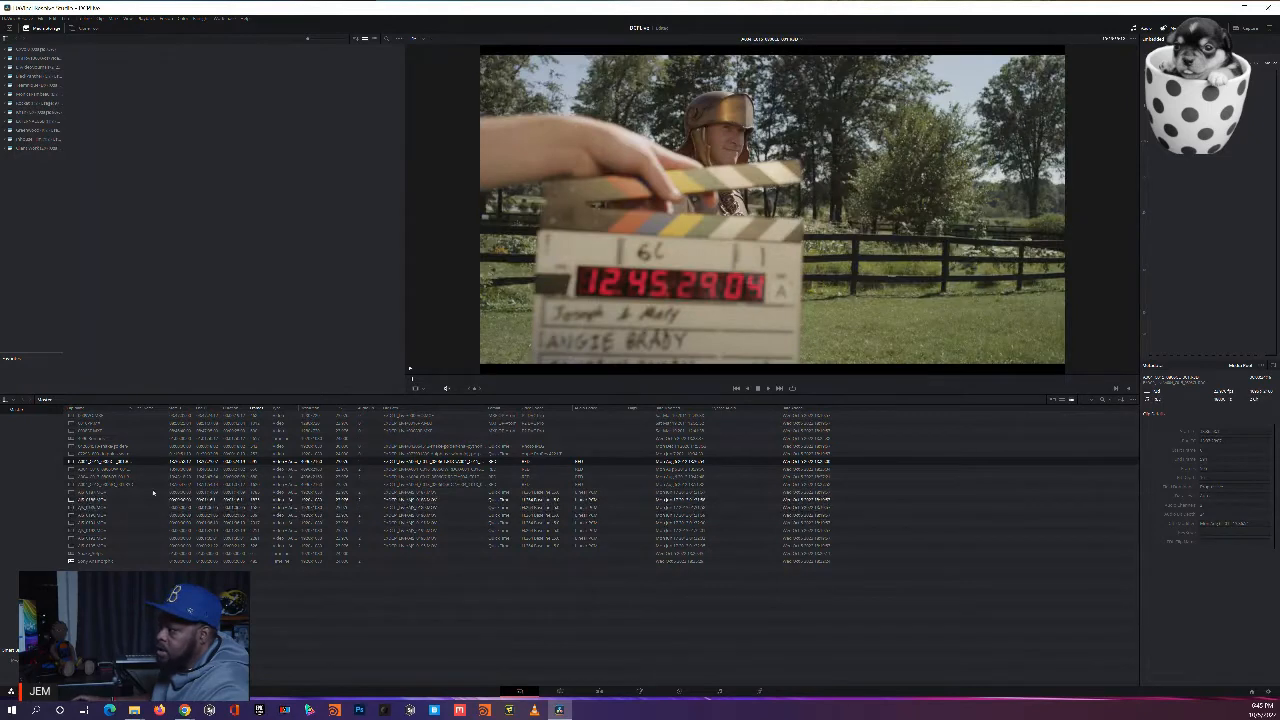
click(124, 454)
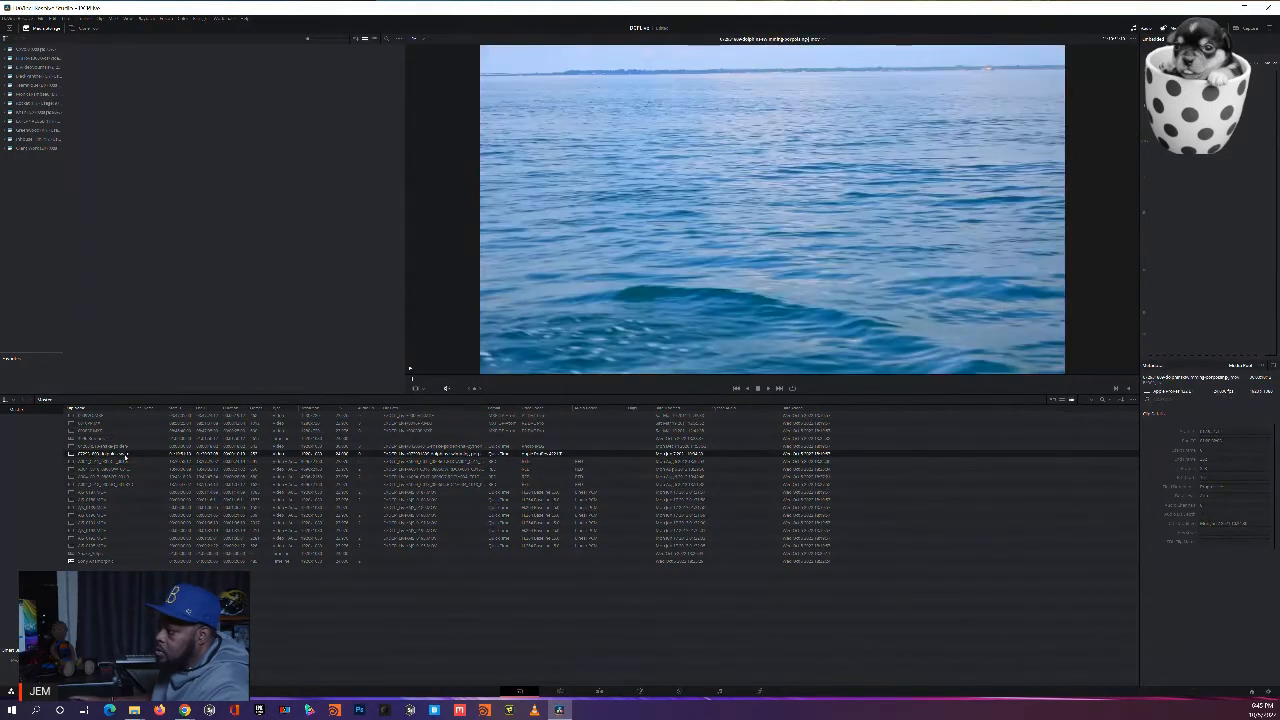
Step: Review the video settings in the yellow python clip's Clip Attributes, including its frame rate, and close them without changes
click(127, 447)
right_click(128, 447)
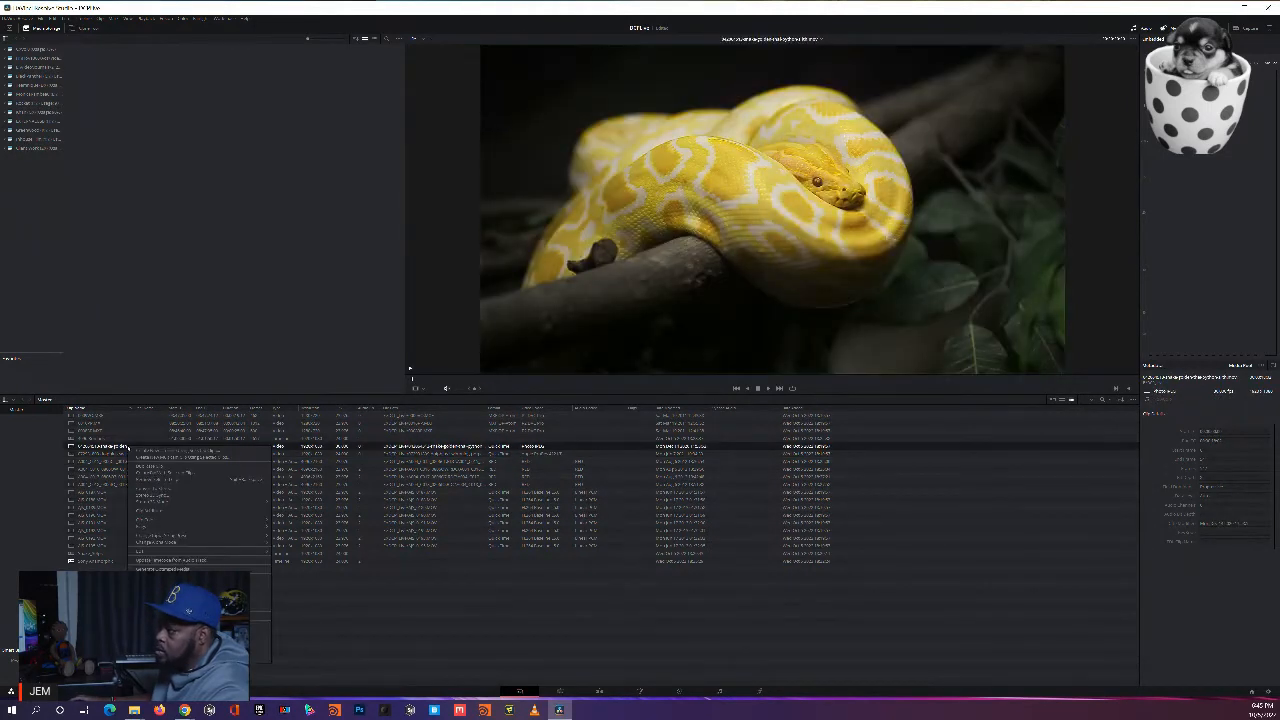
click(171, 512)
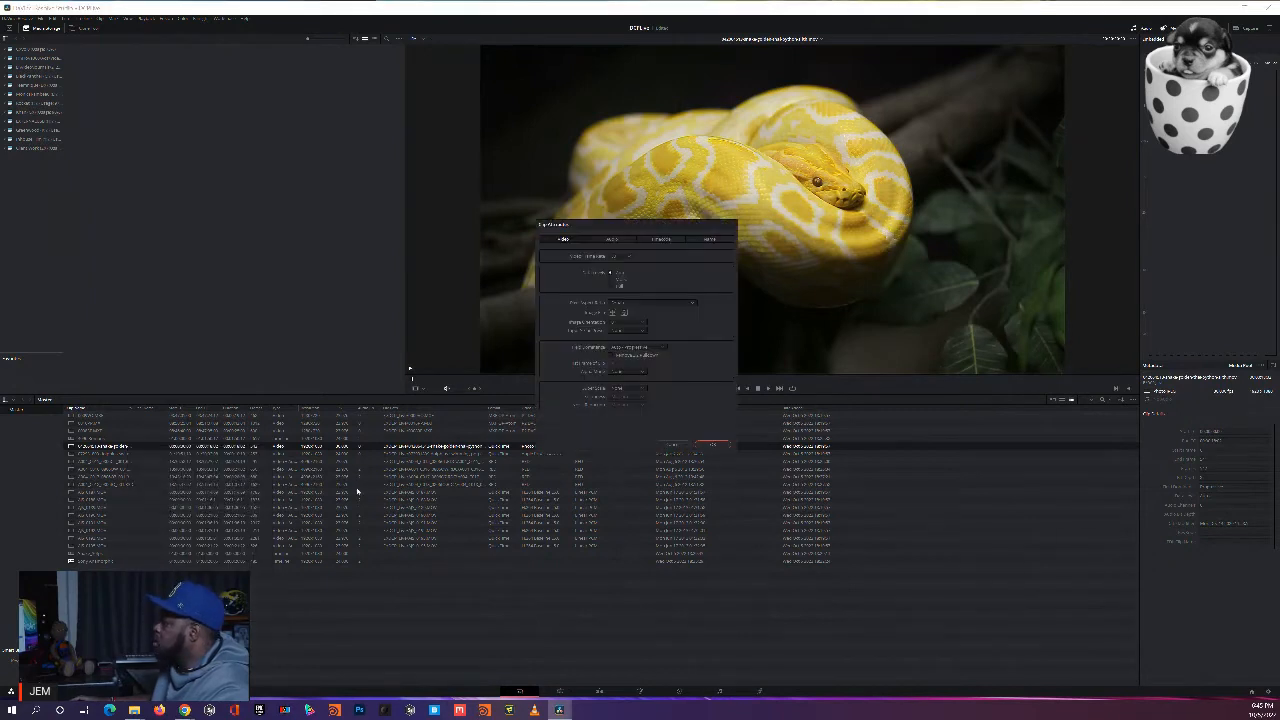
drag(638, 226, 506, 223)
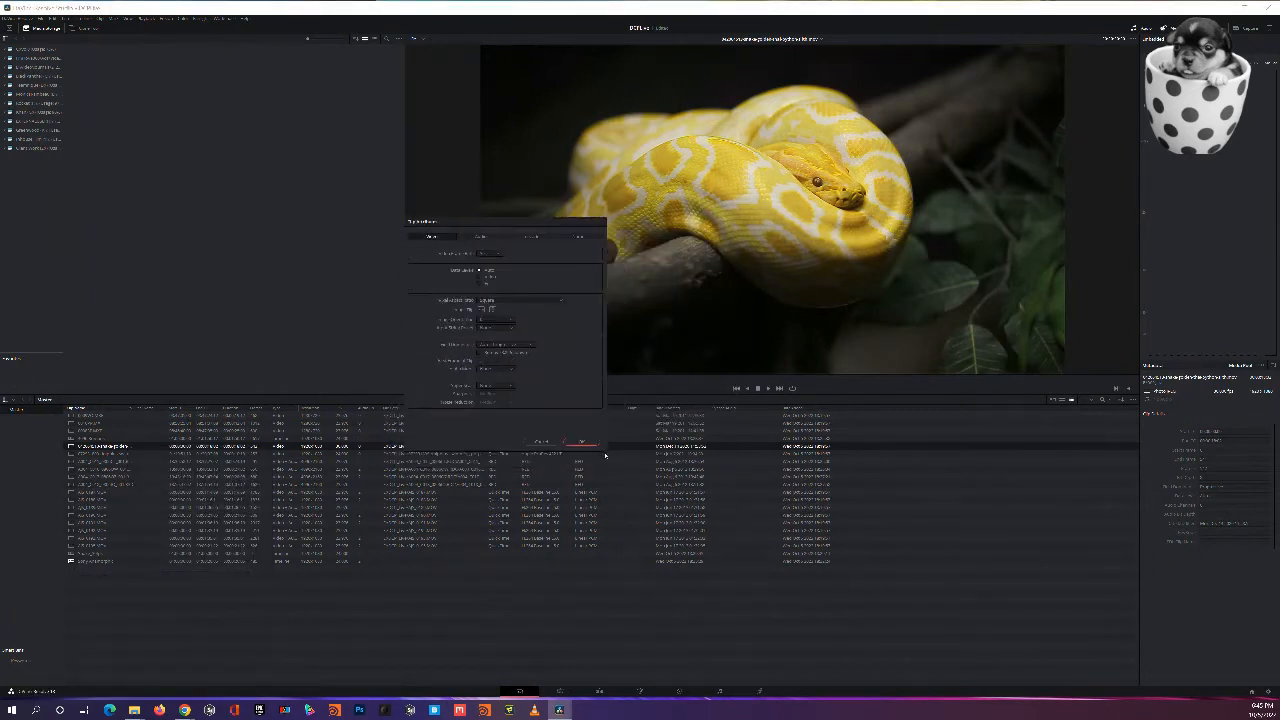
drag(562, 226, 592, 222)
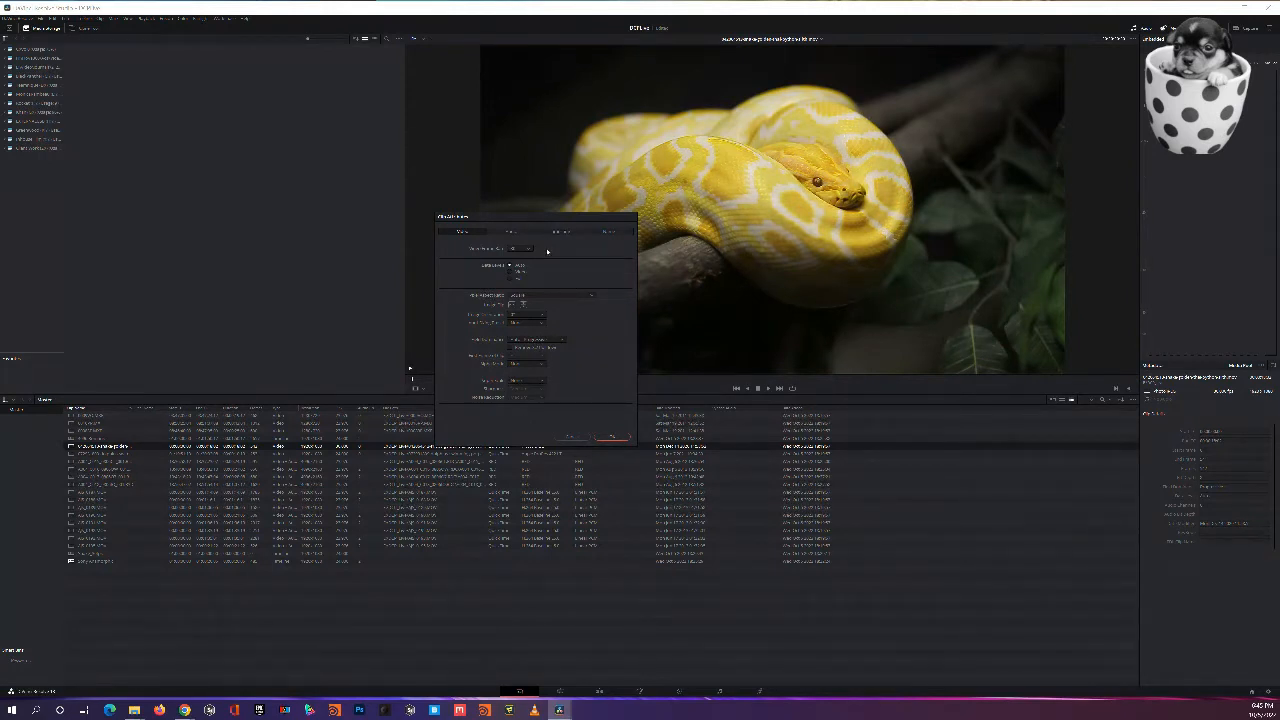
click(571, 437)
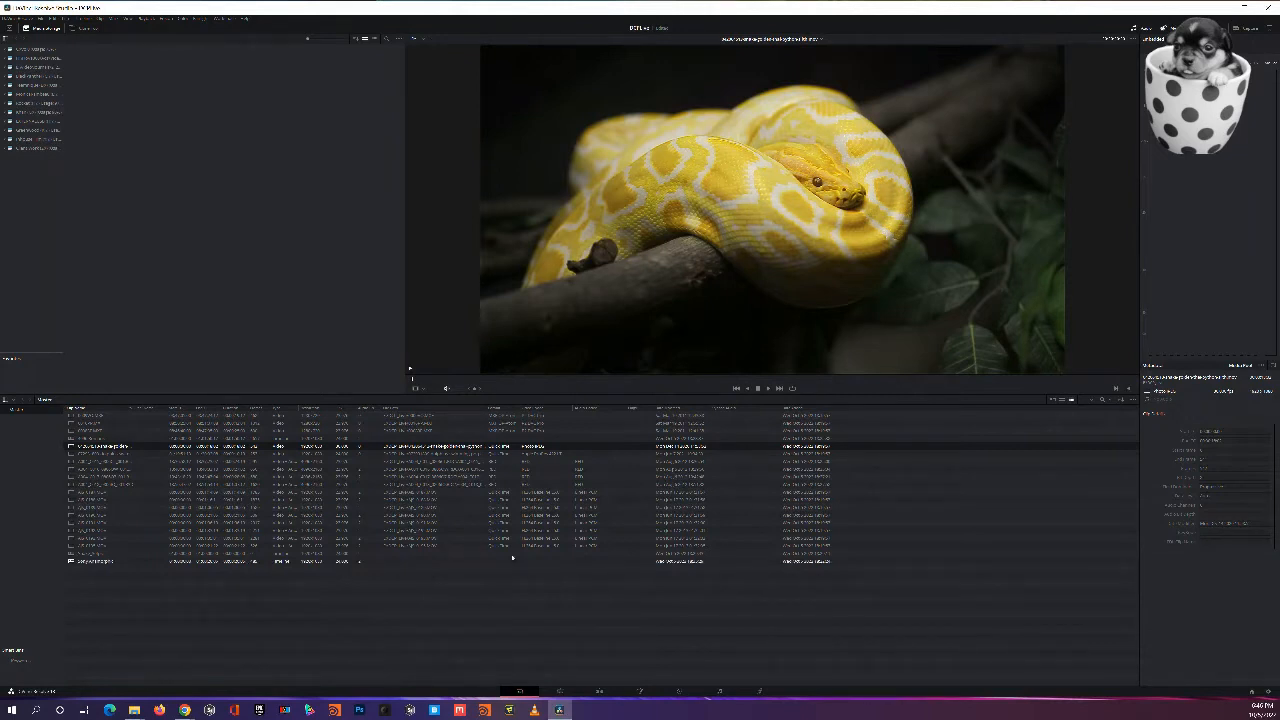
Step: Open the project settings and look through the available timeline resolution presets in the Master Settings
click(1267, 691)
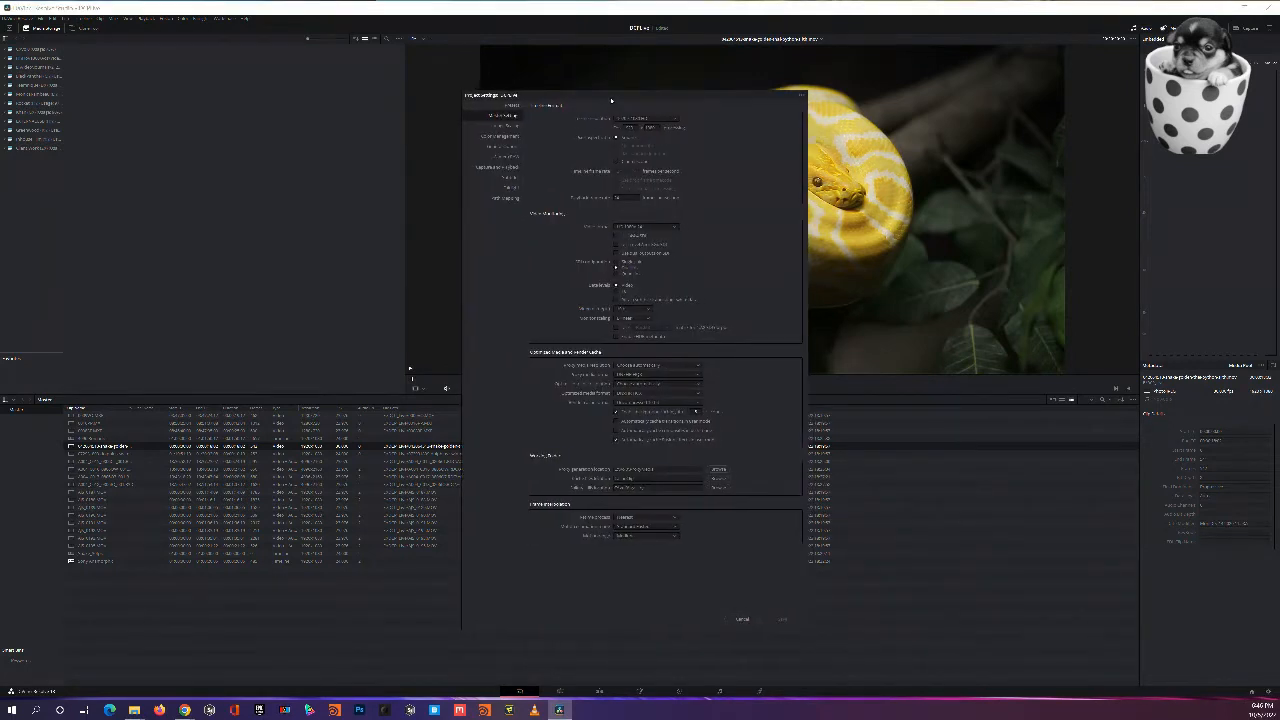
drag(617, 100, 435, 99)
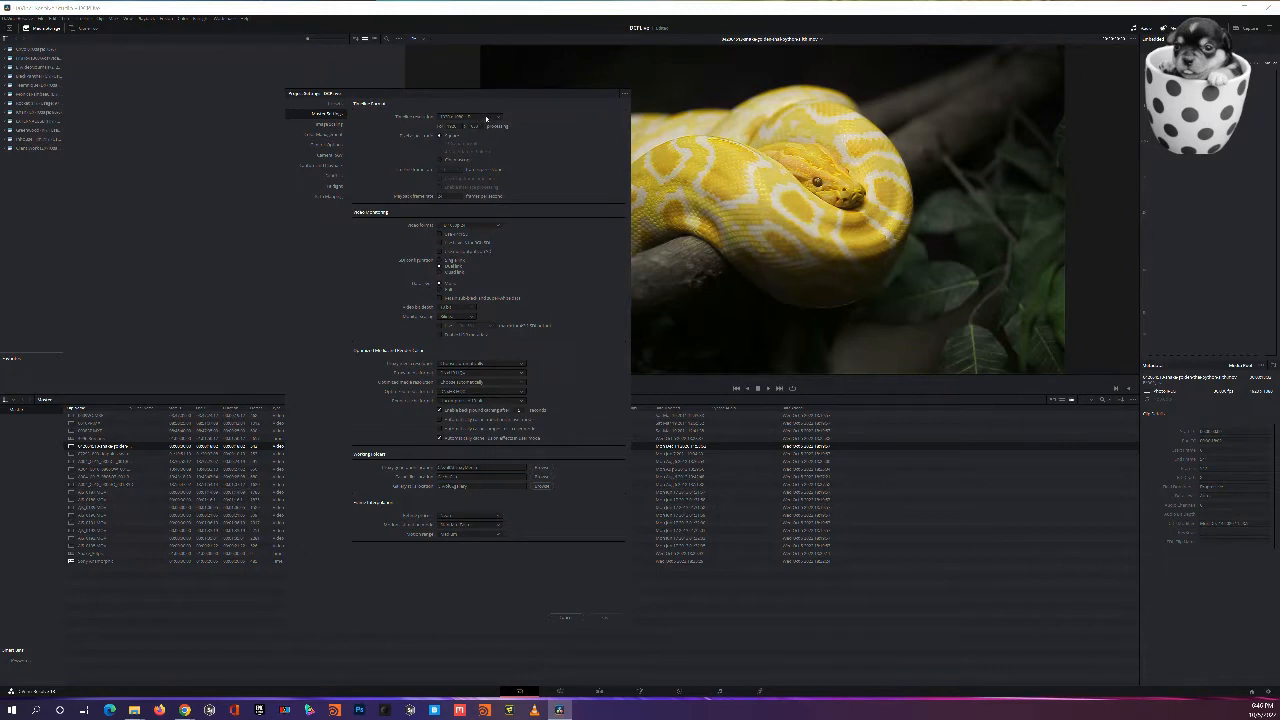
click(486, 118)
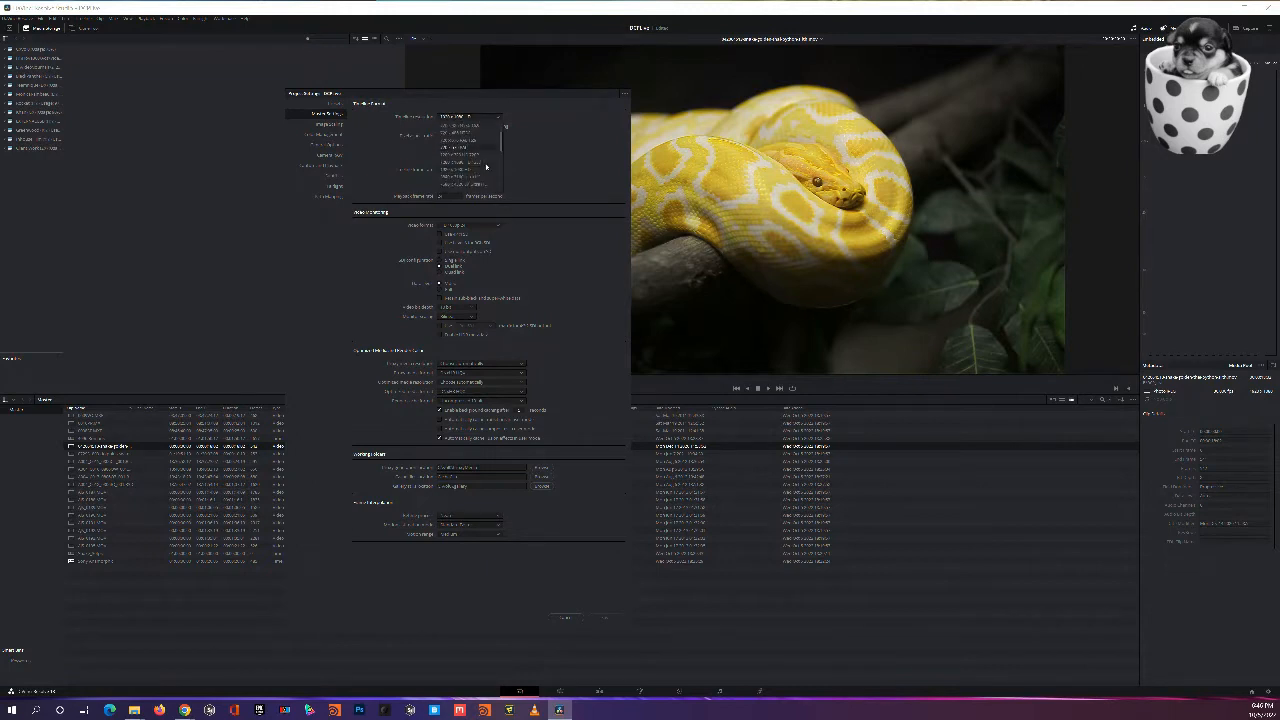
scroll(478, 168, down, 3)
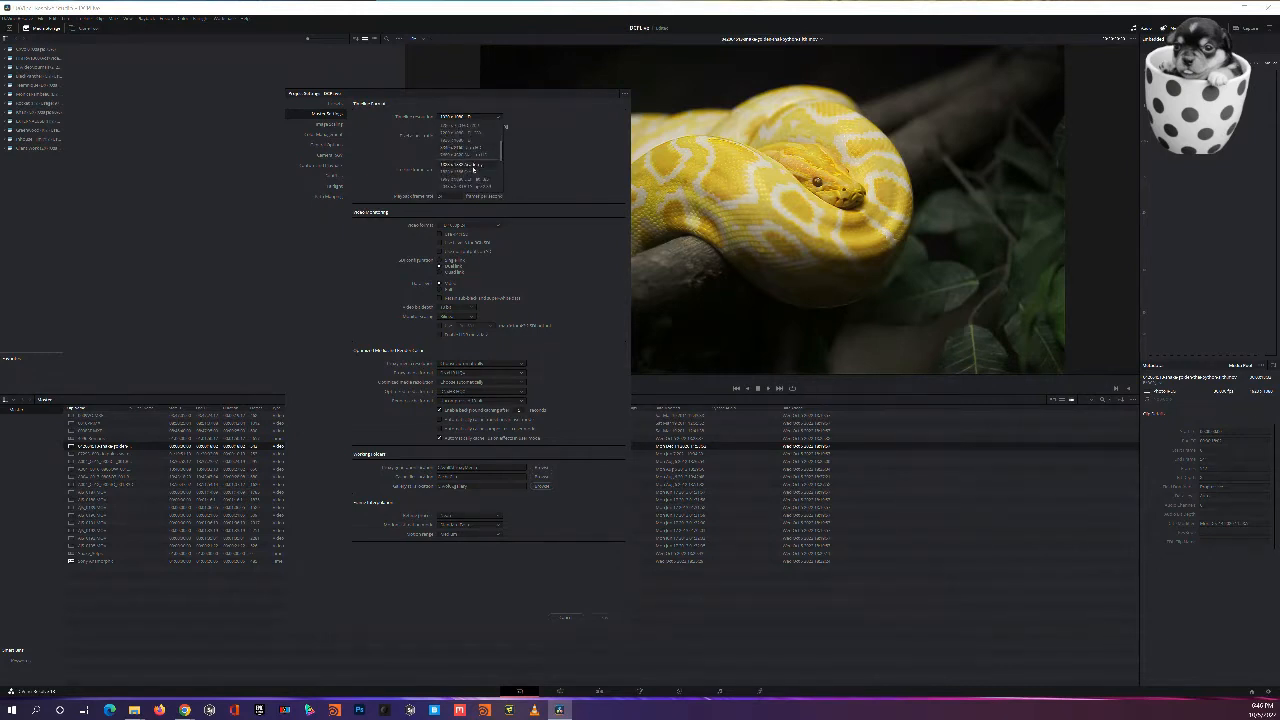
scroll(474, 170, down, 2)
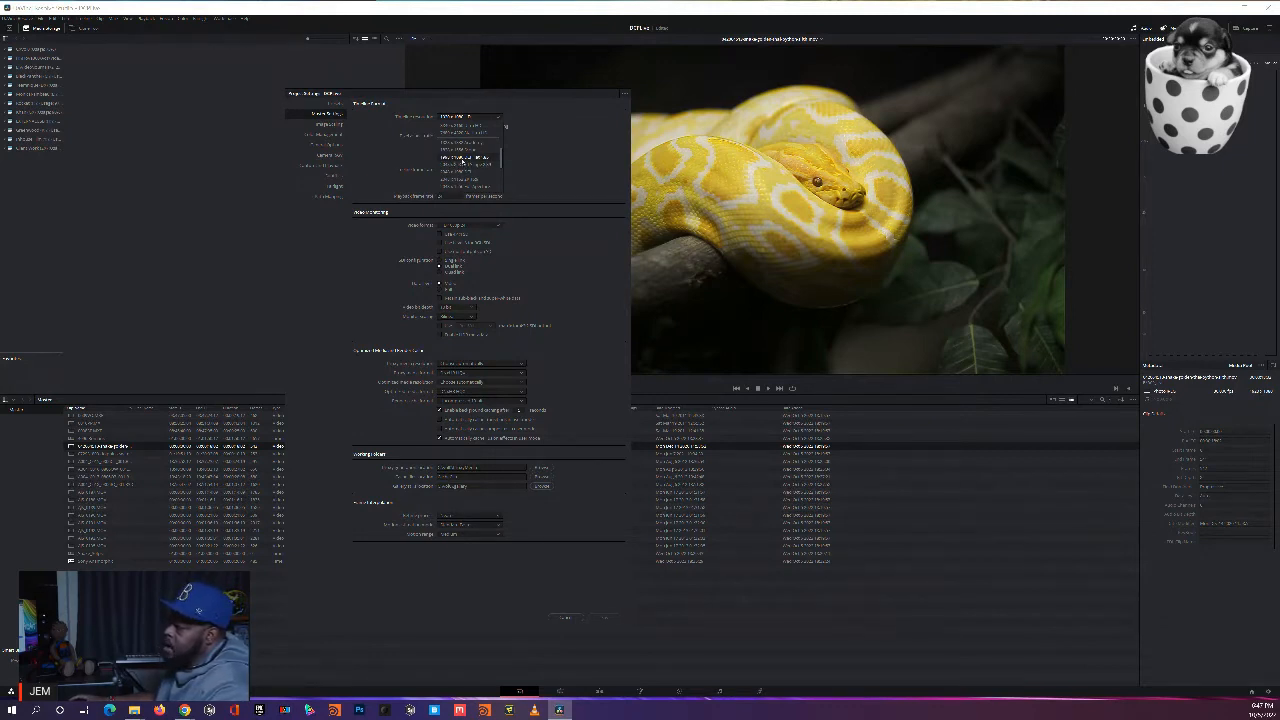
scroll(462, 161, down, 2)
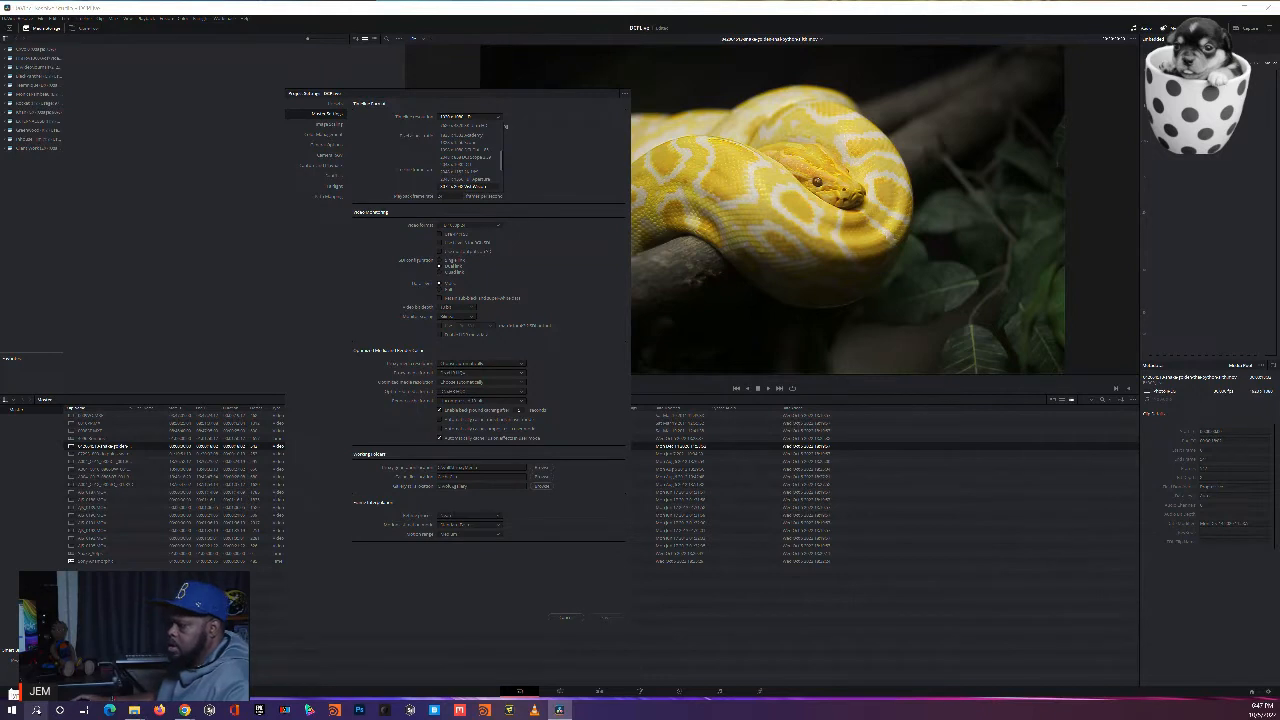
Step: Open a blank WordPad document, widen its window and place it beside the project settings
click(37, 711)
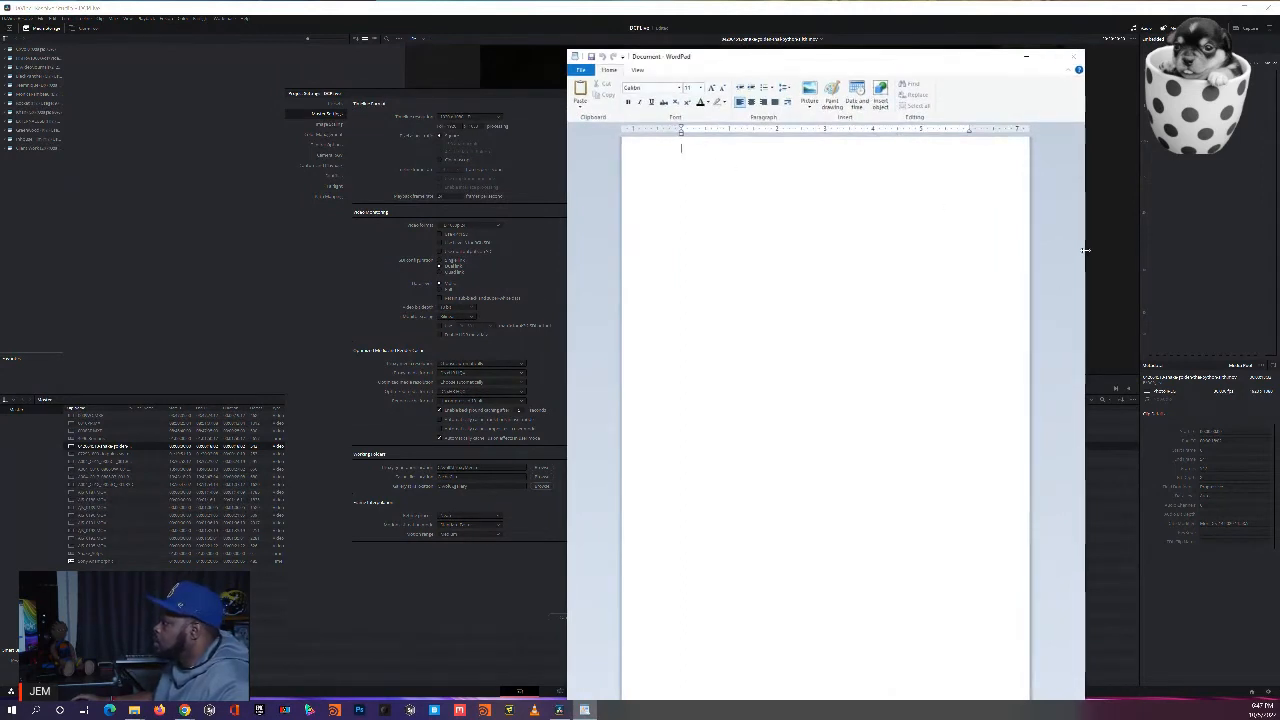
drag(1085, 250, 1217, 250)
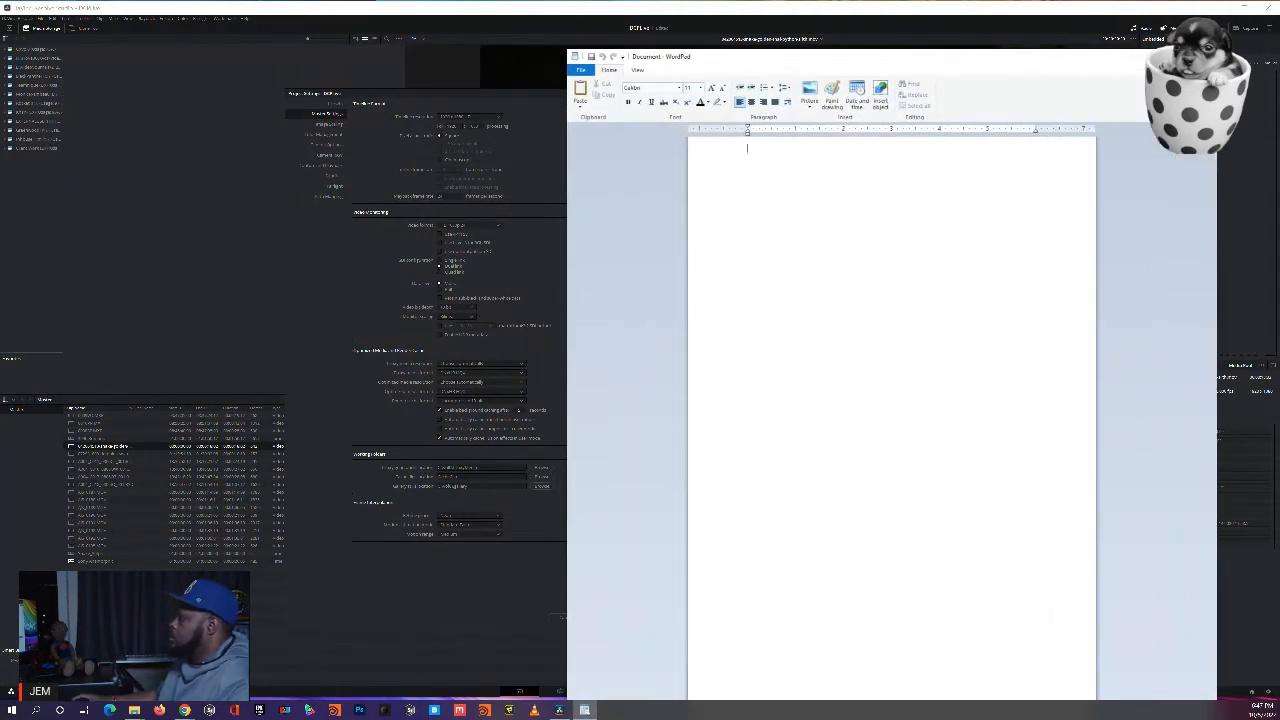
mouse_move(975, 48)
mouse_down()
mouse_move(977, 150)
mouse_move(990, 50)
mouse_up()
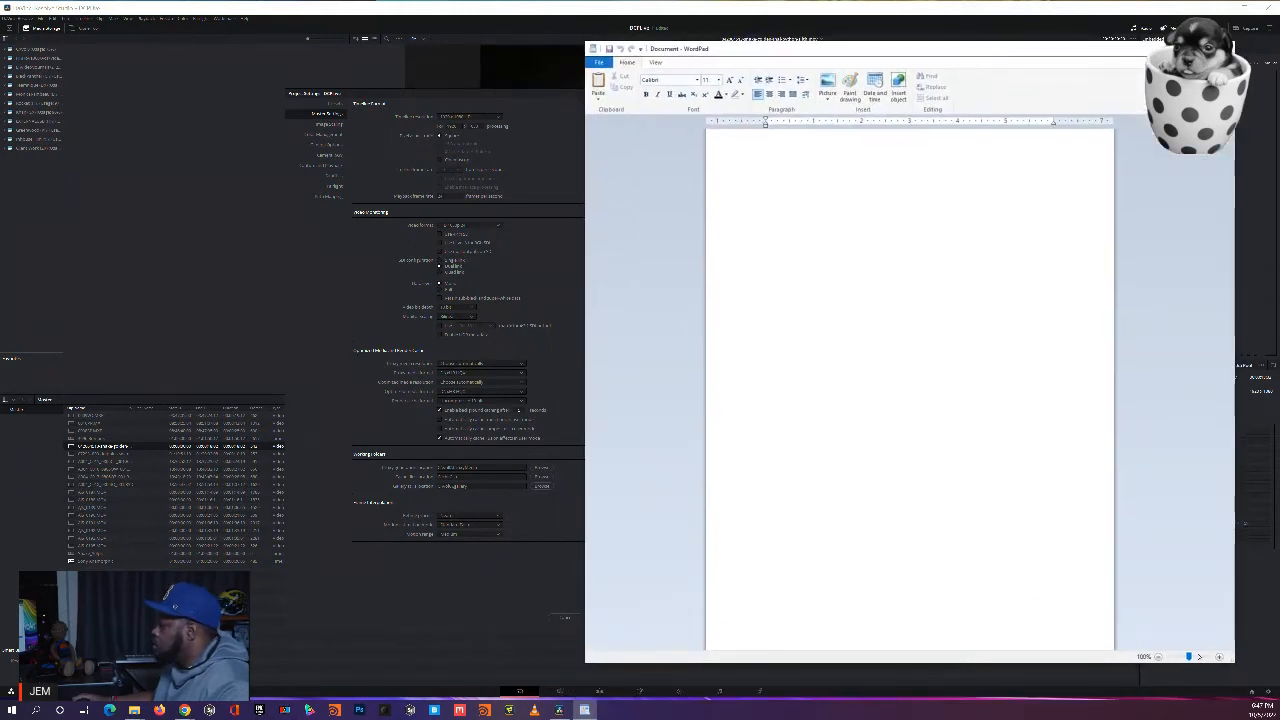
Step: Write the resolution "1998 x 1080" on the first line of the blank document
drag(1189, 656, 1196, 657)
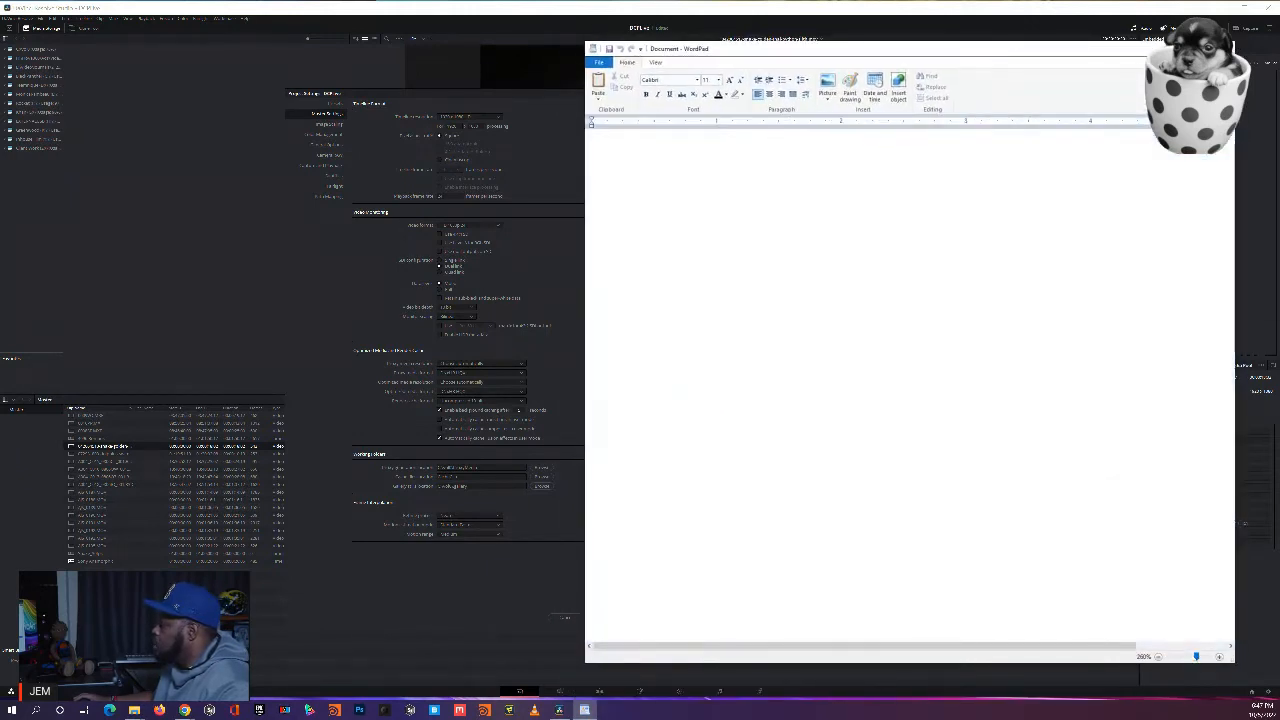
click(1159, 657)
click(1159, 657)
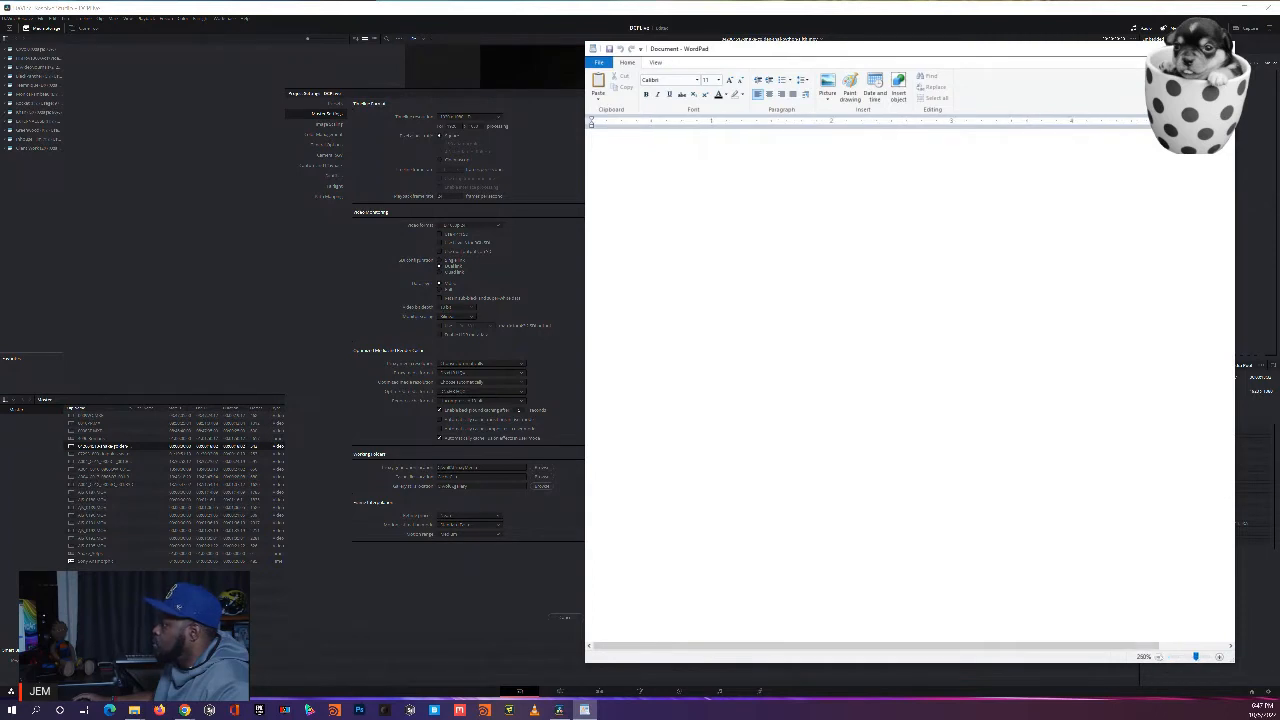
click(1159, 657)
click(1159, 657)
click(1159, 657)
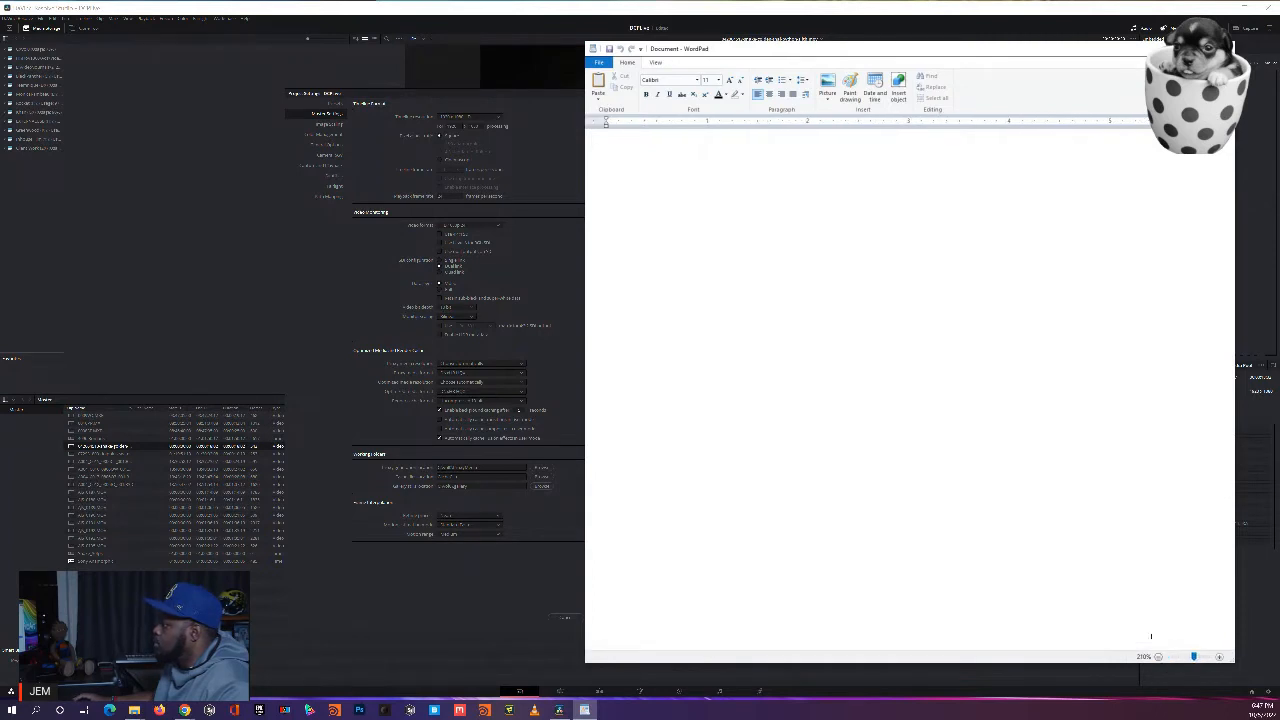
click(1159, 657)
click(1159, 657)
click(1159, 657)
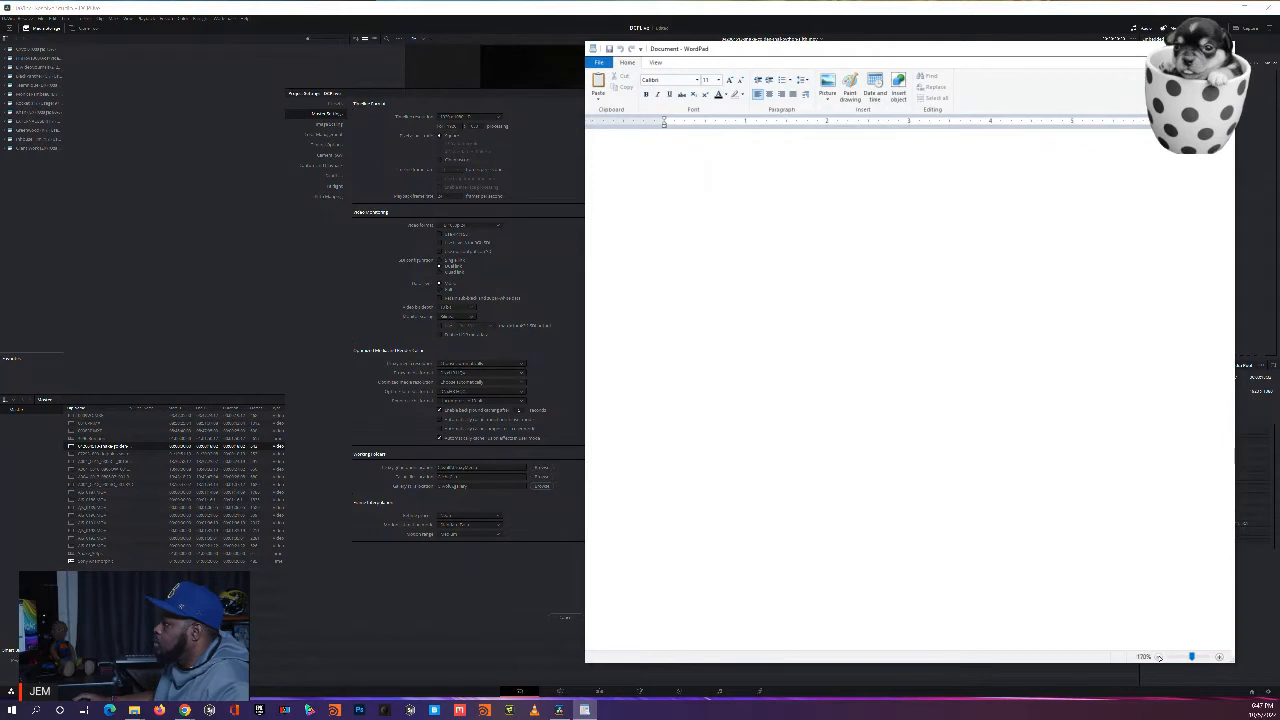
click(1159, 657)
click(1159, 657)
click(1159, 657)
click(1159, 657)
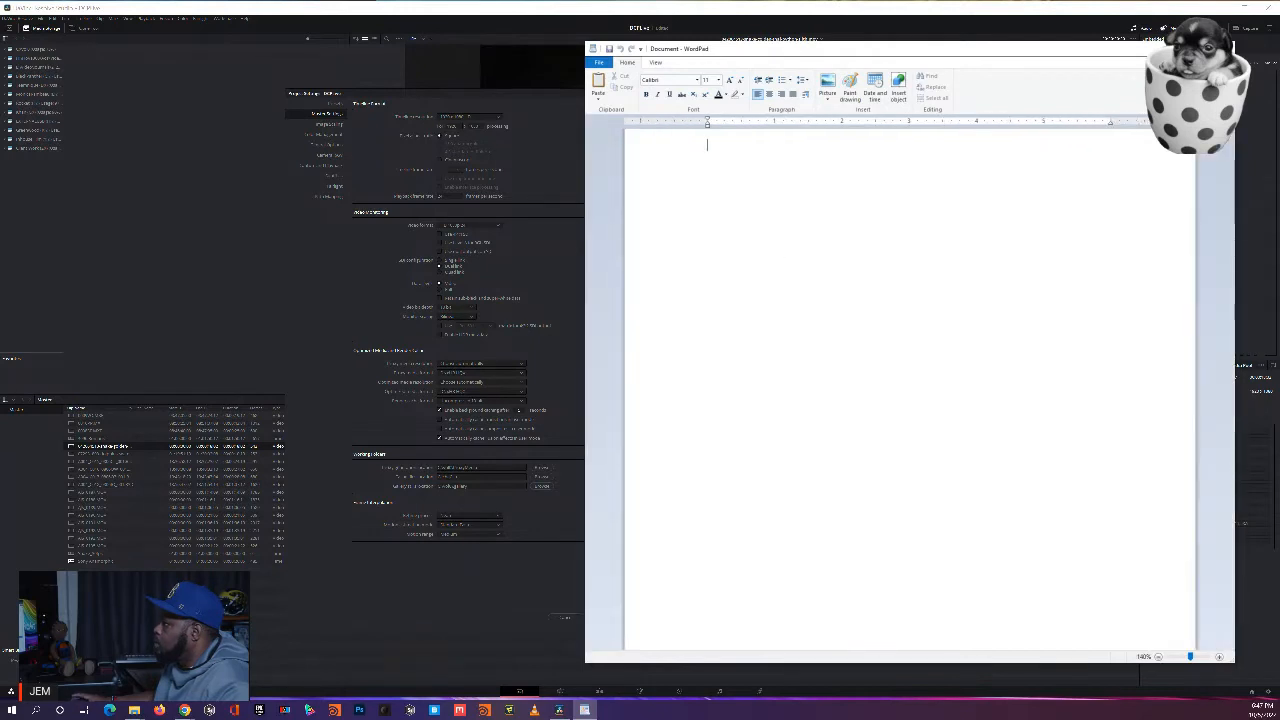
text(1998)
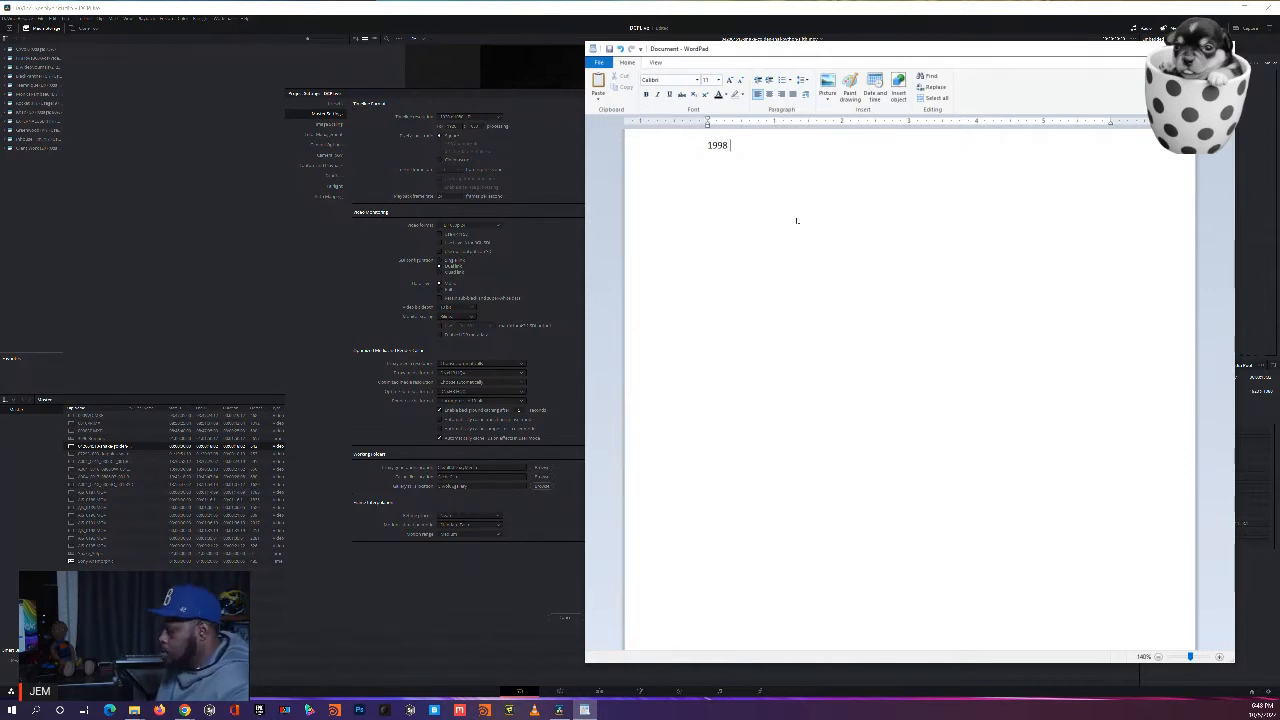
text( x )
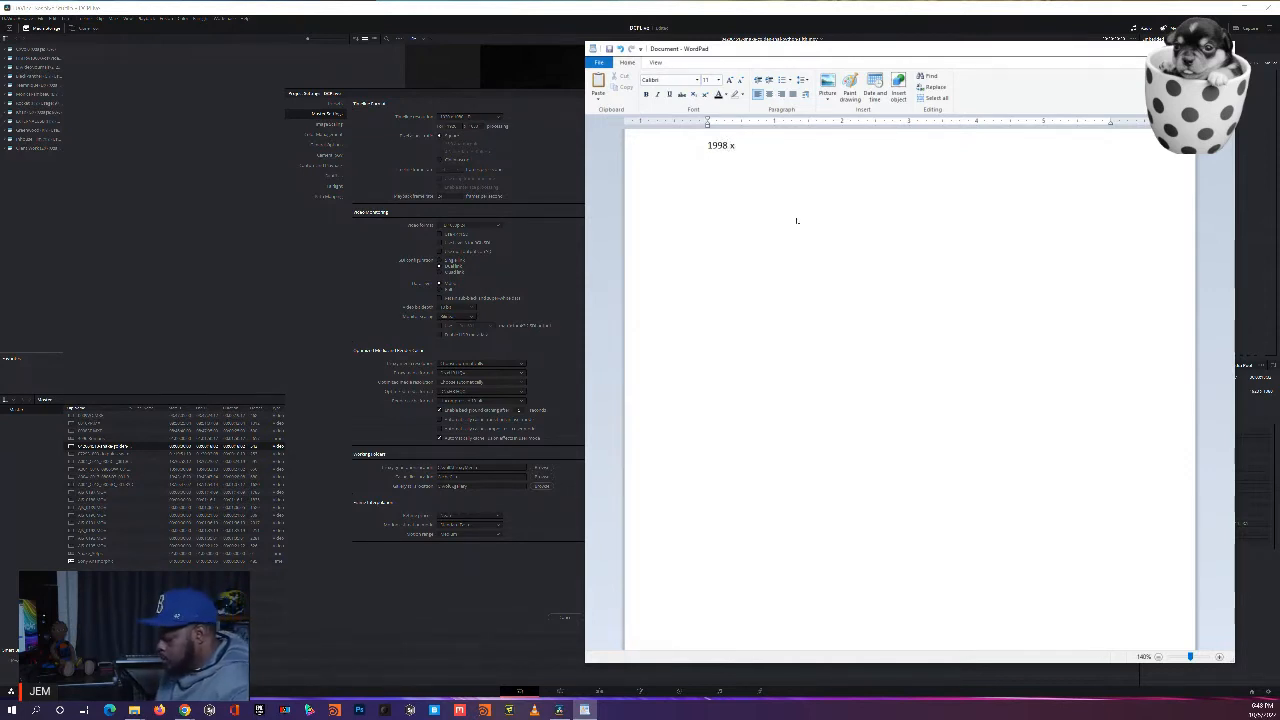
text(108)
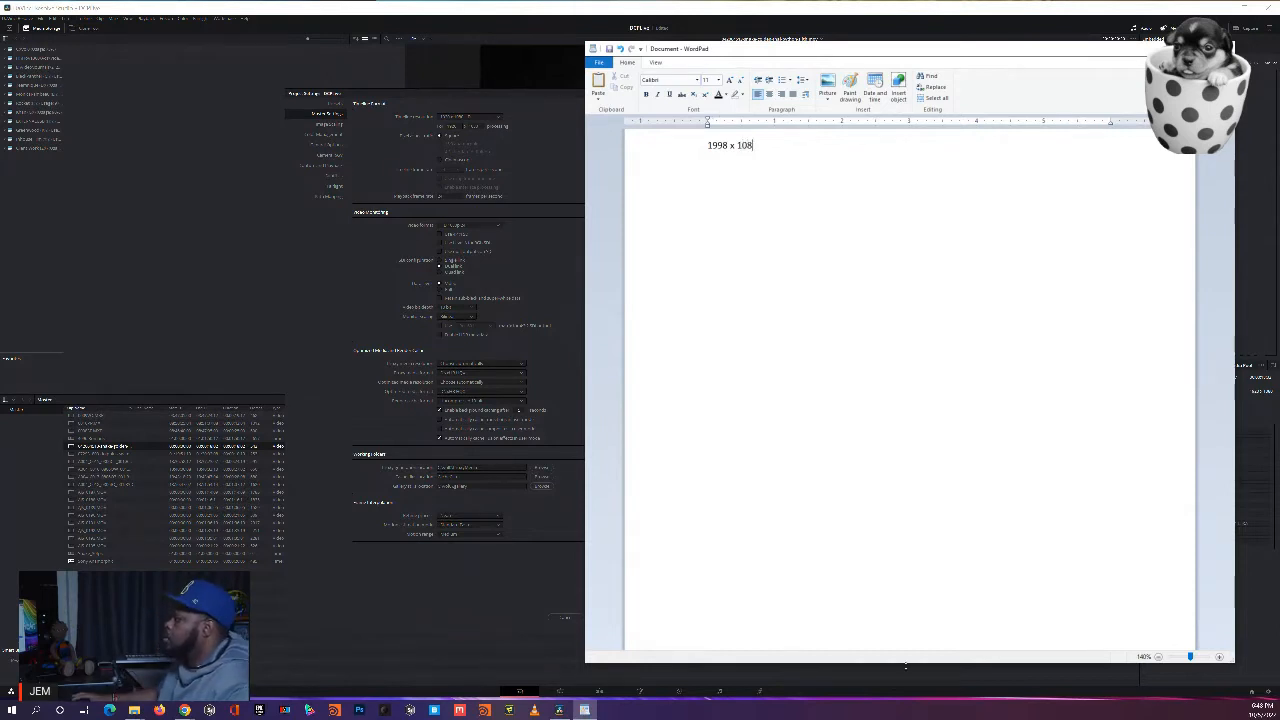
text(0)
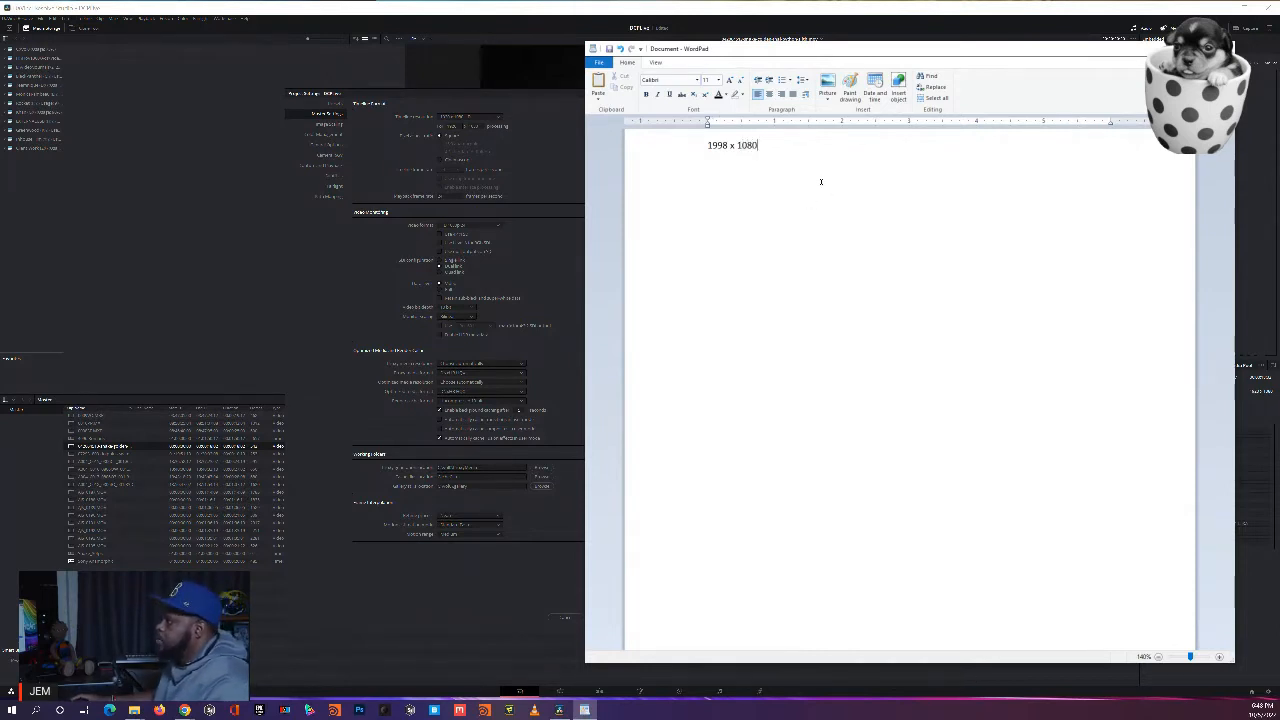
Step: Add the heading "DCI Standard" on a new line above the 1998 x 1080 resolution
click(1219, 657)
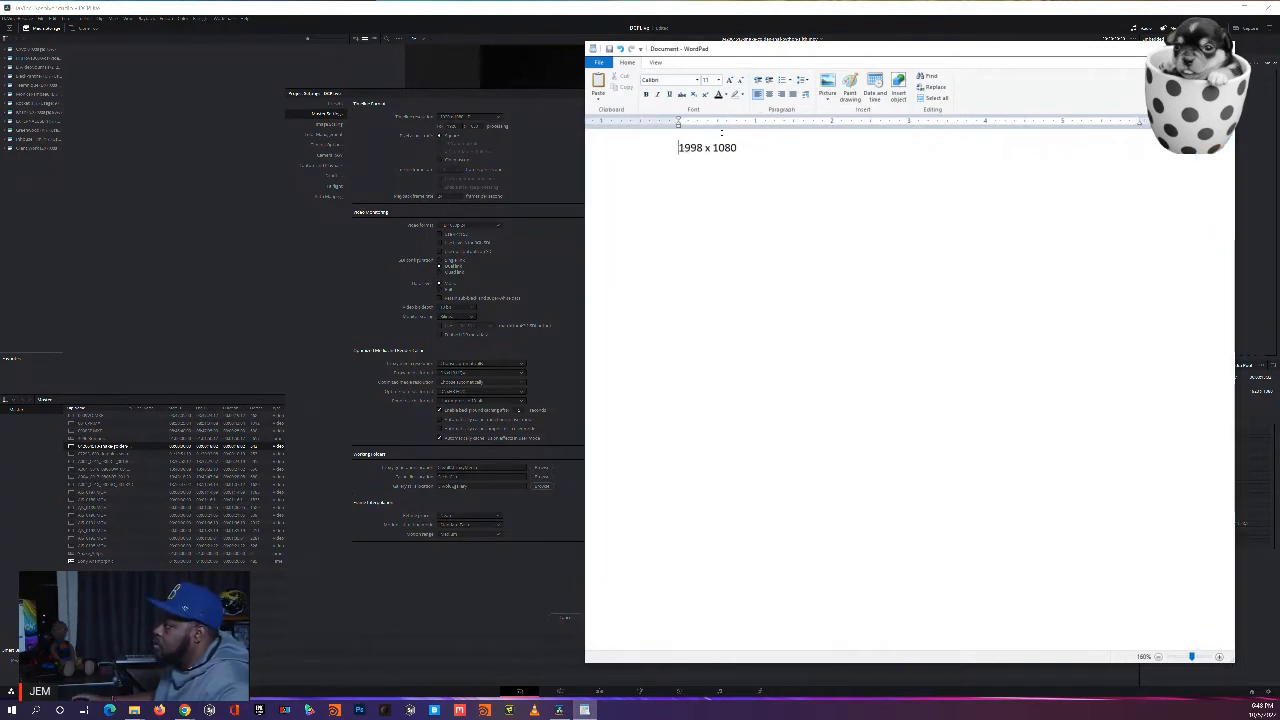
click(680, 147)
key(Return)
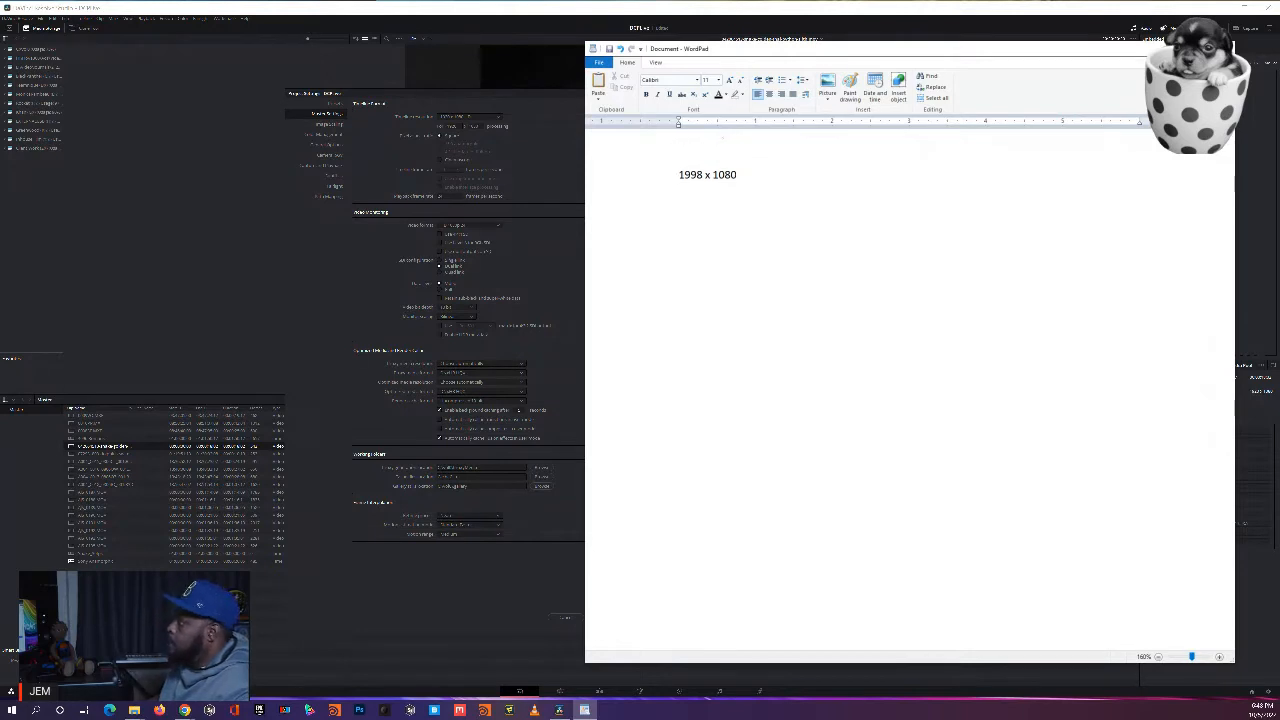
text(DCI)
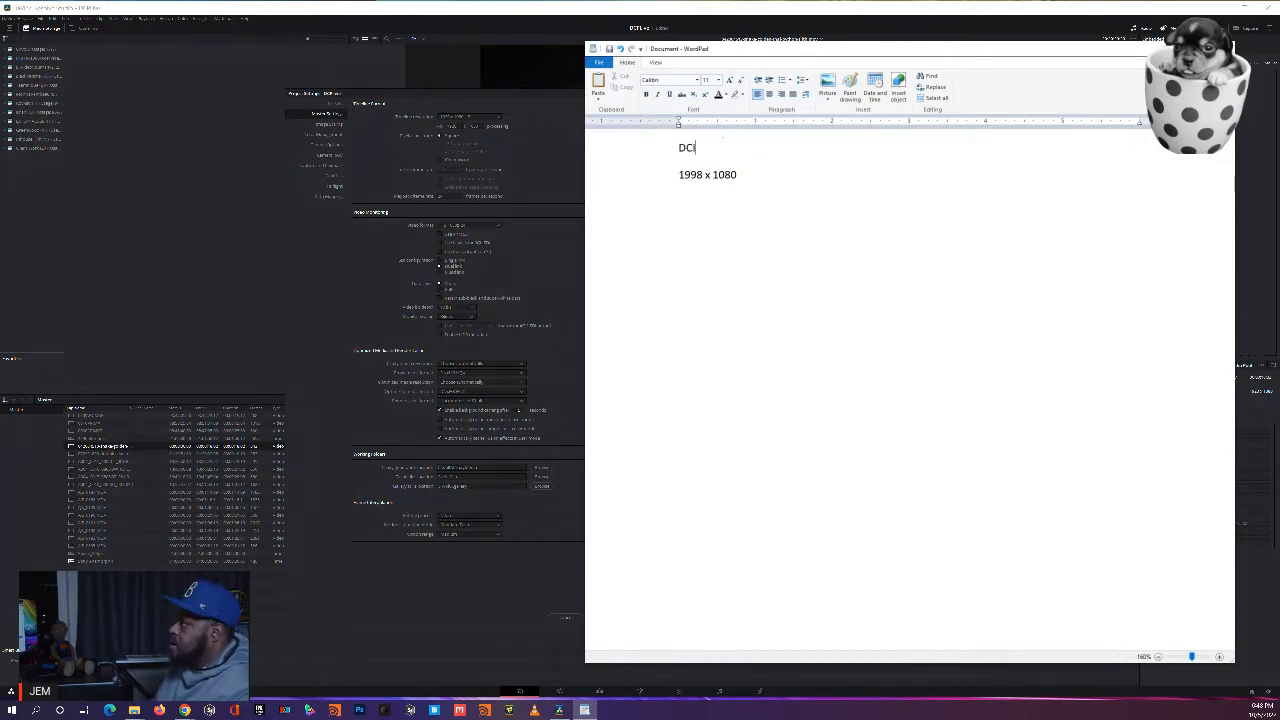
text( Standard)
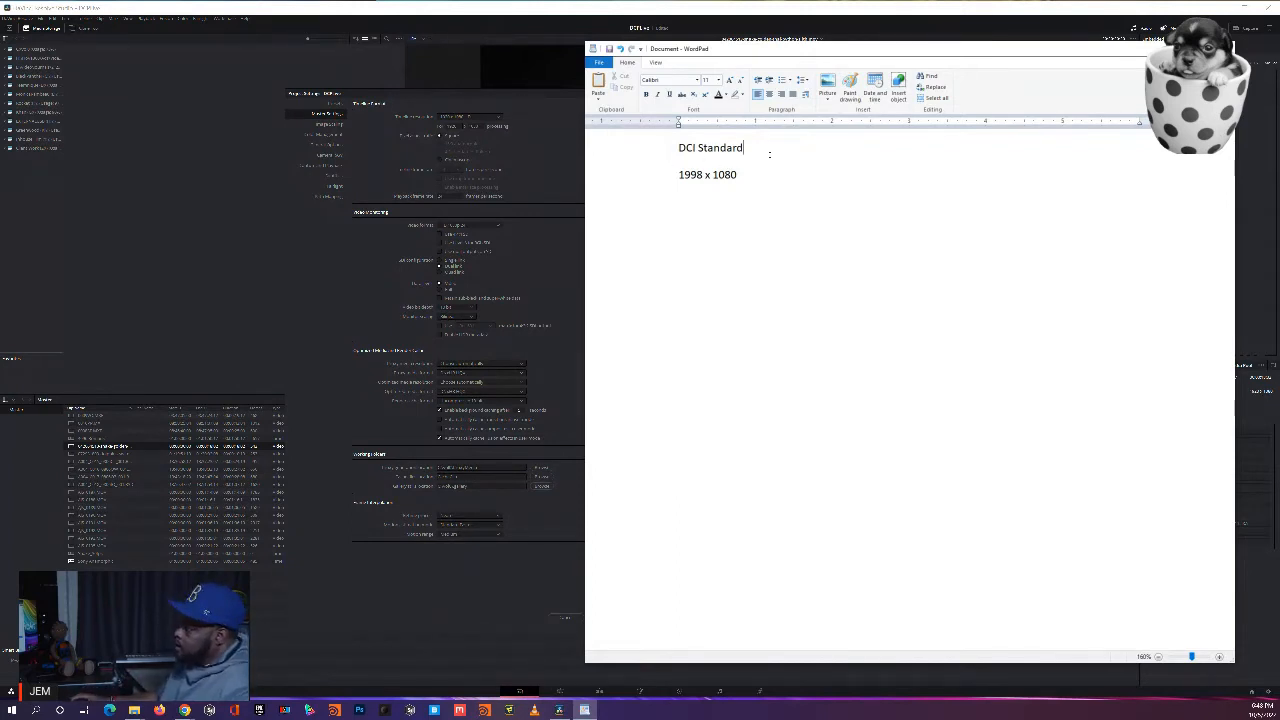
Step: Prefix the resolution line with "DCI" so it reads "DCI 1998 x 1080"
click(675, 176)
click(679, 175)
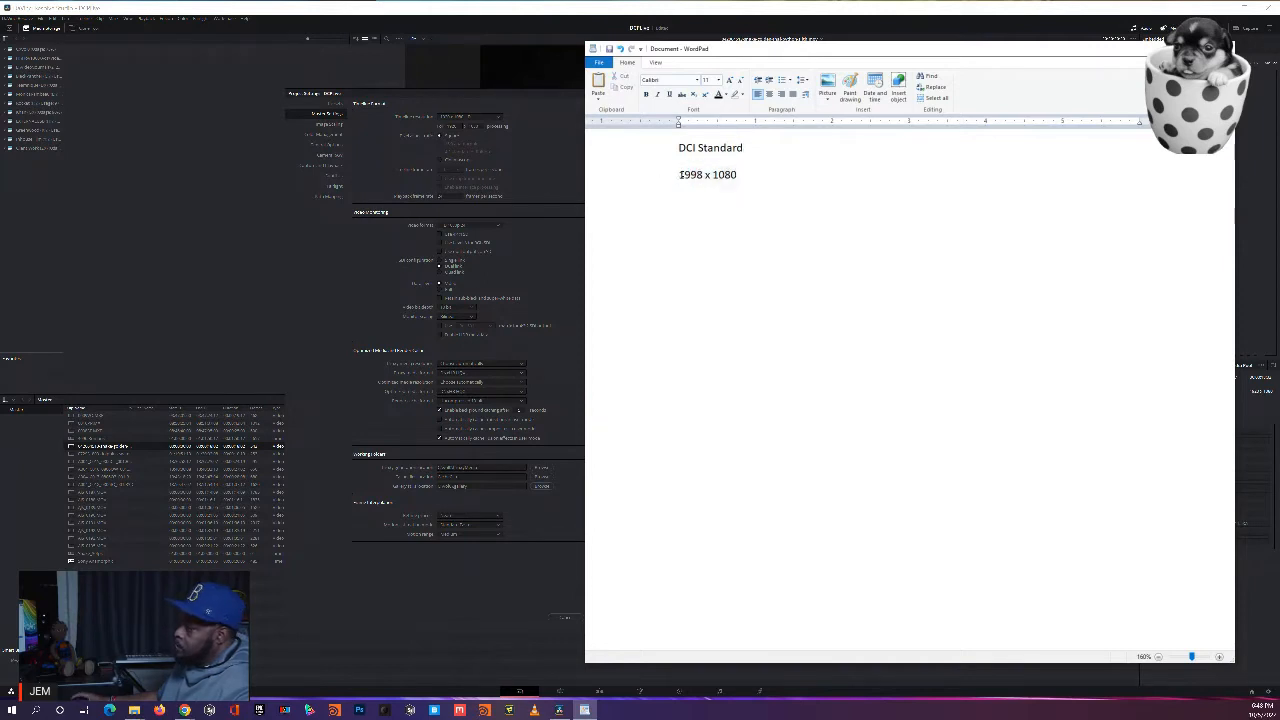
text(DCI)
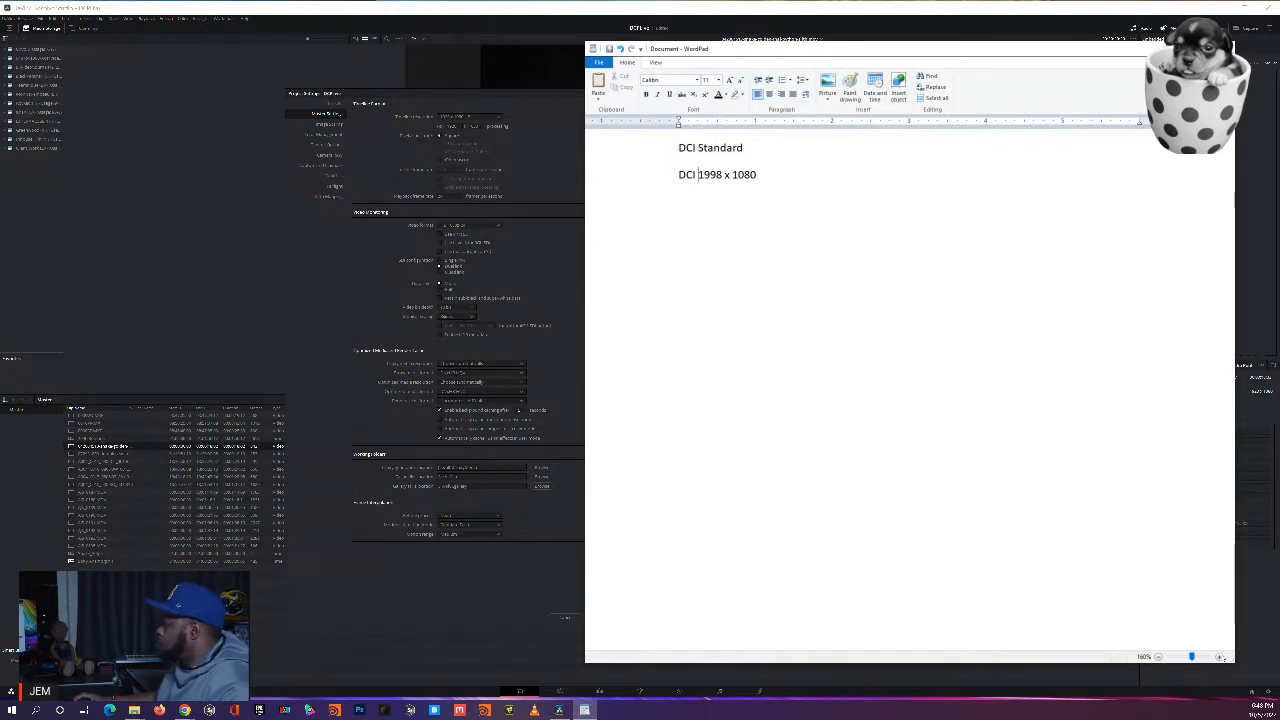
click(1220, 657)
click(1220, 657)
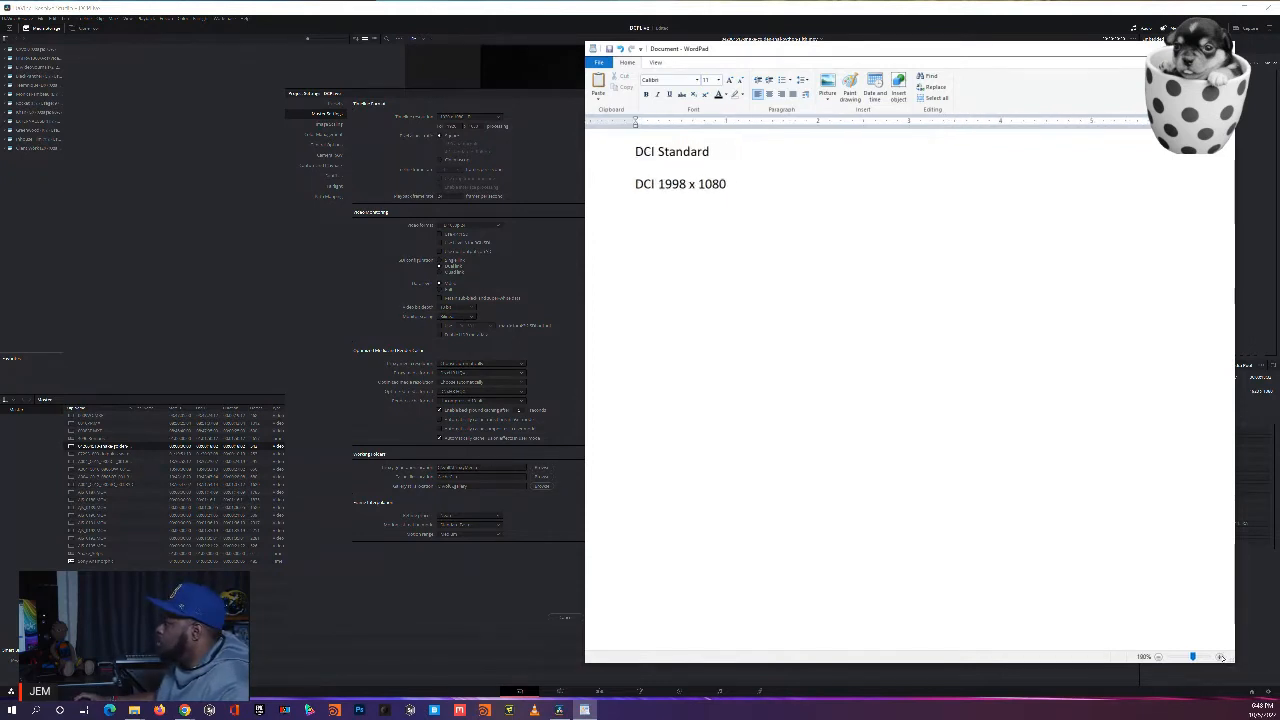
click(1220, 657)
click(1220, 657)
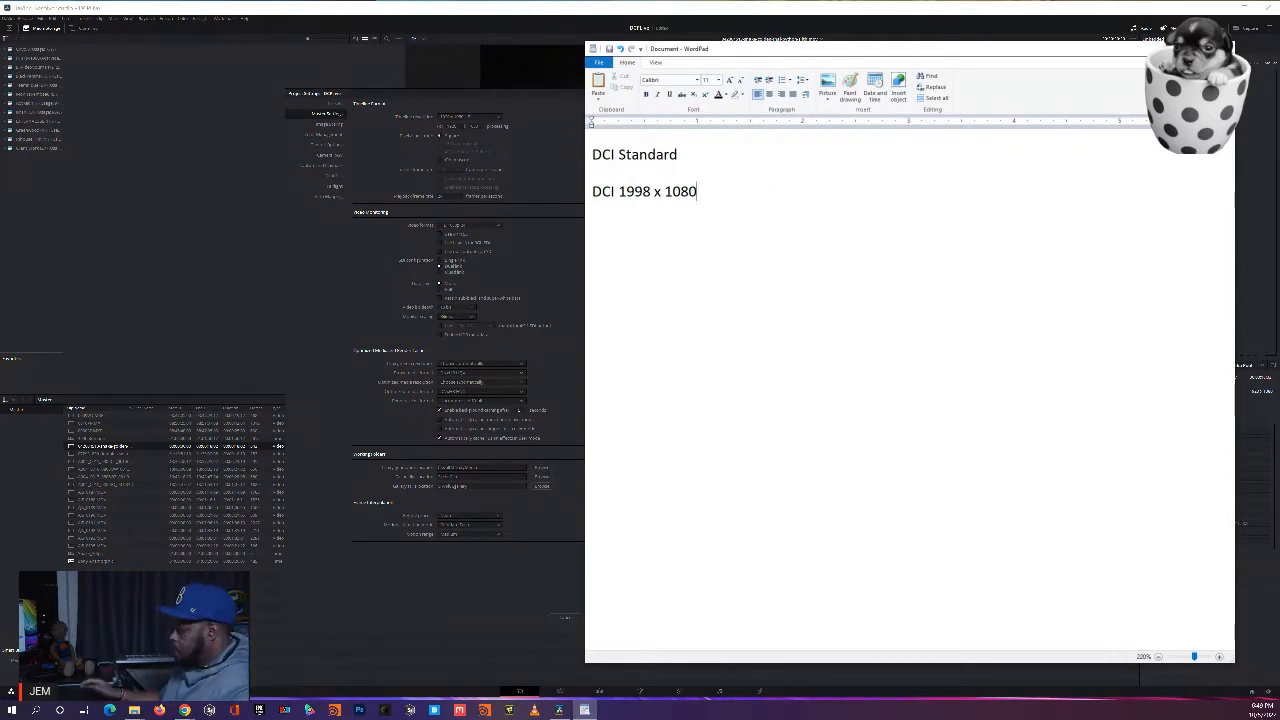
Step: Check the timeline resolution presets in DaVinci Resolve and append "FLAT 1.85" to the DCI 1998 x 1080 line in WordPad
click(489, 117)
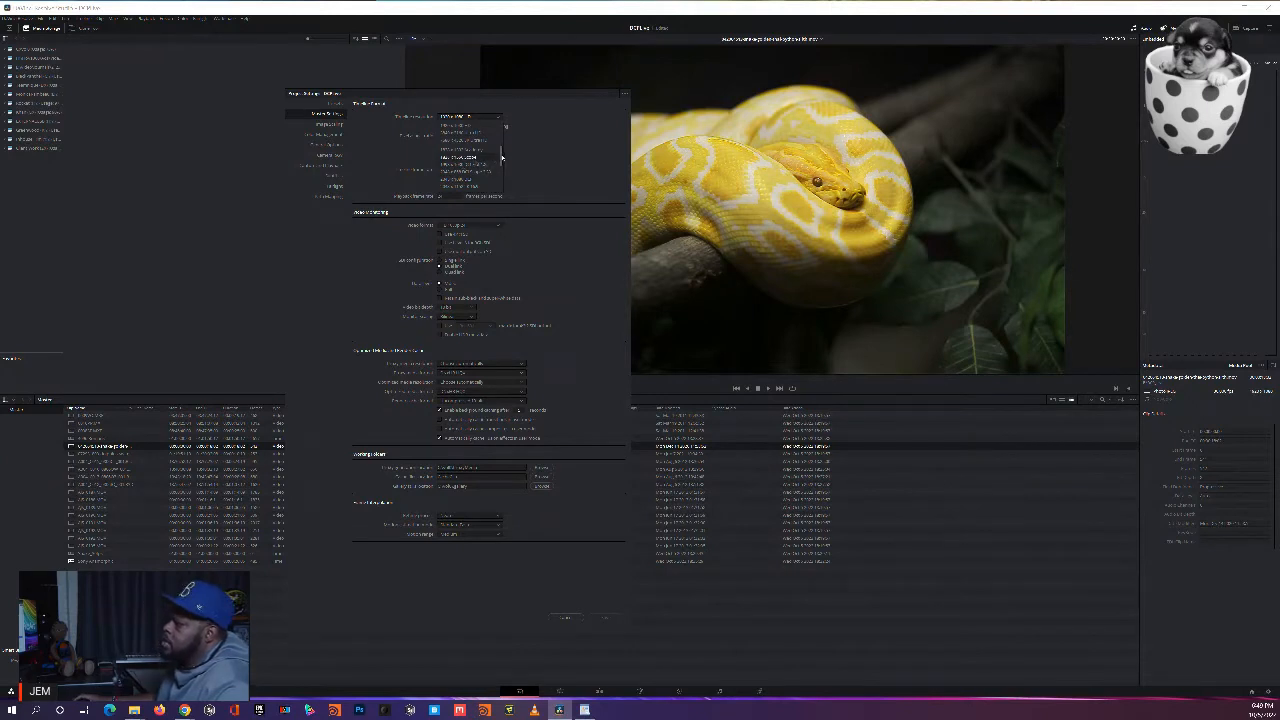
drag(502, 157, 500, 150)
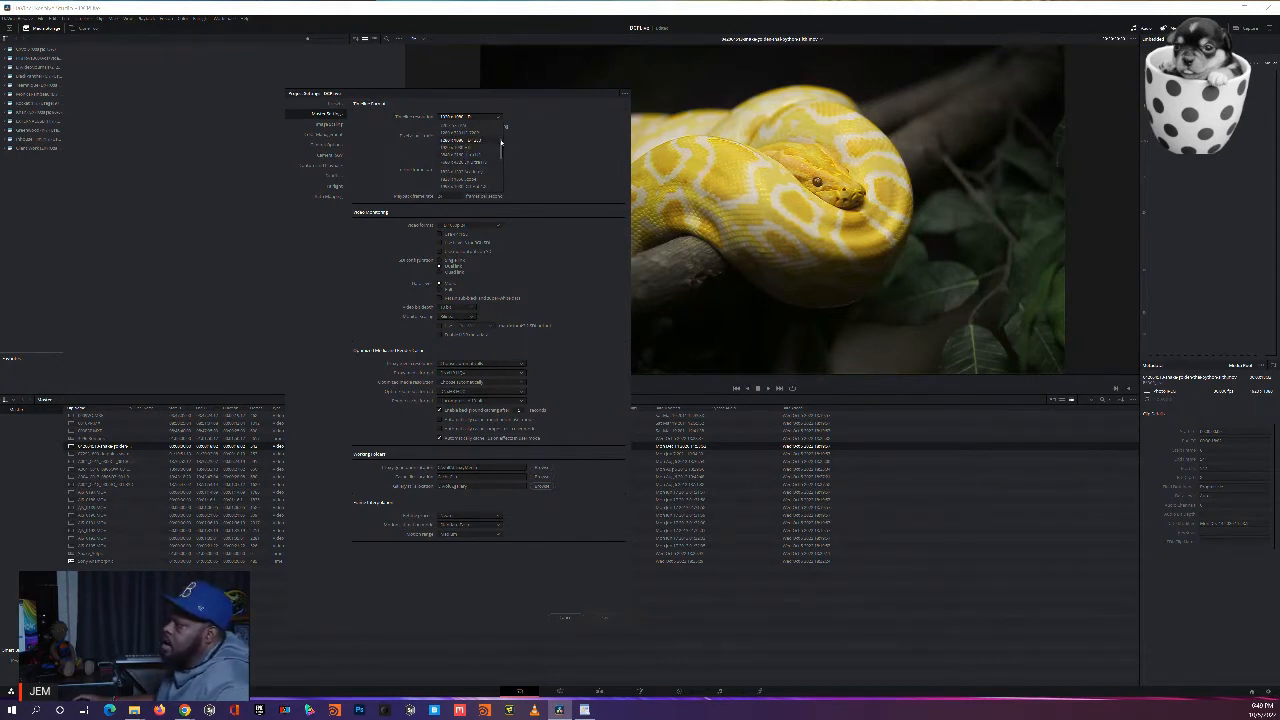
scroll(502, 145, down, 2)
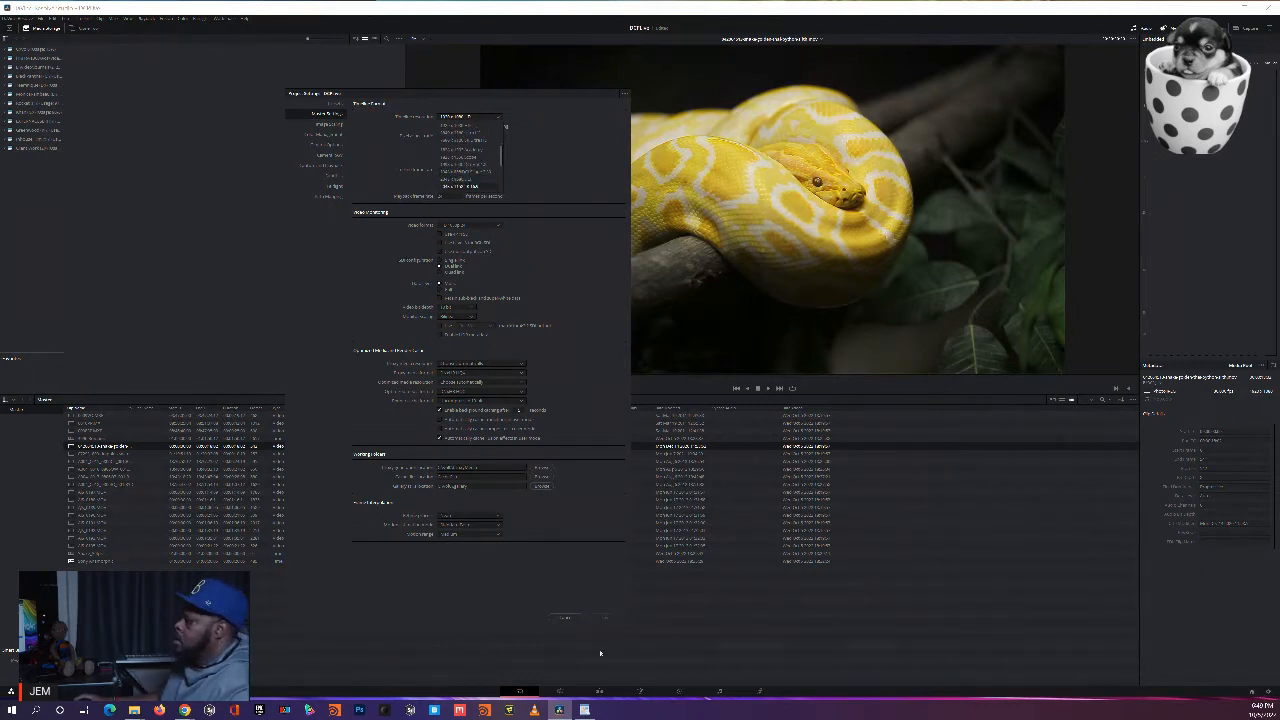
click(584, 710)
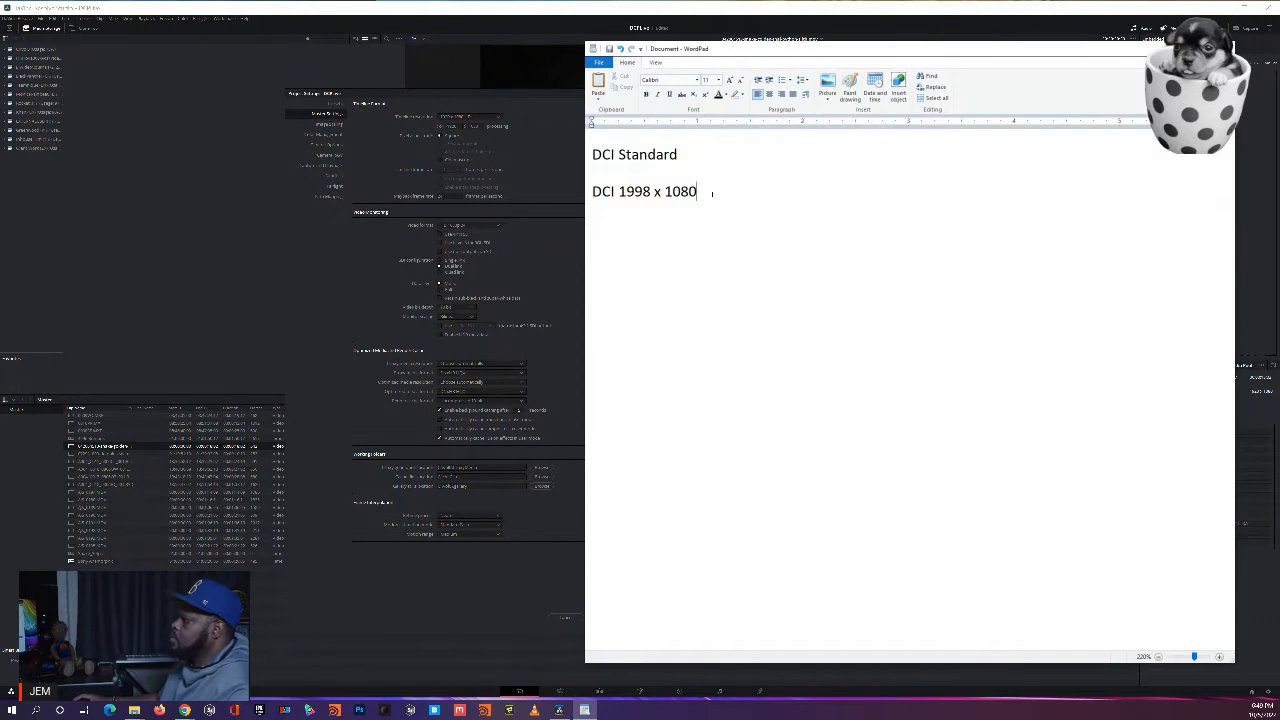
text(FL)
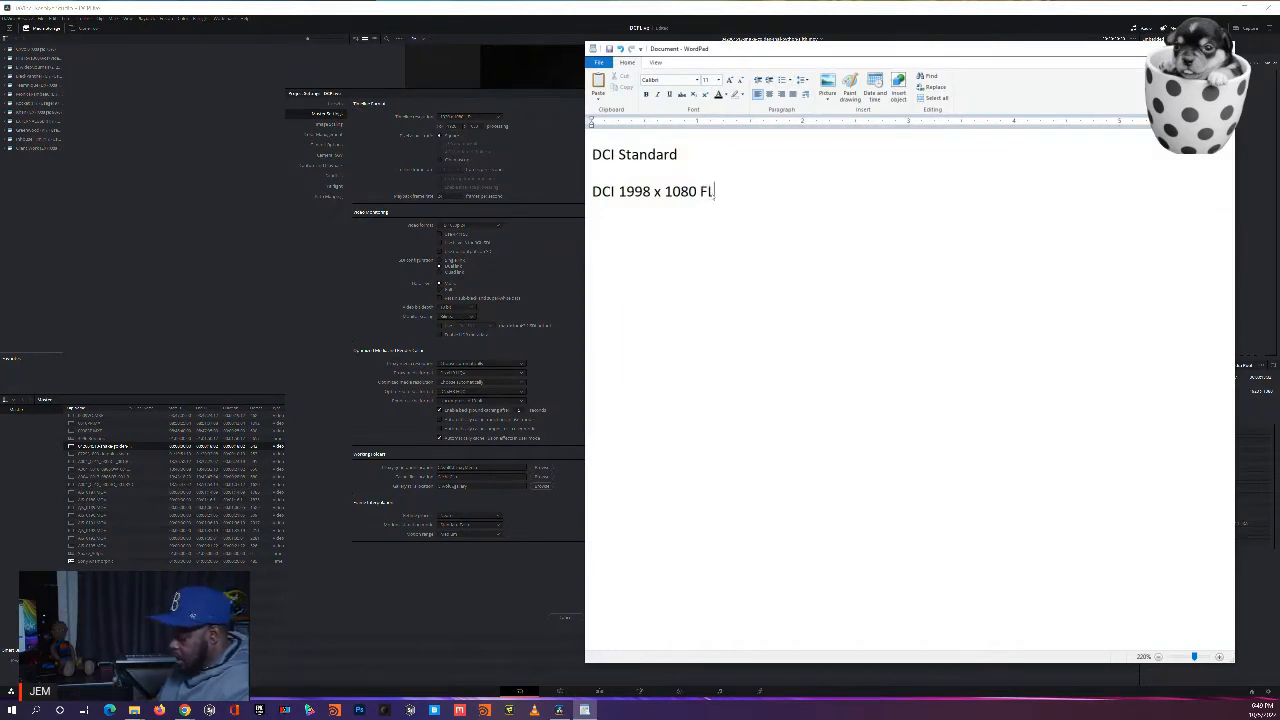
text(AT 1)
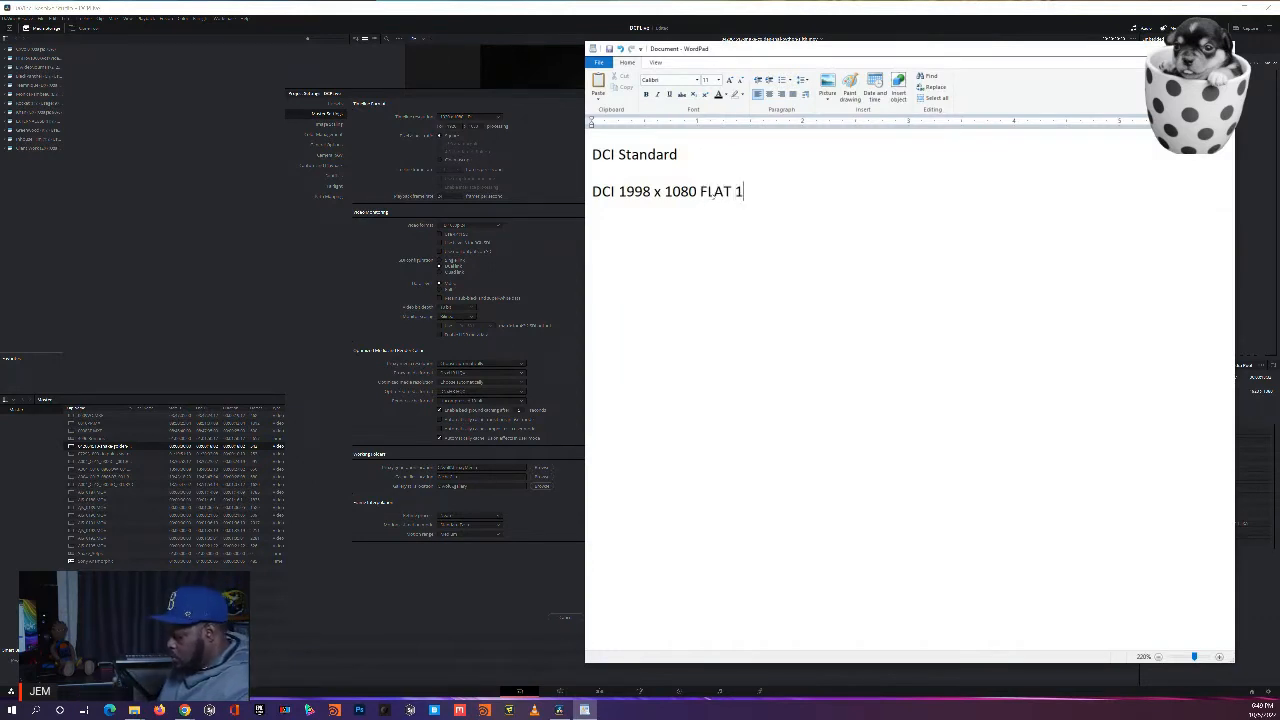
text(.85)
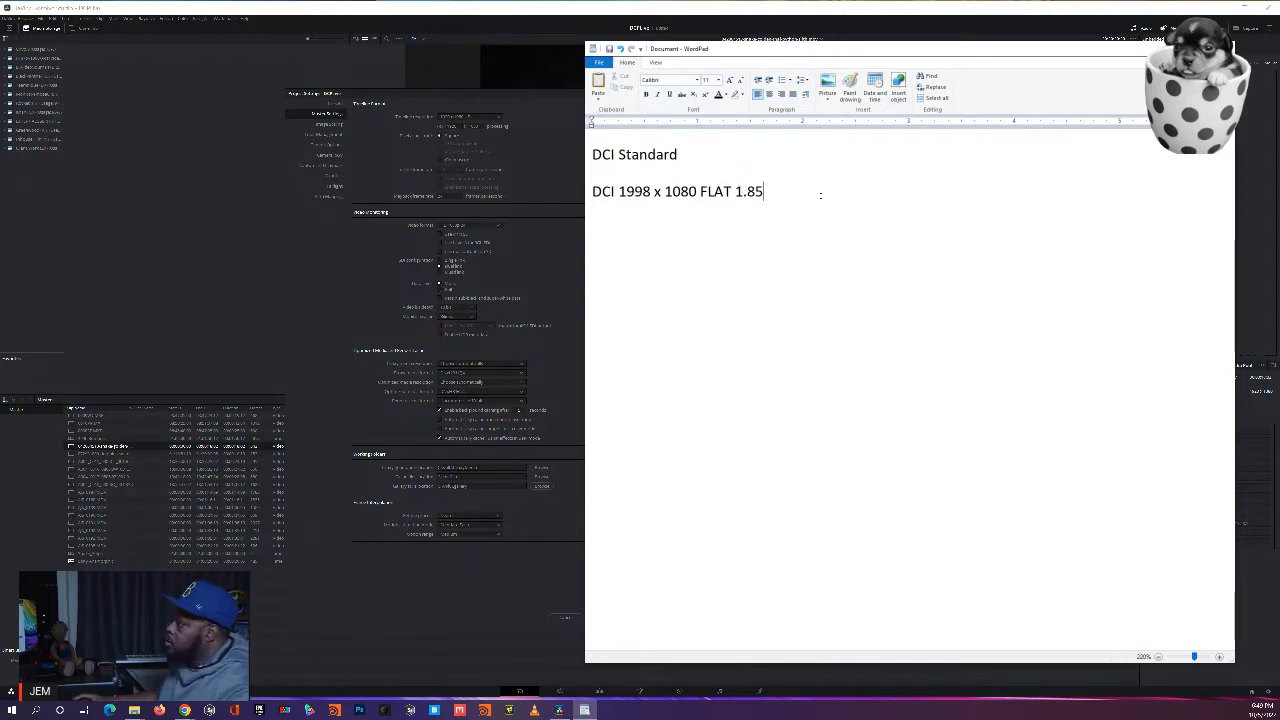
Step: Extend the DCI 1998 x 1080 FLAT 1.85 line with the note "(for 1920 x 1080 HD) 1.85"
text(()
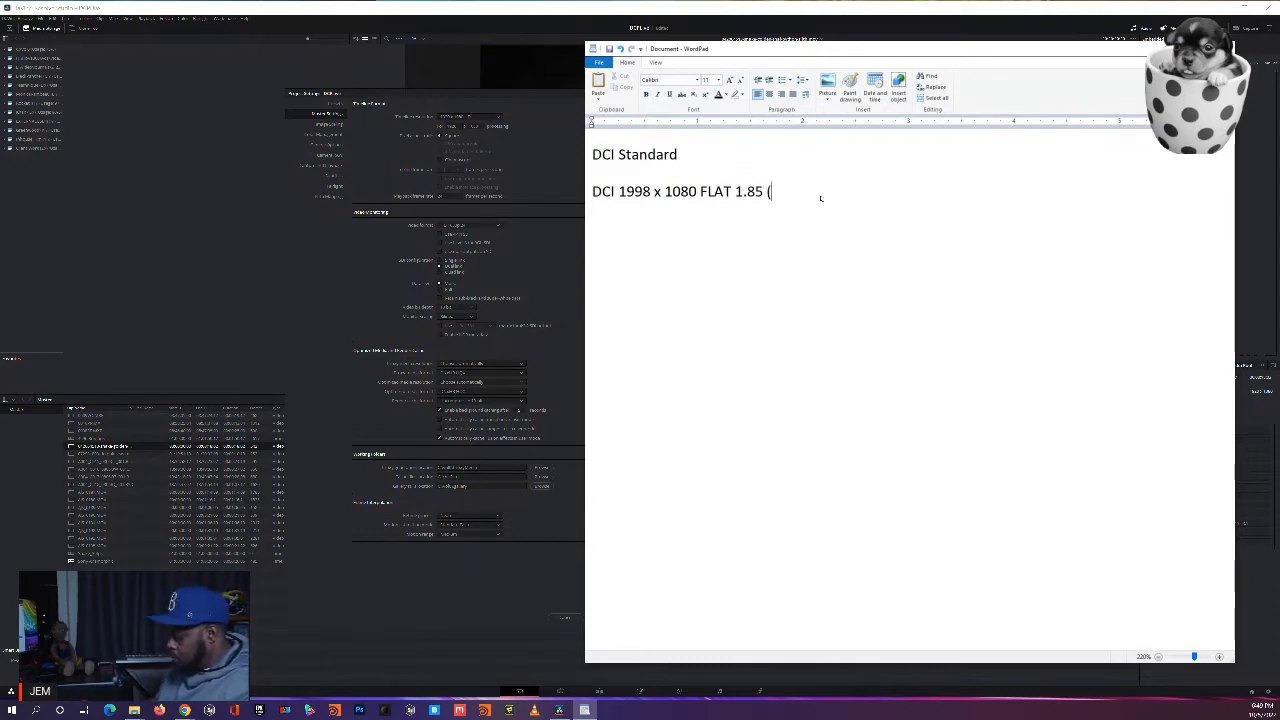
text(for 1920)
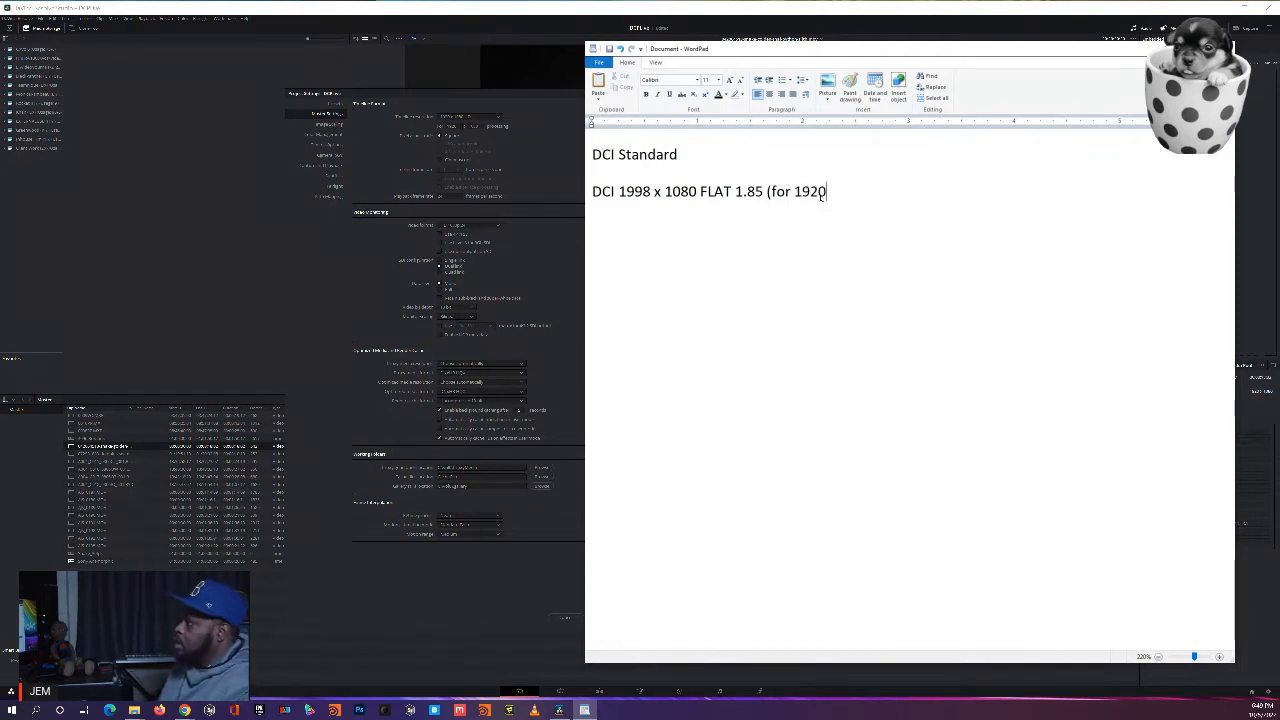
text( x 1080)
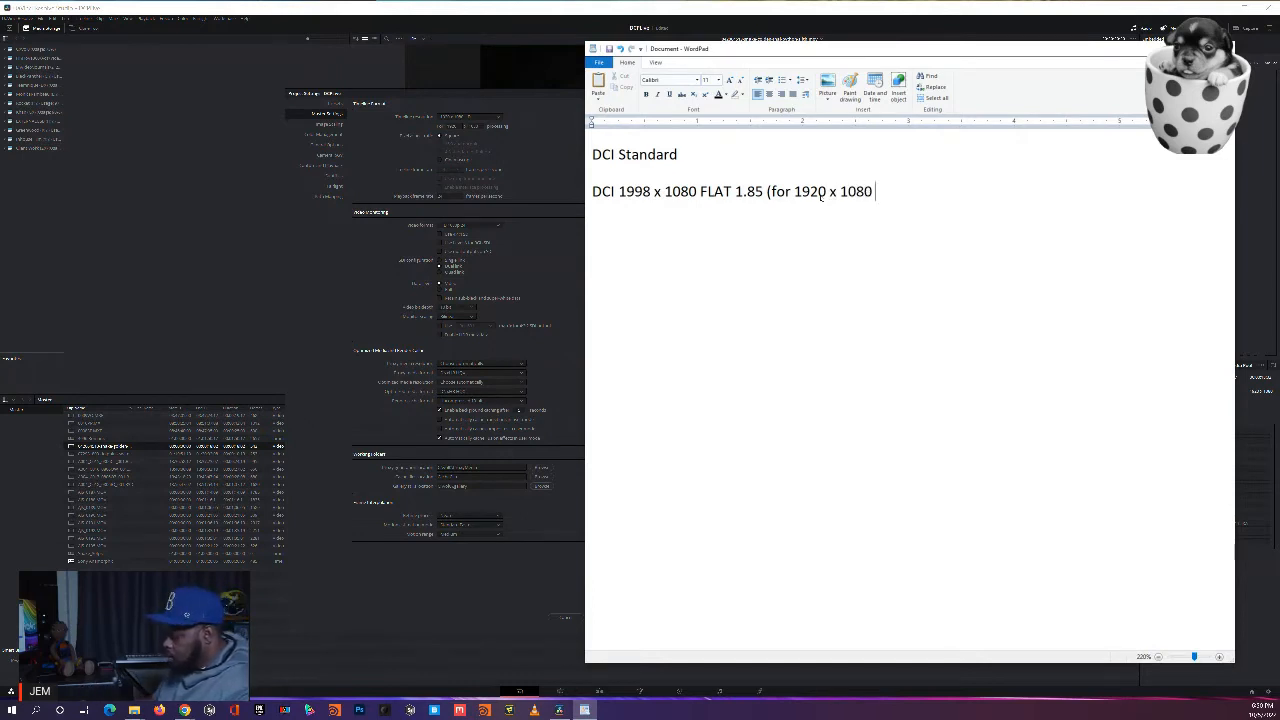
text( HD))
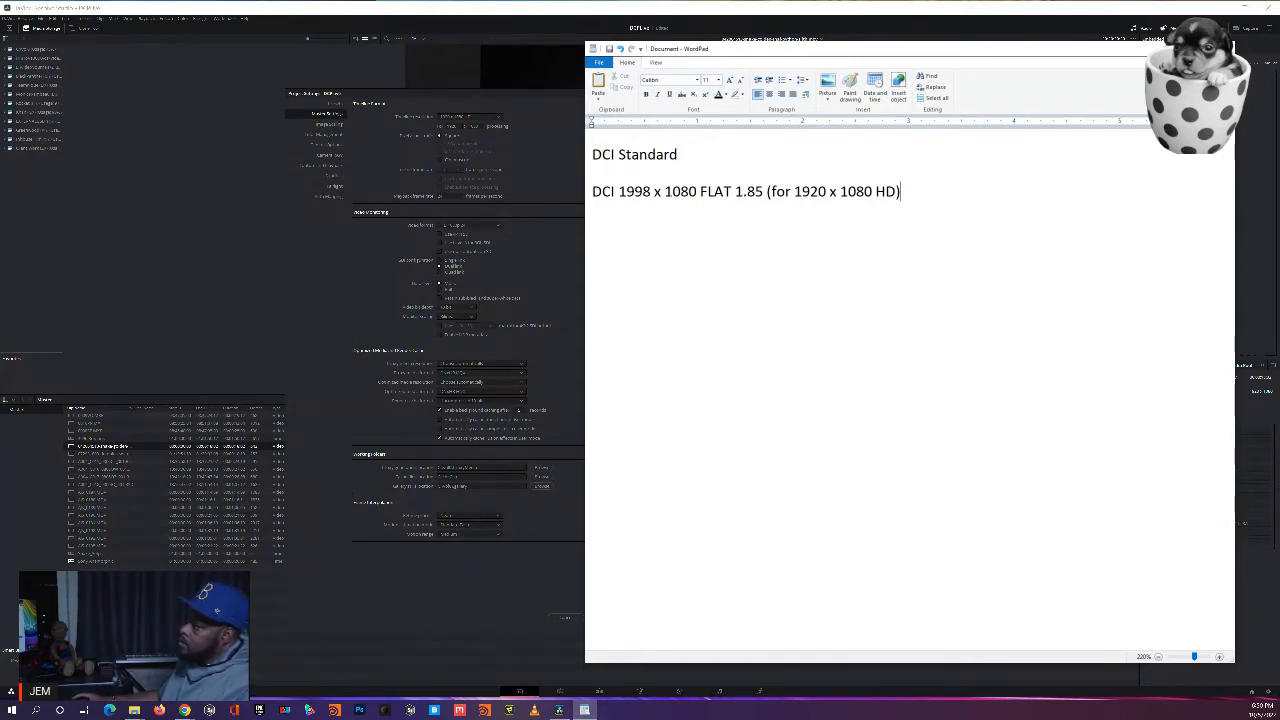
text(HD) )
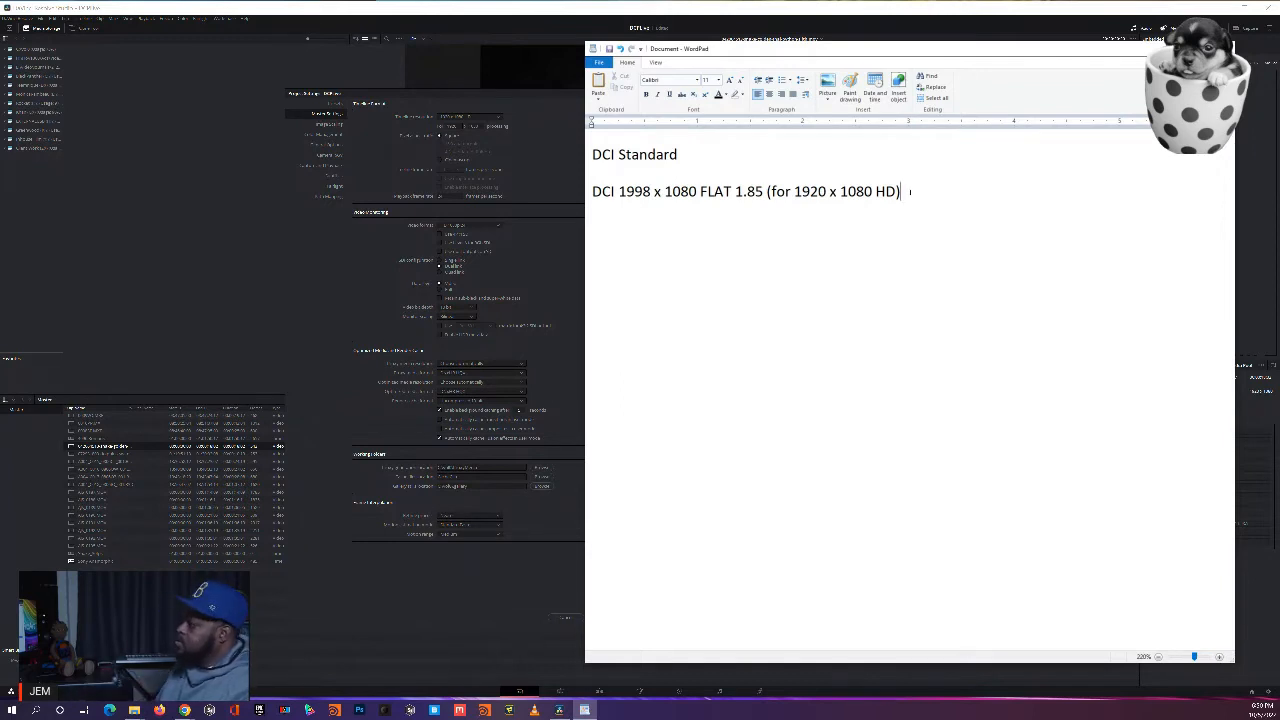
text(1.)
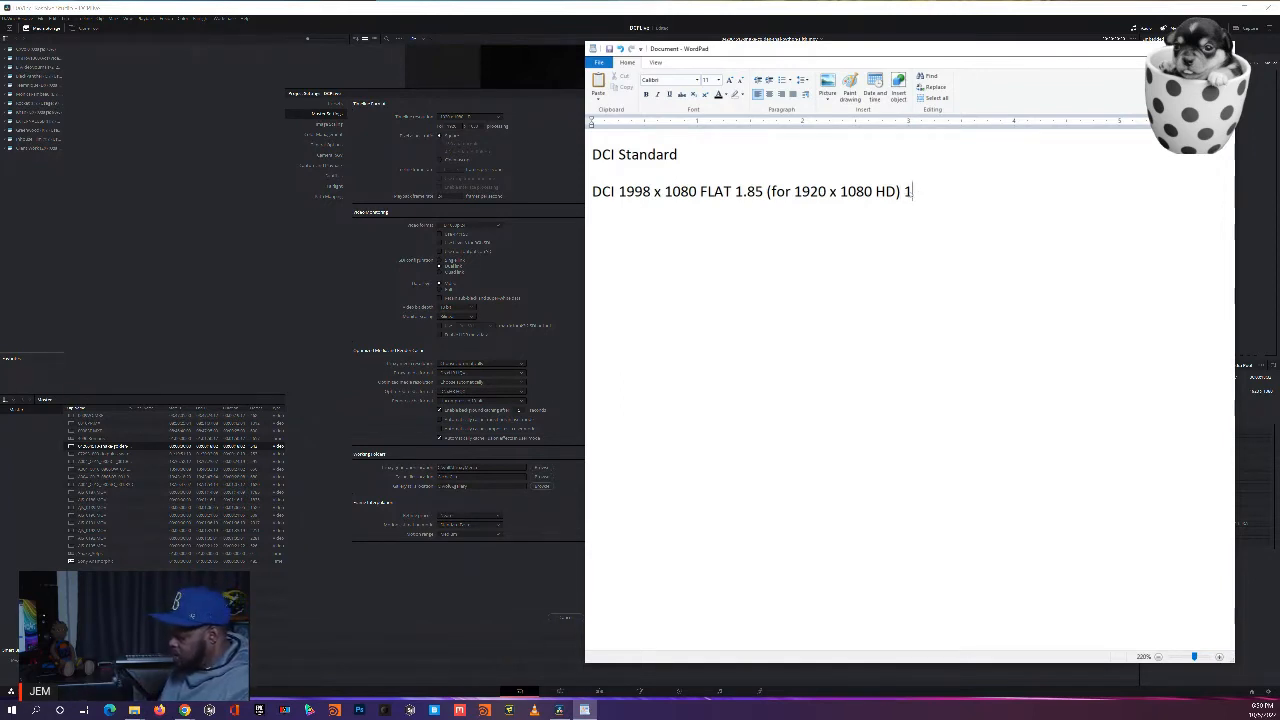
text(85)
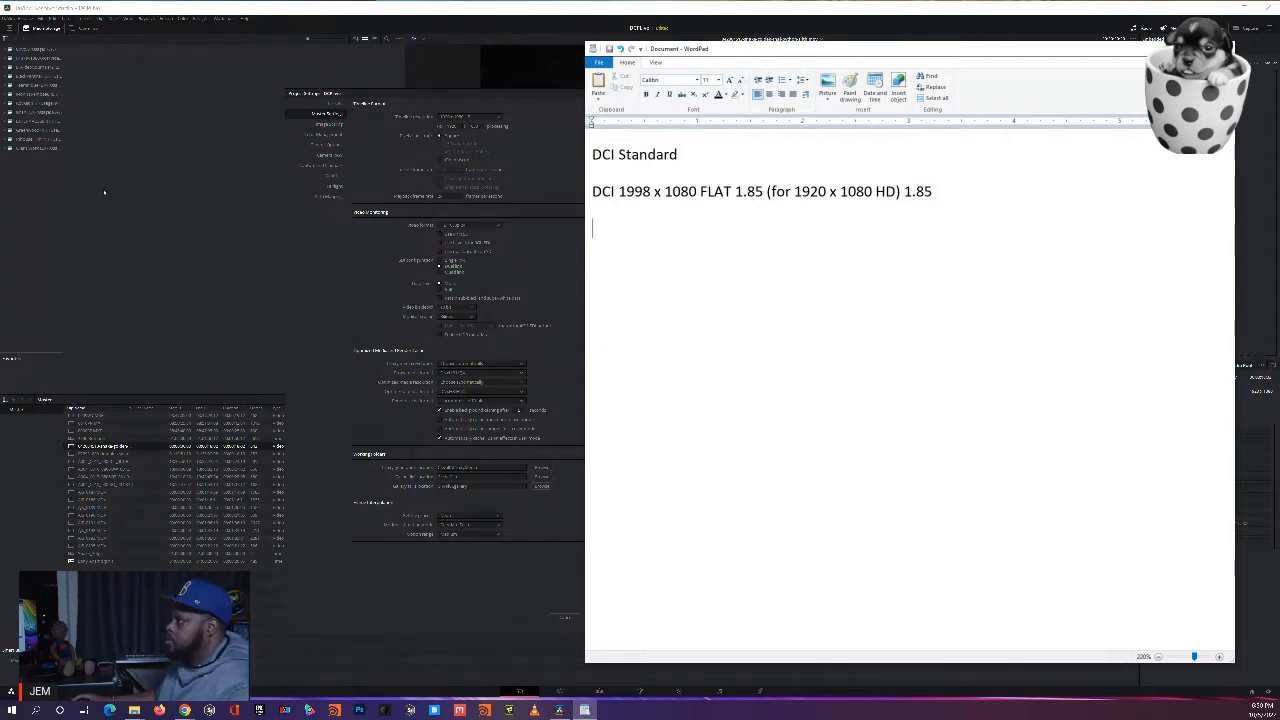
Step: Consult Resolve's timeline resolution presets and write "DCI 2048 x 858" on a new line of the WordPad notes
click(483, 103)
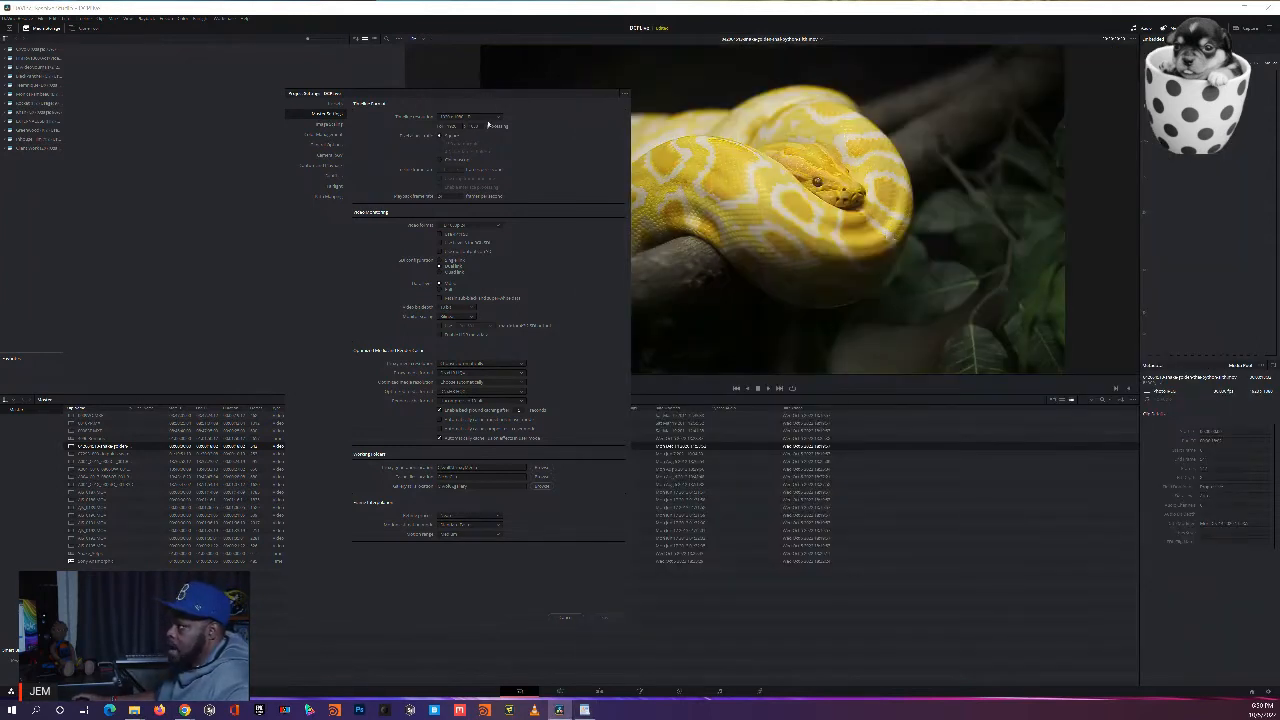
click(487, 119)
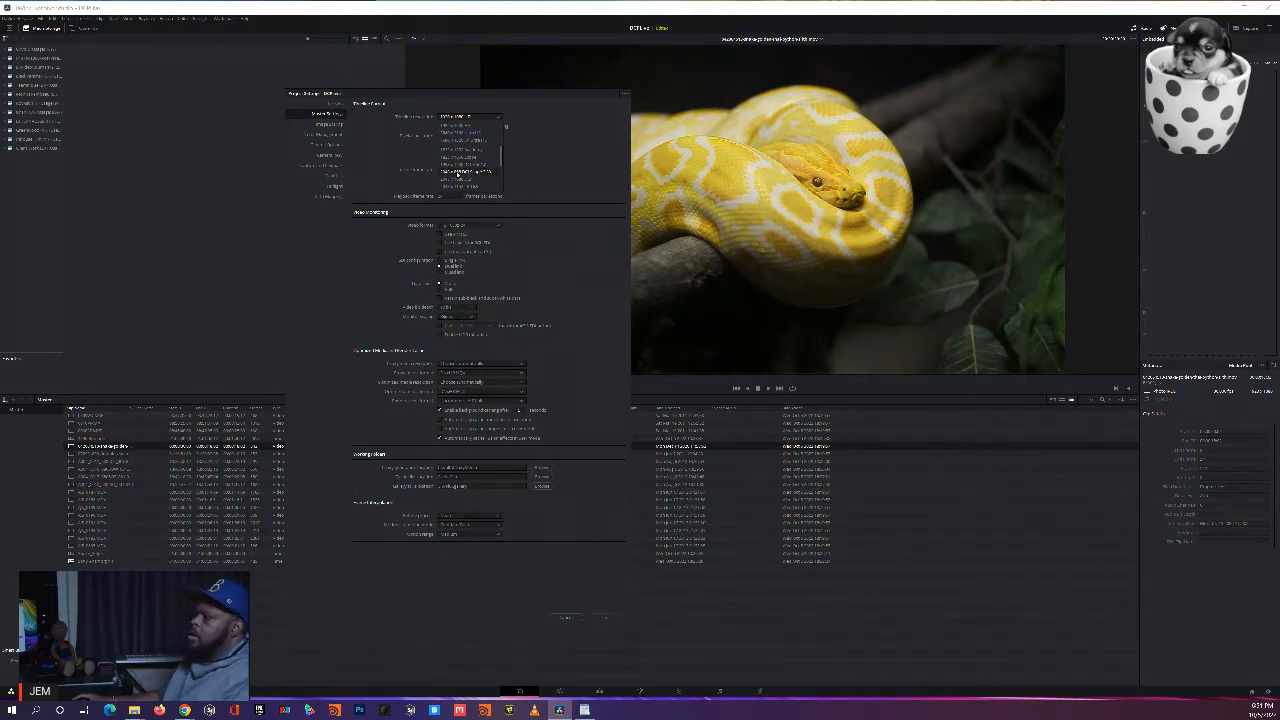
click(584, 709)
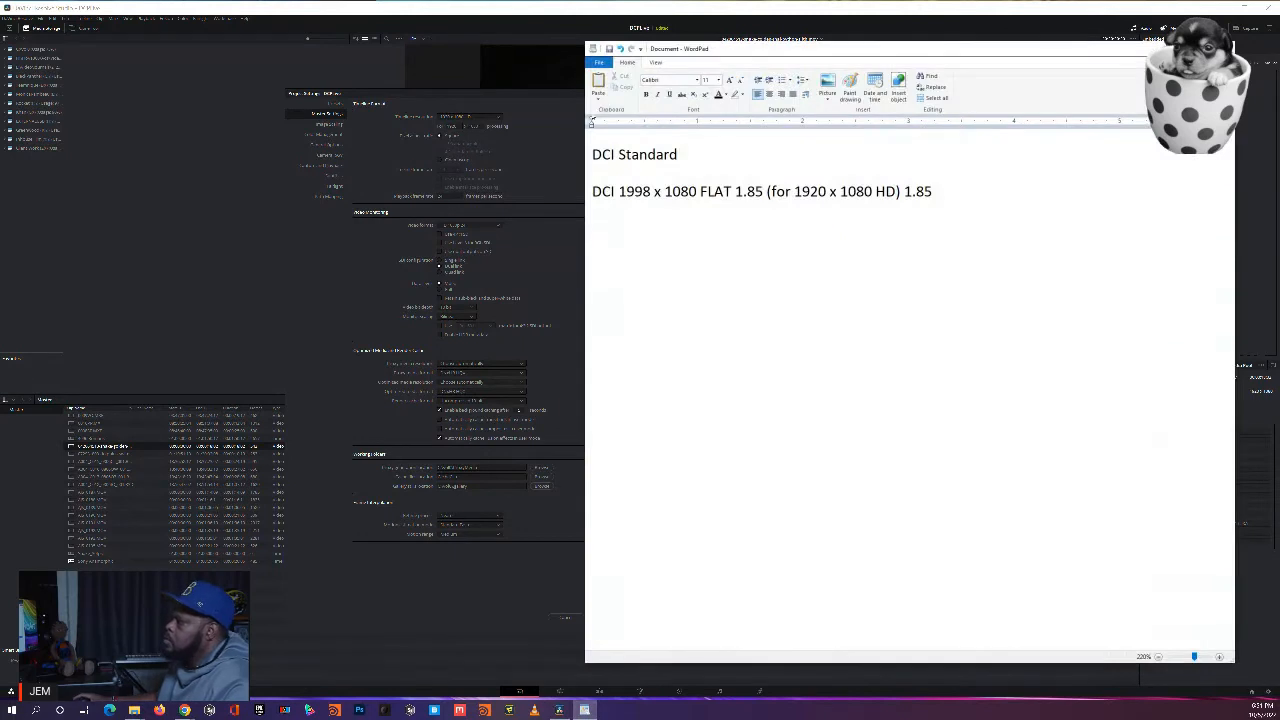
text(DCI )
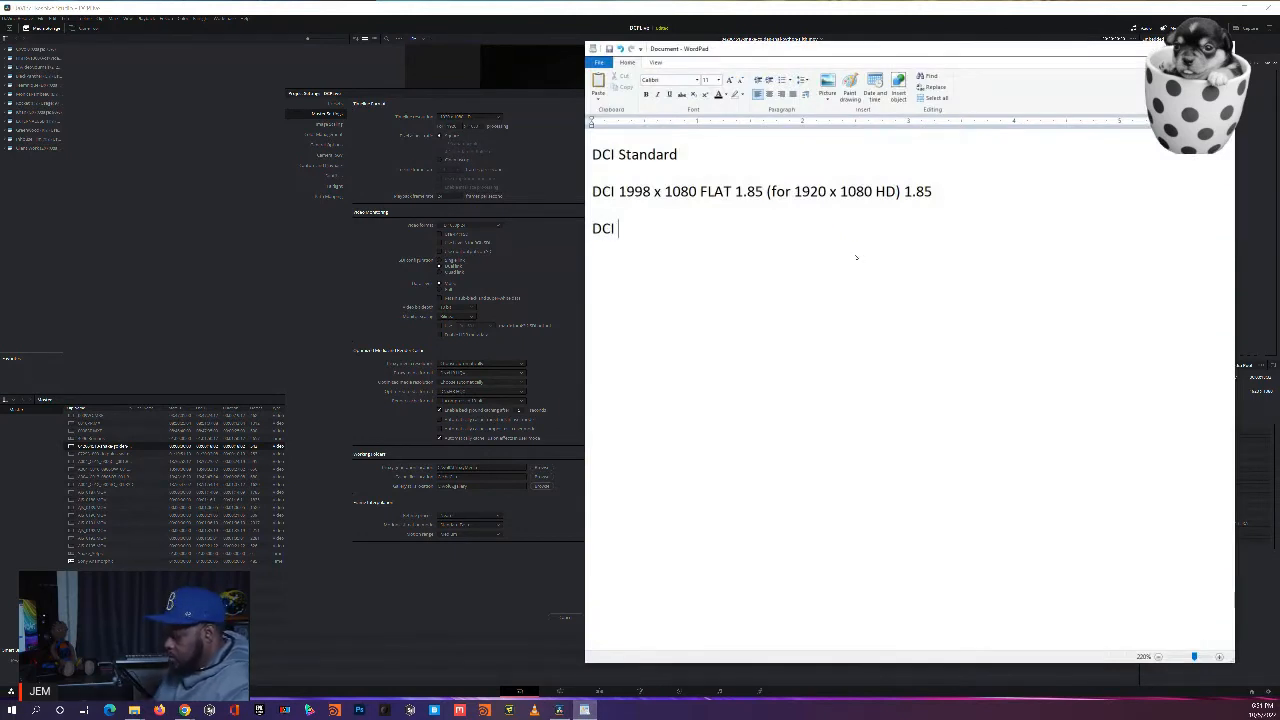
text(2048 )
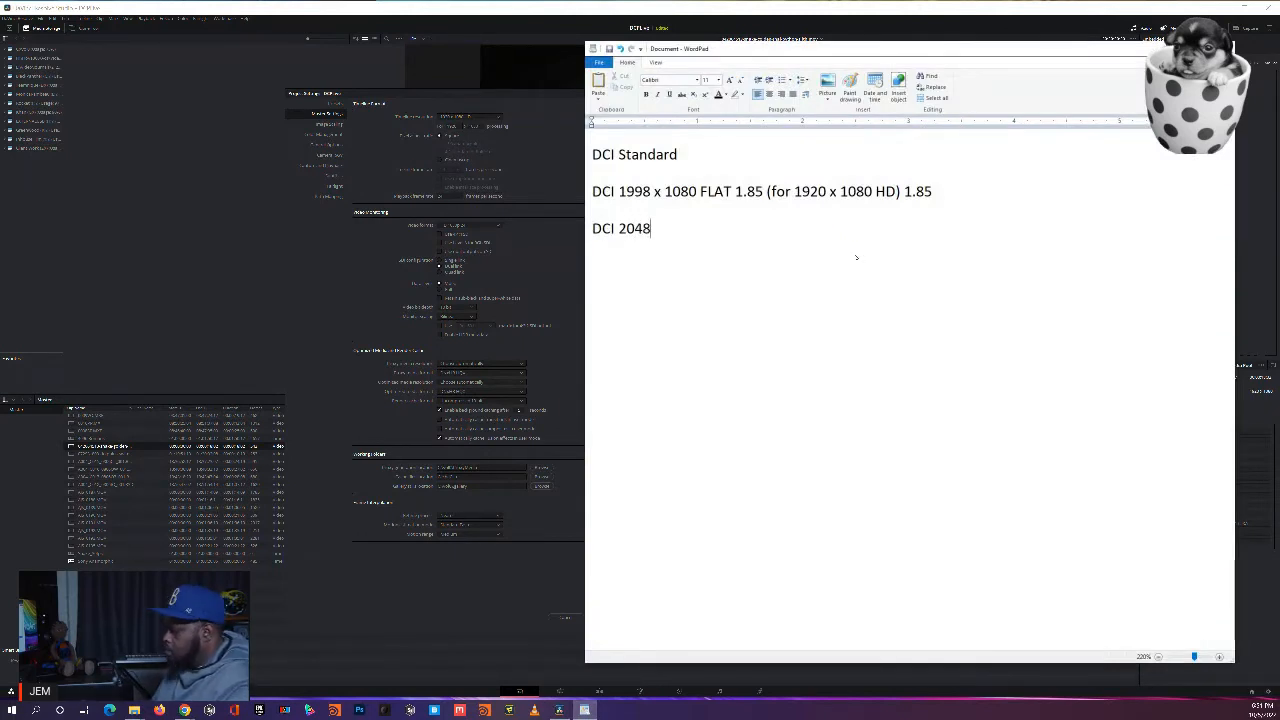
text(x)
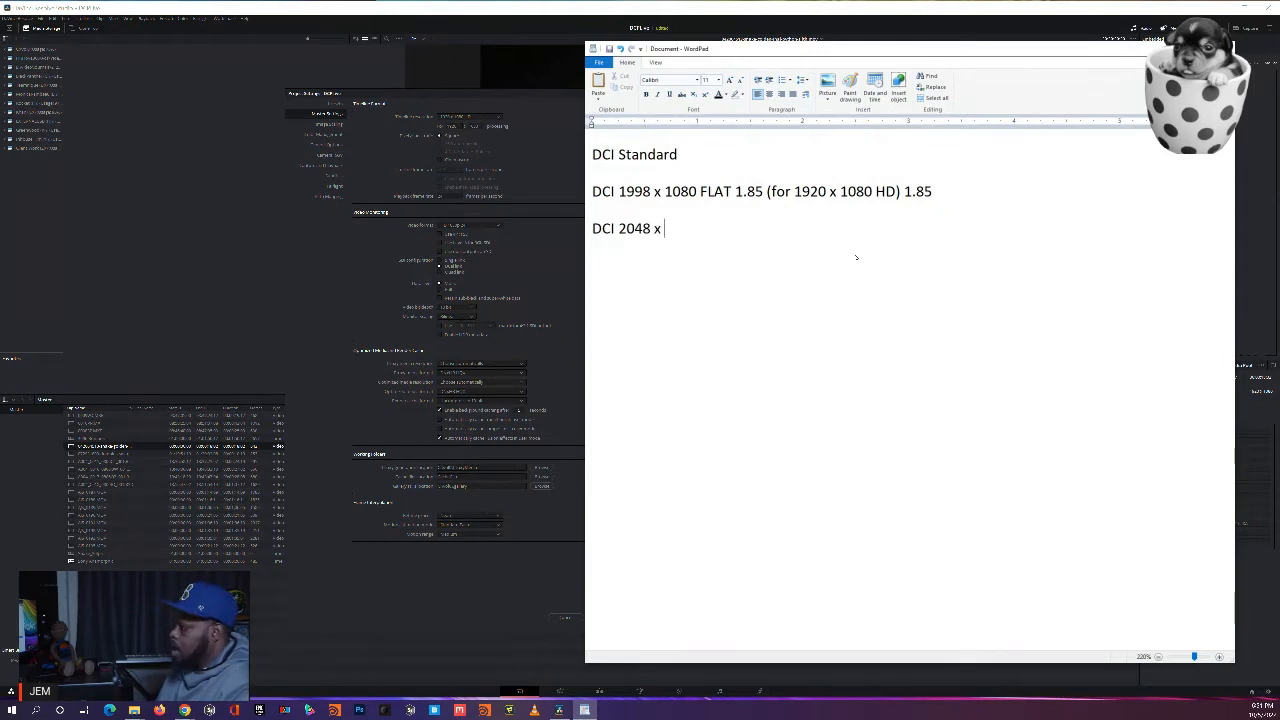
text( 858)
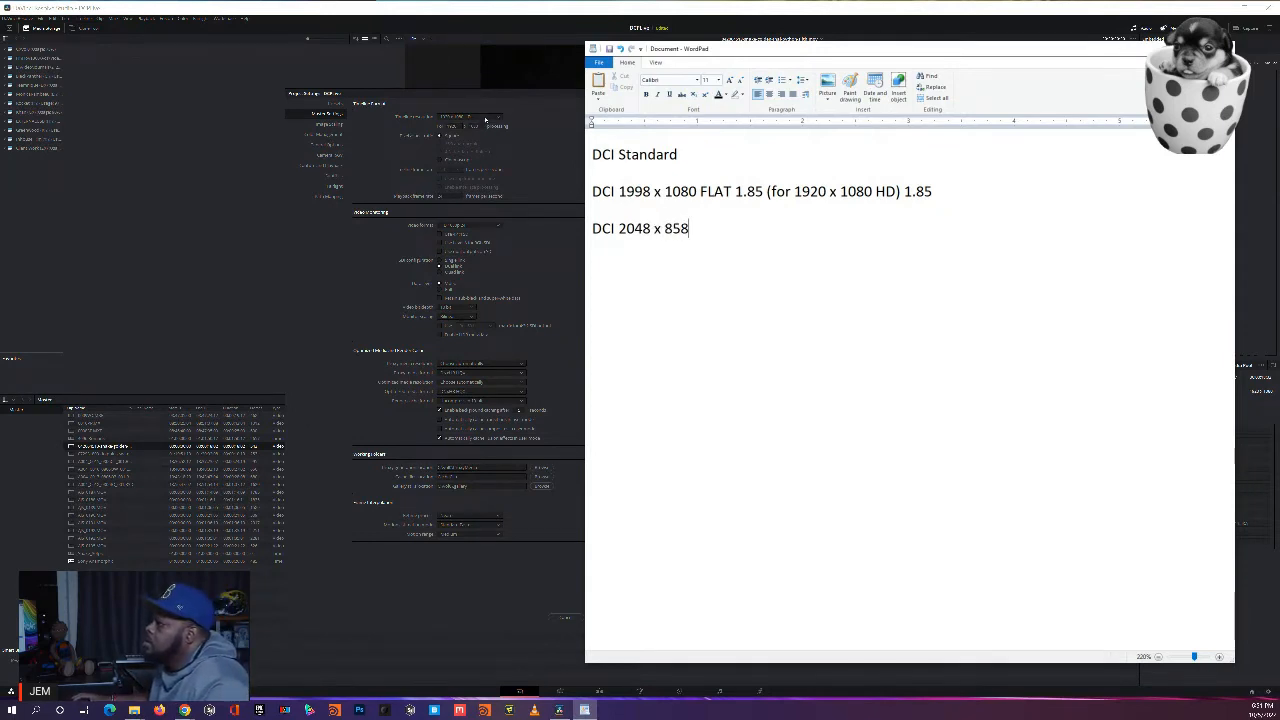
Step: Look through Resolve's timeline resolution presets again and append "SCOPE 2.39" to the DCI 2048 x 858 line in WordPad
click(485, 119)
click(485, 119)
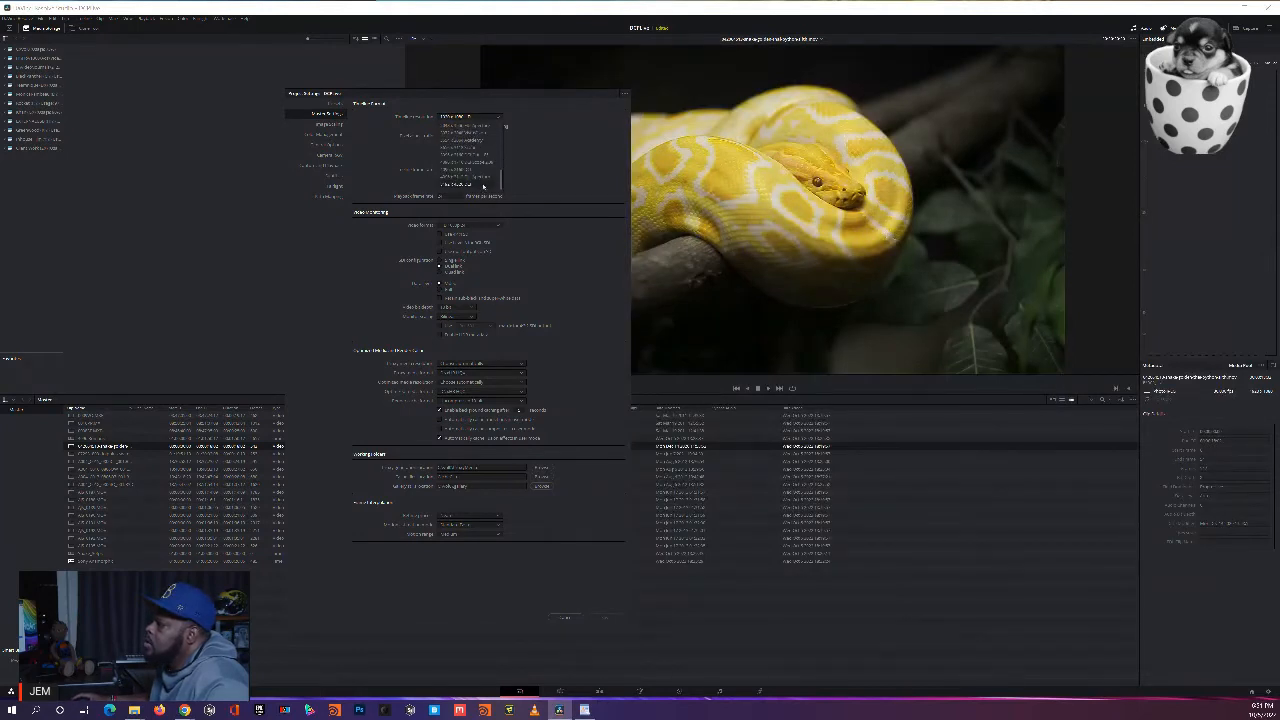
scroll(486, 145, up, 2)
scroll(484, 165, up, 2)
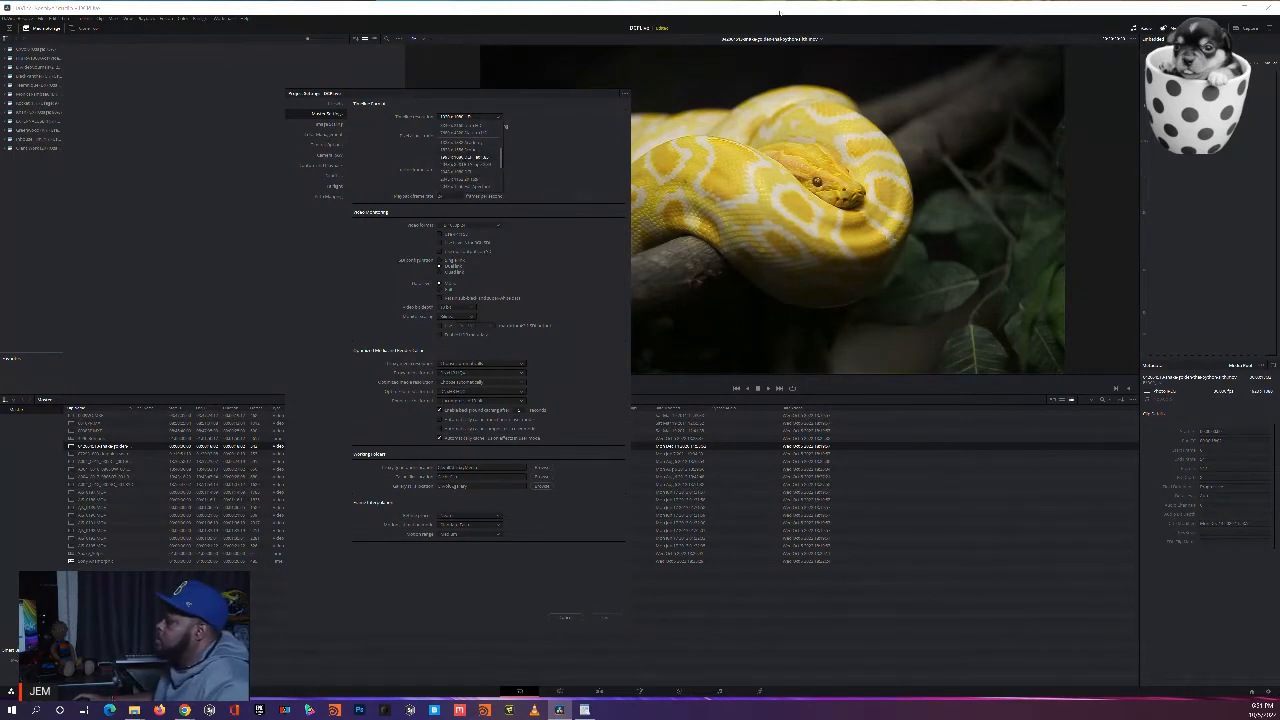
click(785, 9)
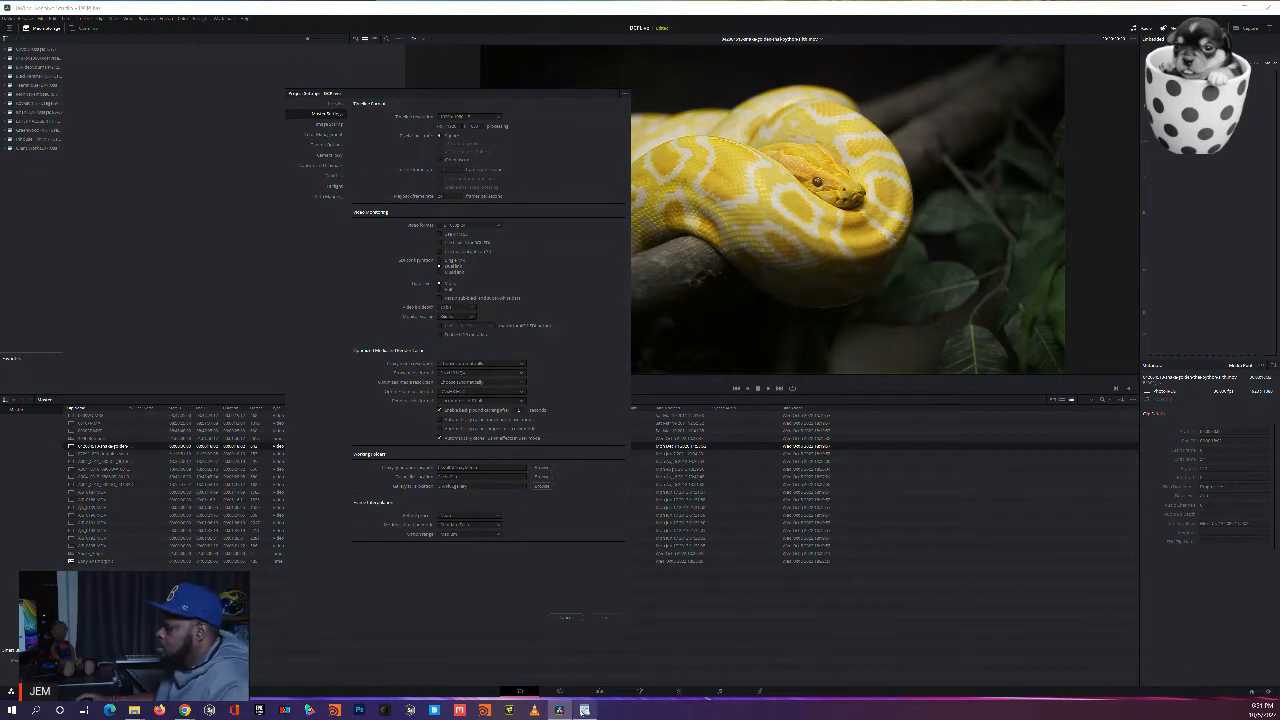
click(584, 709)
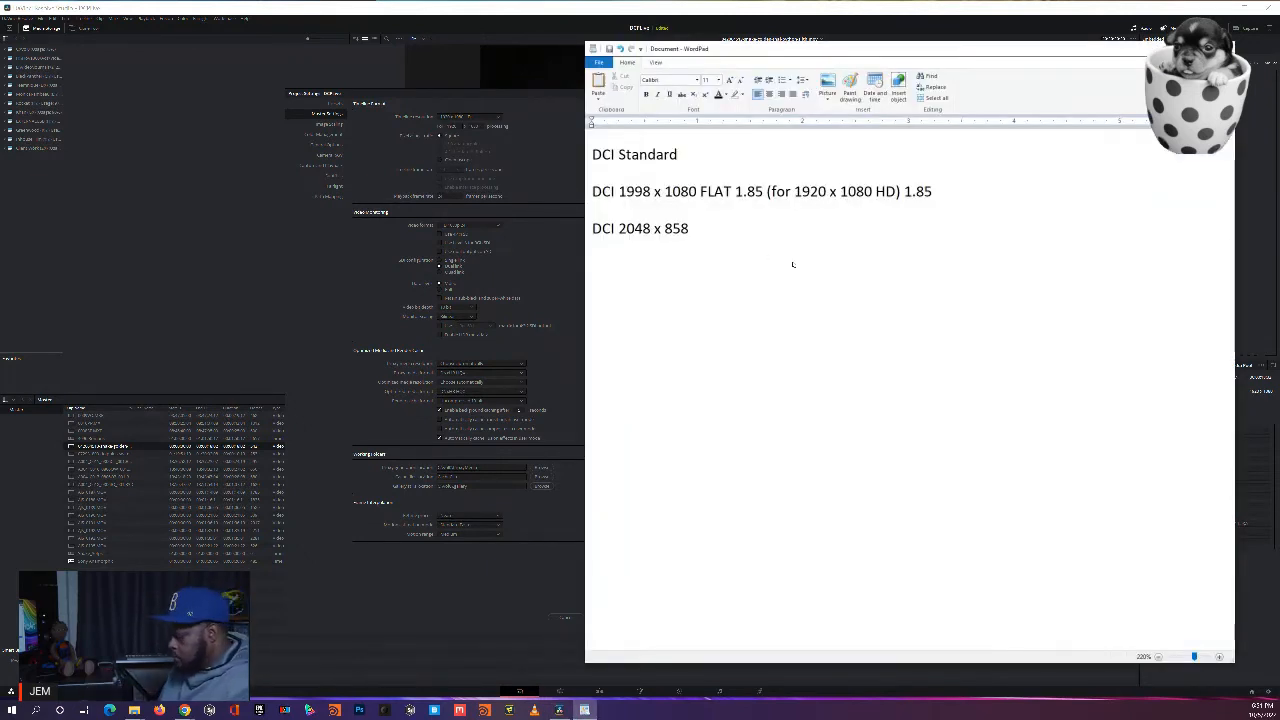
text(SCOPE)
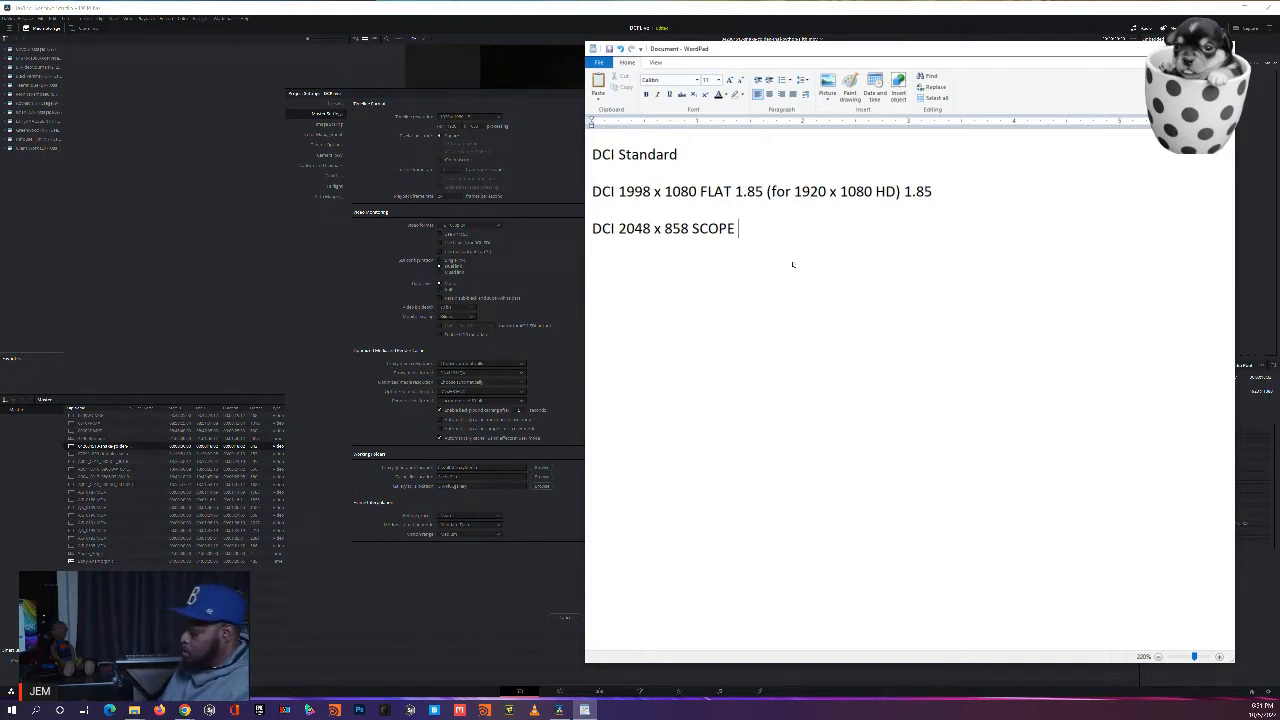
text(2.3)
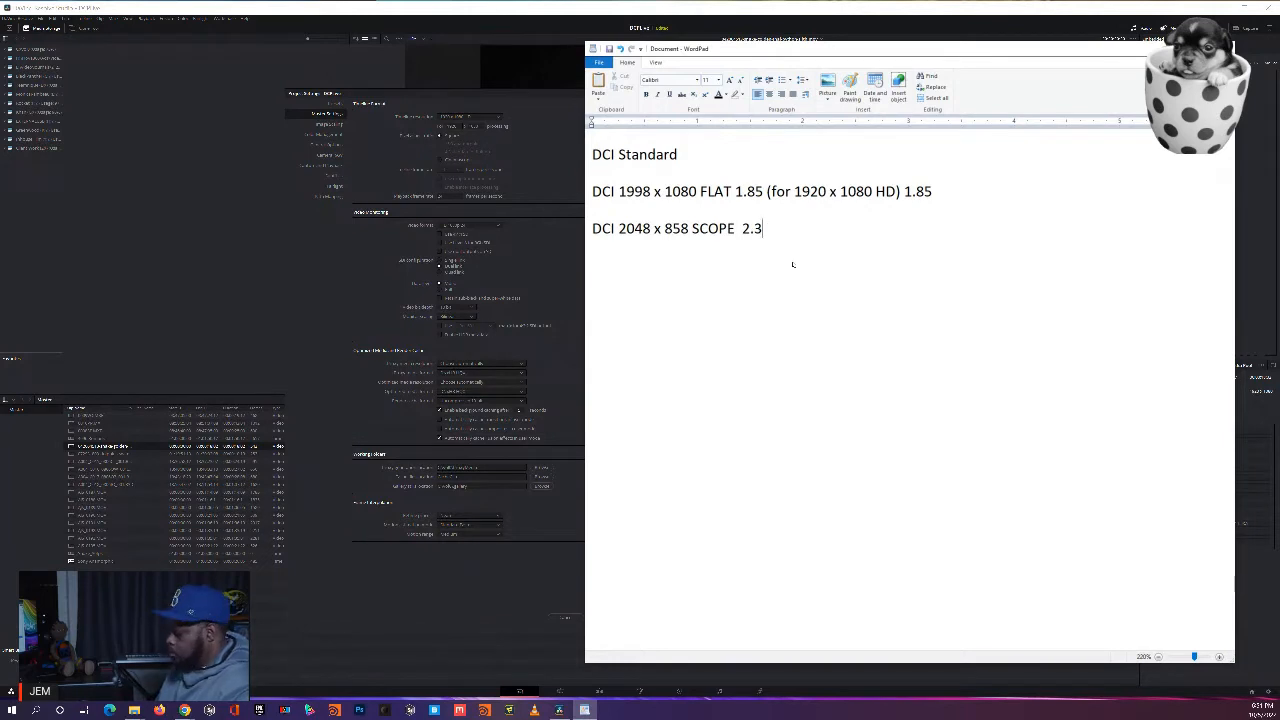
text(9)
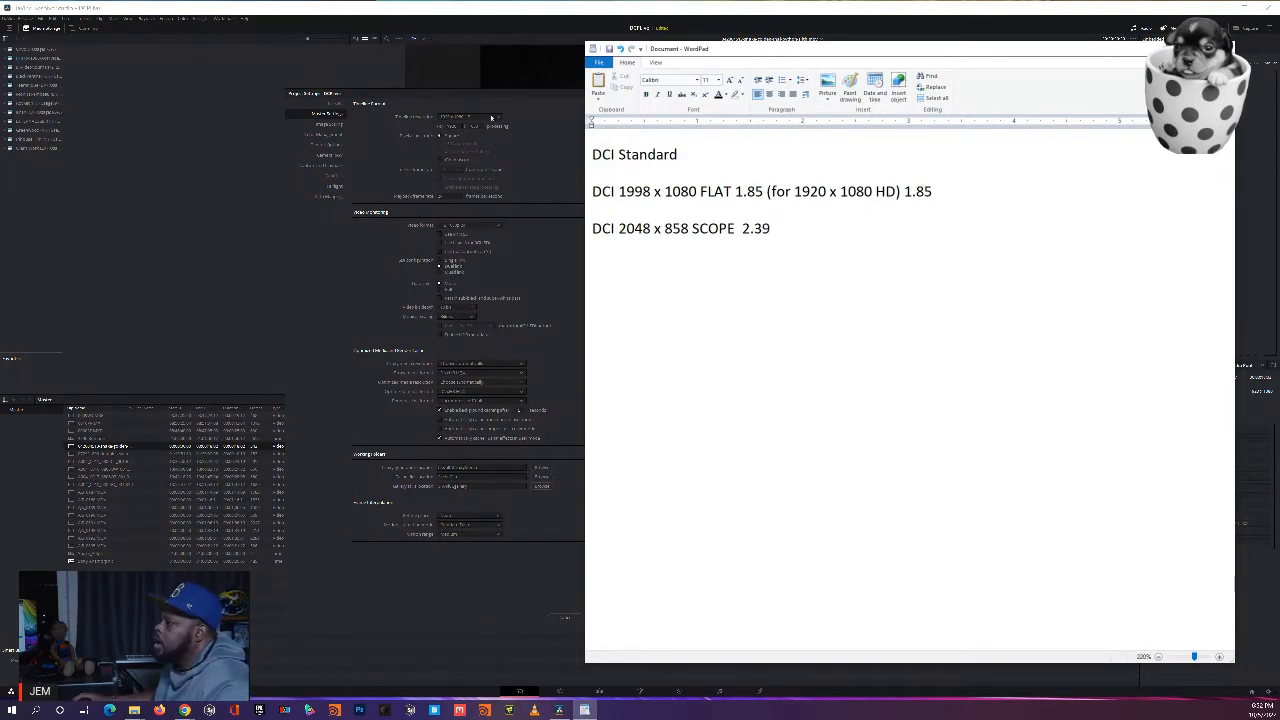
Step: Recheck Resolve's timeline resolution presets and append "(1920 x 805) Letterbox" to the SCOPE 2.39 line in WordPad
click(491, 118)
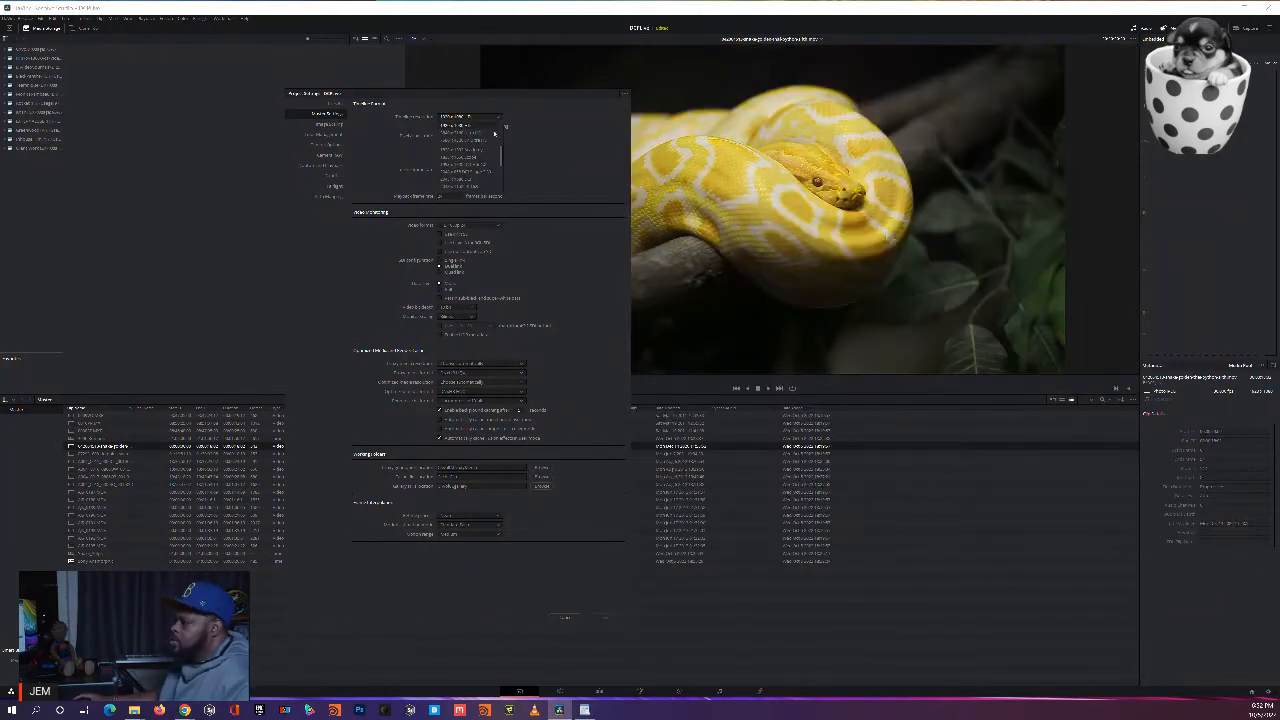
click(584, 710)
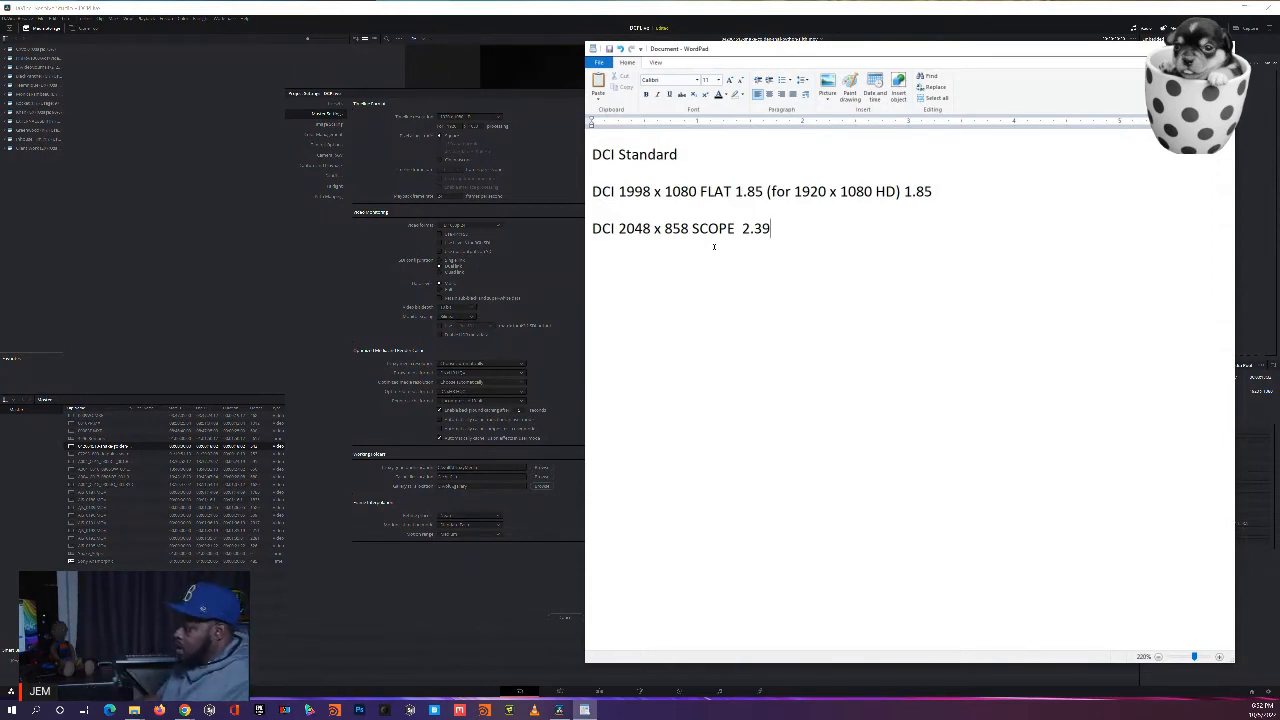
text((1920)
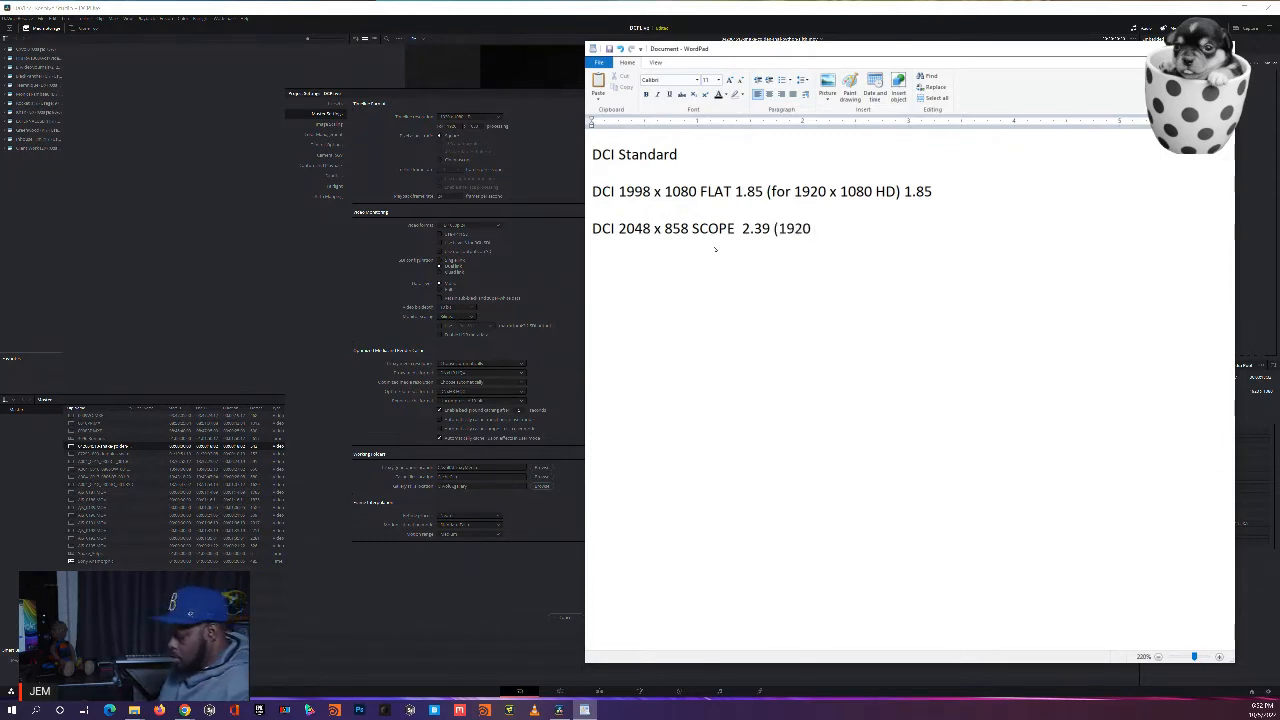
text( x )
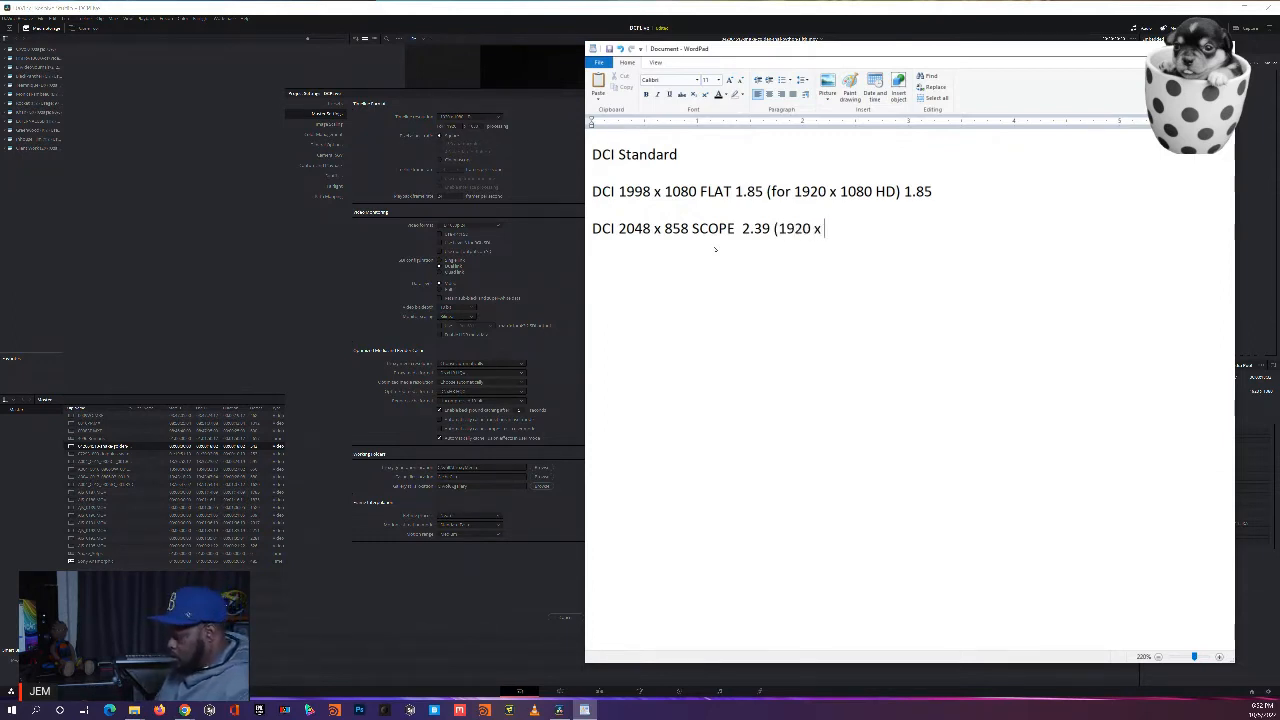
text(805)
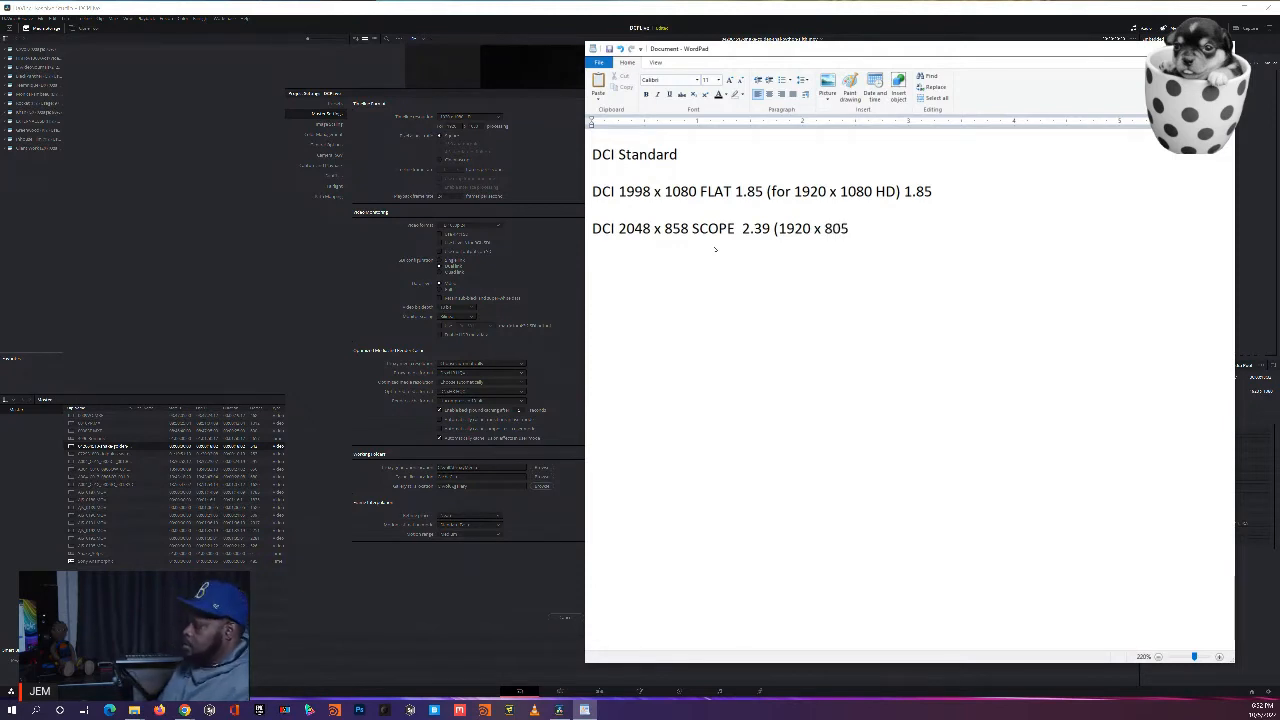
text() )
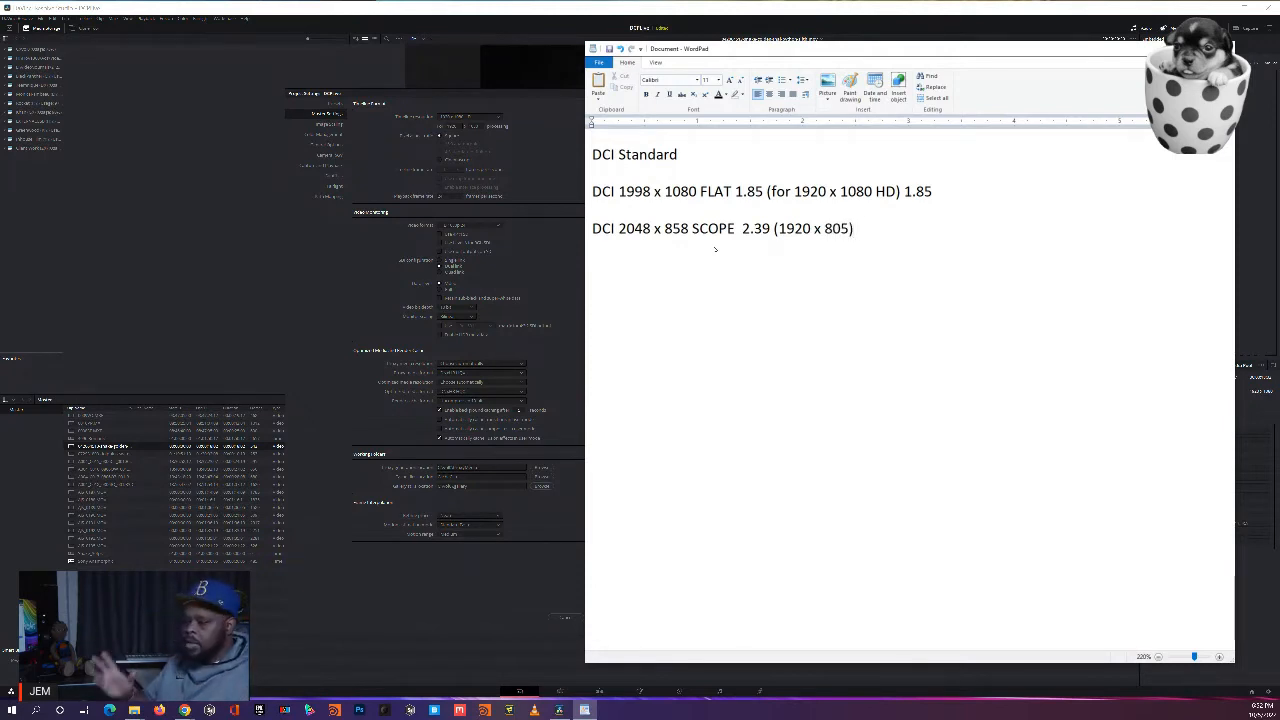
text(Letterbox)
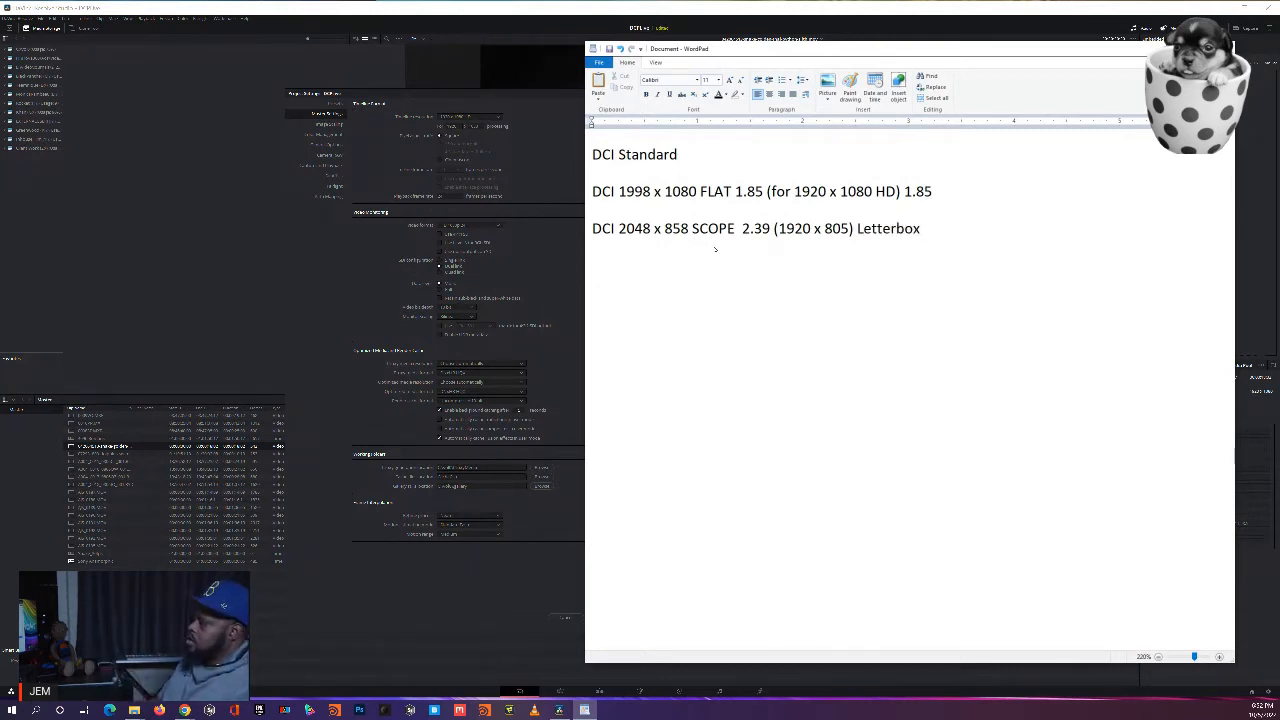
Step: Append "2.39" after Letterbox in the SCOPE line and begin a new line with "DCI" in the WordPad notes
text(2.)
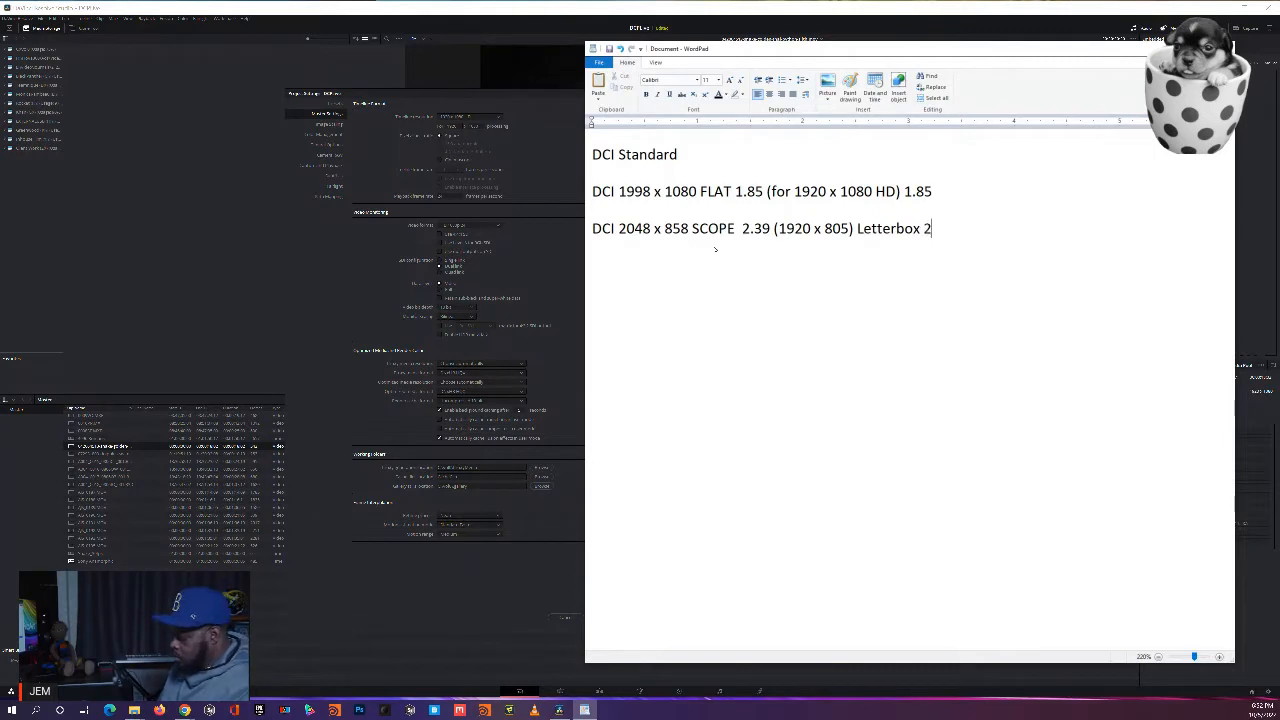
text(39)
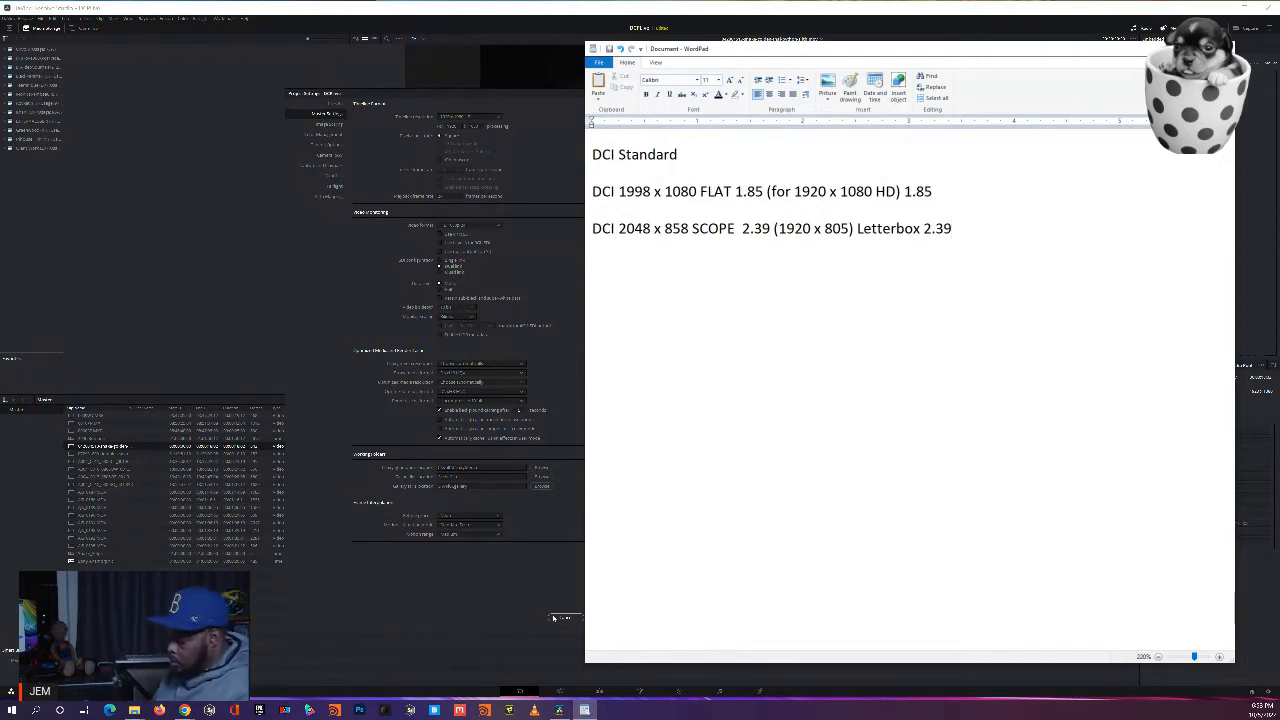
text(DCI)
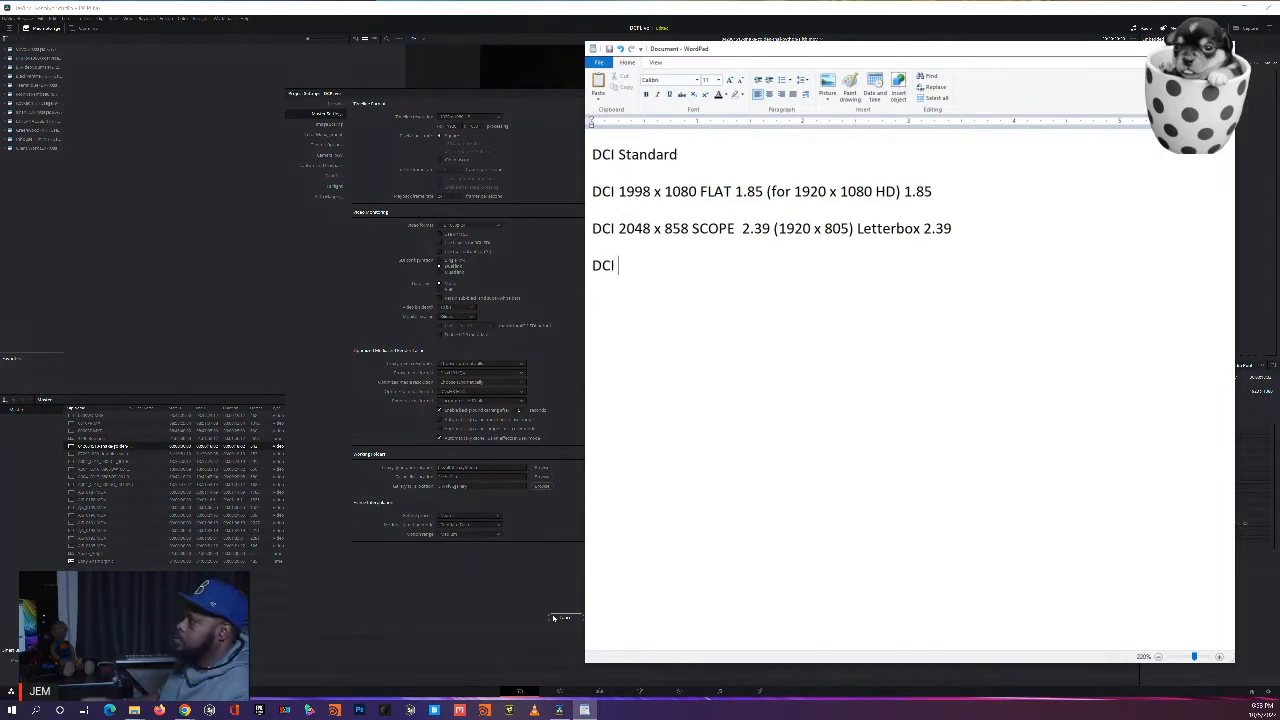
Step: Consult Resolve's timeline resolution presets and complete the new WordPad line as "DCI 2048 x 1080 (2k)"
click(435, 101)
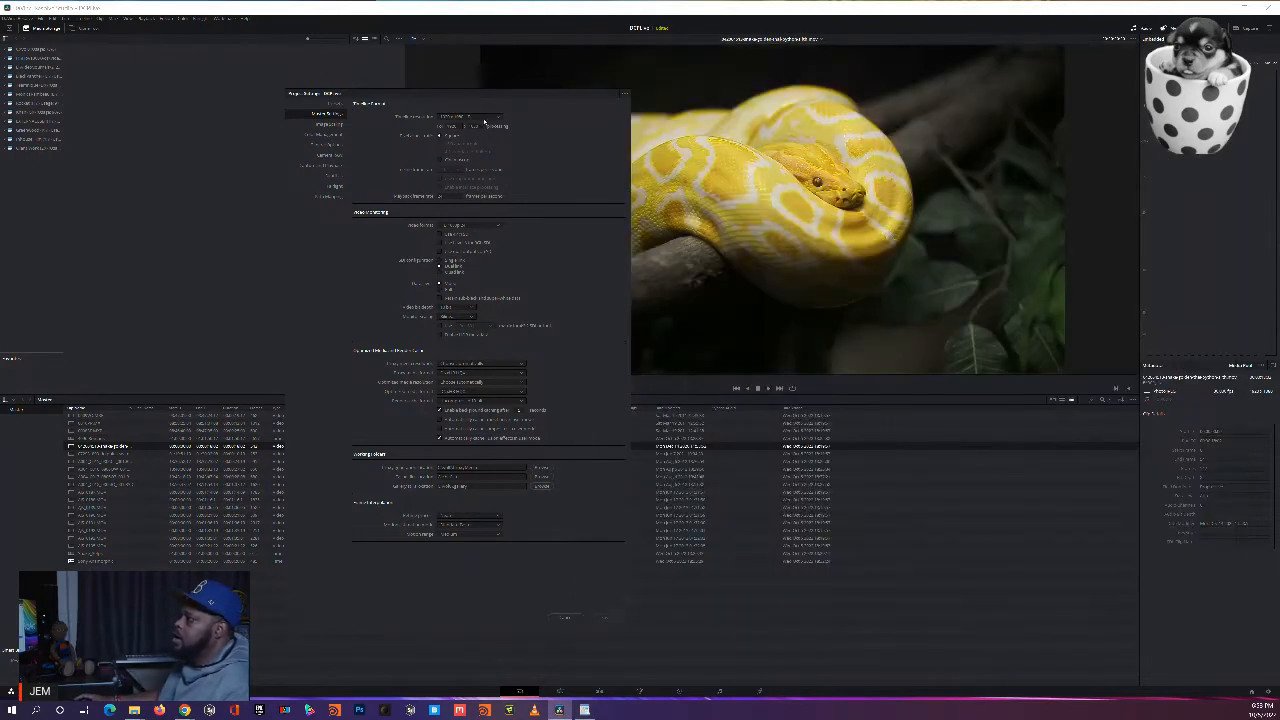
click(470, 117)
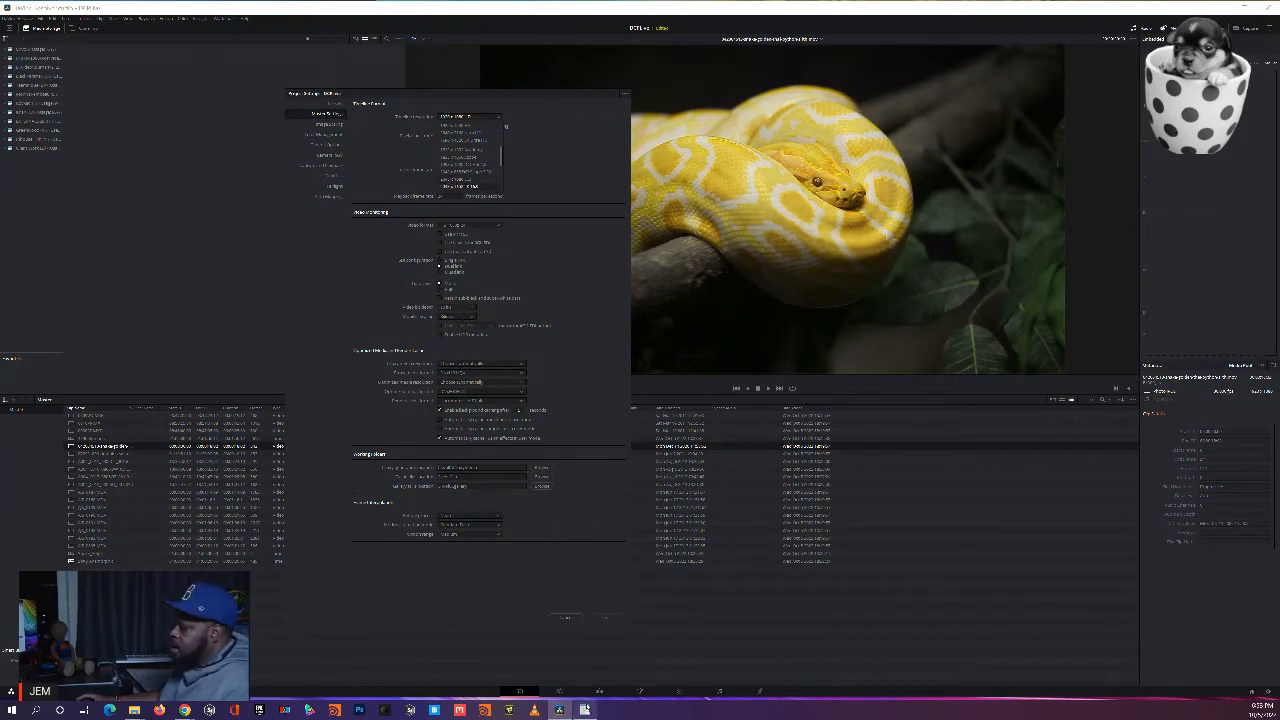
click(584, 709)
text(2)
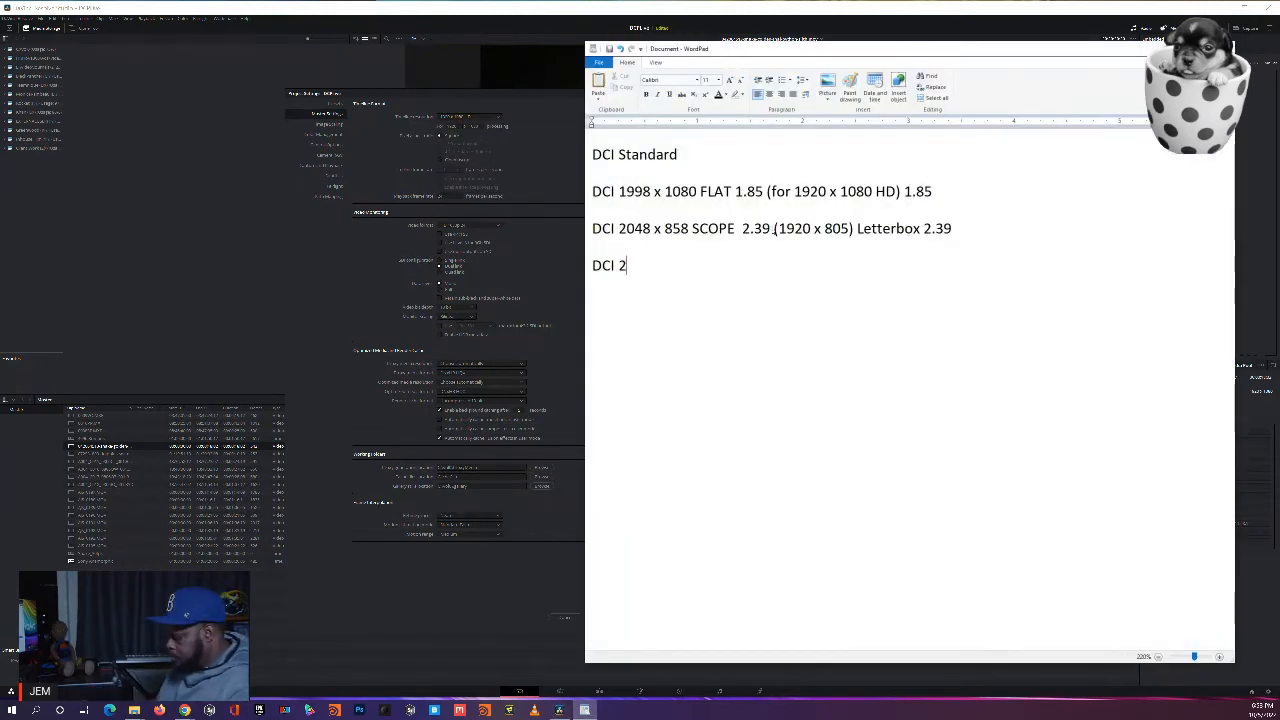
text(048)
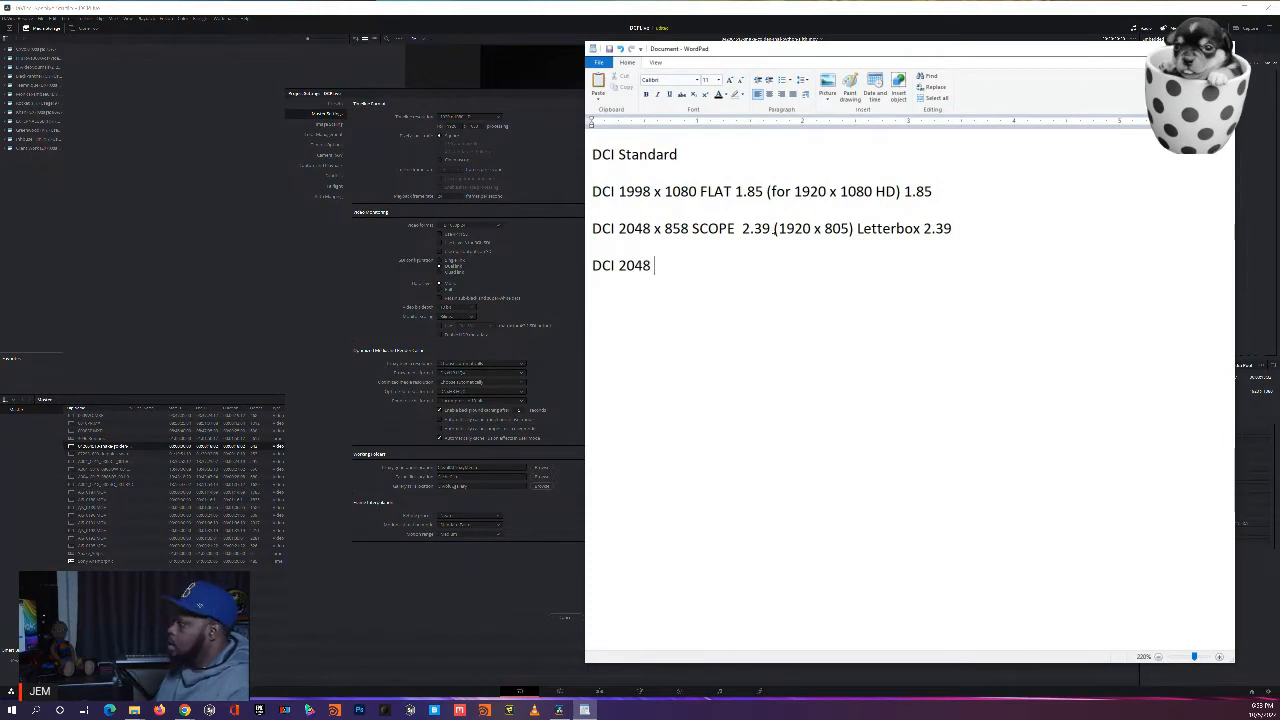
text( x )
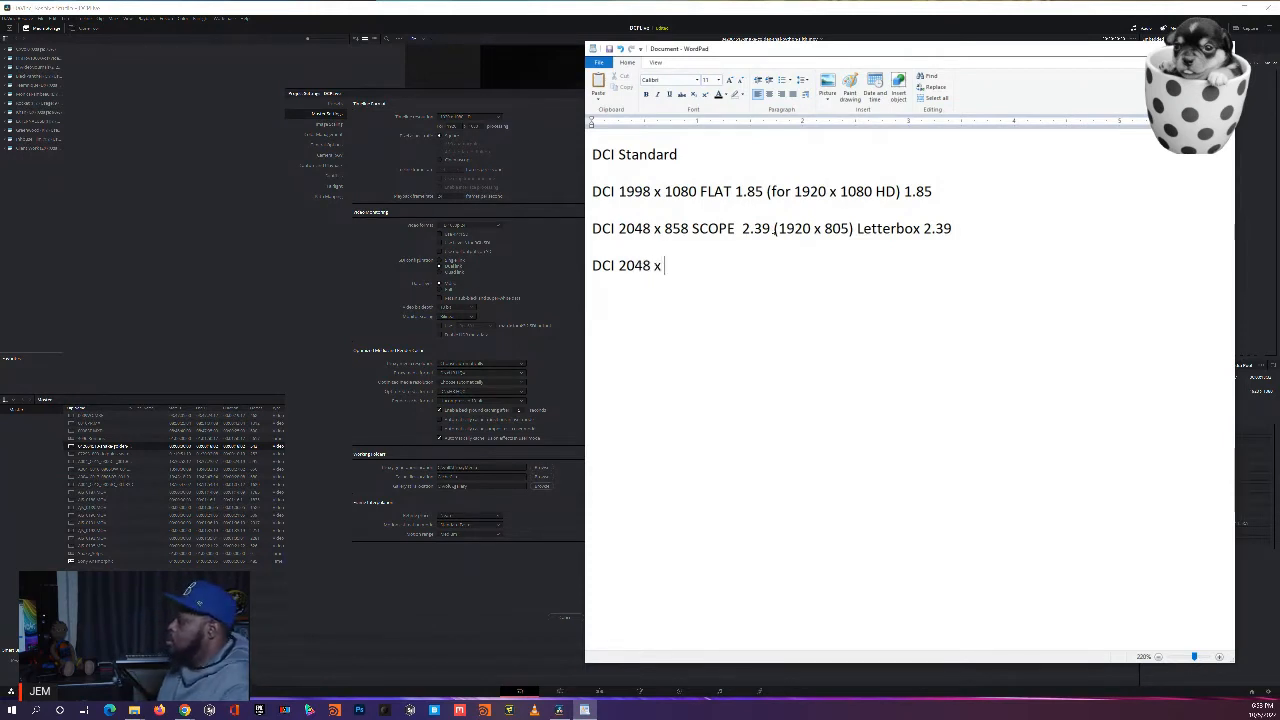
text(10)
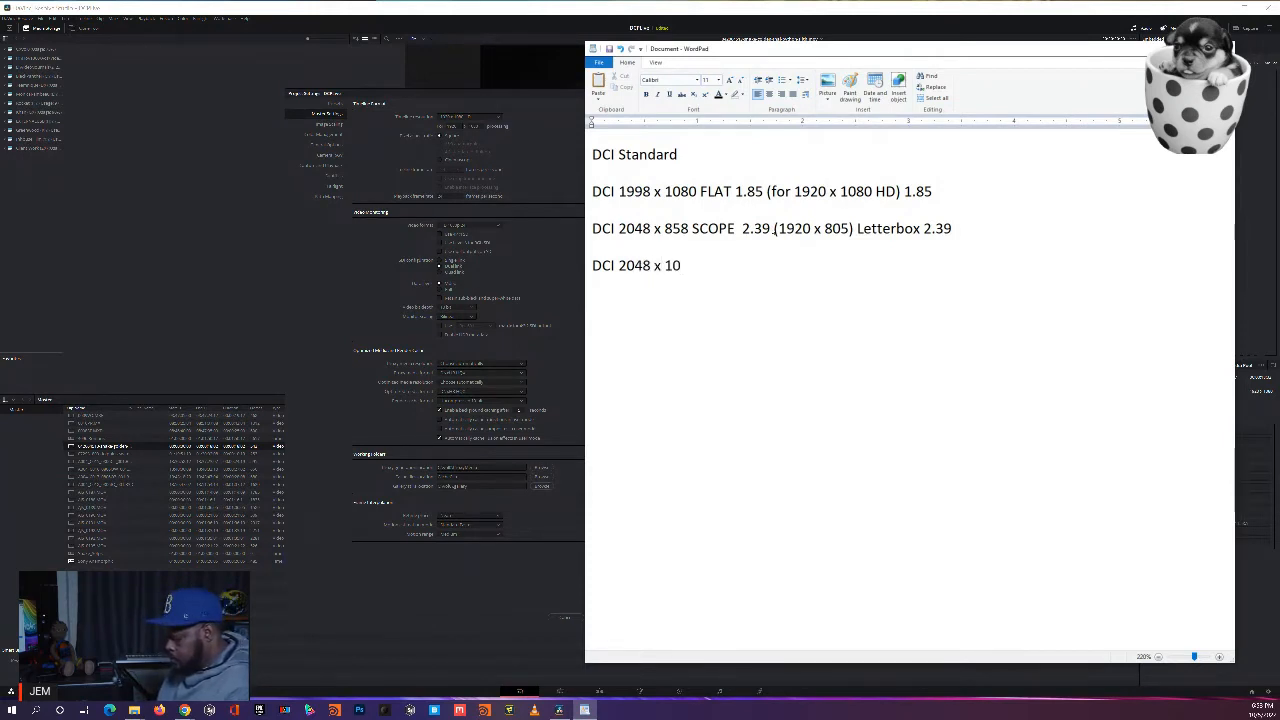
text(80)
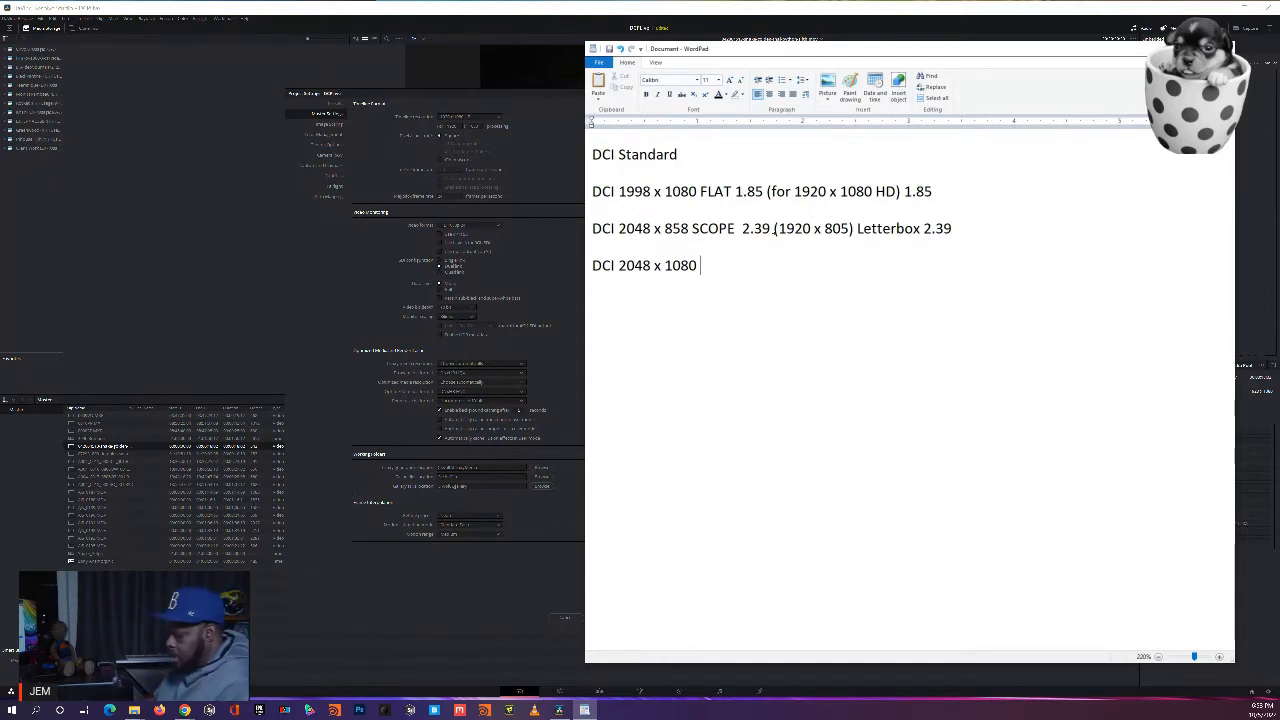
text((2k)
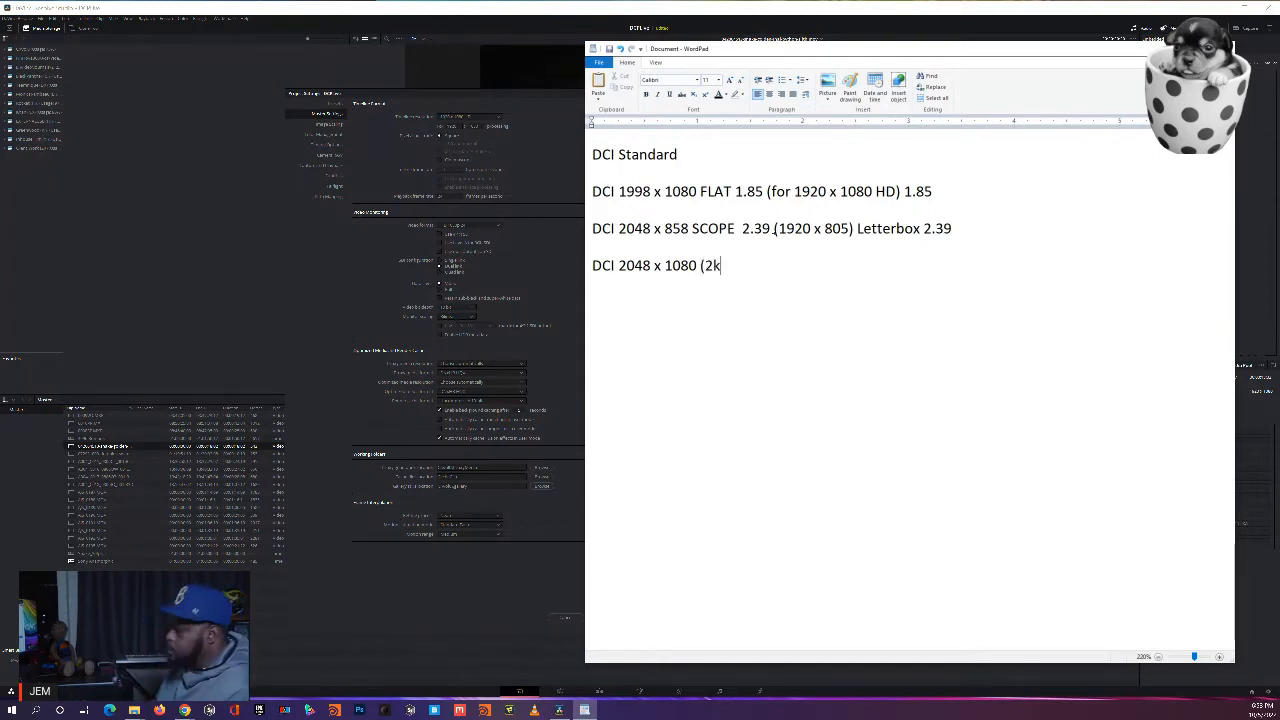
text())
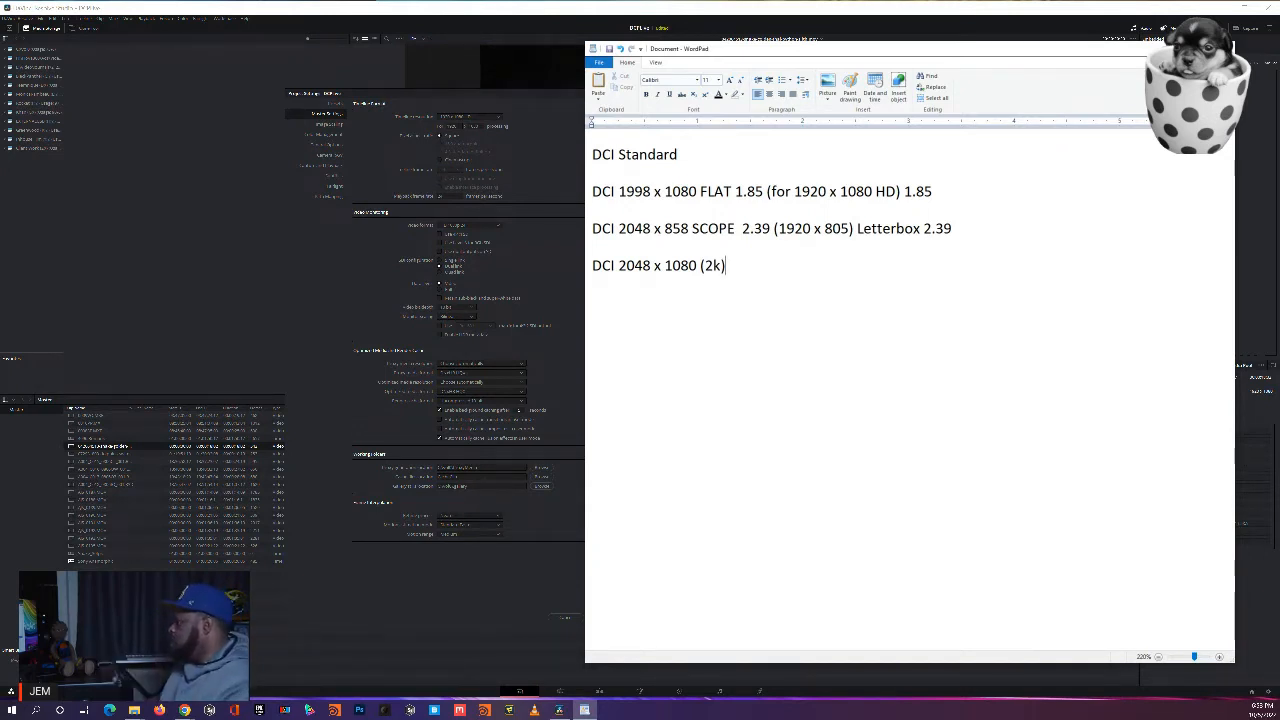
Step: Insert an "HD" heading on its own line above the DCI 1998 x 1080 FLAT line
click(615, 166)
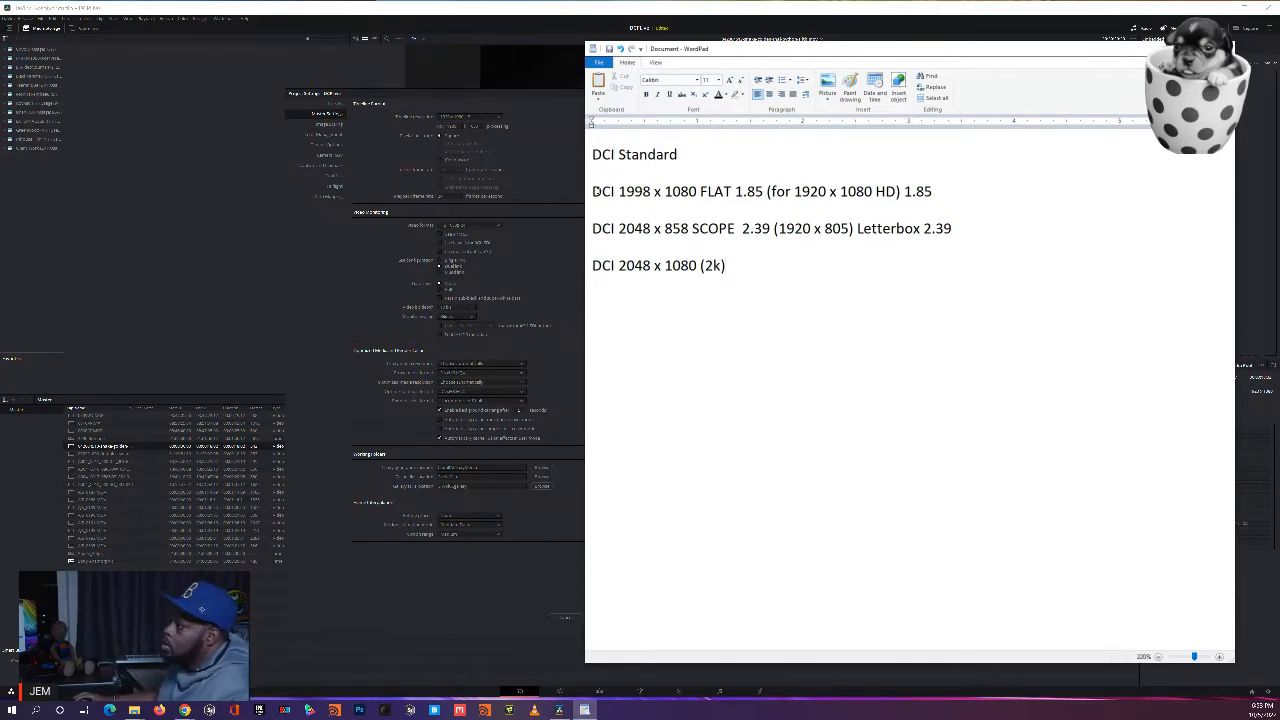
text(HD)
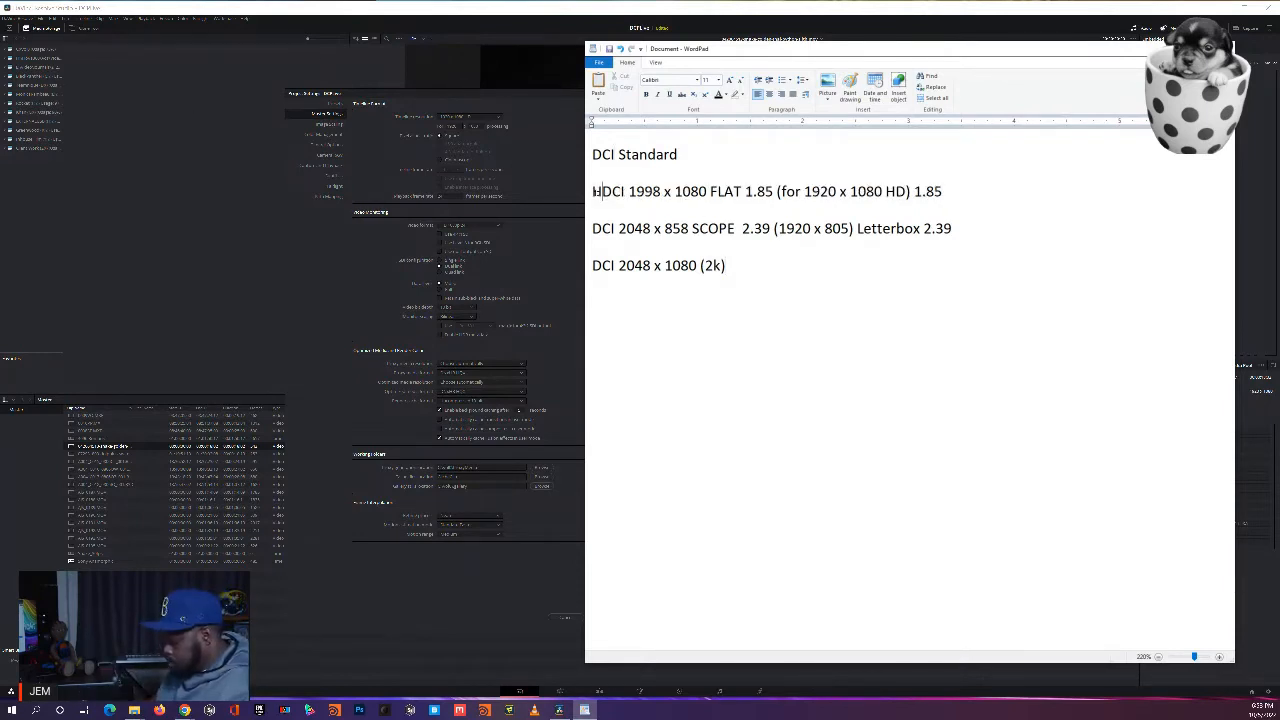
key(Return)
key(Return)
key(BackSpace)
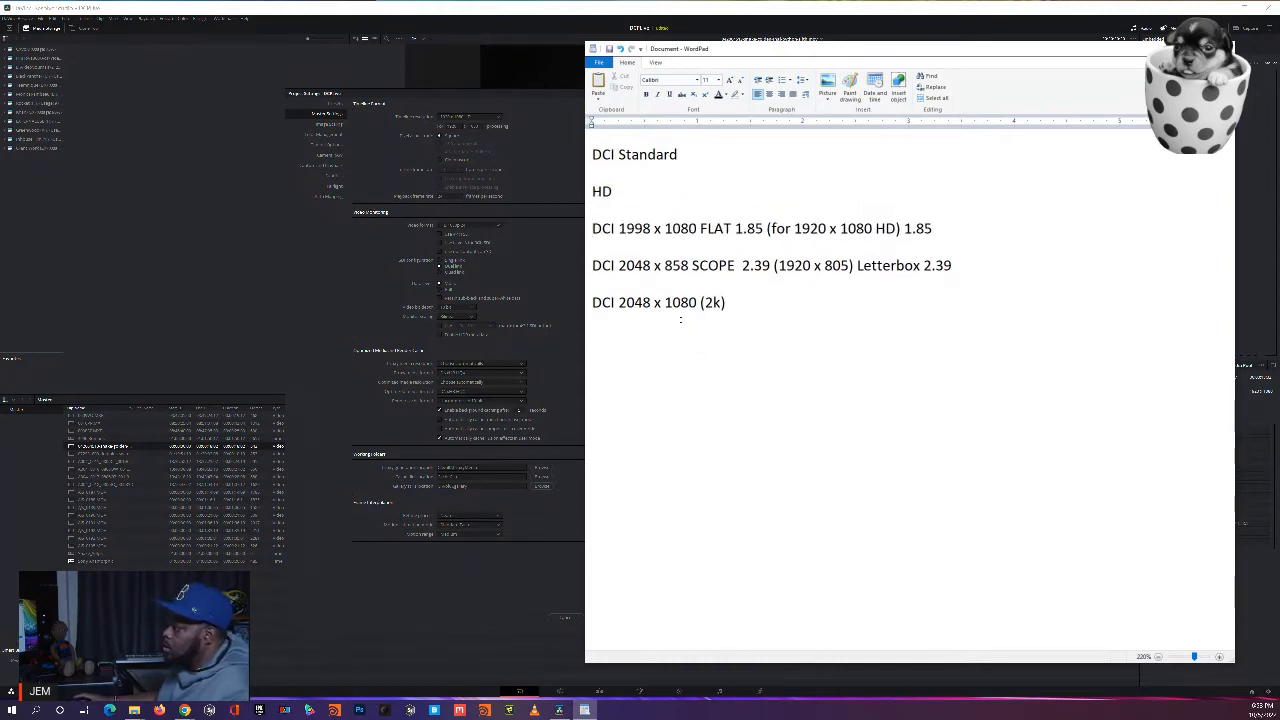
Step: Add a "4K" heading below the DCI 2048 x 1080 (2k) line, separated from it by one blank line
click(755, 313)
key(Return)
key(Return)
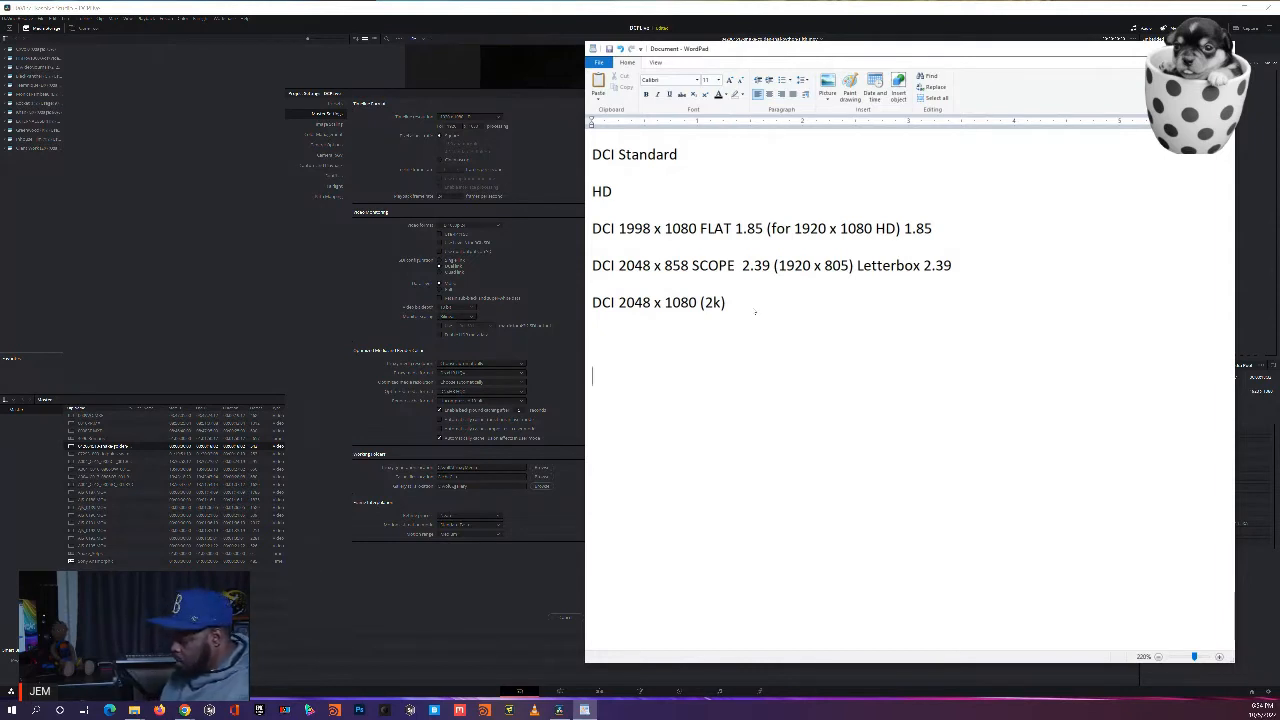
text(4K)
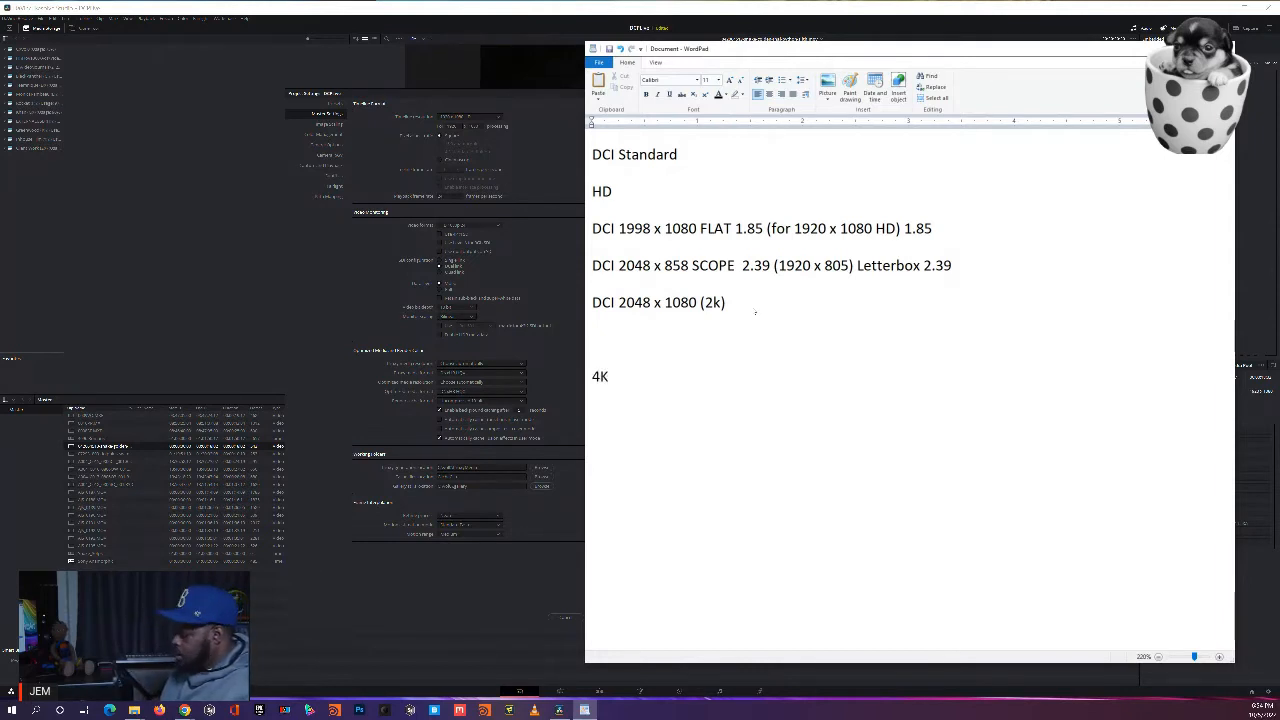
key(Up)
key(BackSpace)
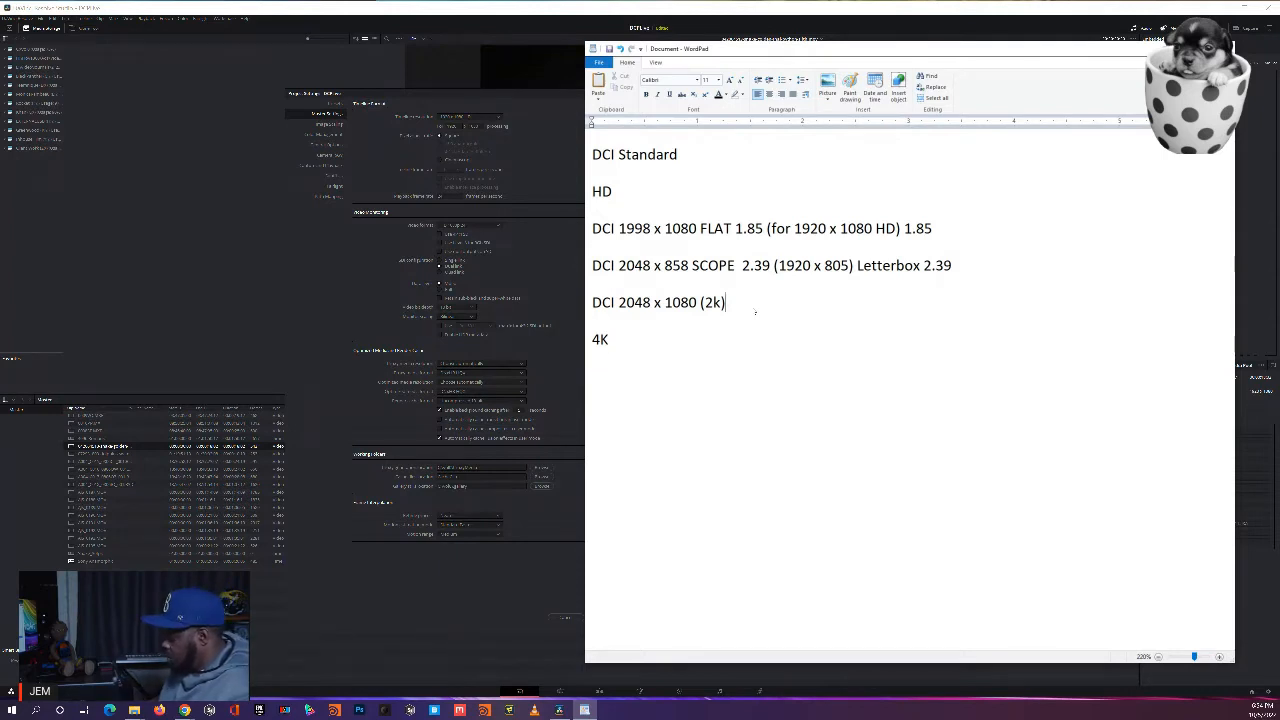
key(Return)
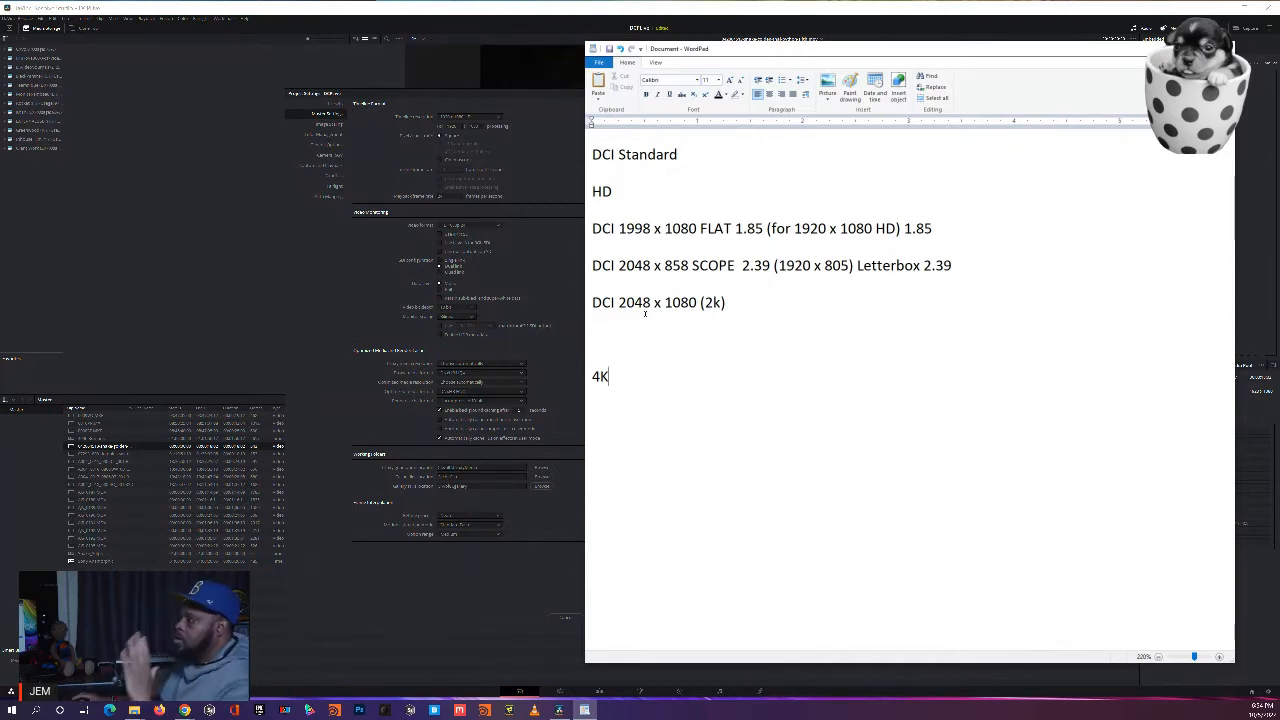
Step: Copy the three DCI resolution lines from the HD section and paste them below the 4K heading
drag(729, 305, 598, 250)
key(ctrl+c)
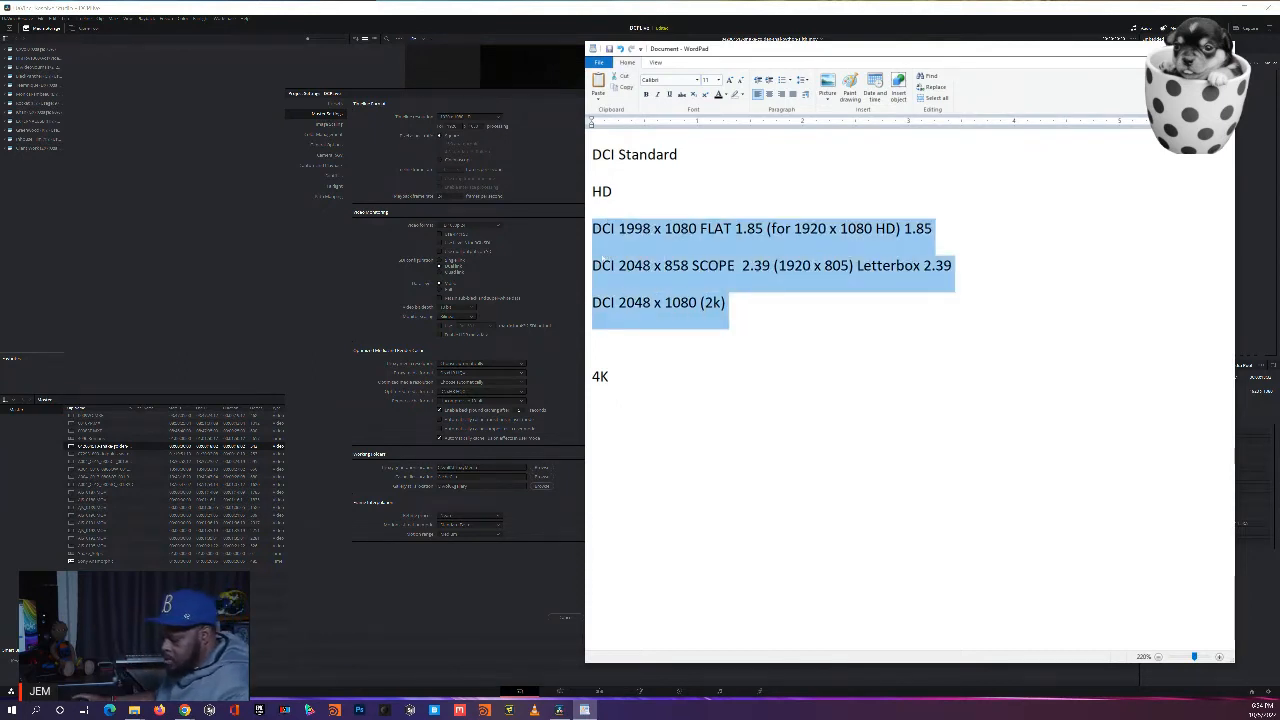
click(617, 398)
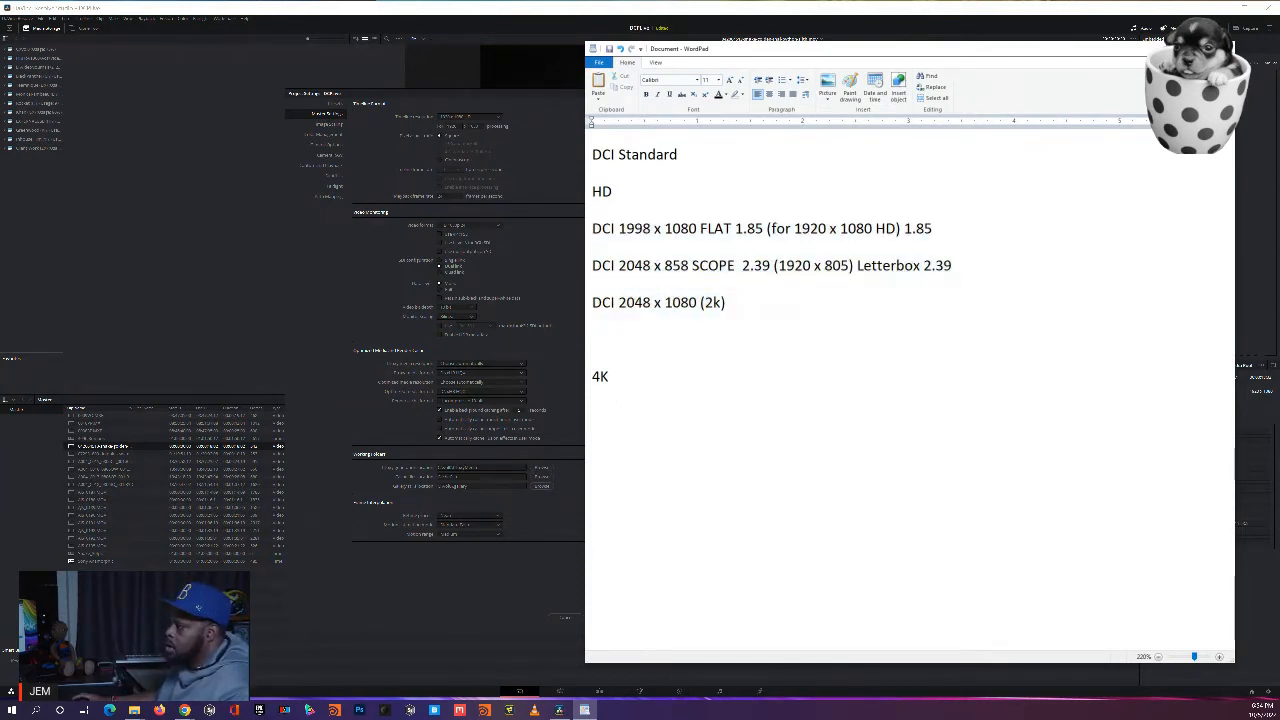
key(Return)
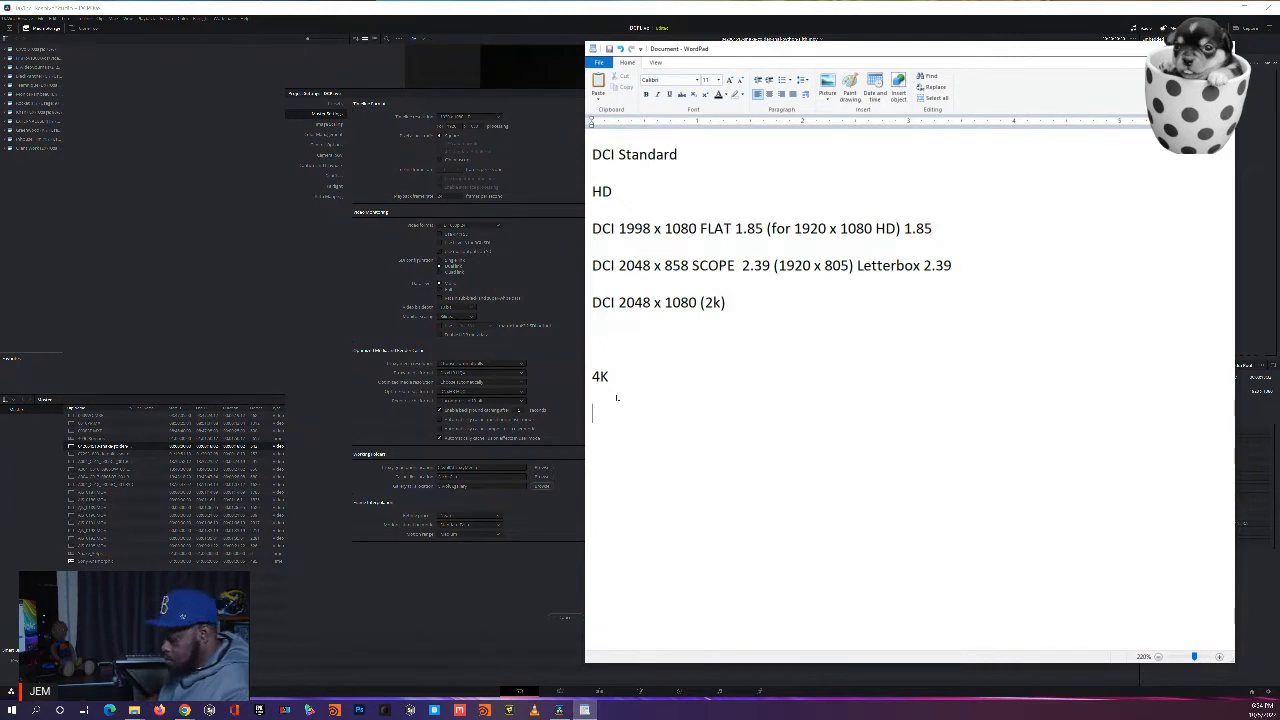
key(ctrl+v)
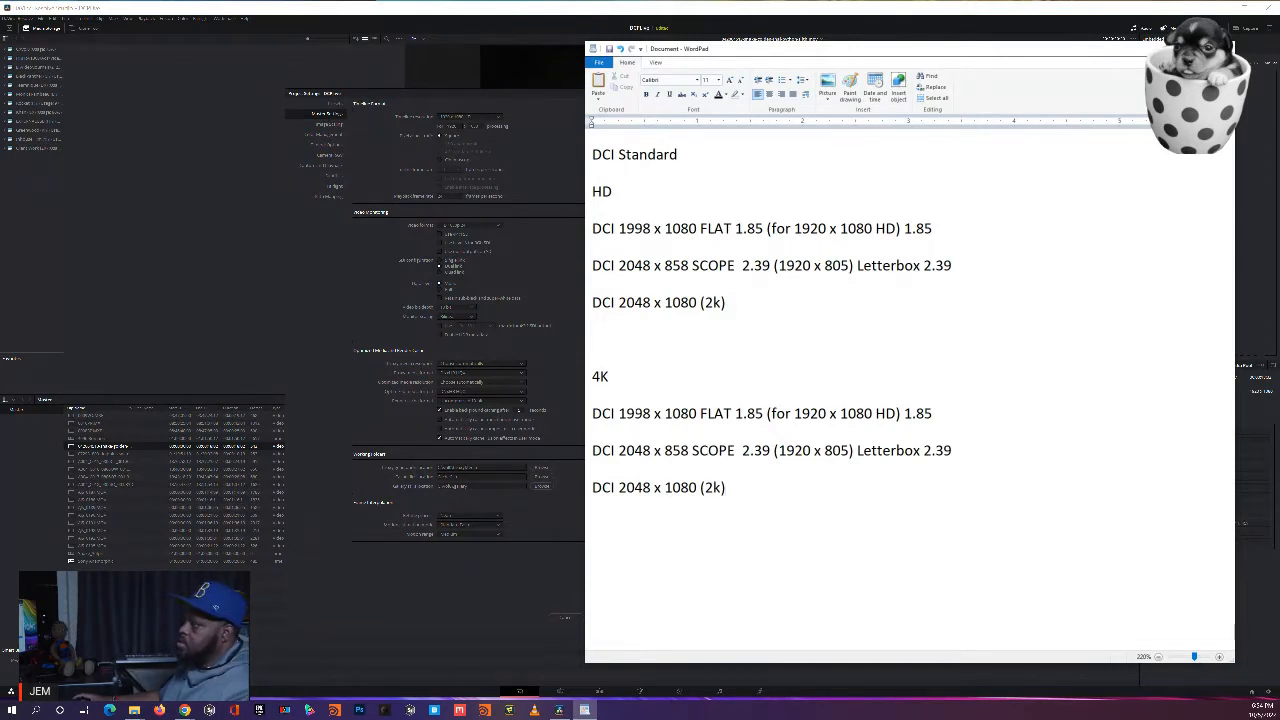
Step: Choose the 3996 x 2160 timeline resolution preset in Resolve and change the DCI resolution in WordPad's 4K FLAT line to 3996 x 2160
click(487, 119)
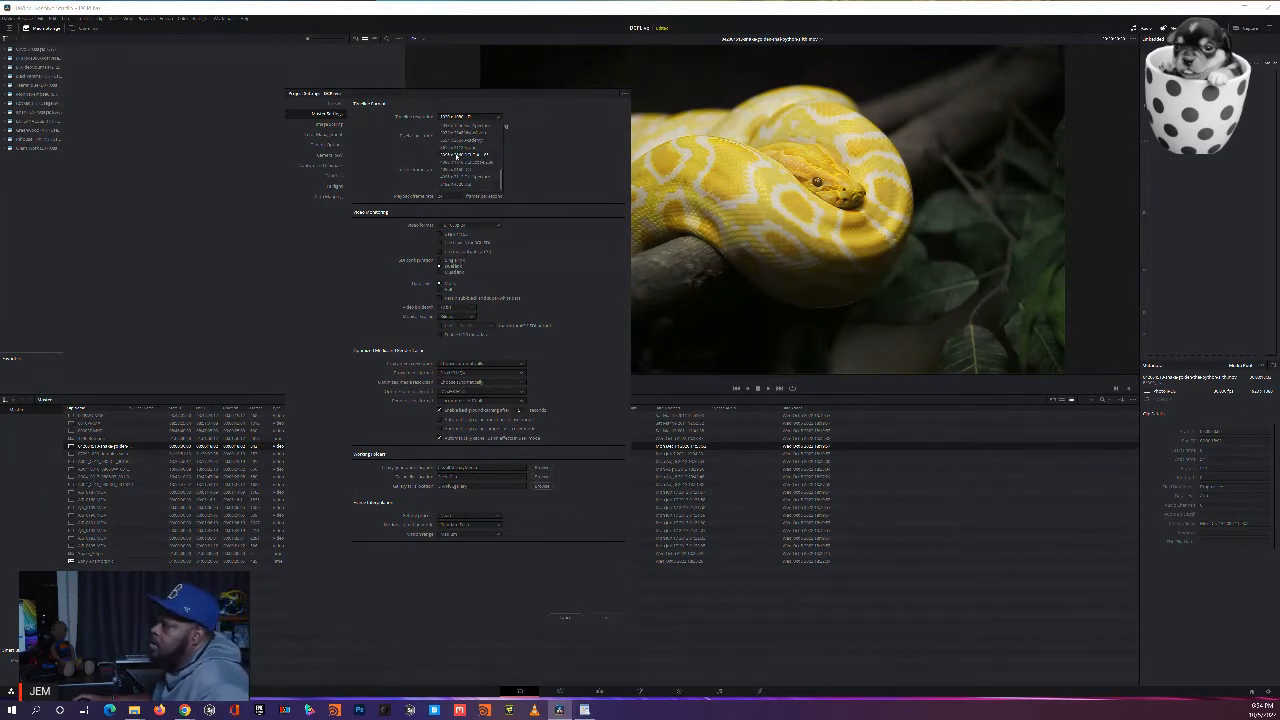
click(457, 155)
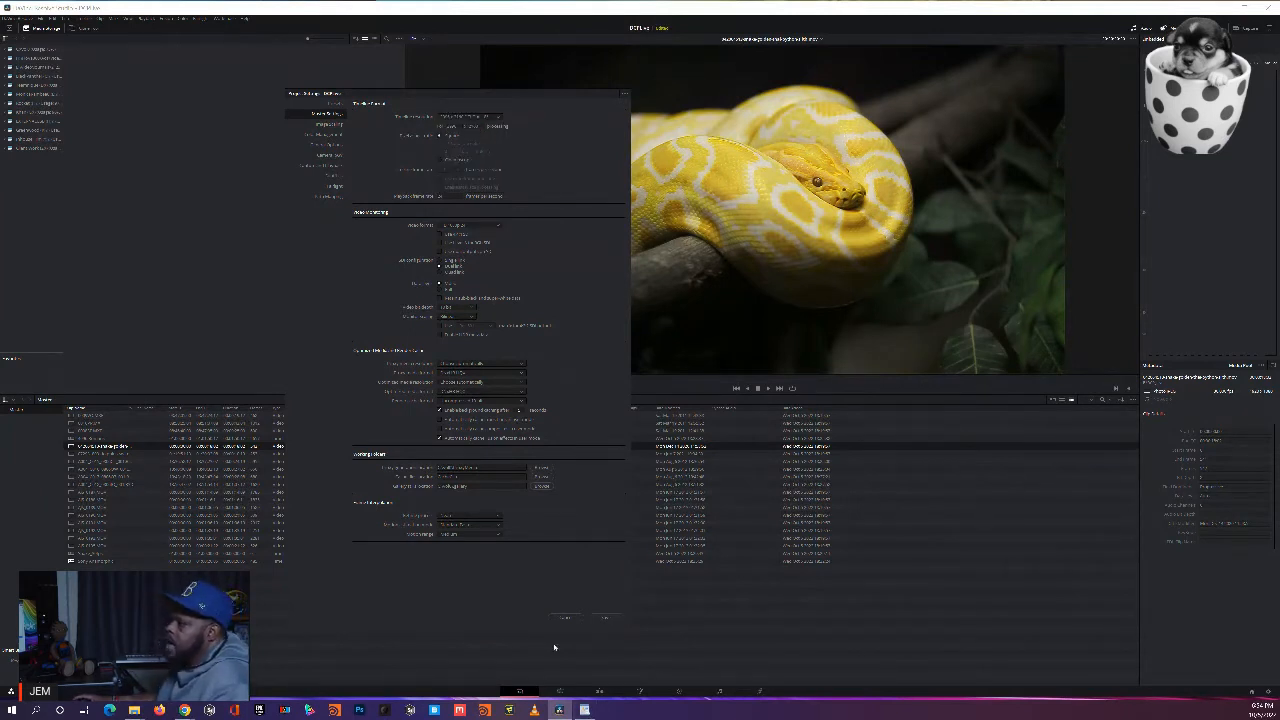
click(584, 710)
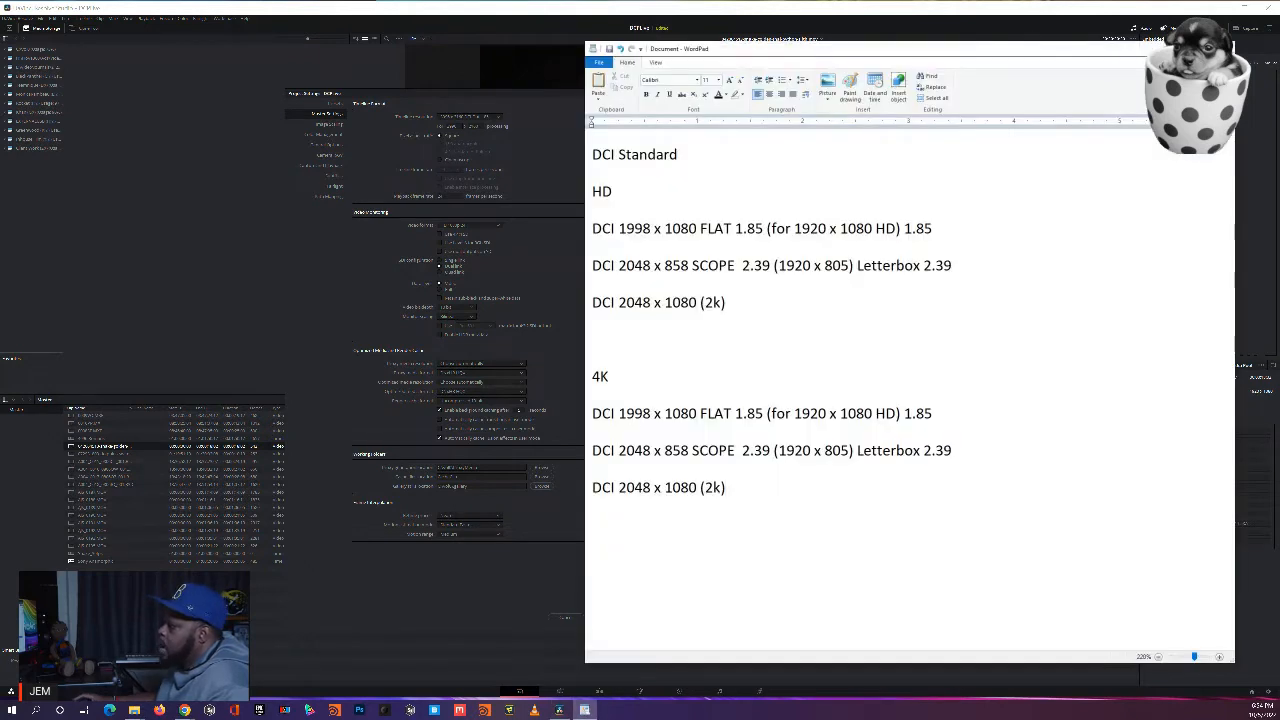
drag(651, 414, 620, 413)
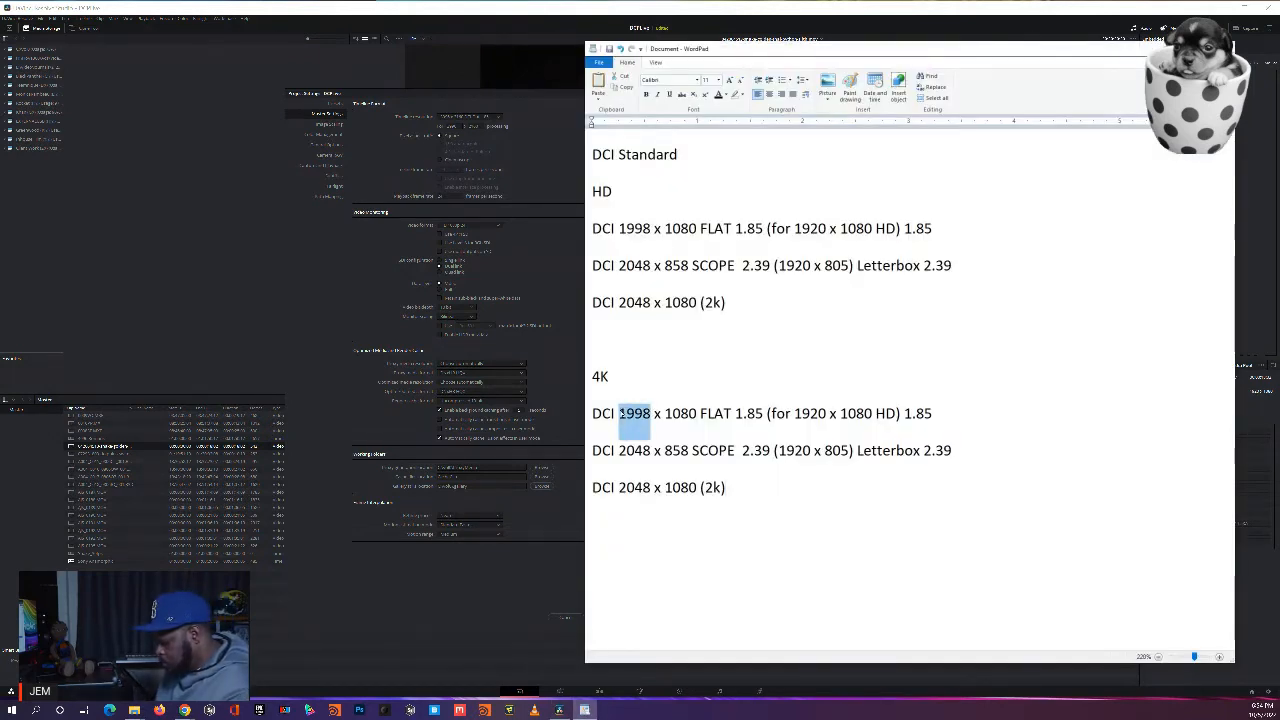
text(3996)
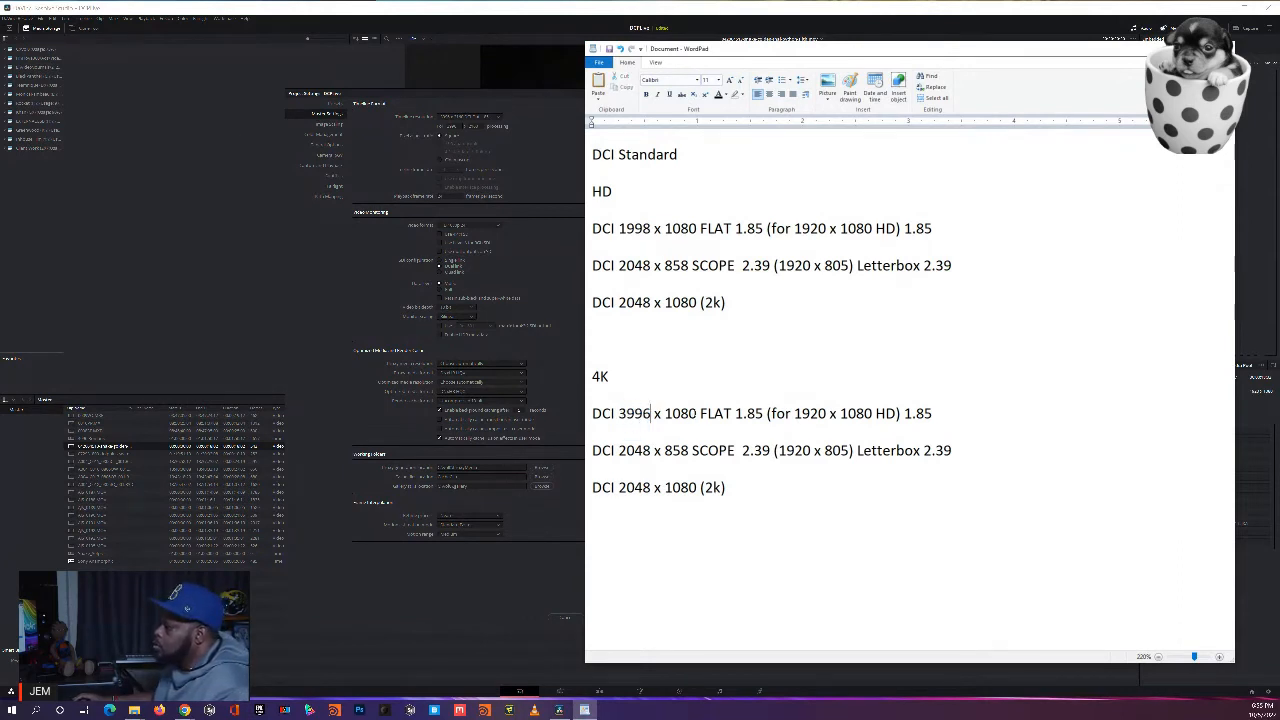
drag(700, 413, 665, 413)
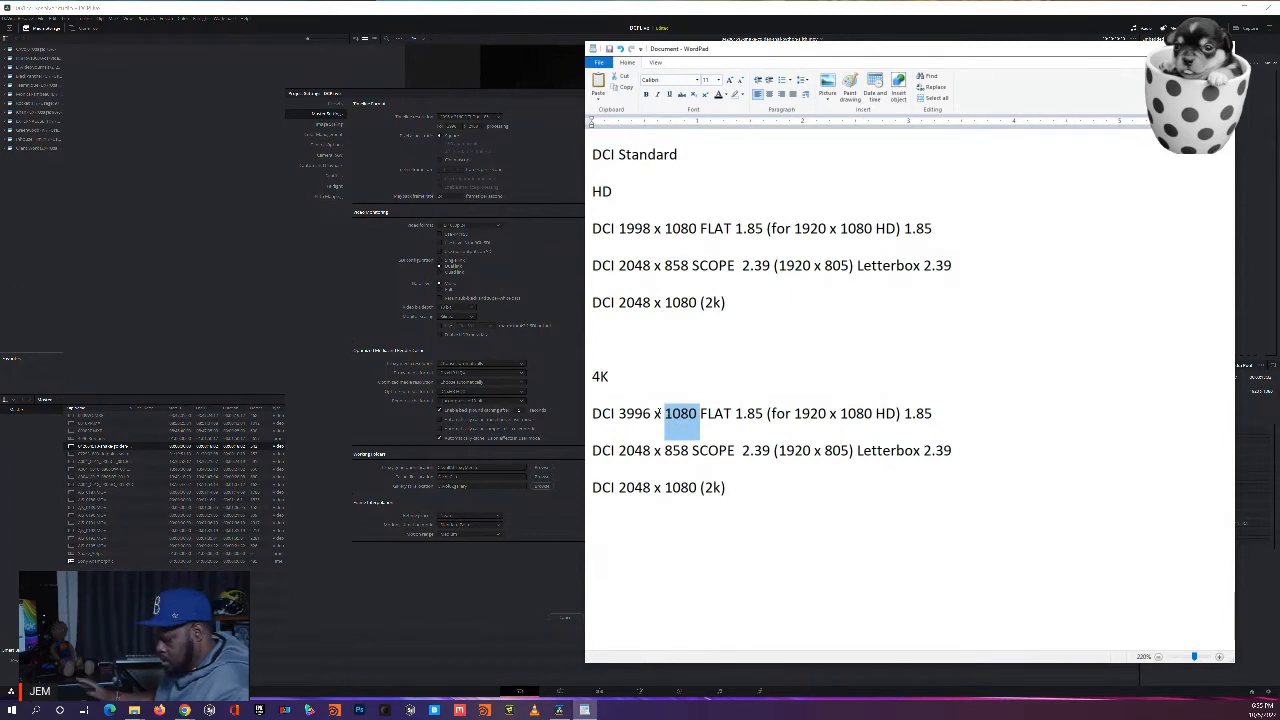
text(2160)
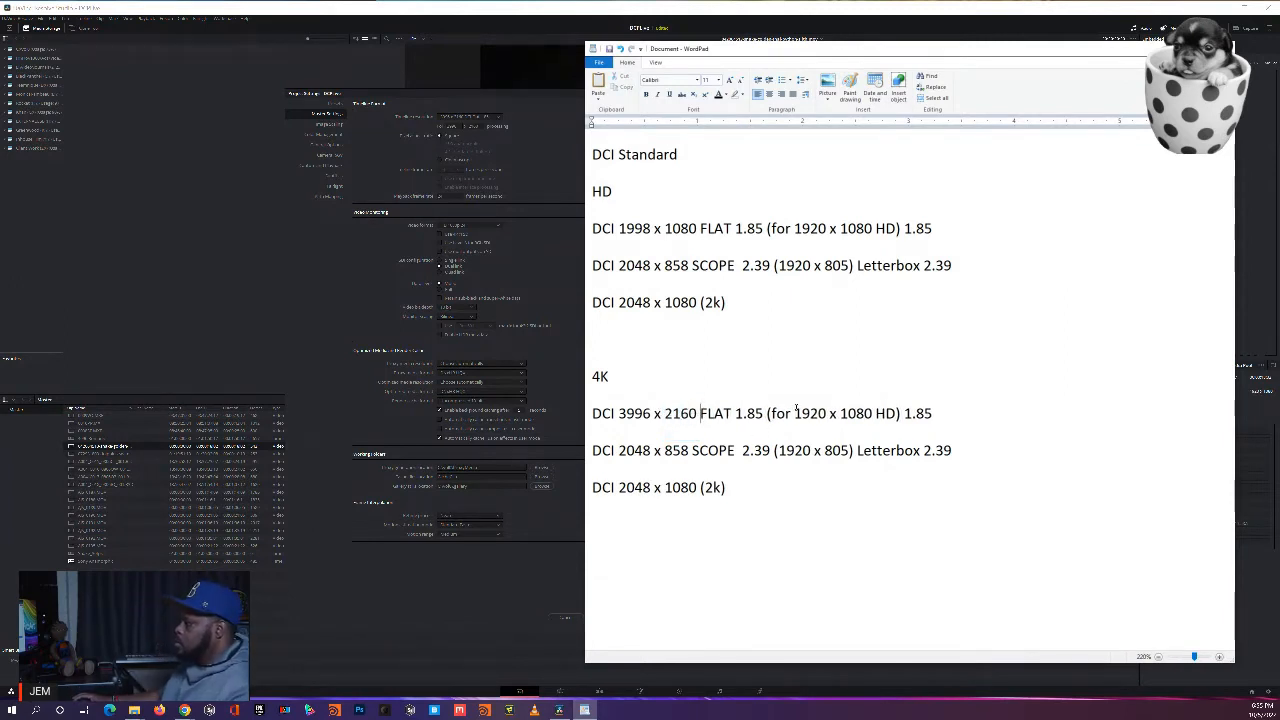
Step: Insert "UHD:" before the 1920 x 1080 resolution in the 4K section's FLAT line
drag(827, 420, 794, 420)
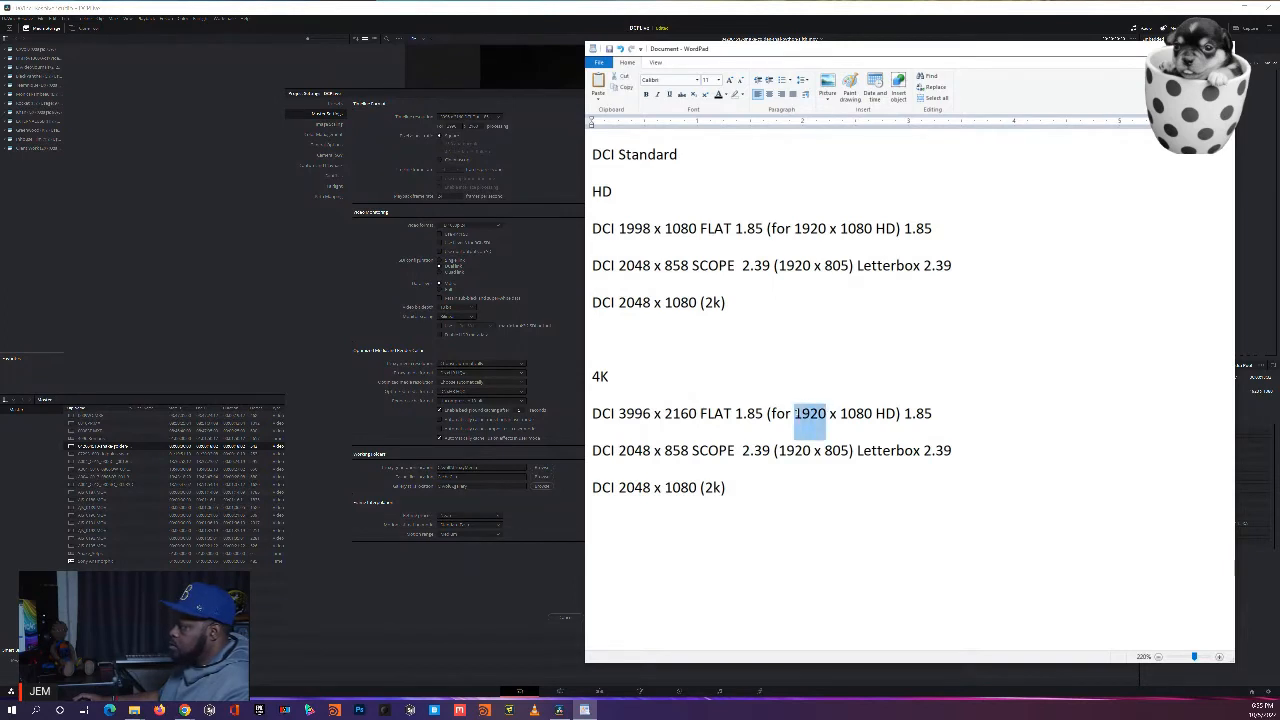
click(796, 420)
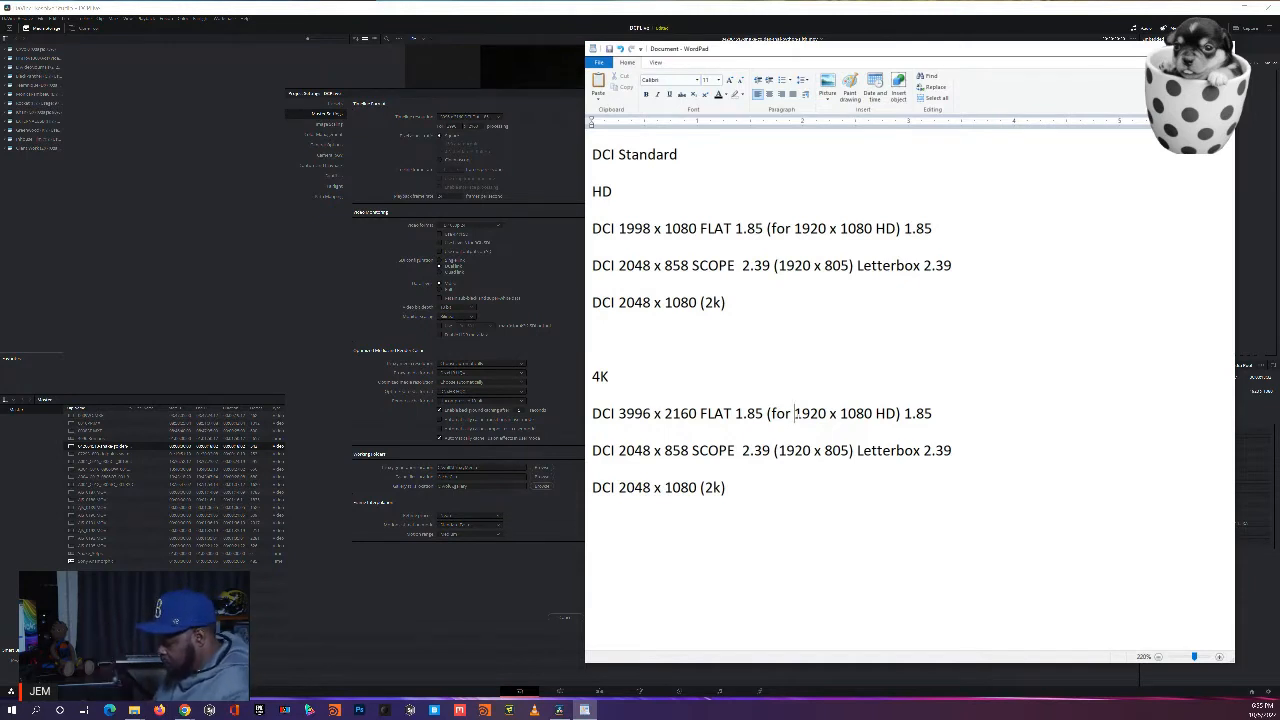
text(UHD:)
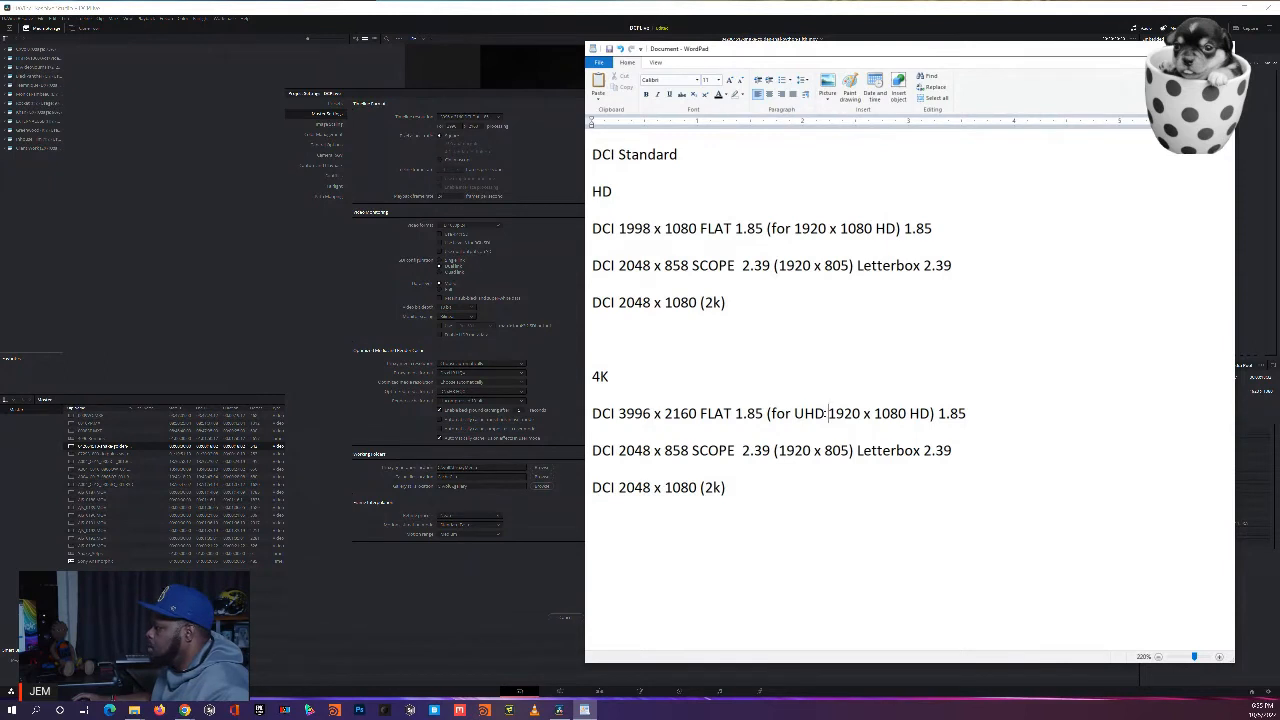
Step: Replace "UHD:" and the 1920 width in the 4K FLAT line's parentheses with 3840
key(shift+Left)
key(shift+Left)
key(shift+Left)
key(shift+Left)
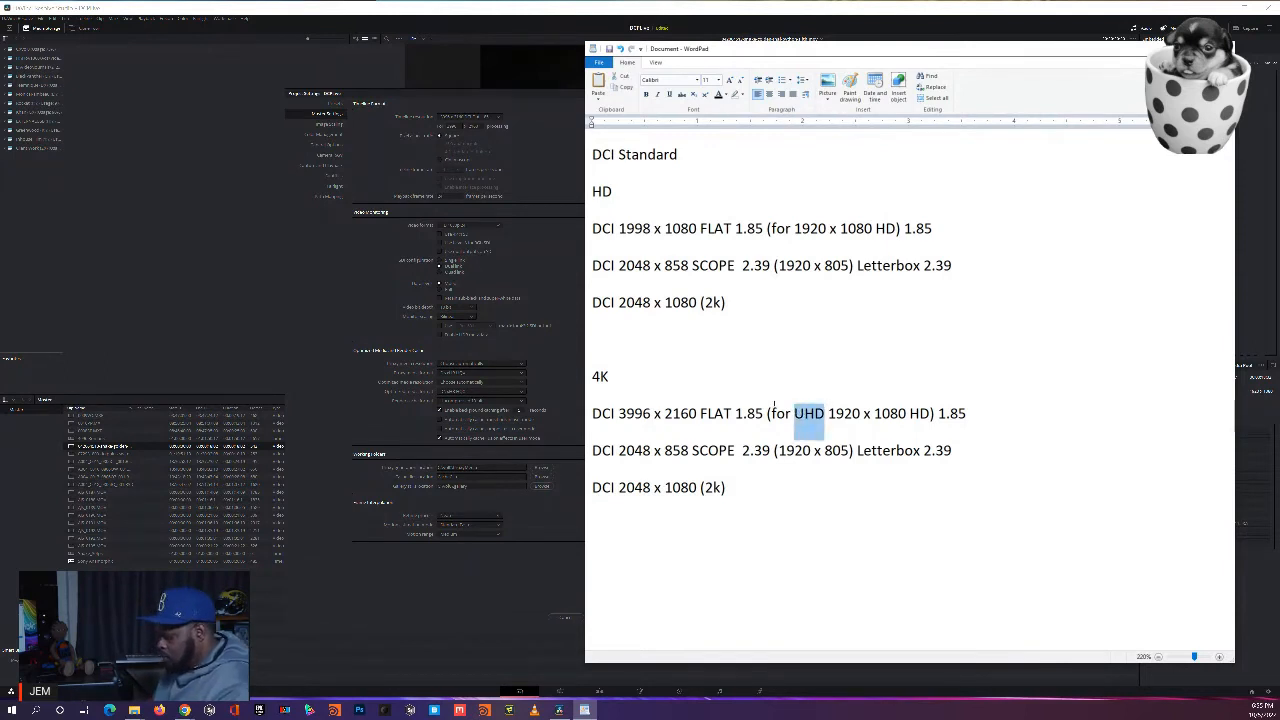
text(3840)
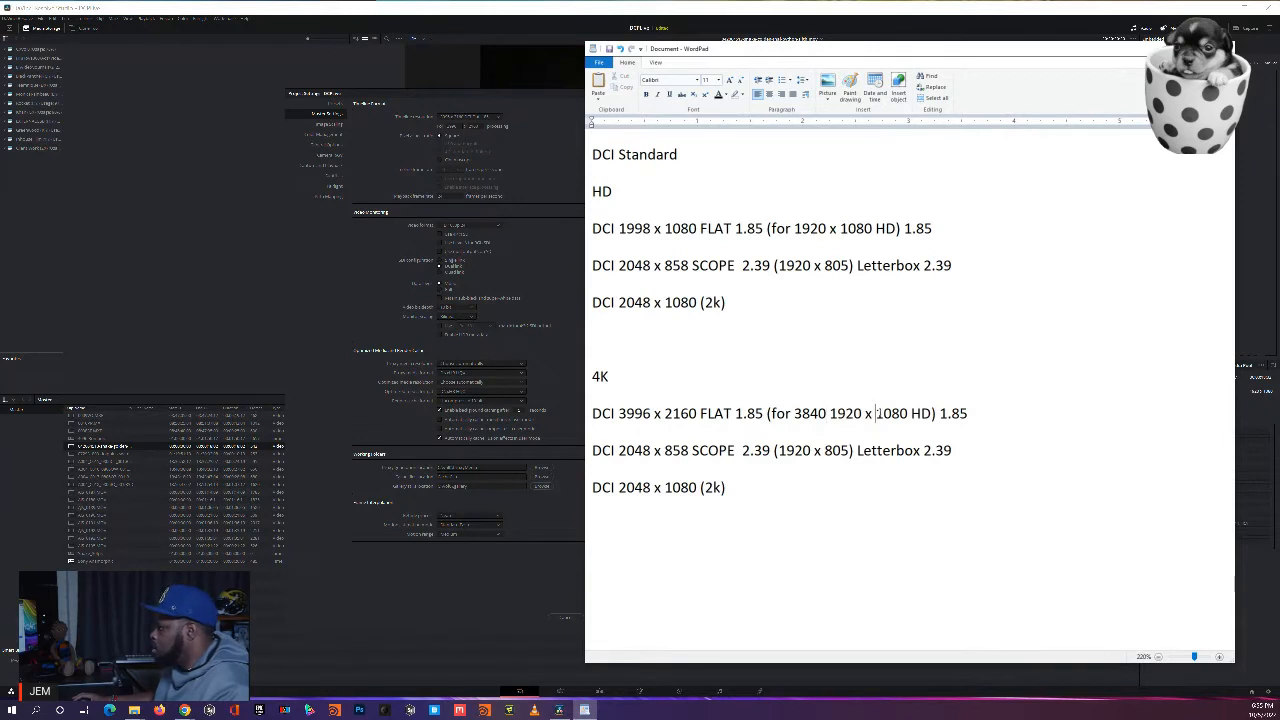
key(shift+Right)
key(shift+Right)
key(shift+Right)
key(shift+Right)
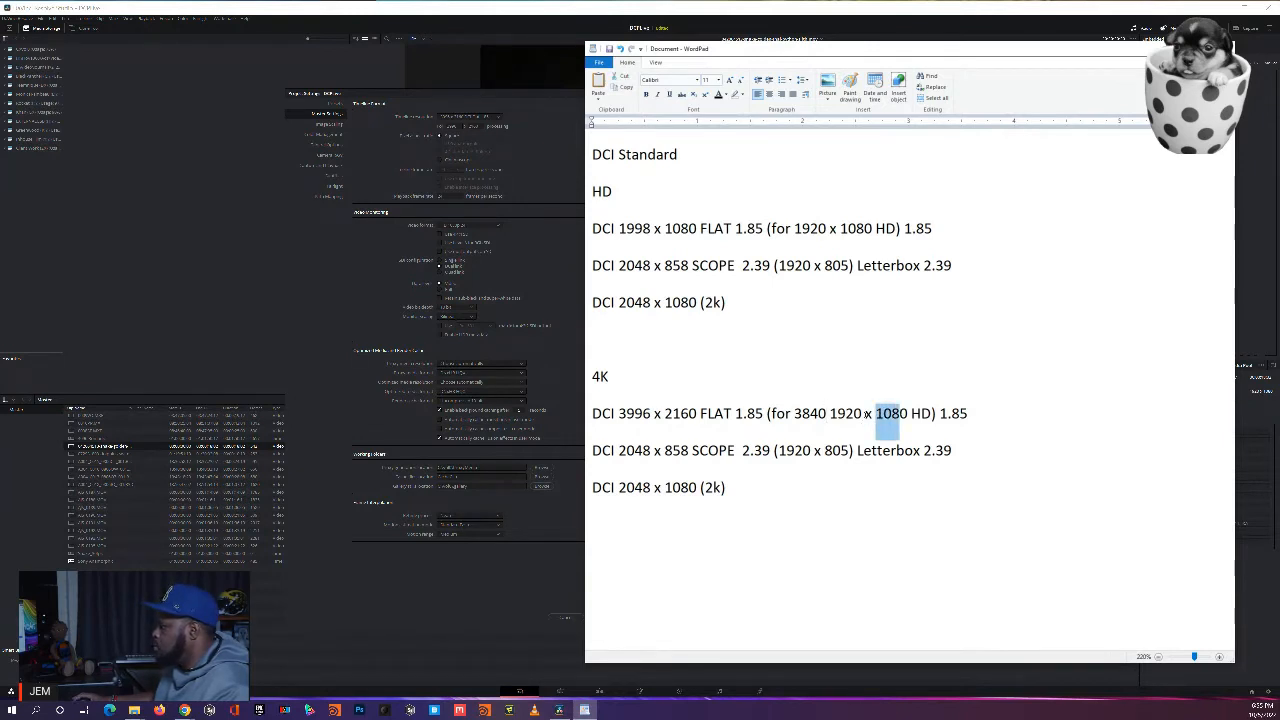
key(Left)
key(Left)
key(Left)
key(BackSpace)
key(BackSpace)
key(BackSpace)
key(BackSpace)
key(BackSpace)
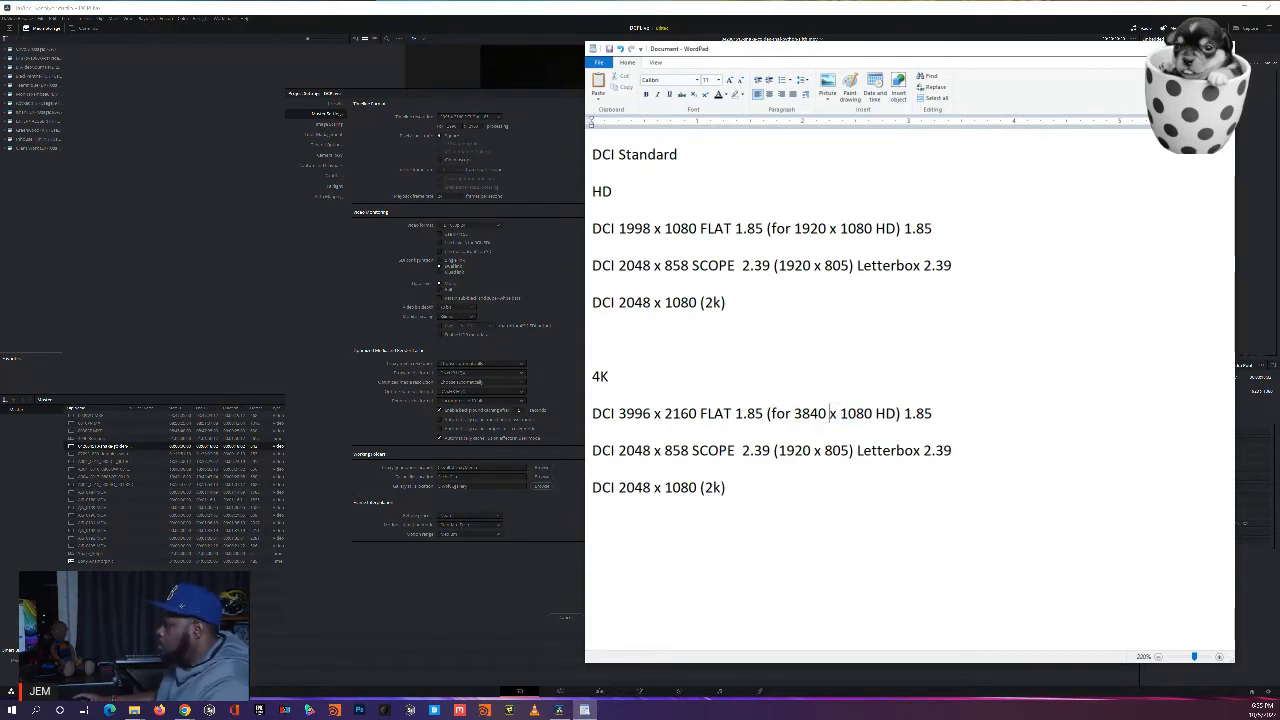
Step: Change the height in the 4K FLAT line's parentheses to 2160
key(shift+Right)
key(shift+Right)
key(shift+Right)
key(shift+Right)
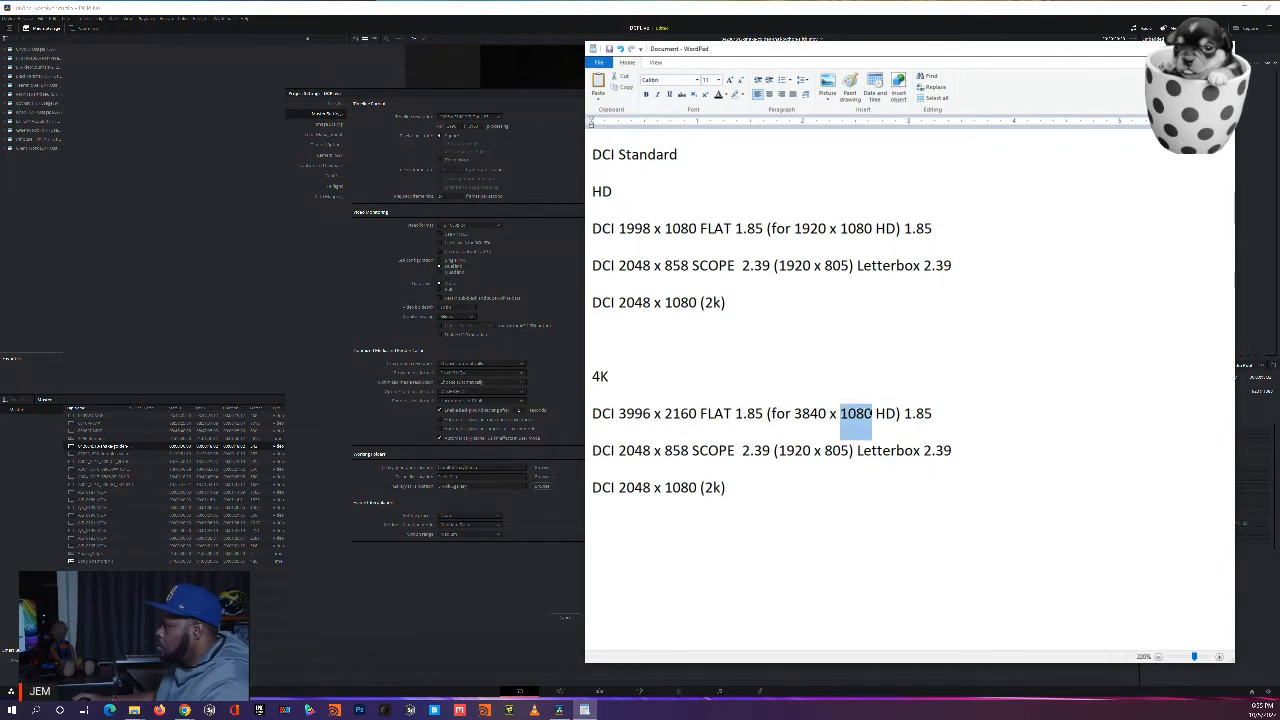
text(21)
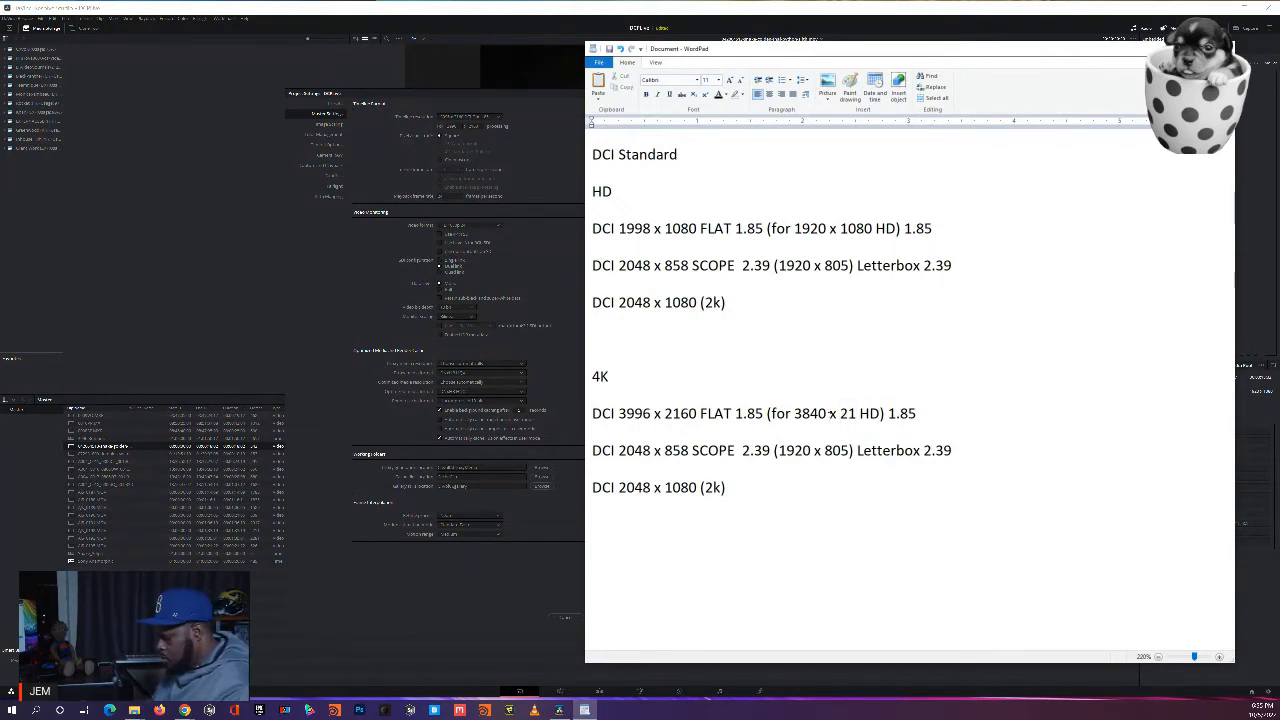
text(9)
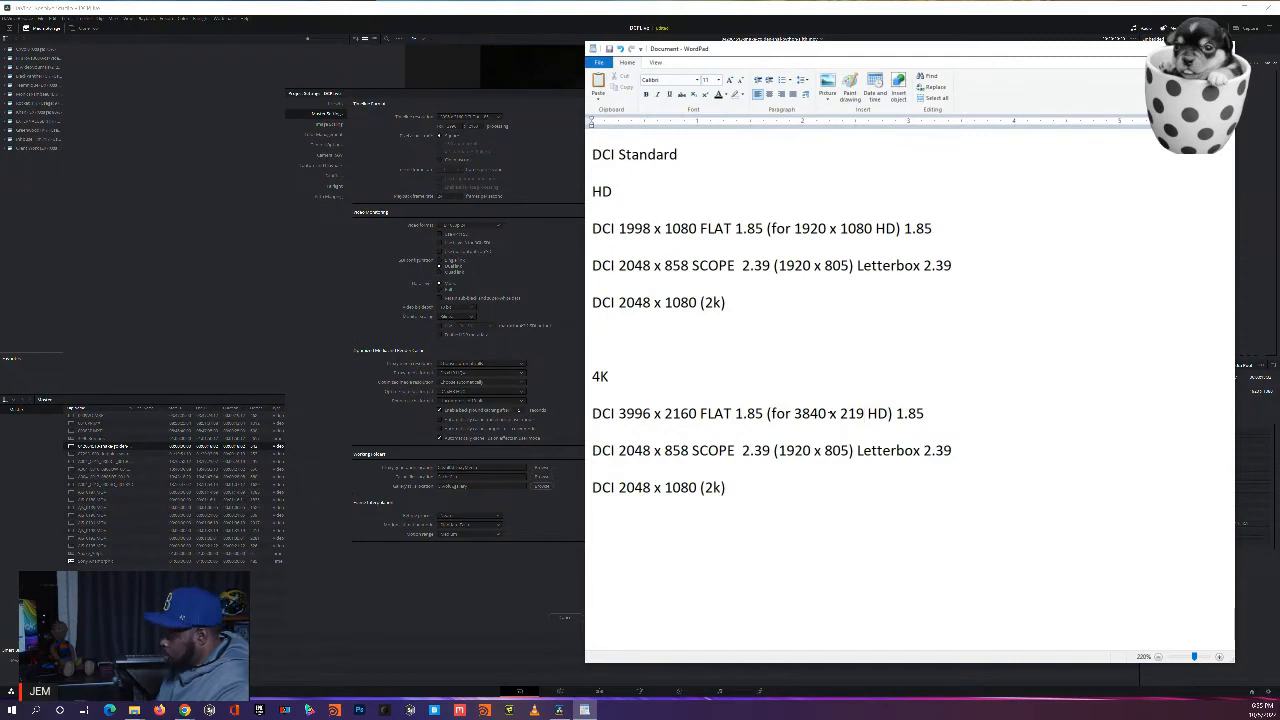
key(BackSpace)
text(60)
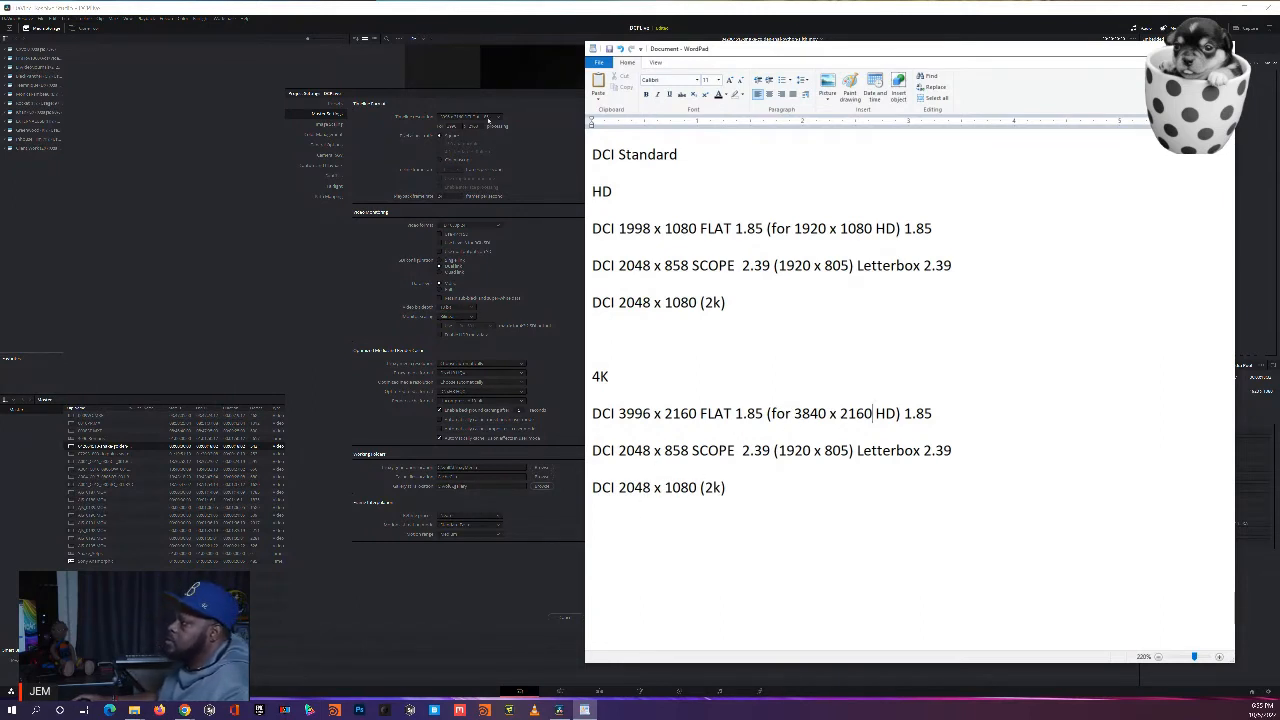
Step: Choose the 4096 x 1716 timeline resolution preset in Resolve and change the DCI resolution in WordPad's 4K SCOPE line to 4096 x 1716
click(488, 121)
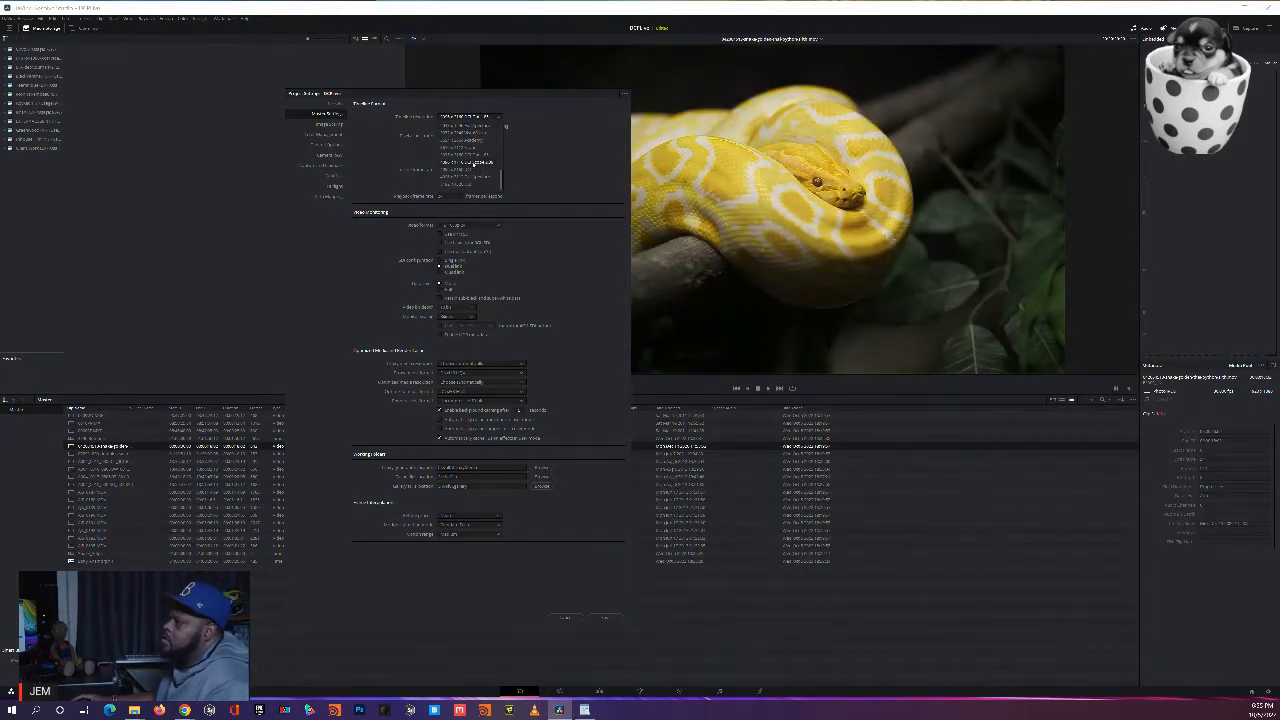
click(472, 162)
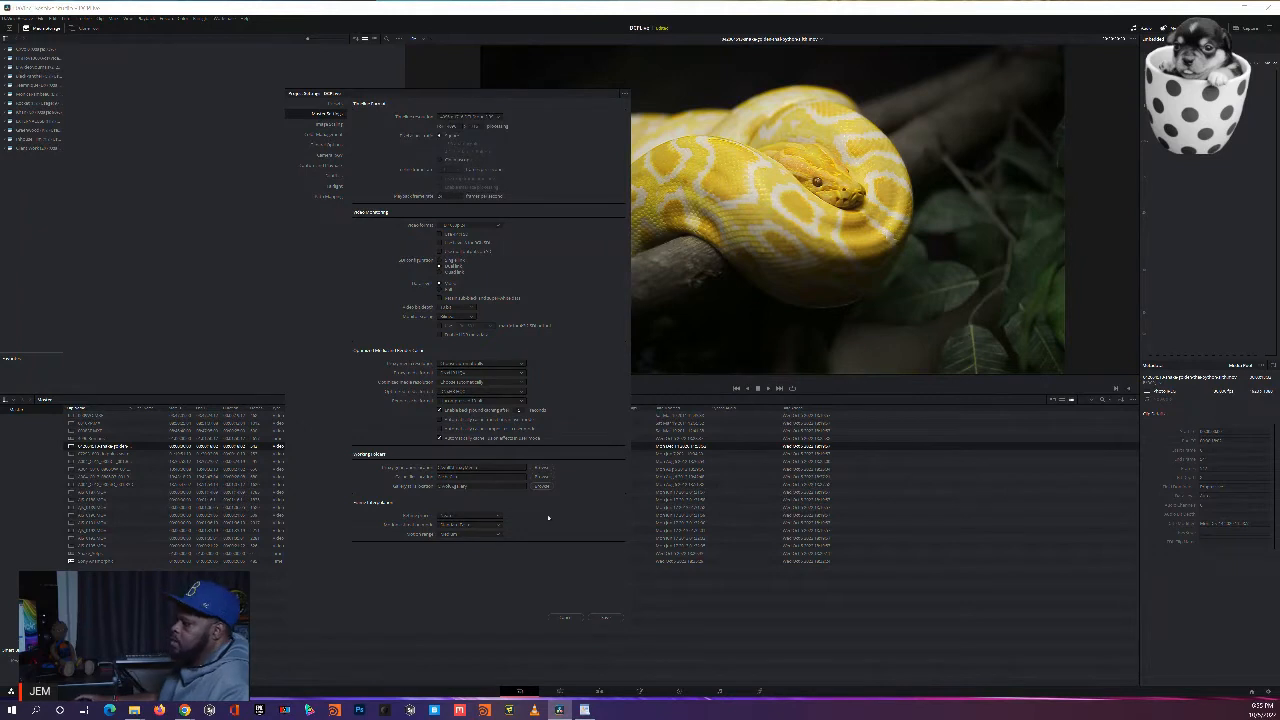
click(584, 710)
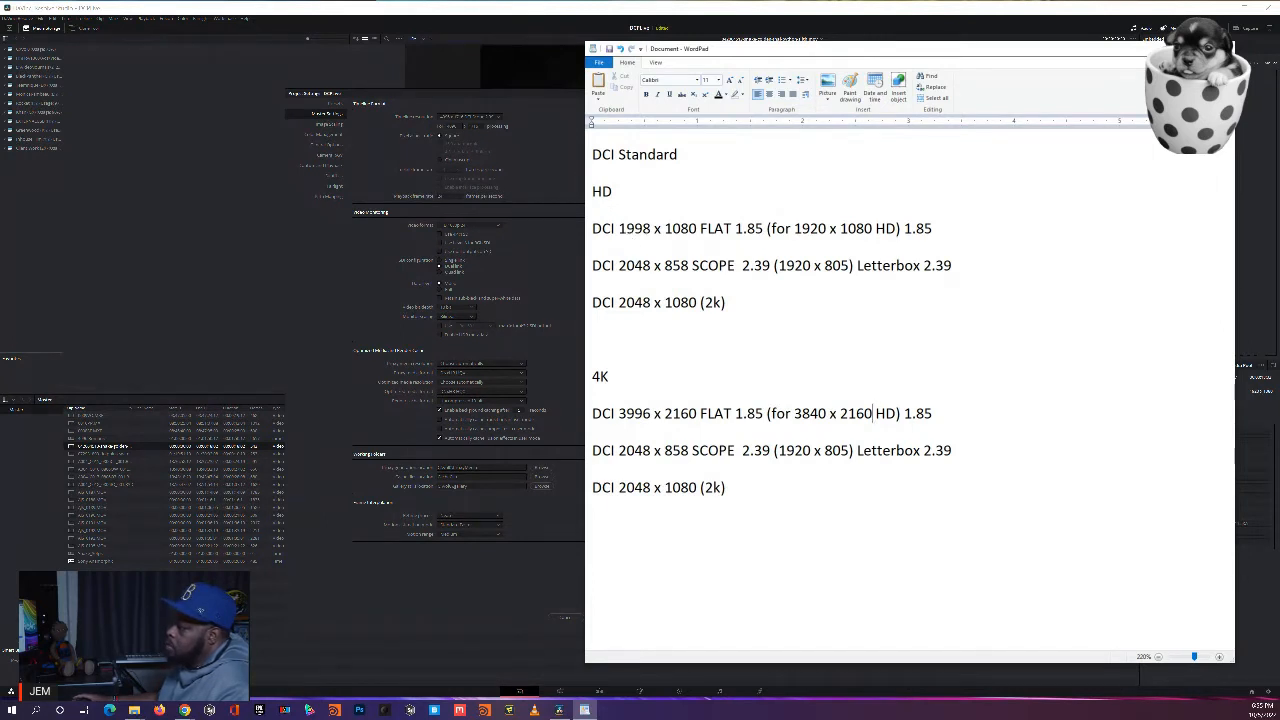
drag(651, 451, 618, 451)
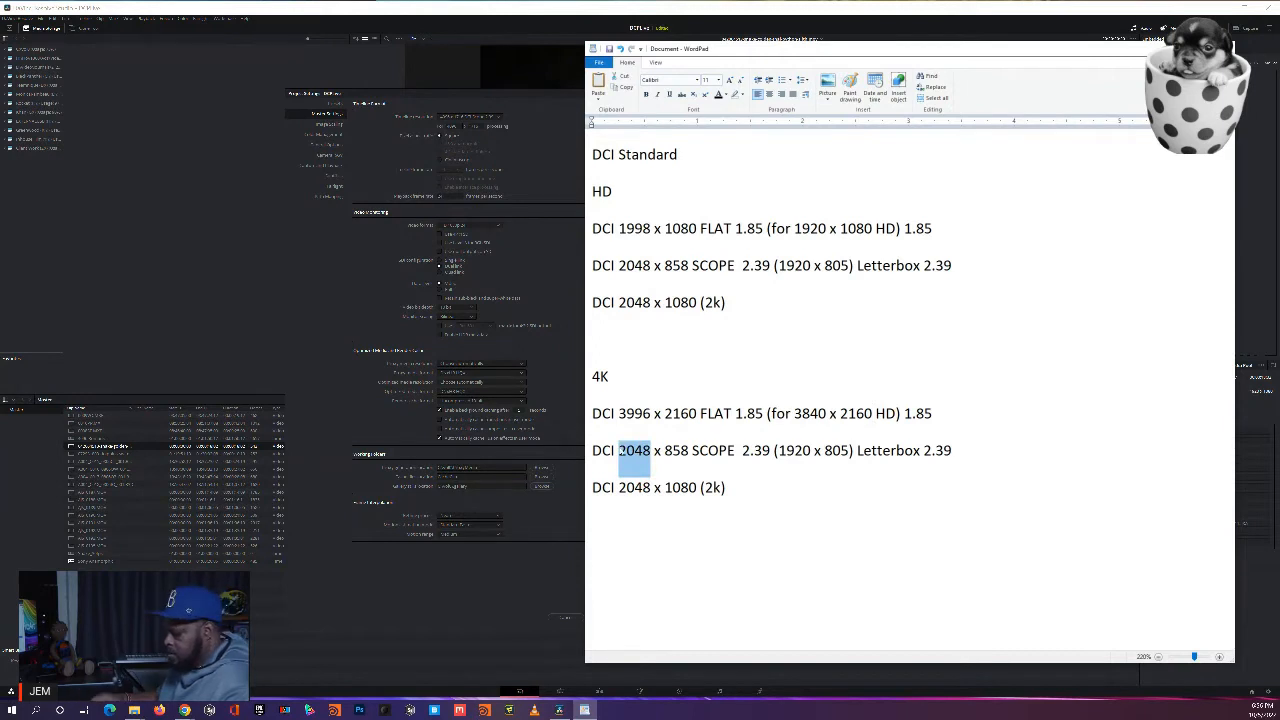
text(4096)
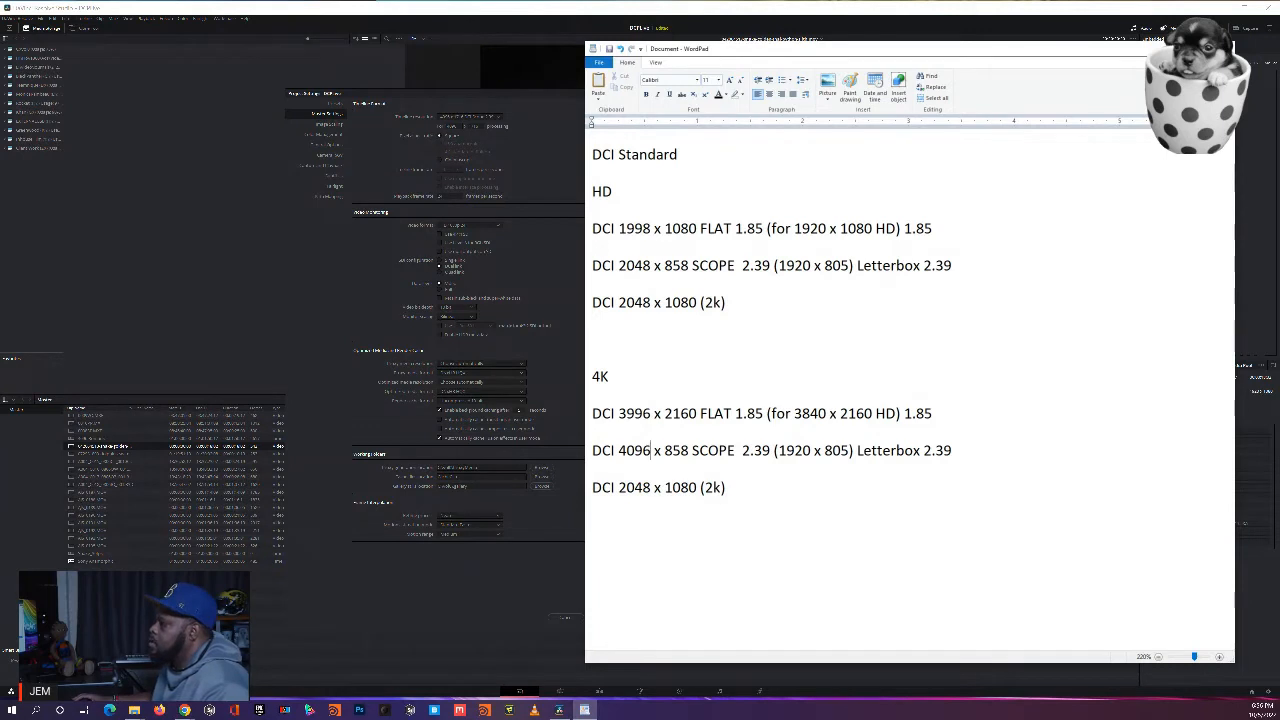
drag(664, 452, 689, 452)
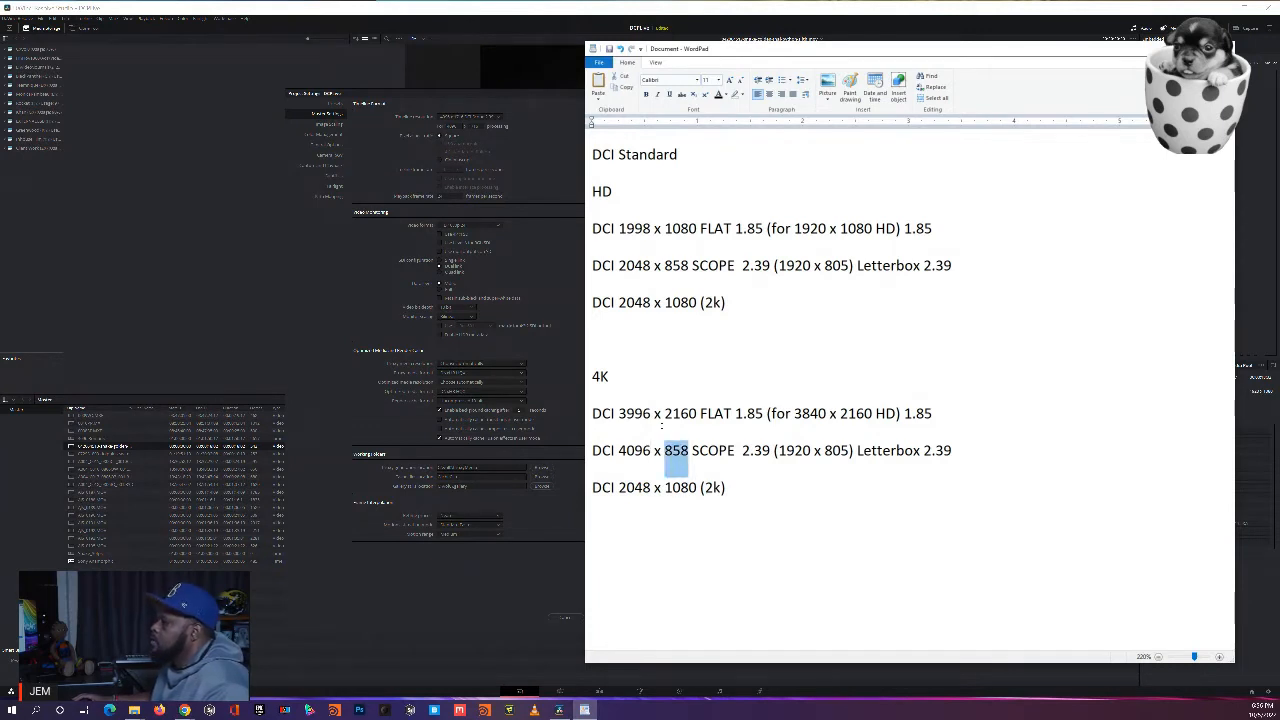
text(1)
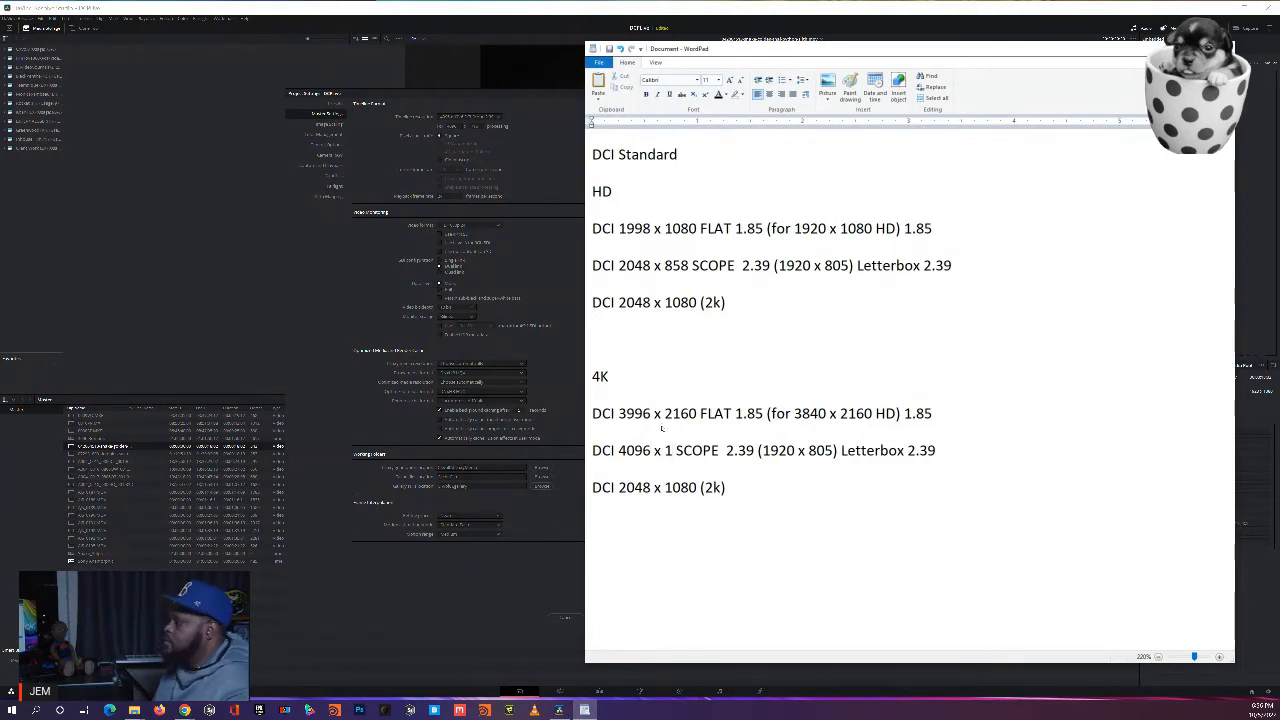
text(716)
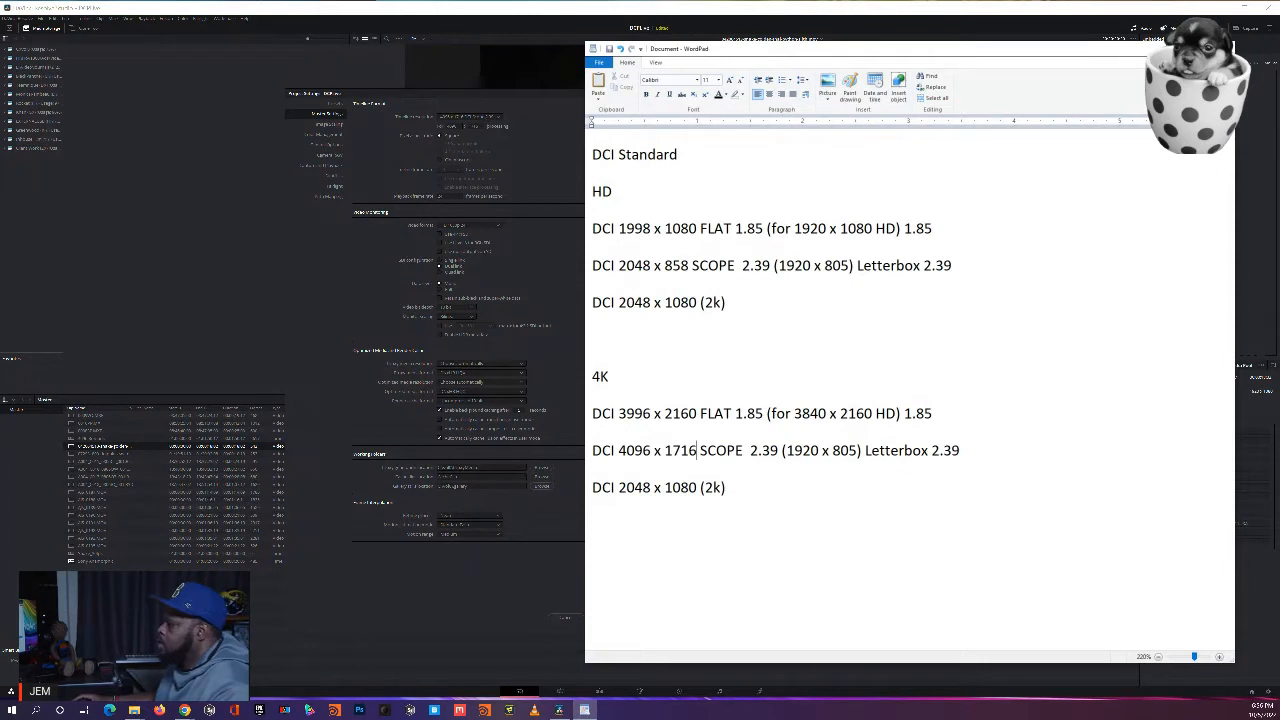
Step: Replace the 1920 x 805 resolution in the 4K SCOPE line's parentheses with "4k?"
double_click(806, 451)
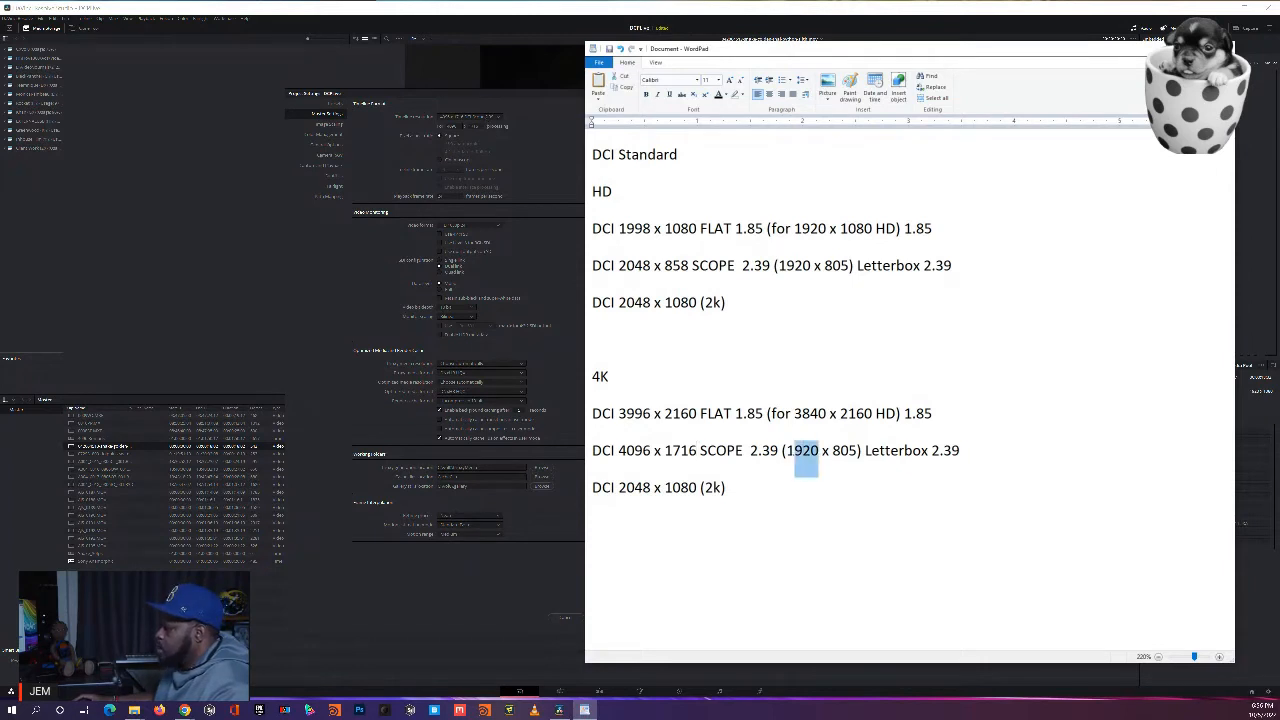
drag(808, 451, 857, 451)
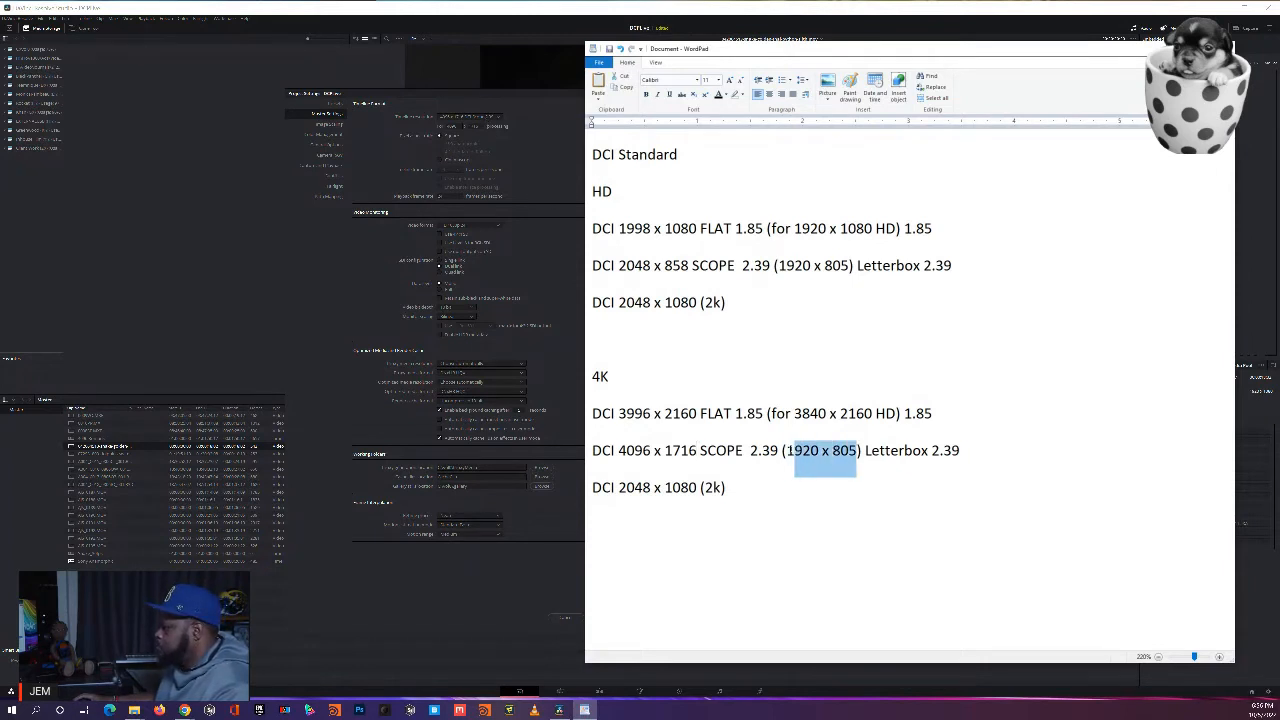
text(4k)
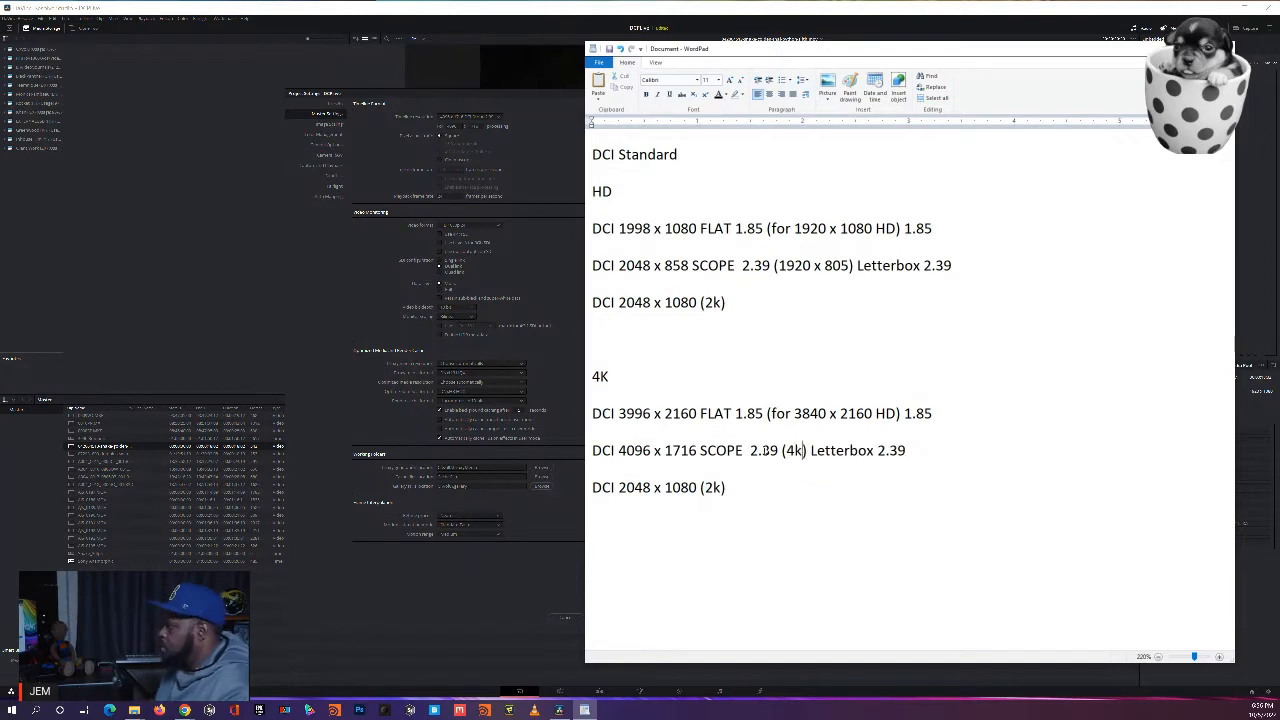
text(?)
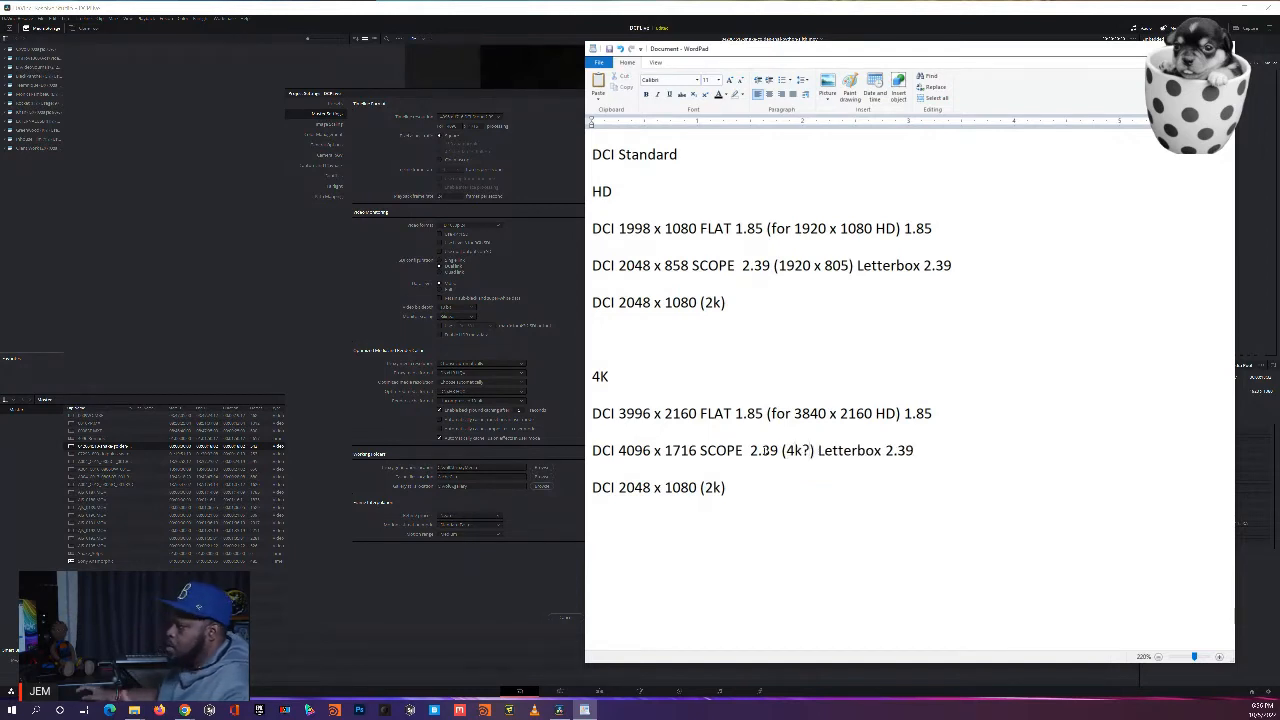
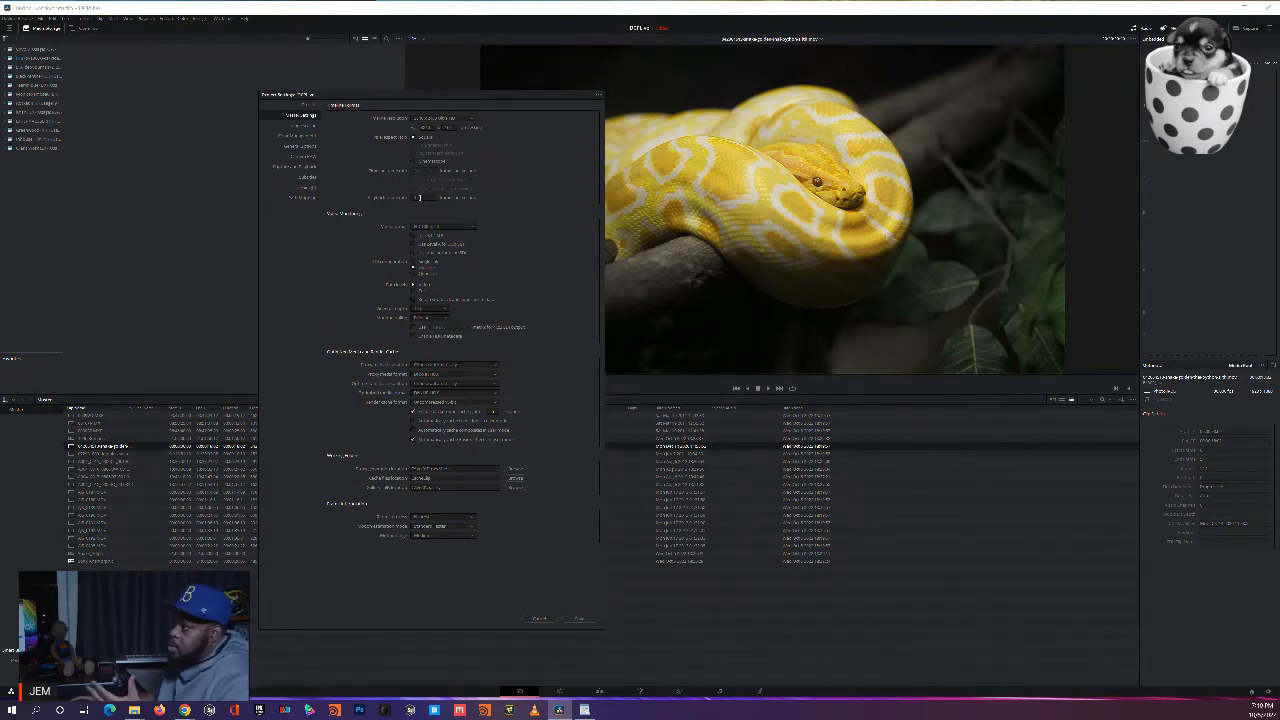
Step: Look over the timeline resolution presets in Resolve's project settings and close the settings without saving
click(461, 119)
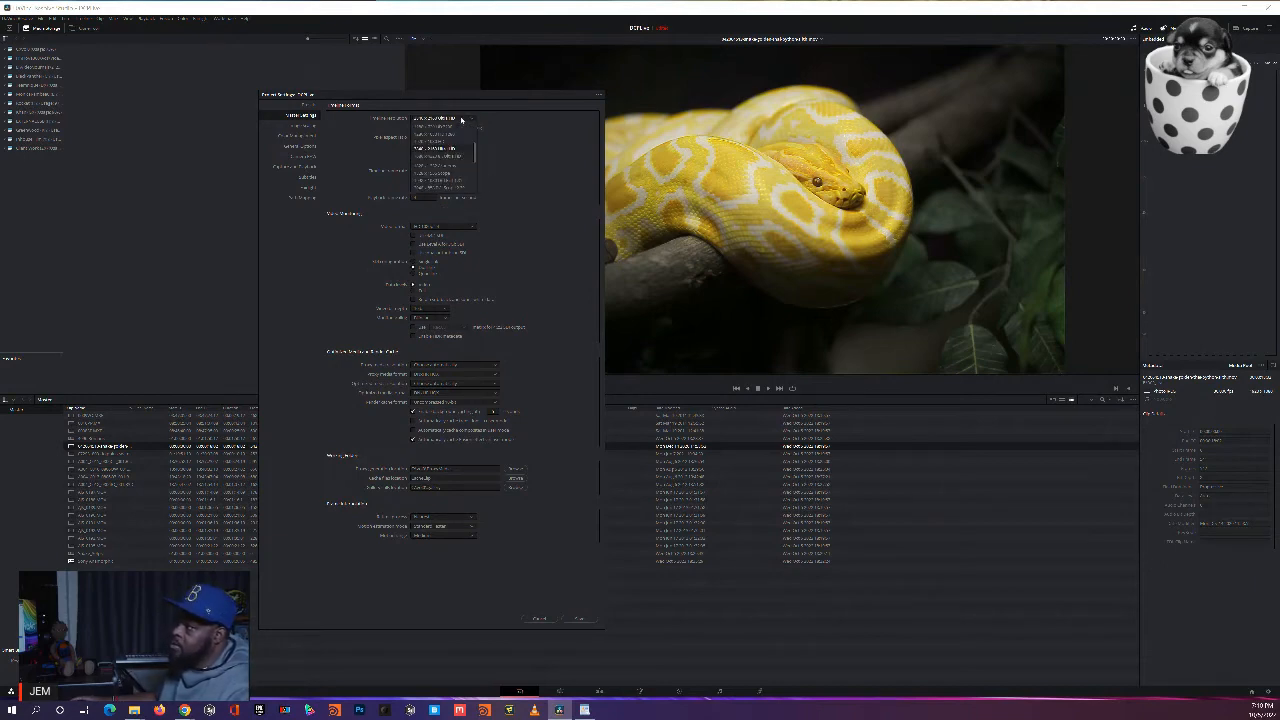
click(529, 619)
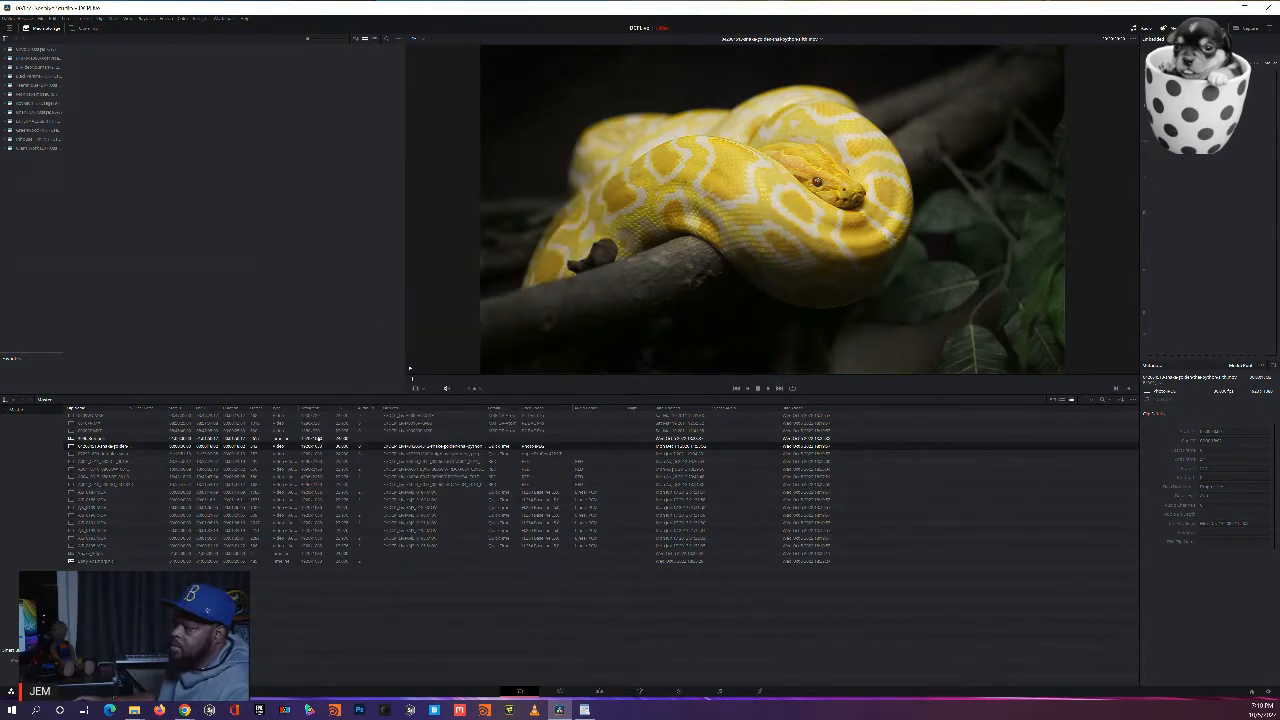
Step: Preview the clapperboard clip by scrubbing through it, view the 4:3 hallway clip, and clear the media pool selection
click(104, 453)
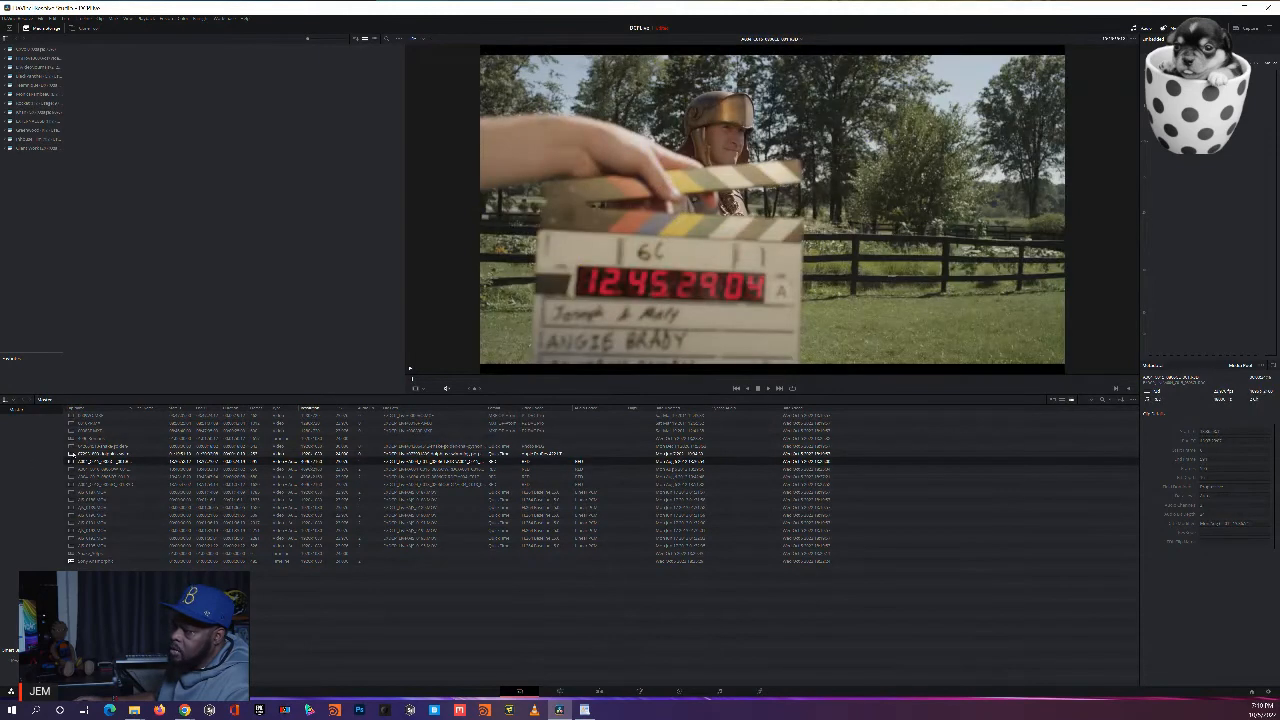
click(70, 461)
drag(496, 378, 649, 380)
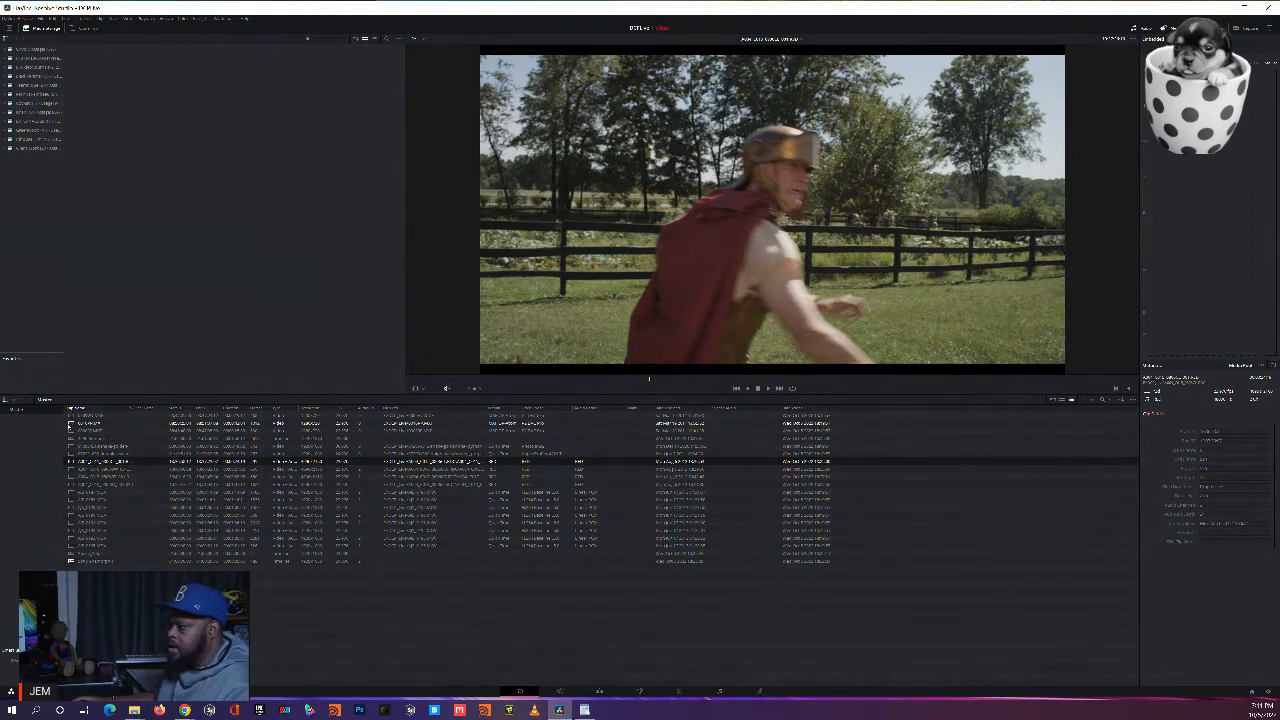
click(71, 424)
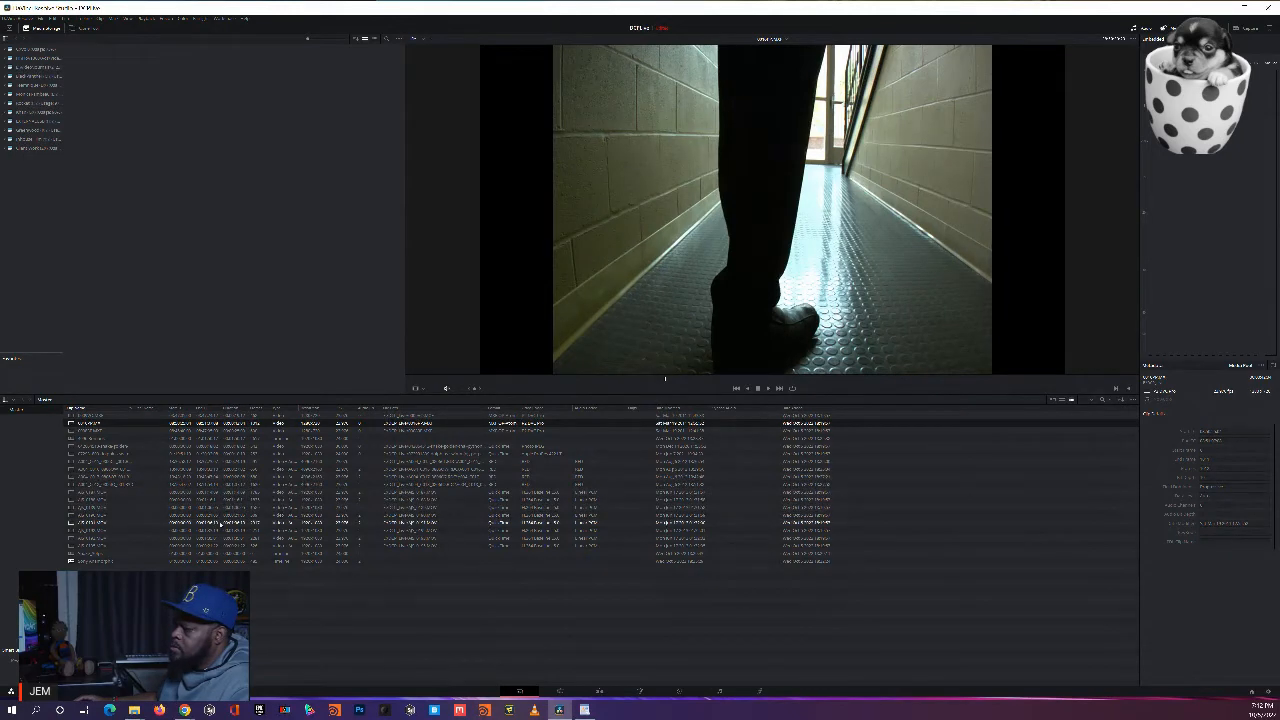
click(360, 605)
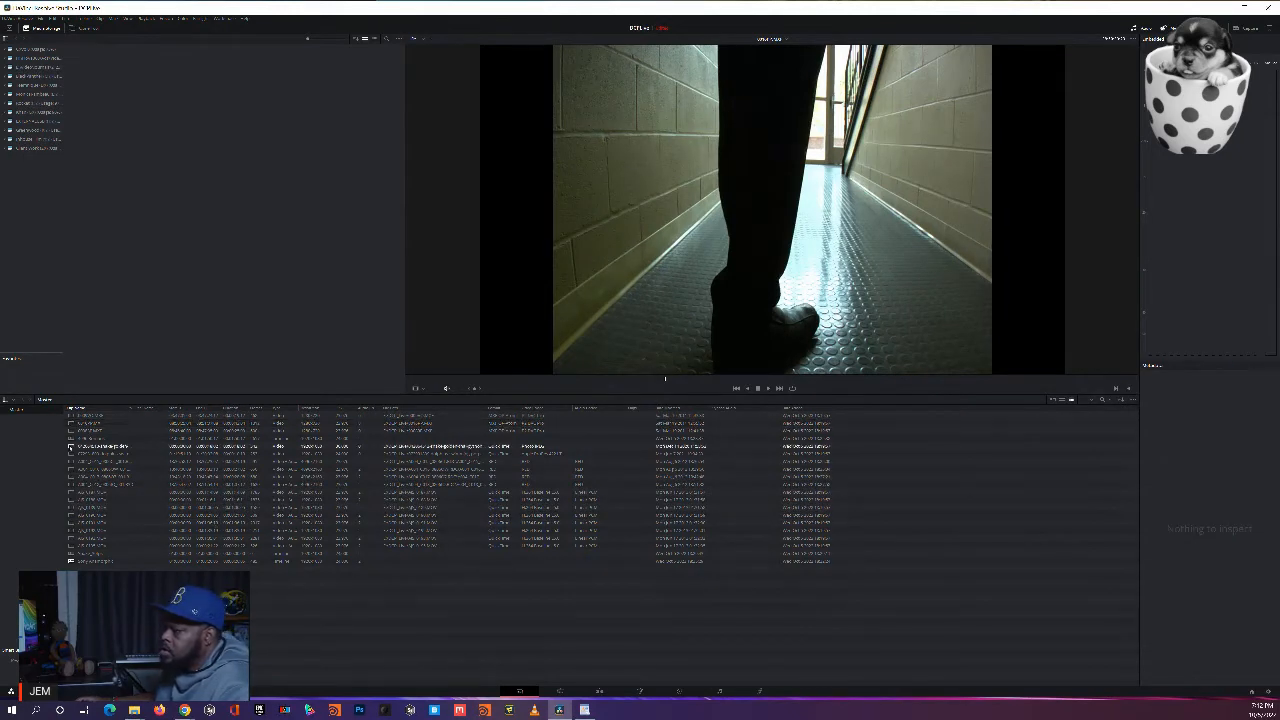
Step: Open the last timeline in the media pool on the Edit page
click(72, 561)
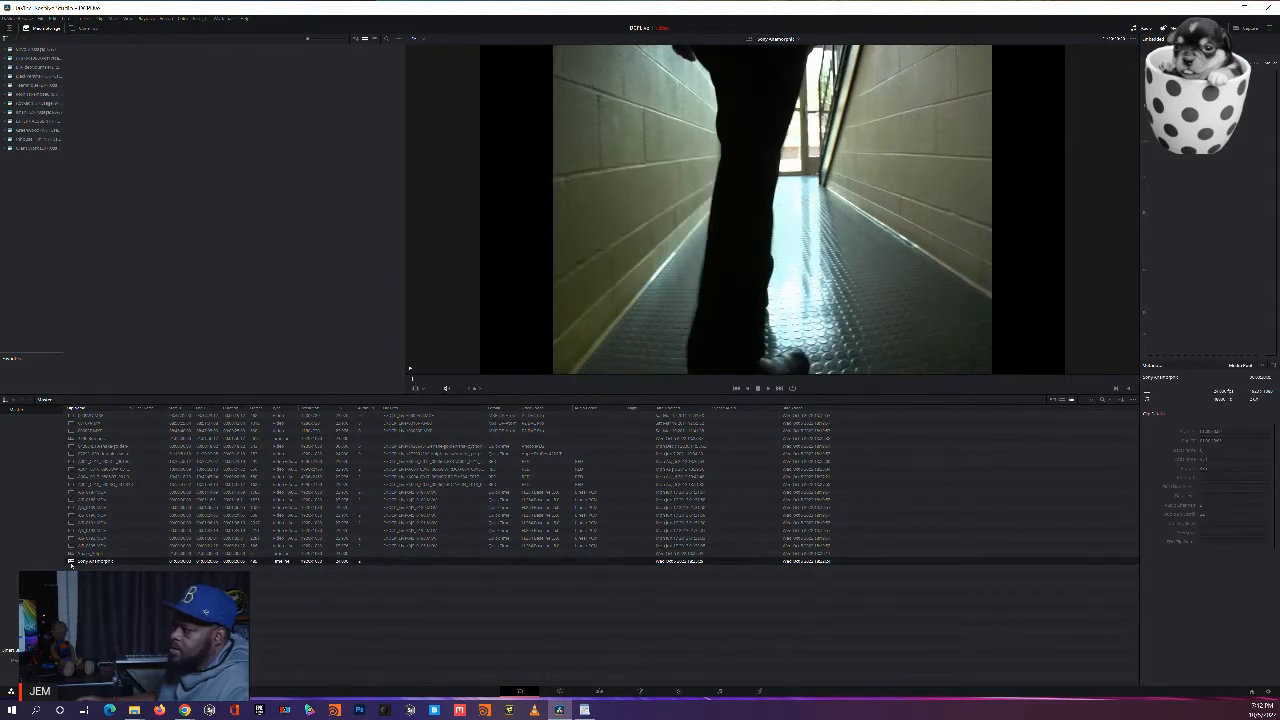
key(shift+4)
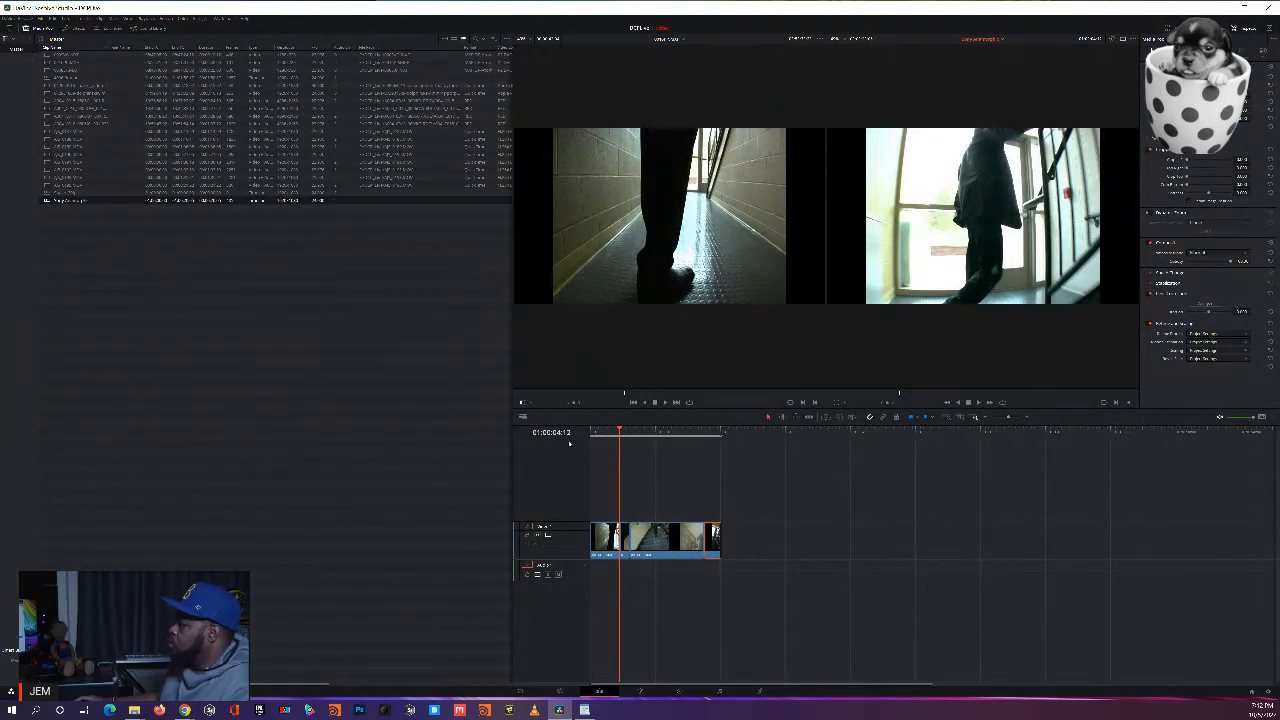
Step: Scrub through the timeline to 01:00:07:11 and select the staircase clip under the playhead
click(645, 432)
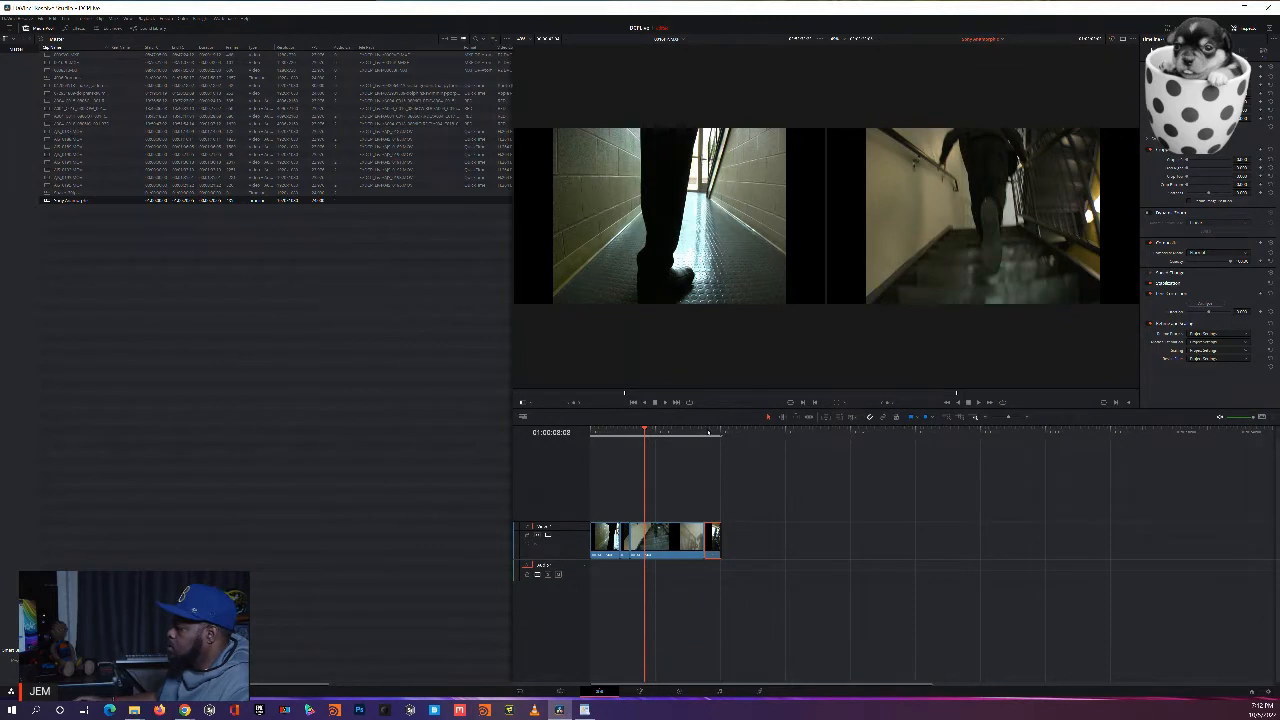
click(708, 432)
drag(706, 432, 639, 432)
click(660, 538)
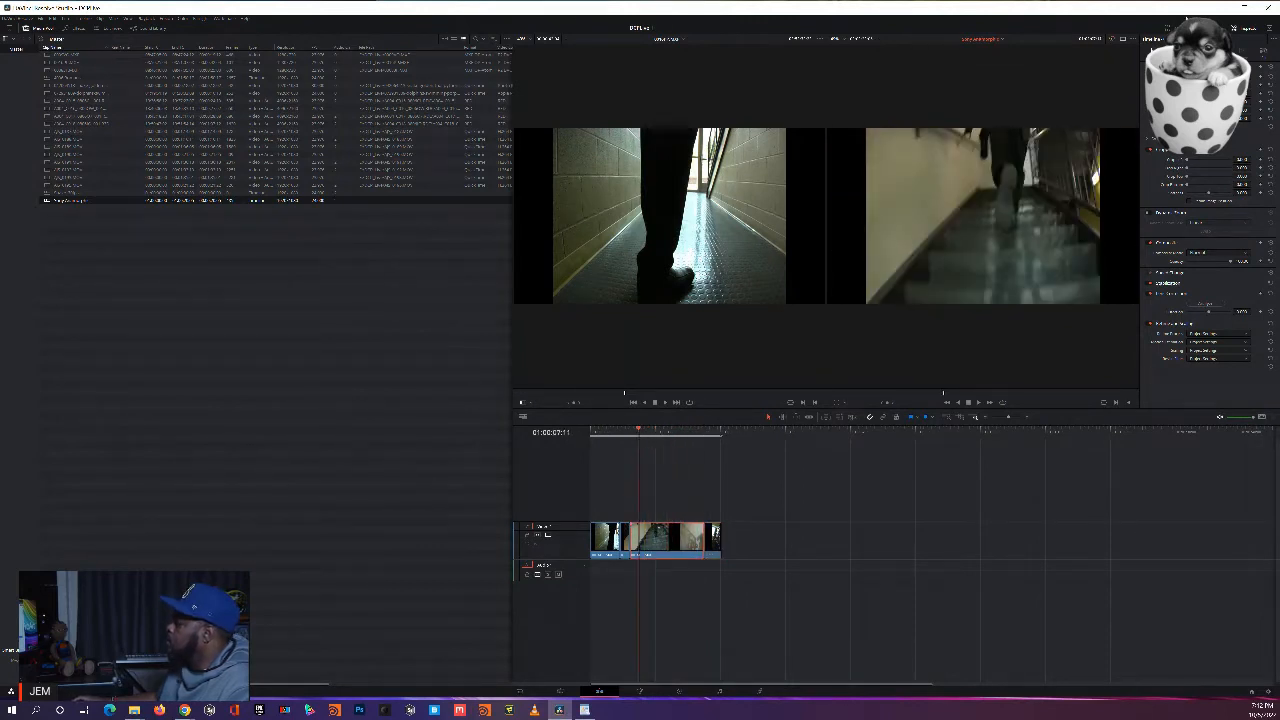
drag(660, 540, 693, 553)
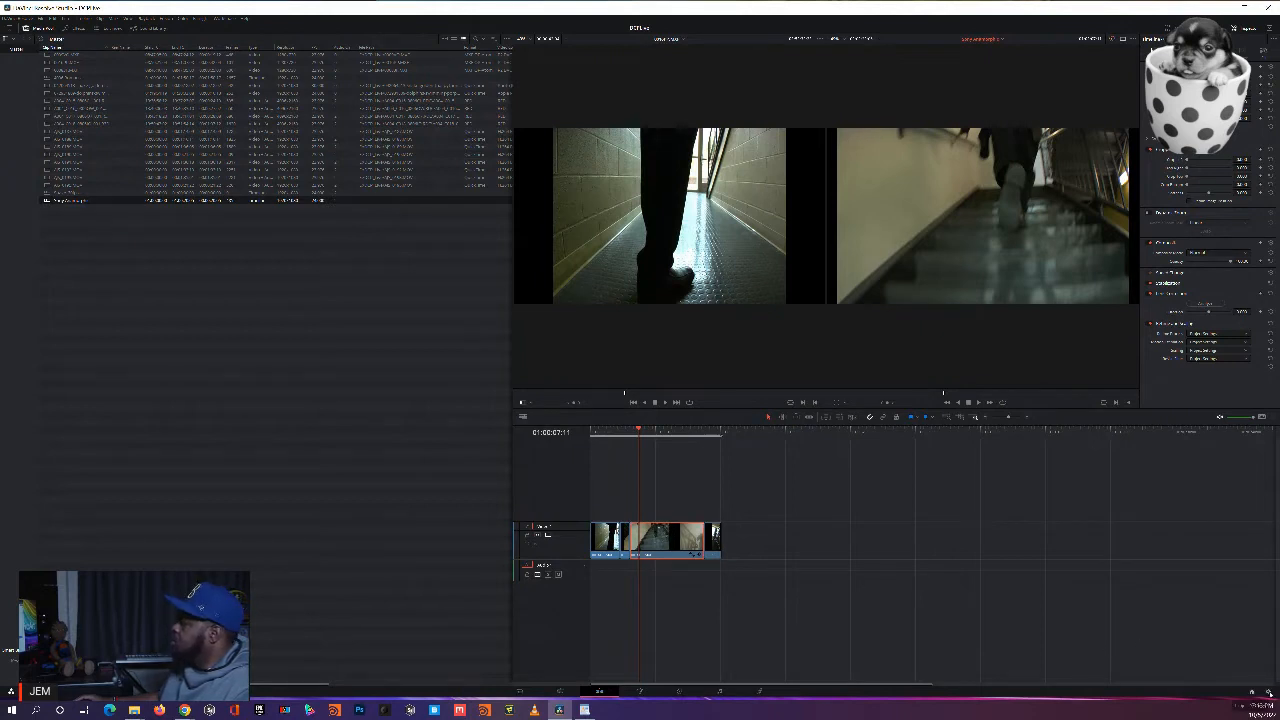
Step: Check the timeline resolution in the project's master settings beside the staircase frame, and close the settings without saving
click(1268, 692)
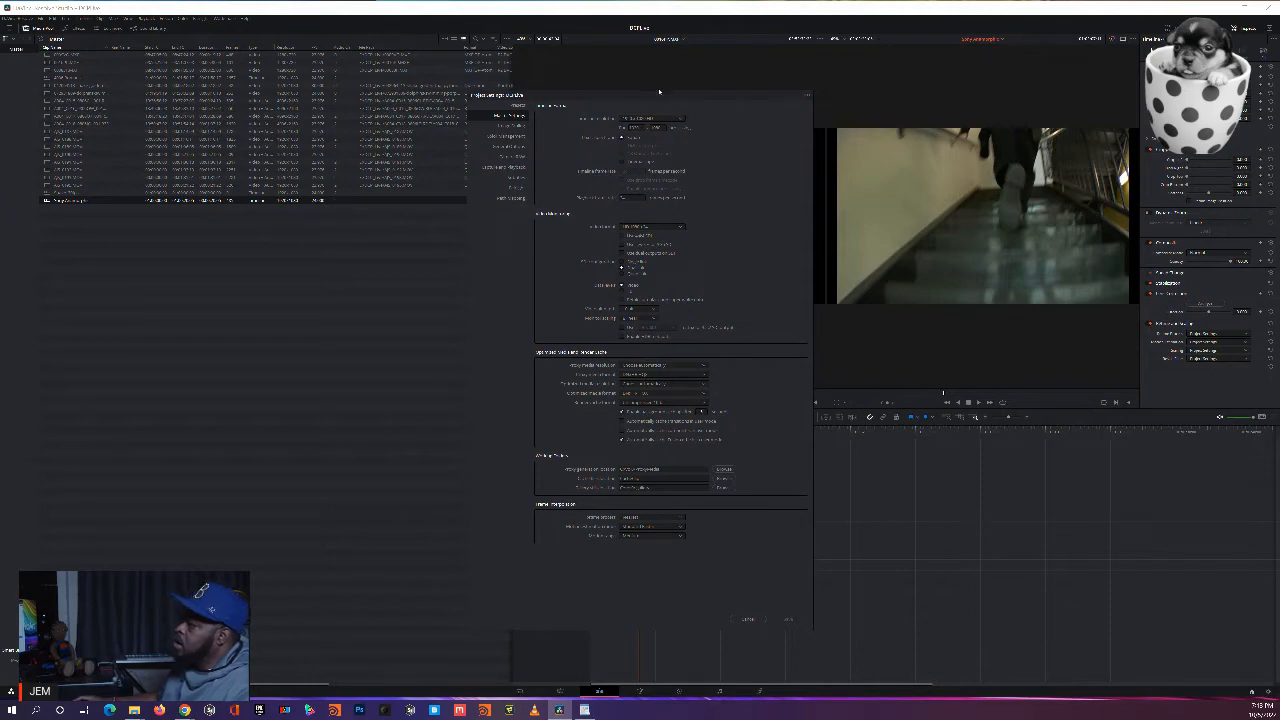
drag(657, 96, 405, 77)
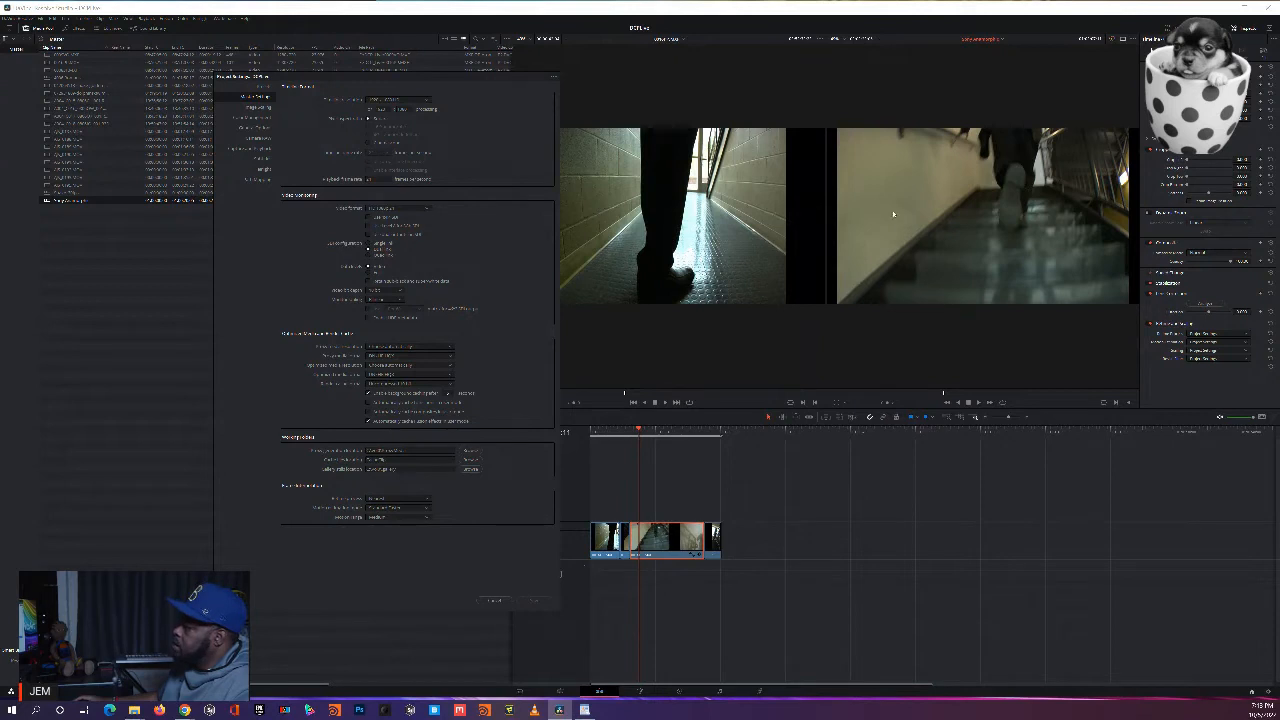
click(504, 598)
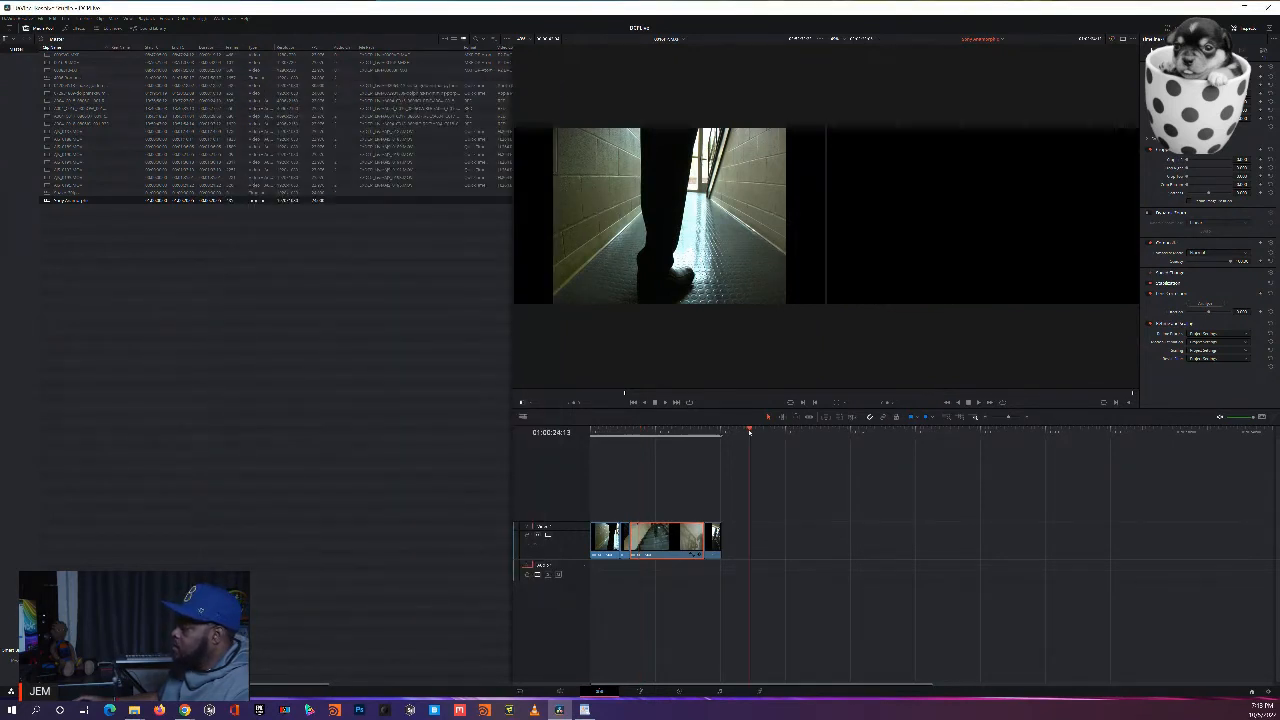
Step: Append the night hillside clip from the media pool to the end of the timeline and preview a frame of it
click(119, 124)
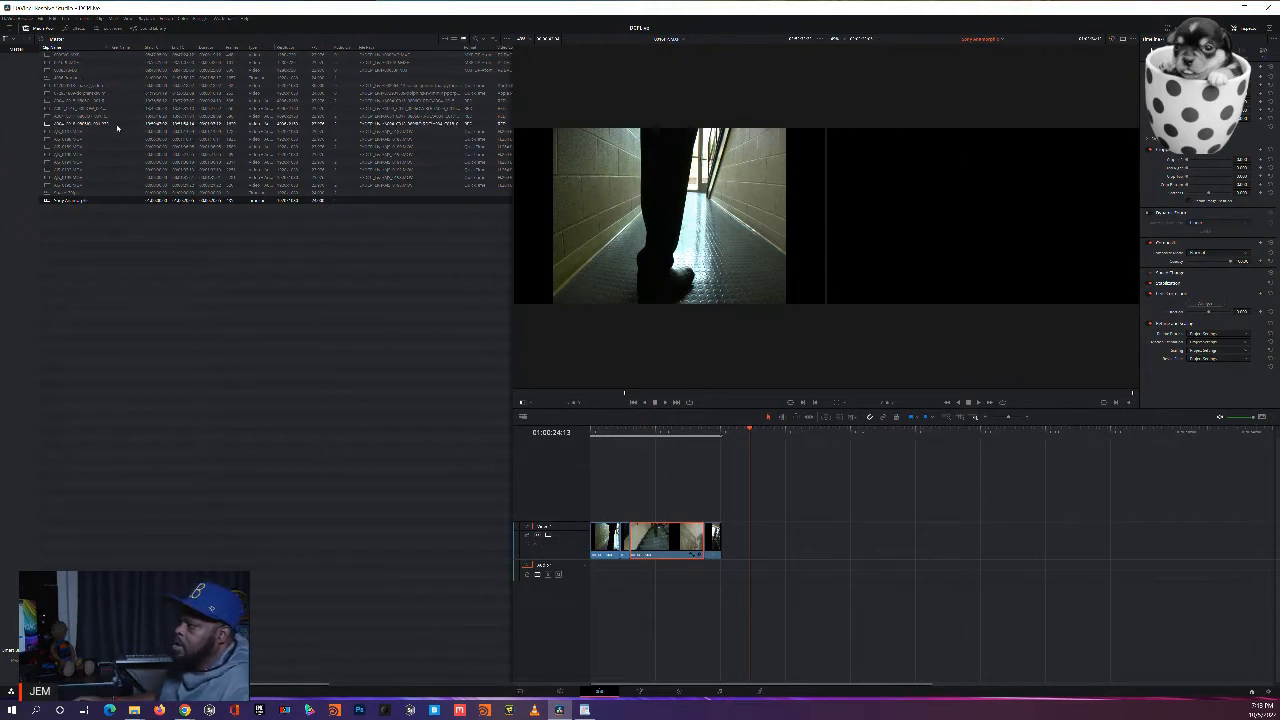
click(103, 131)
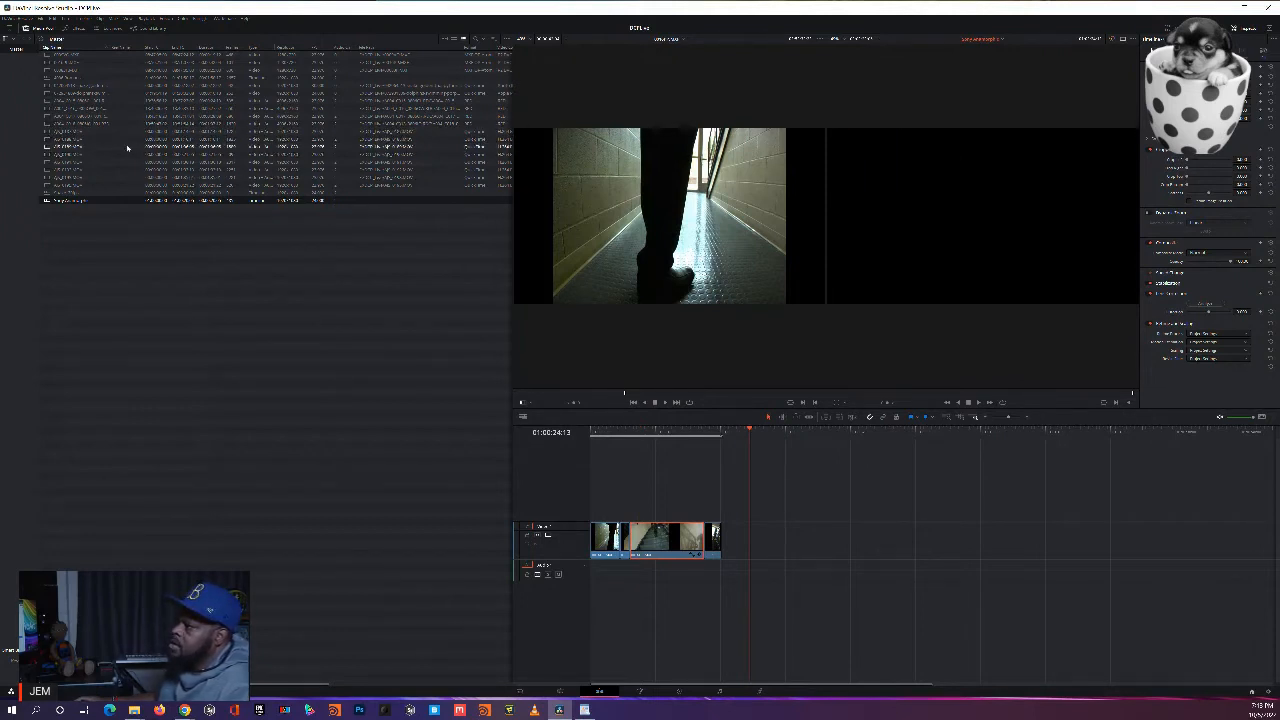
drag(47, 147, 721, 548)
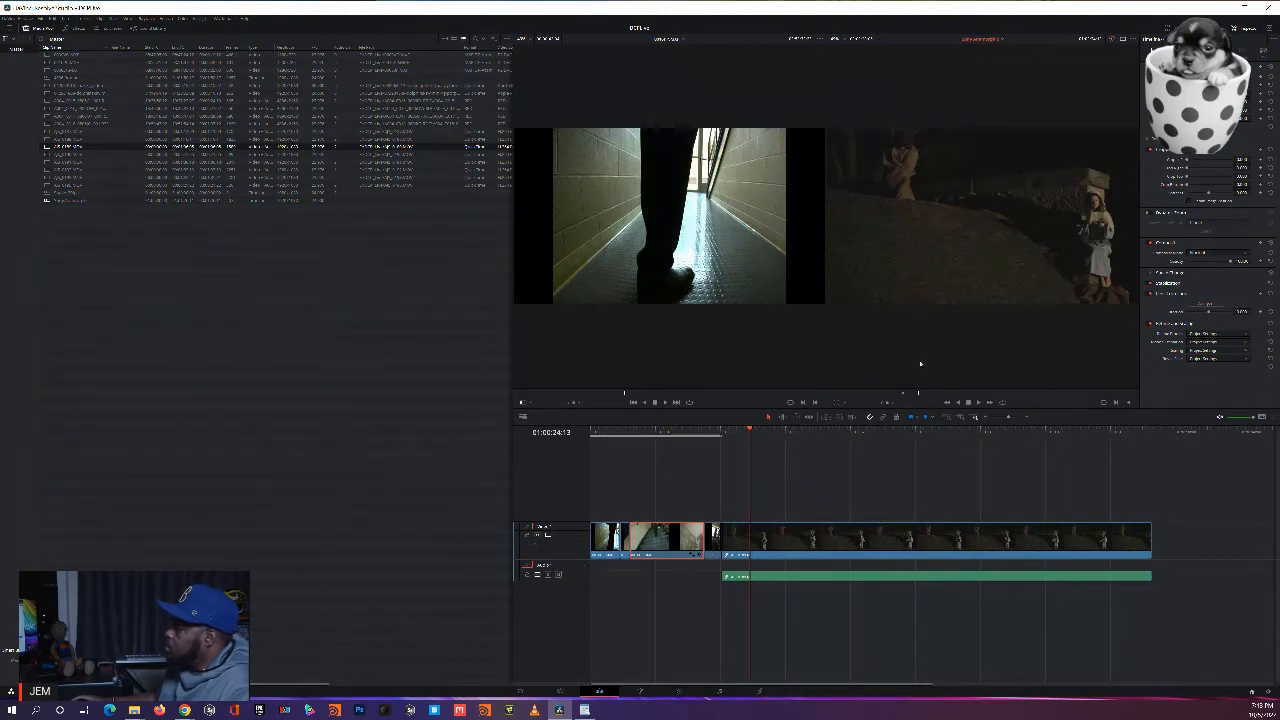
click(779, 427)
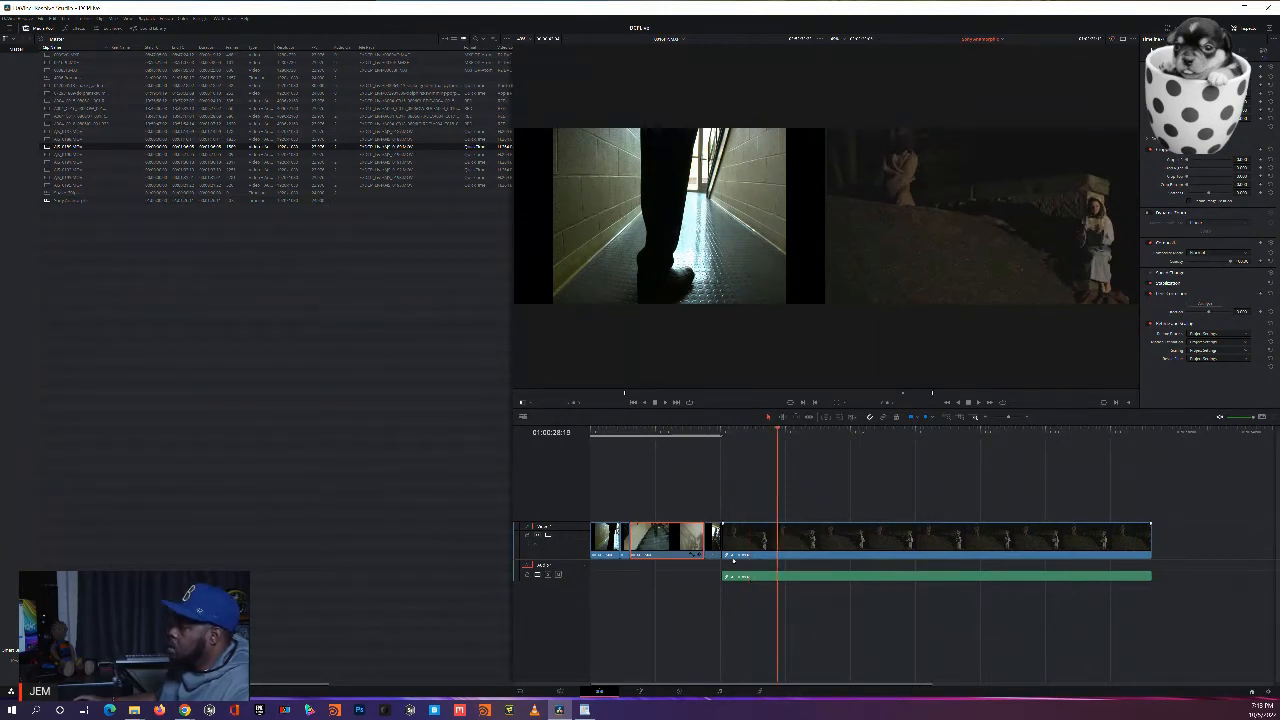
Step: Create a new empty timeline named "DCP Demo" in the media pool using the project settings
click(222, 319)
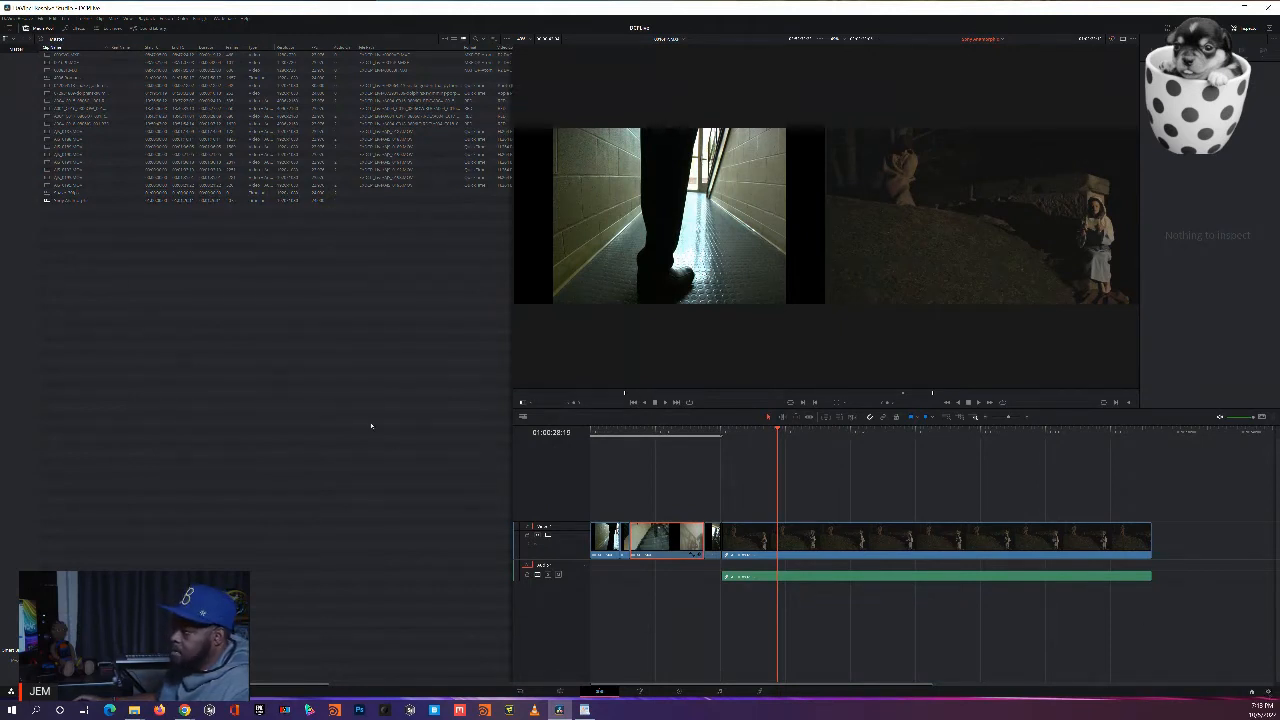
right_click(223, 300)
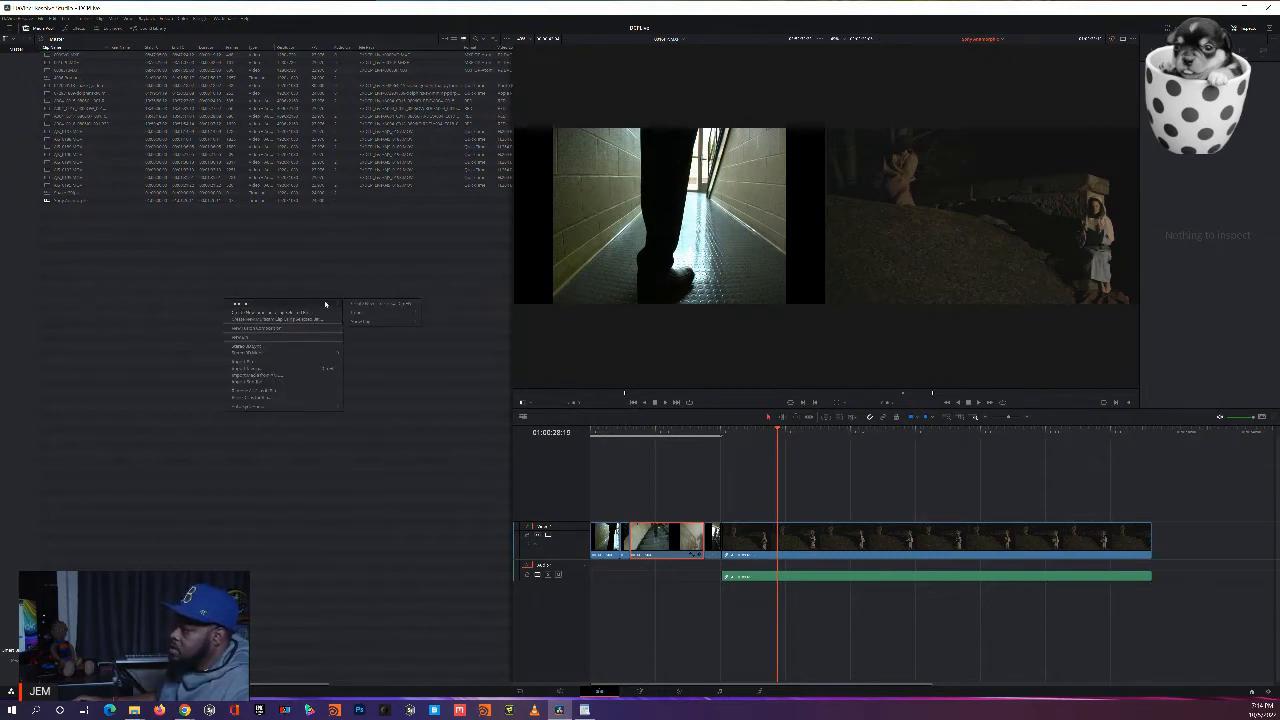
click(365, 305)
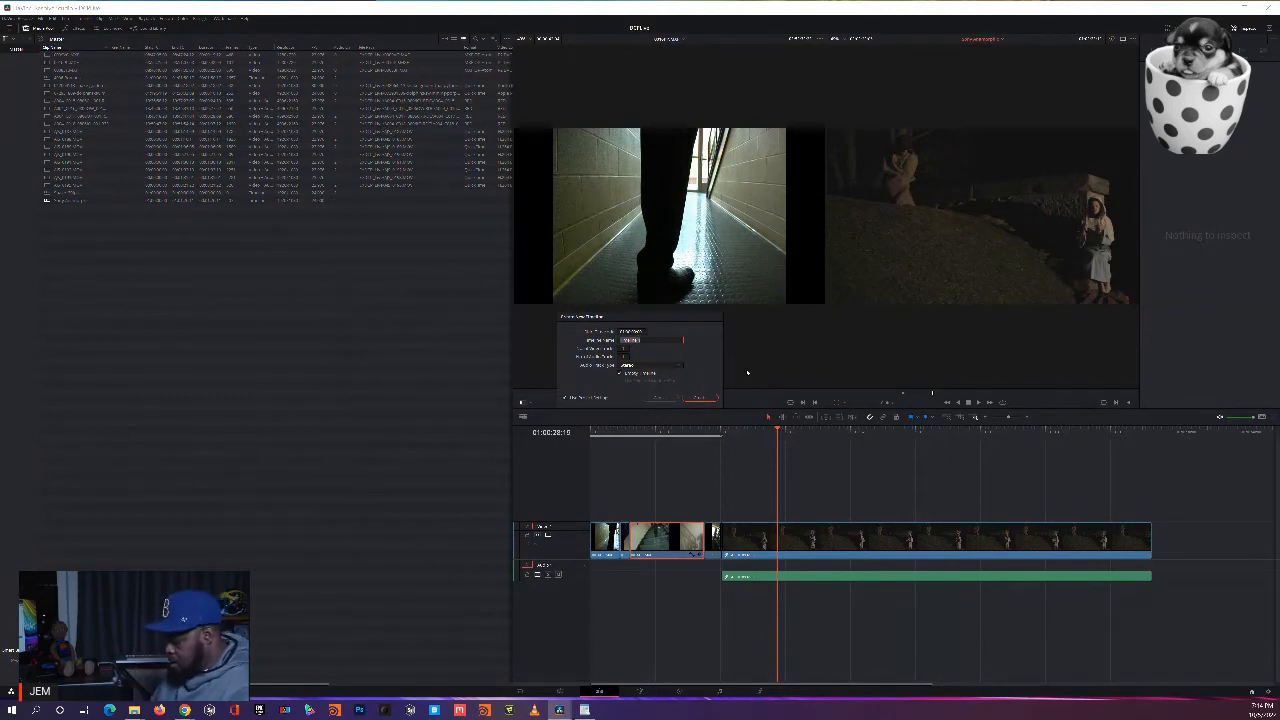
text(D)
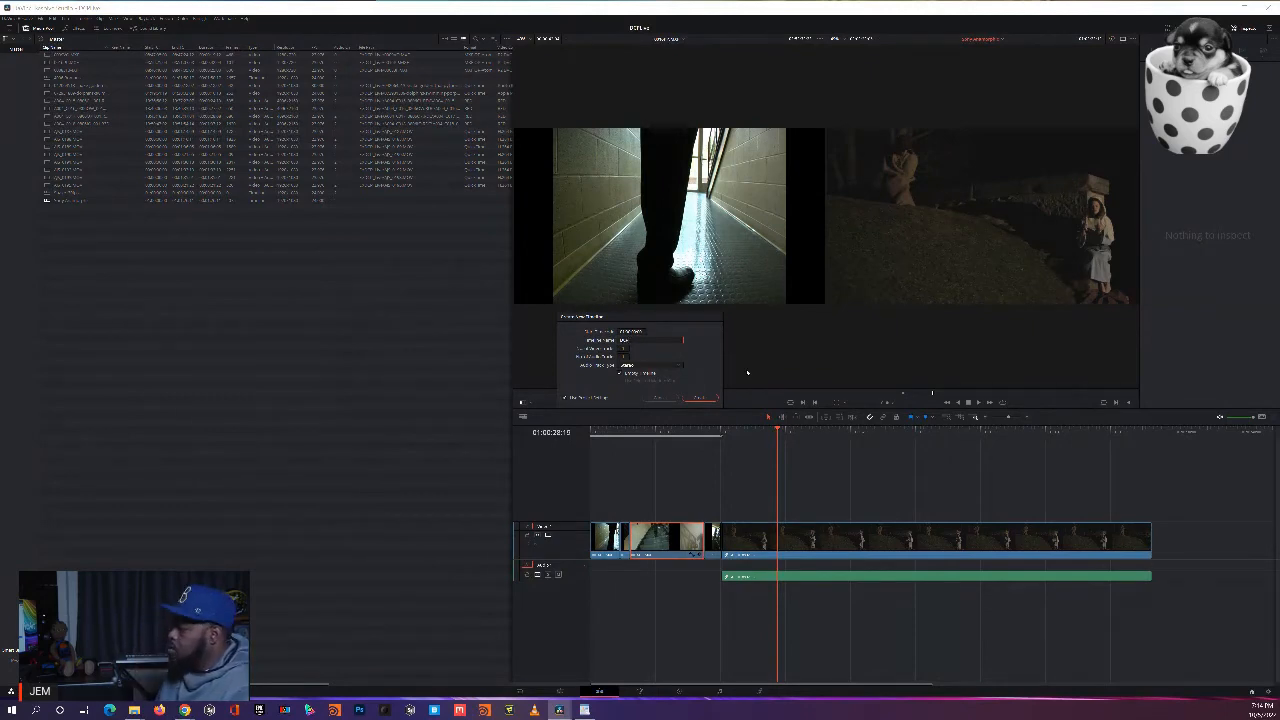
text(CP Demo)
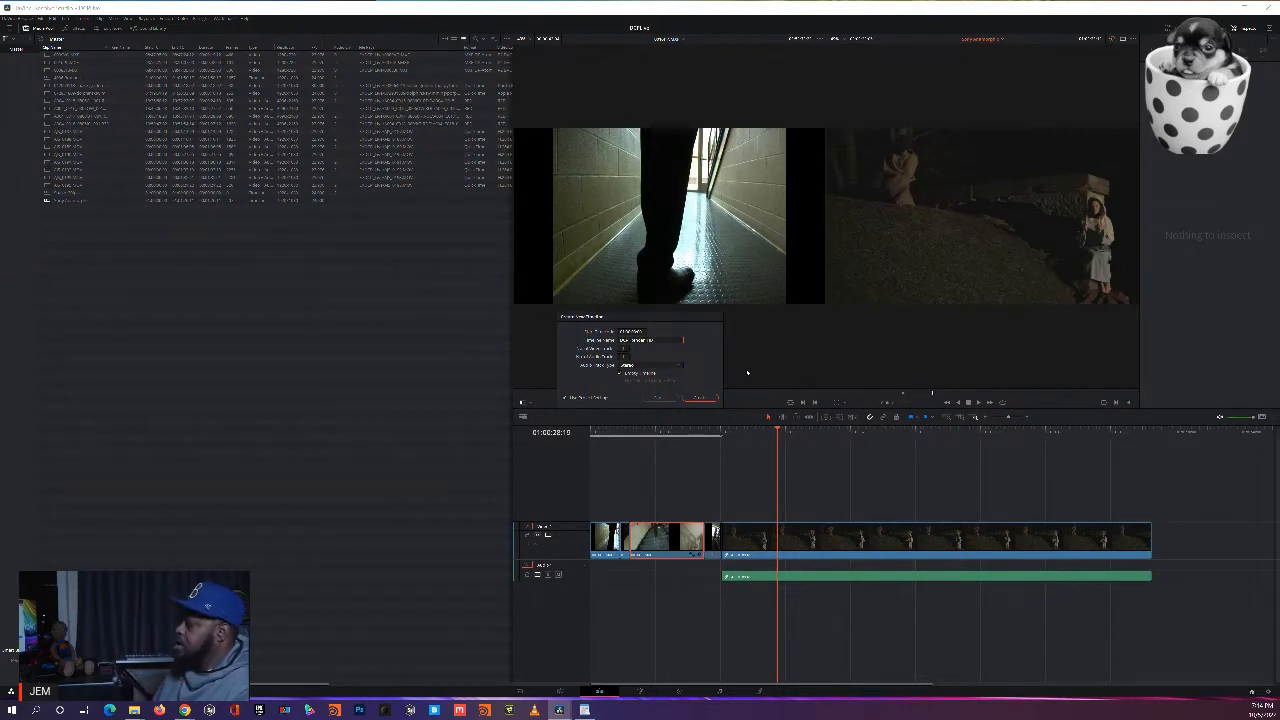
click(699, 398)
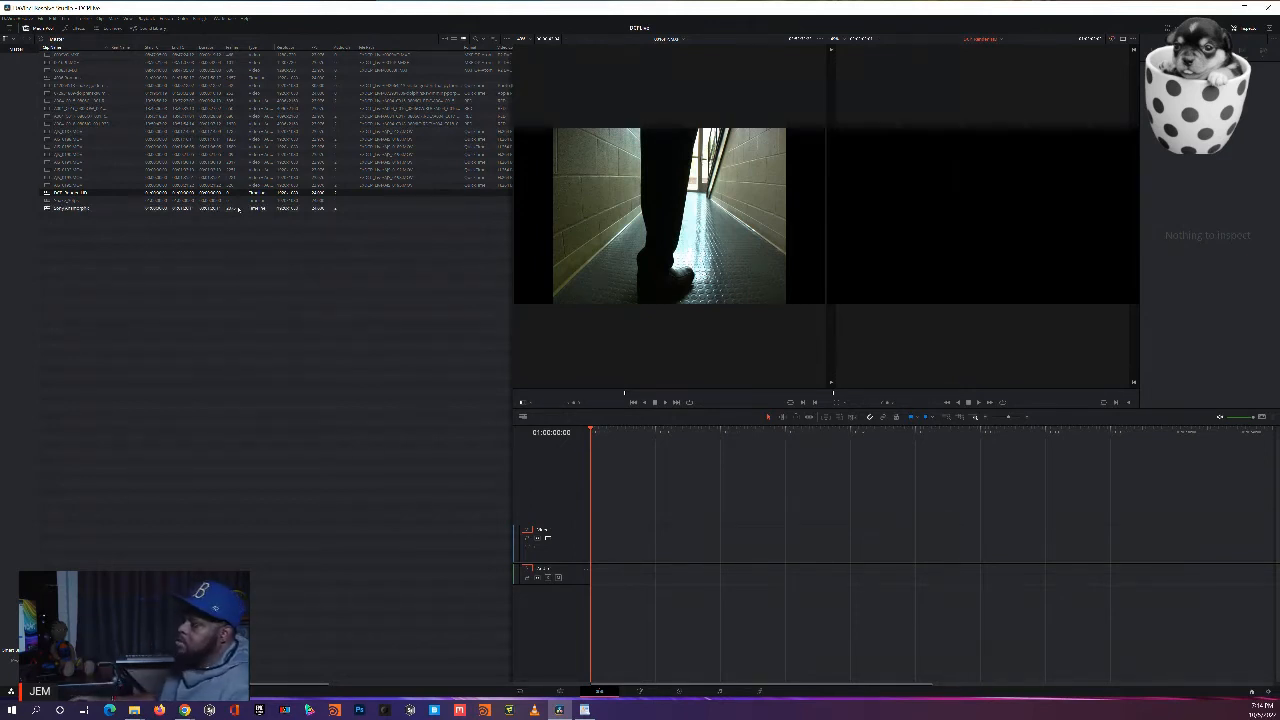
click(90, 232)
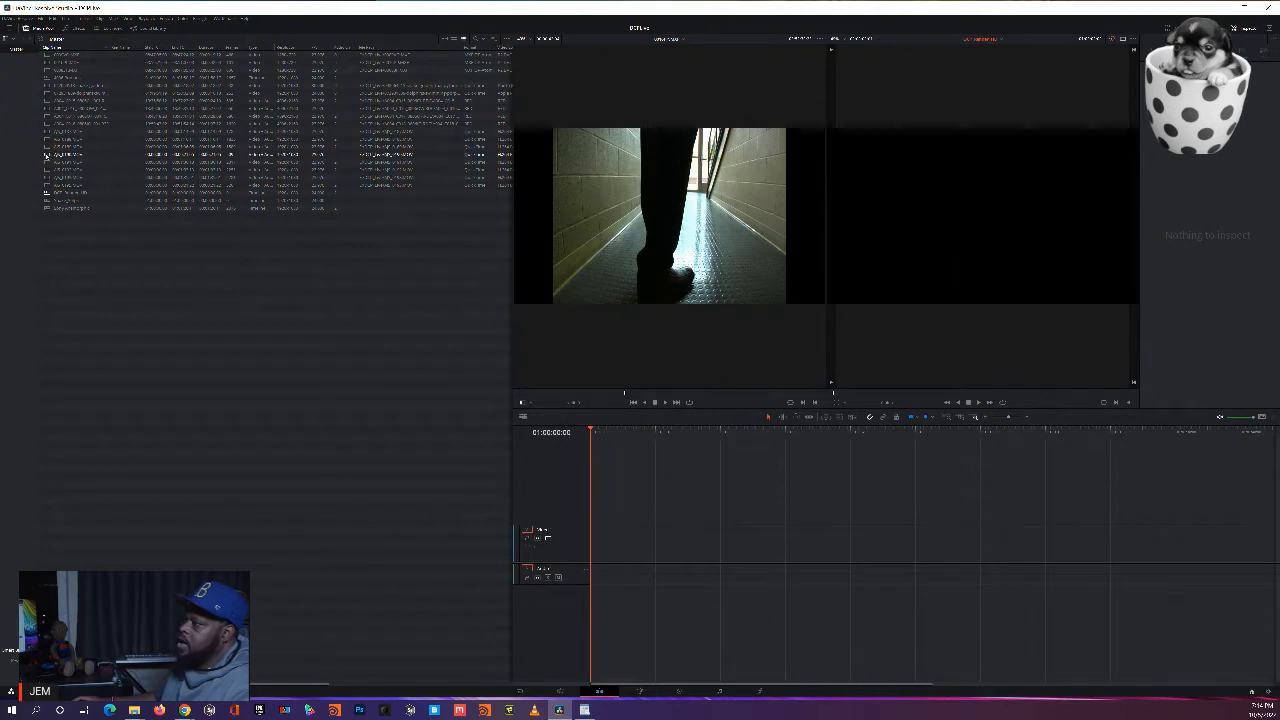
click(64, 145)
click(98, 123)
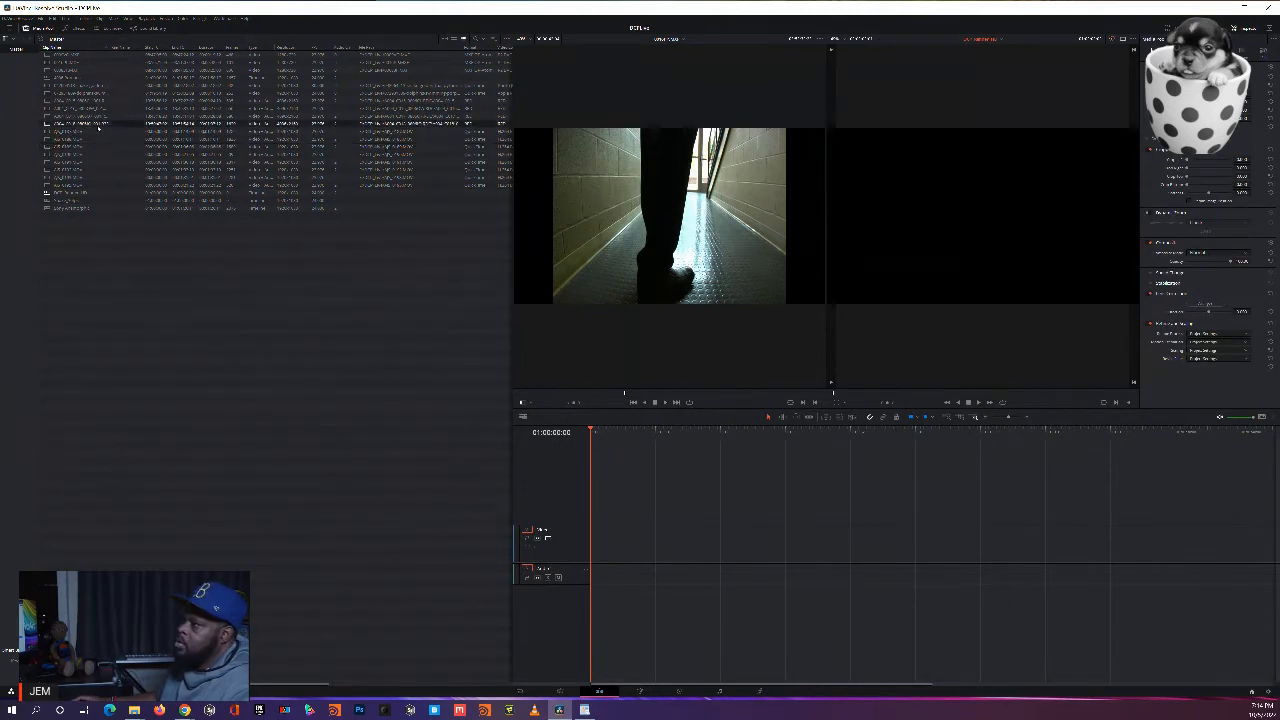
click(82, 238)
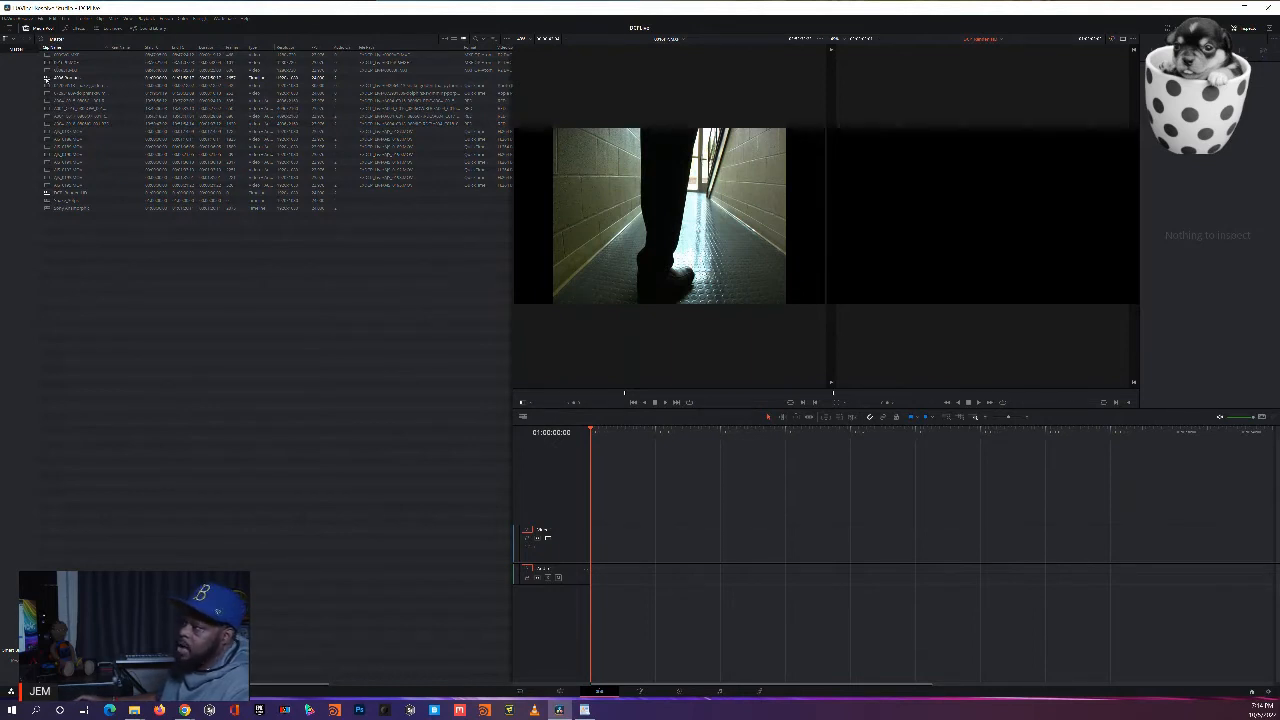
click(46, 78)
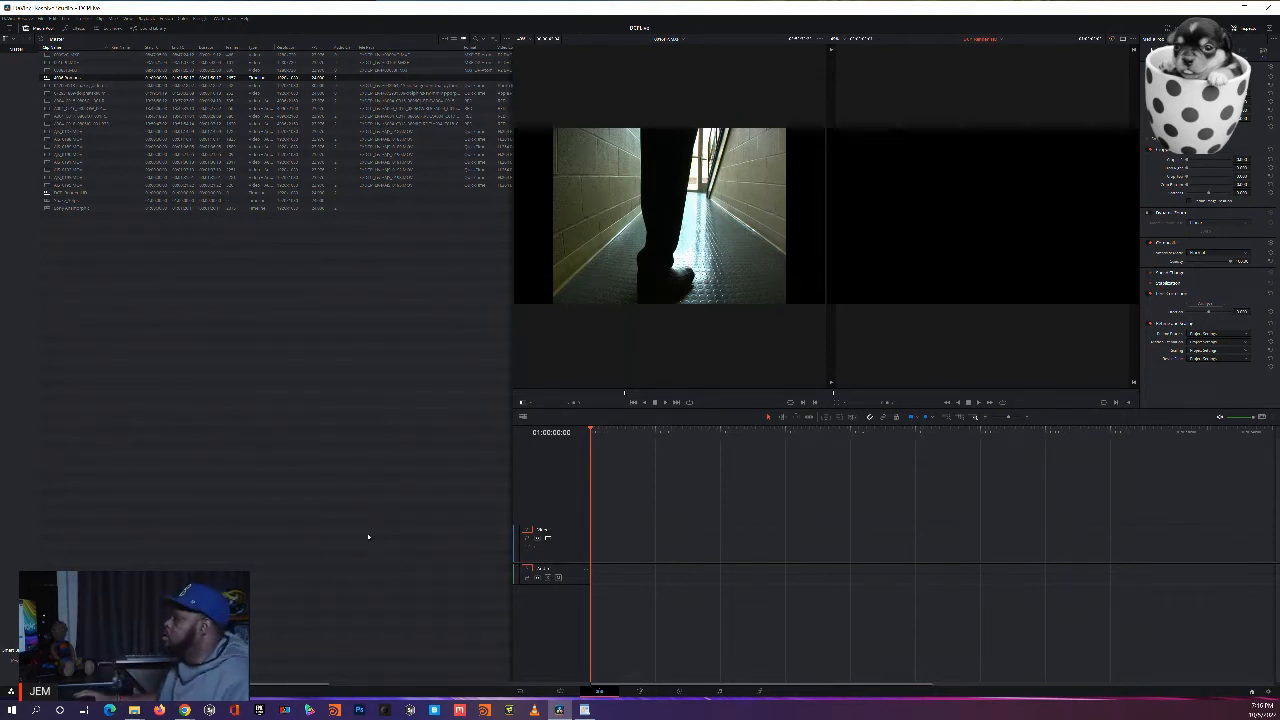
click(413, 493)
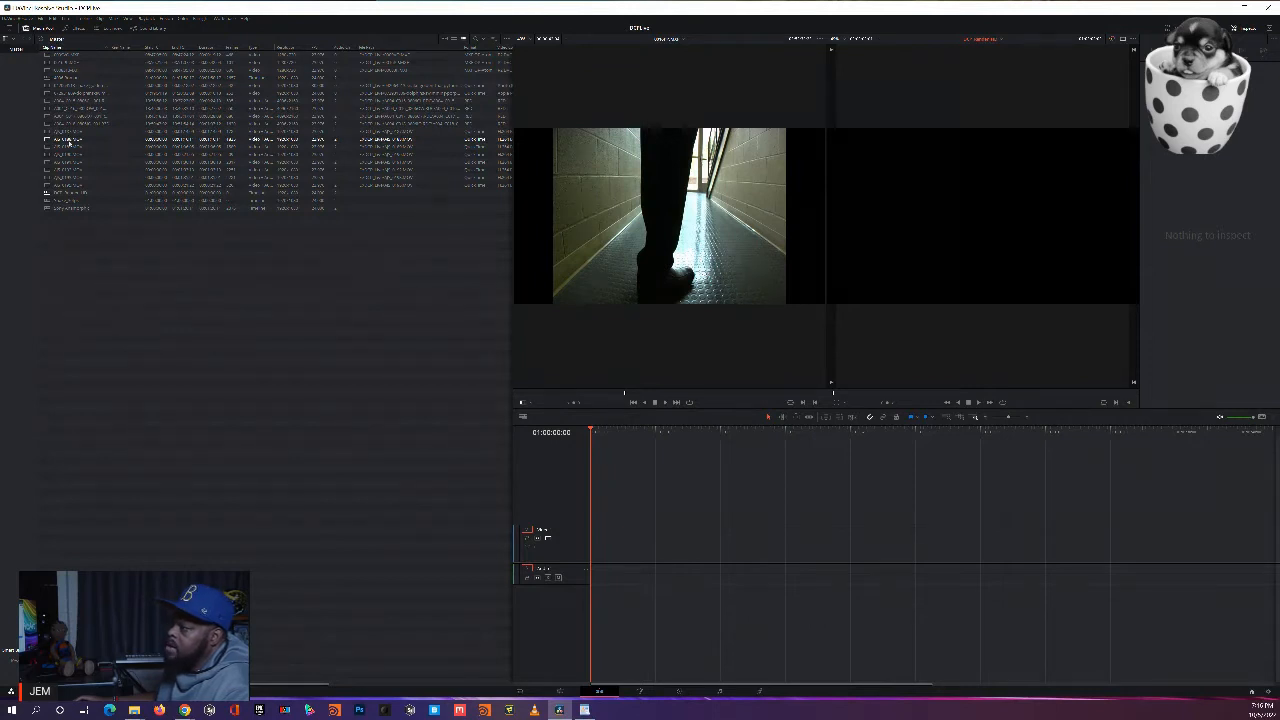
Step: Place three consecutive night hillside clips from the media pool at the start of the new timeline and scrub across them
click(47, 146)
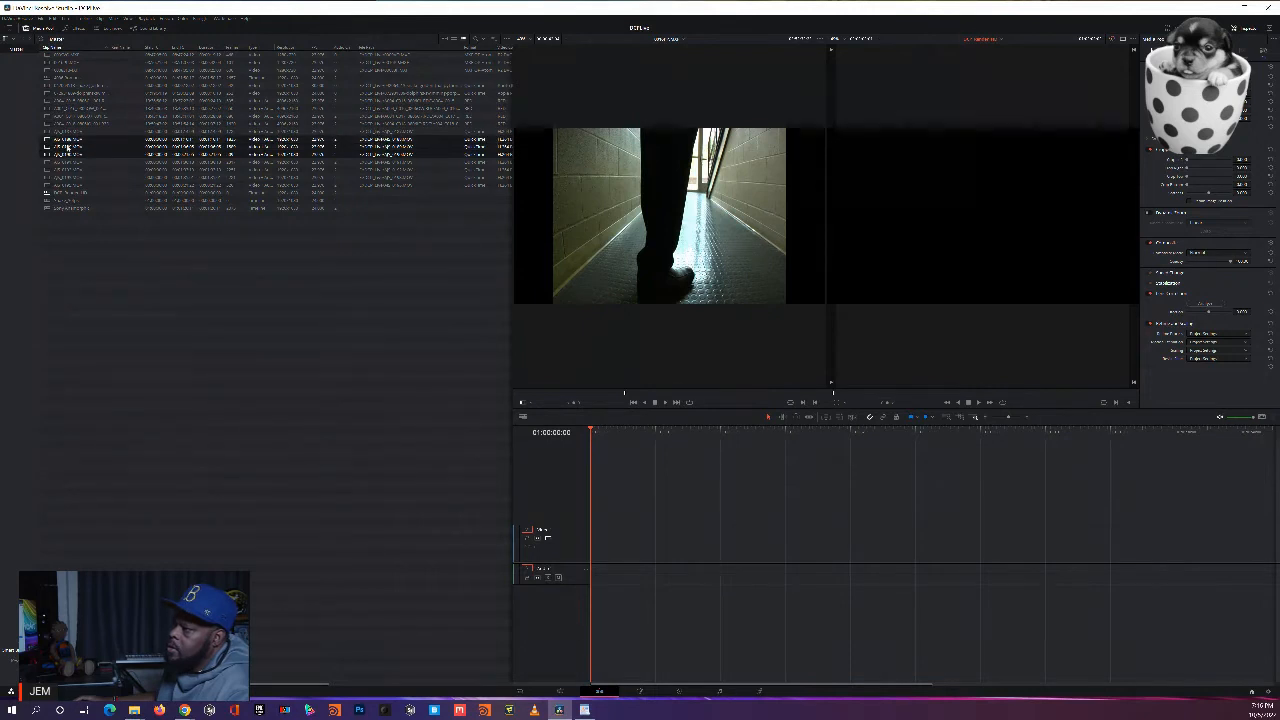
drag(308, 246, 594, 545)
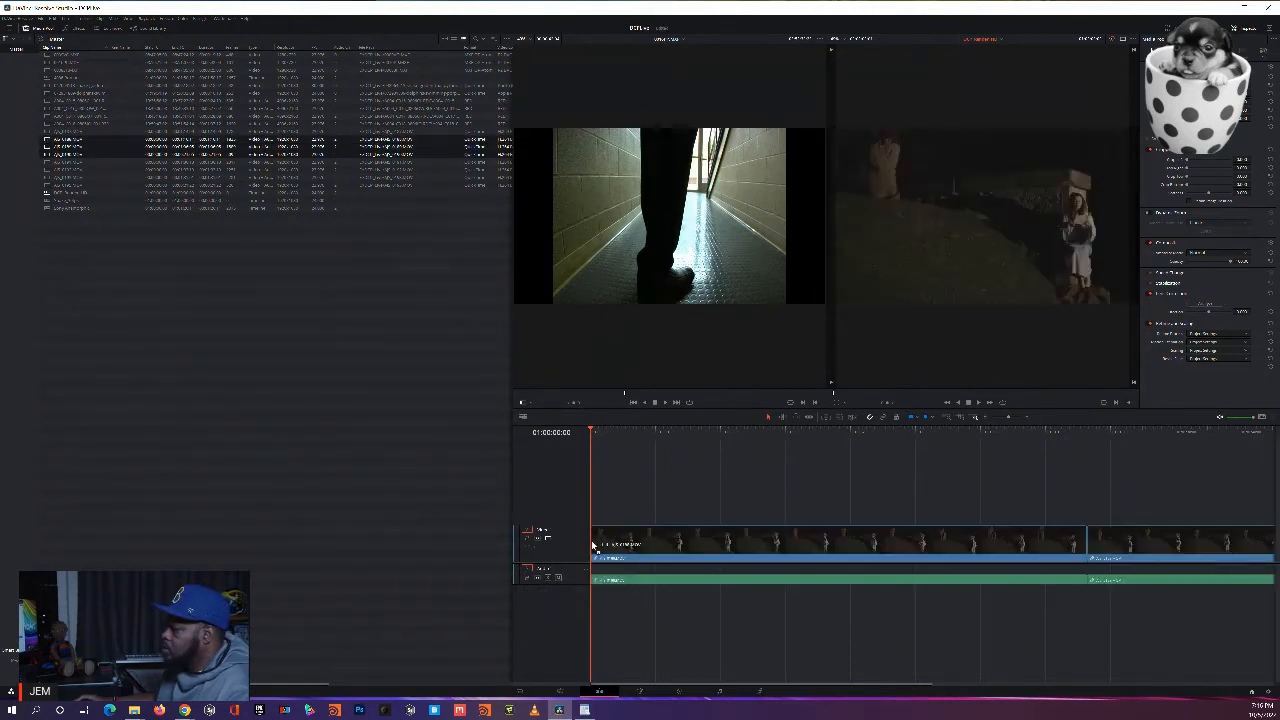
click(782, 433)
drag(783, 433, 1020, 456)
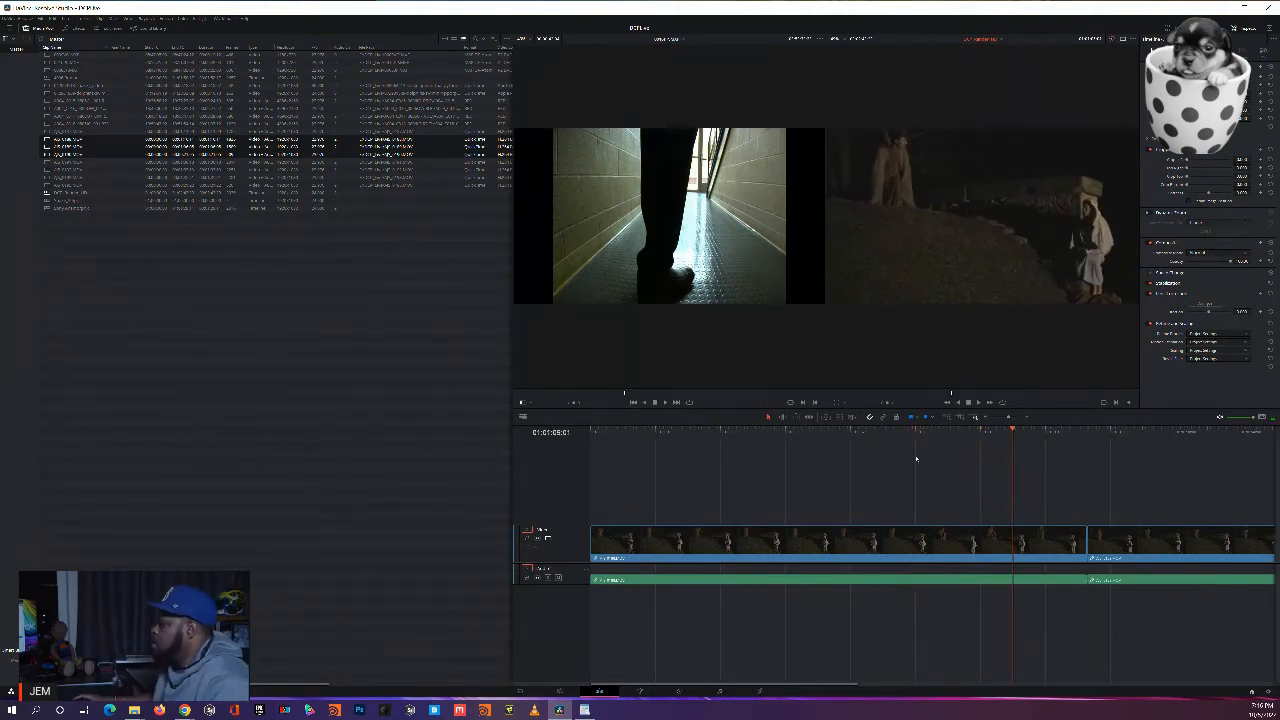
click(895, 434)
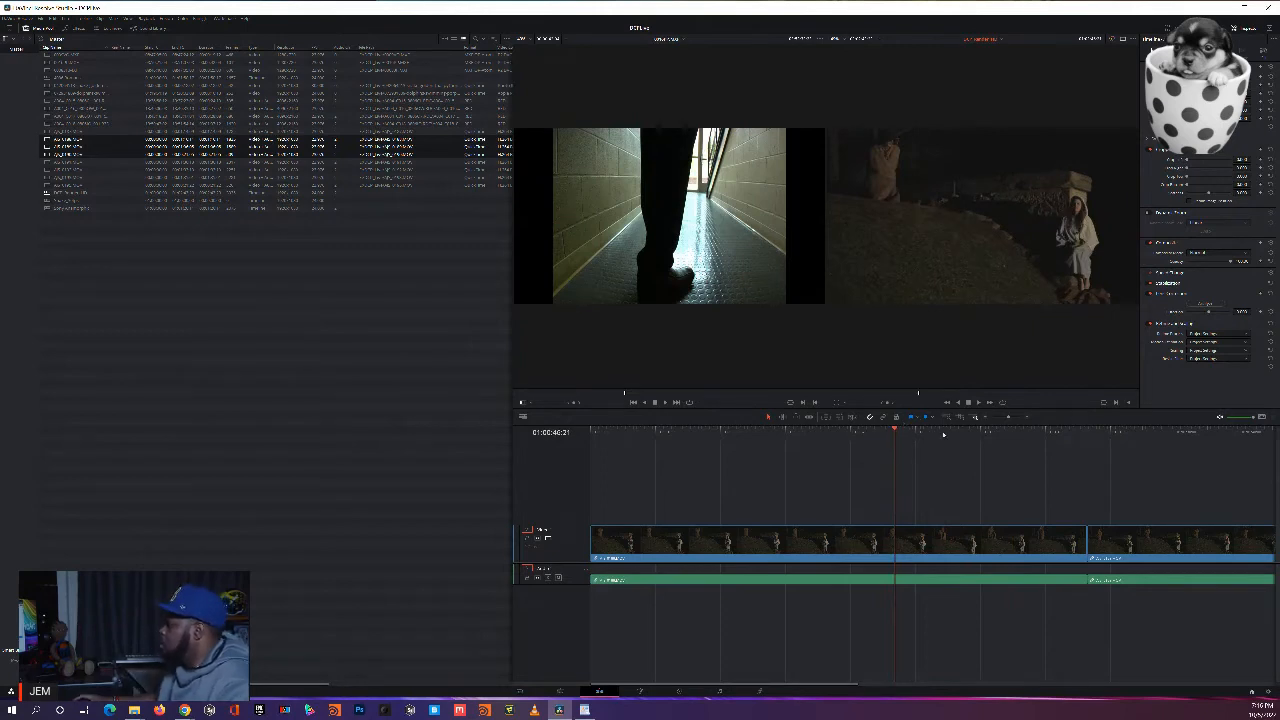
click(943, 434)
click(1117, 432)
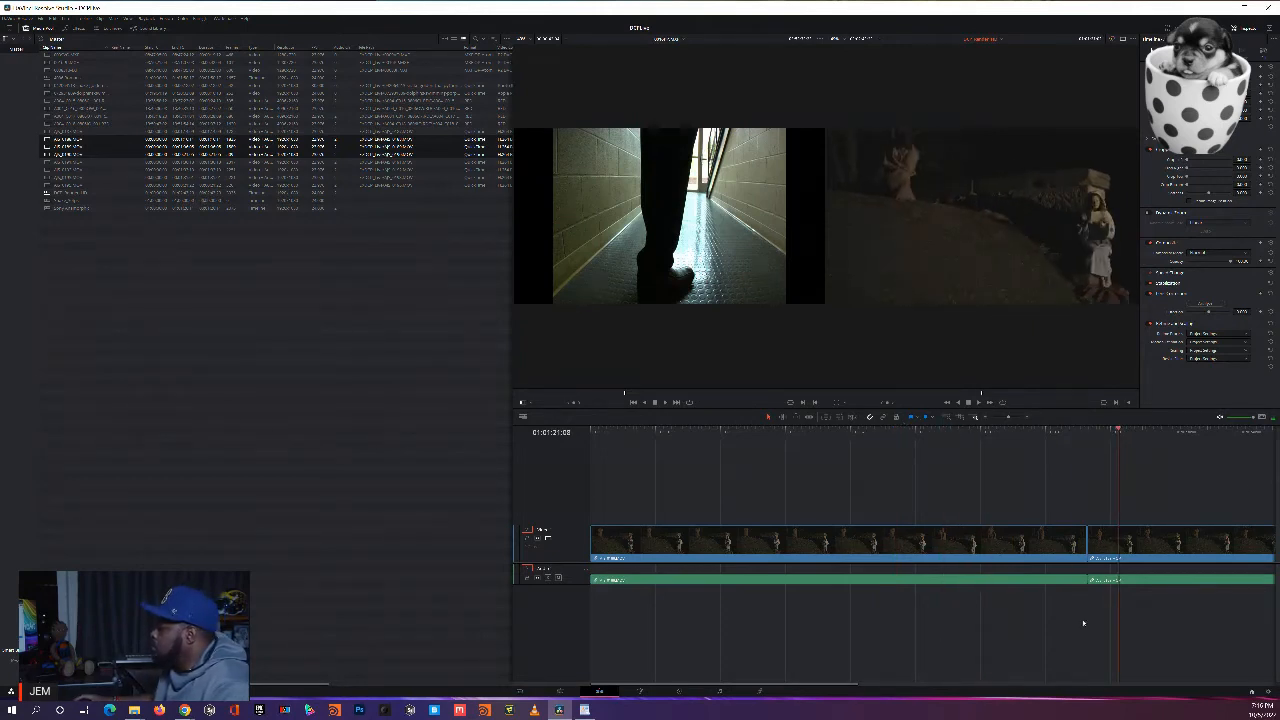
Step: Fit all three clips within the timeline view, review the first and last ones, and park the playhead at 01:00:39:02
click(1008, 418)
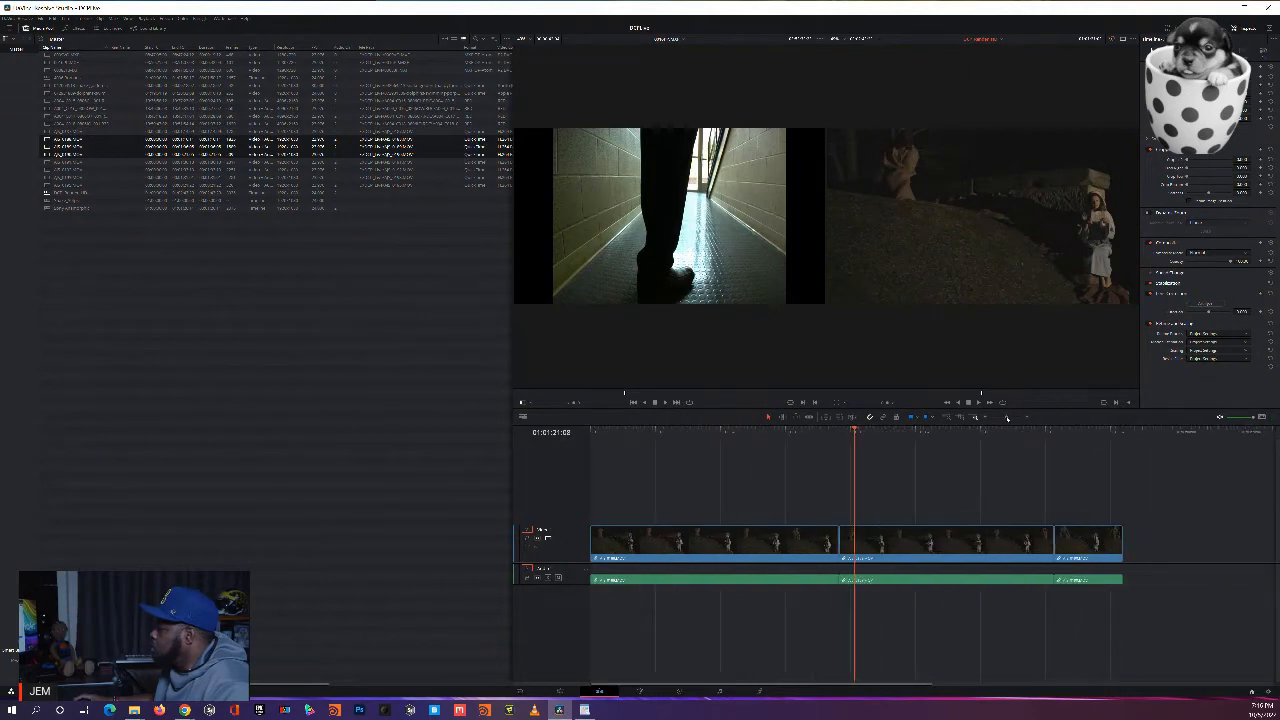
drag(910, 436, 709, 510)
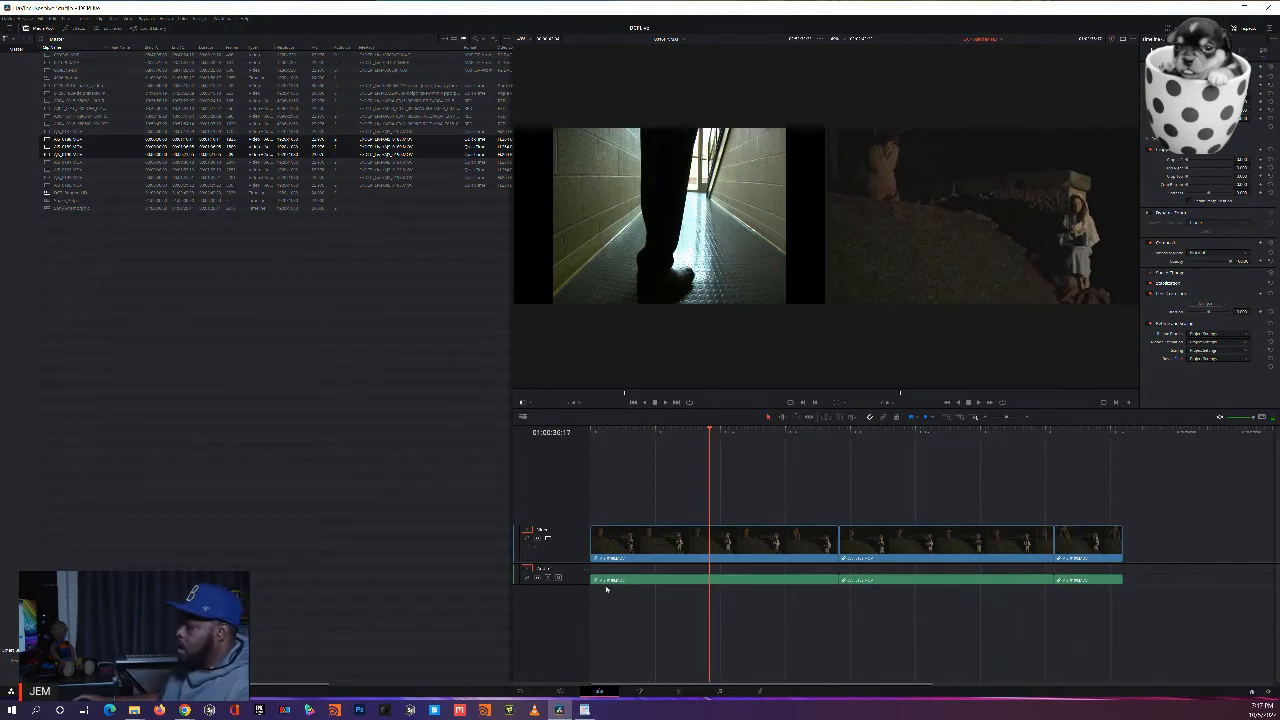
click(1146, 432)
key(Up)
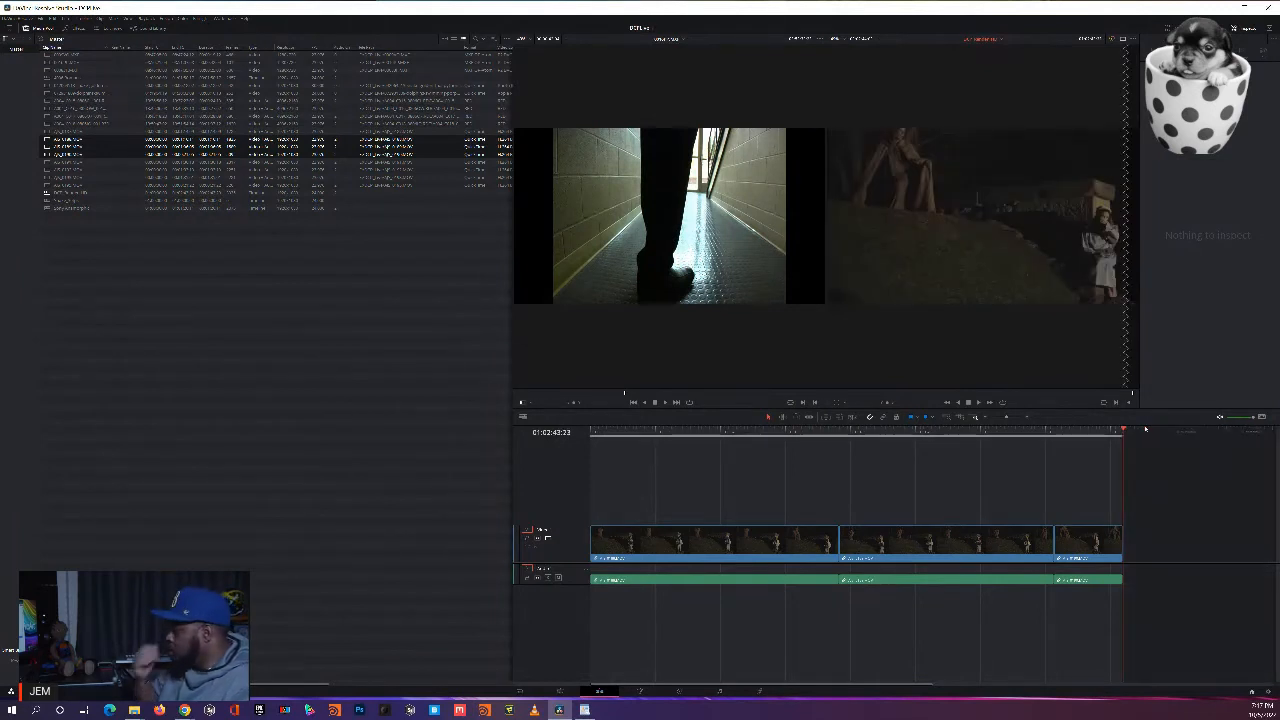
click(717, 432)
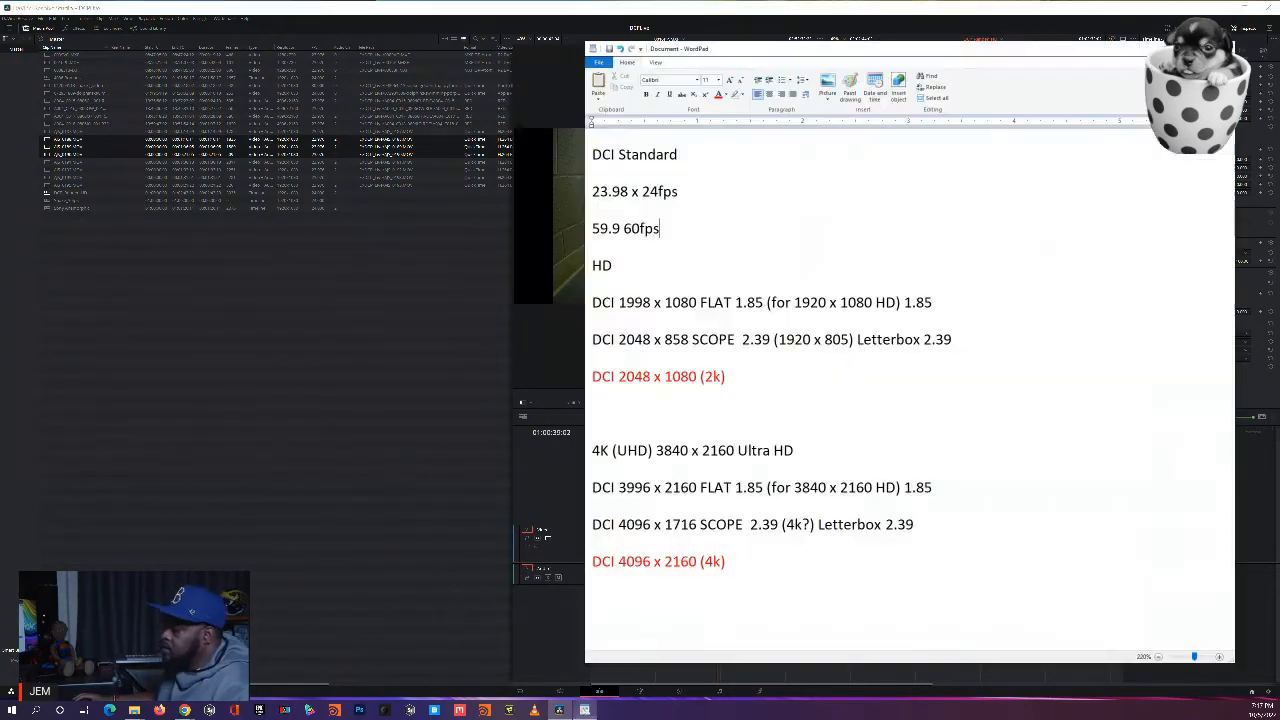
Step: Consult the DCI resolution notes in WordPad, return to DaVinci Resolve, and narrow the media pool to enlarge the viewers
click(584, 710)
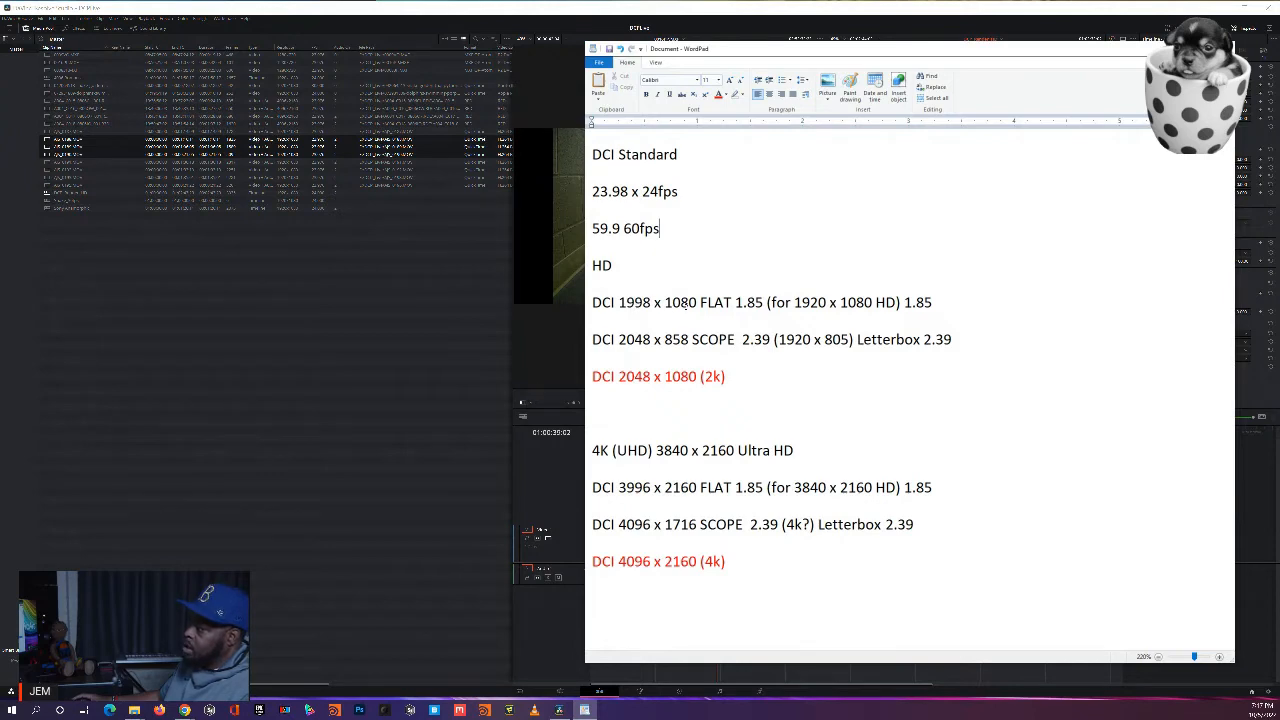
key(alt+Tab)
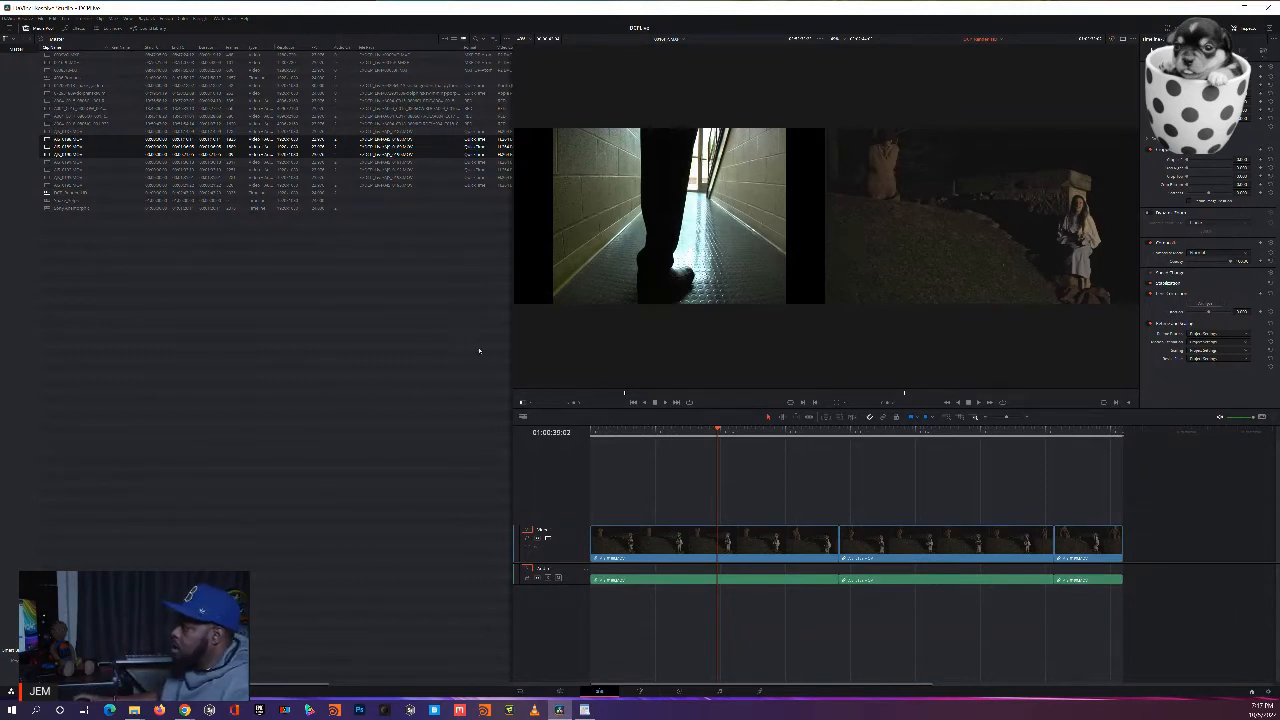
drag(512, 343, 100, 331)
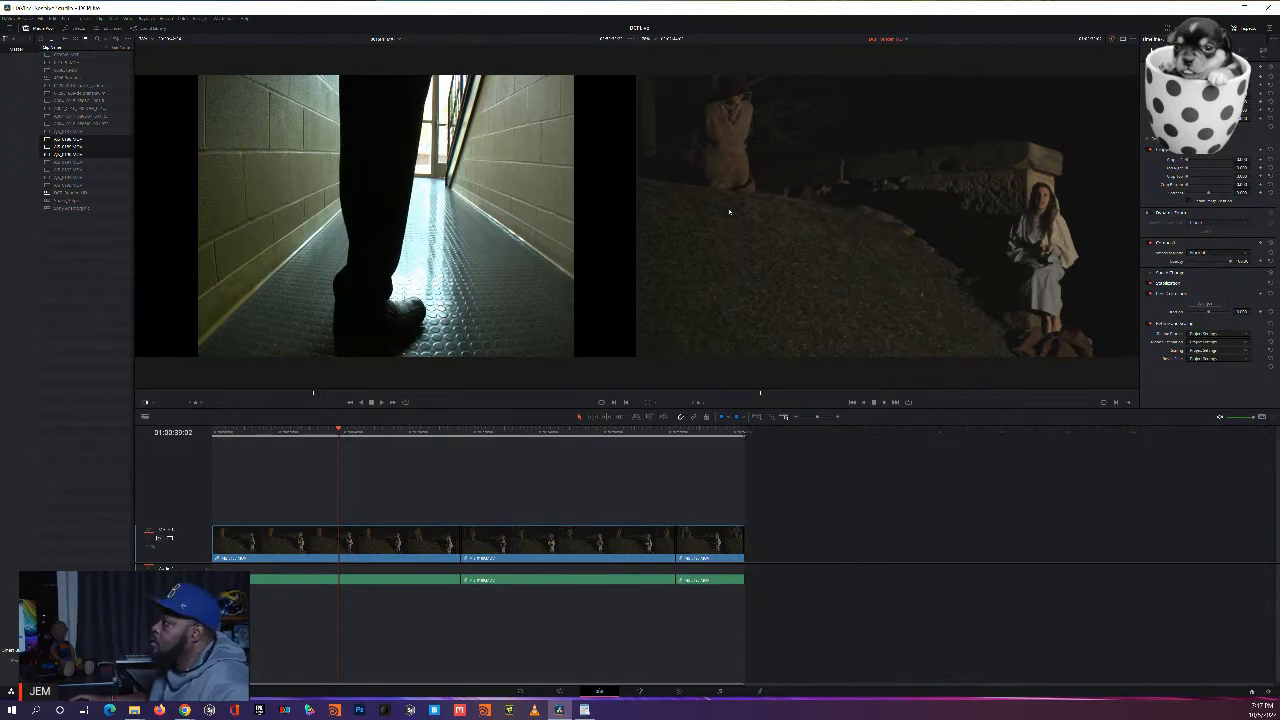
Step: Set the project's timeline resolution to the 1998 x 1080 DCI Flat 1.85 preset, save the settings, and open the Deliver page
click(1268, 692)
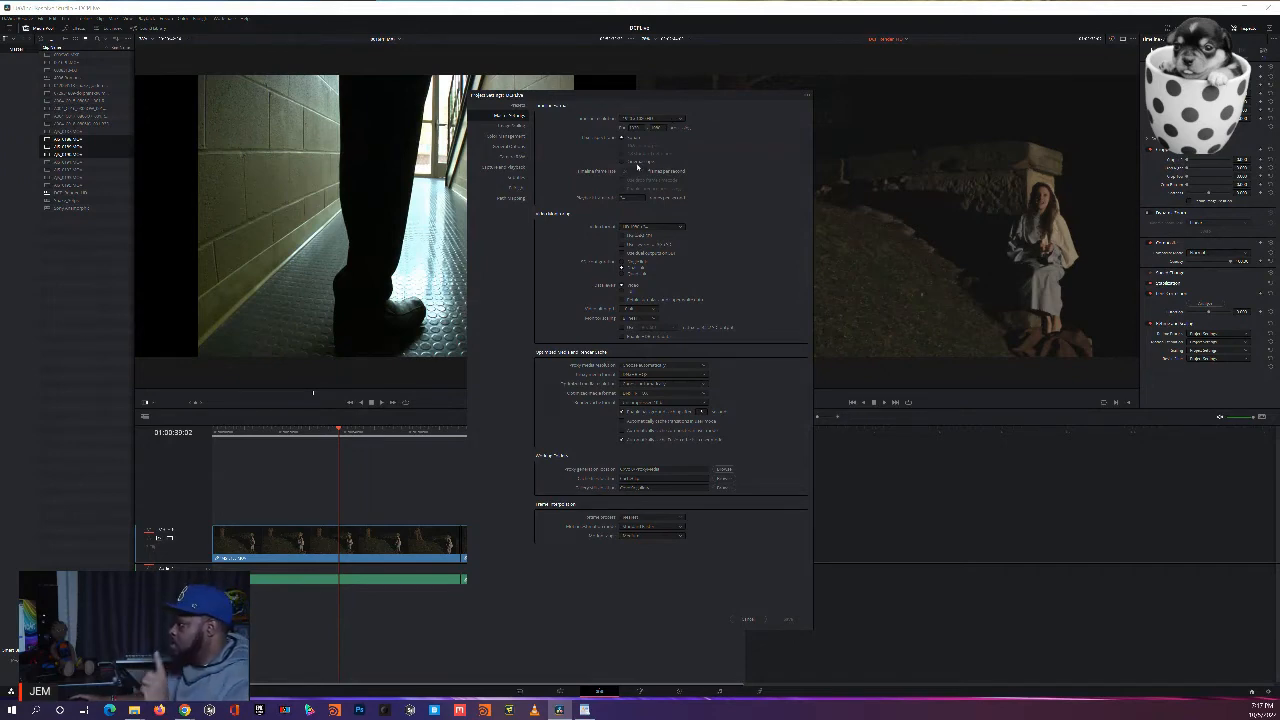
click(666, 120)
scroll(660, 174, down, 1)
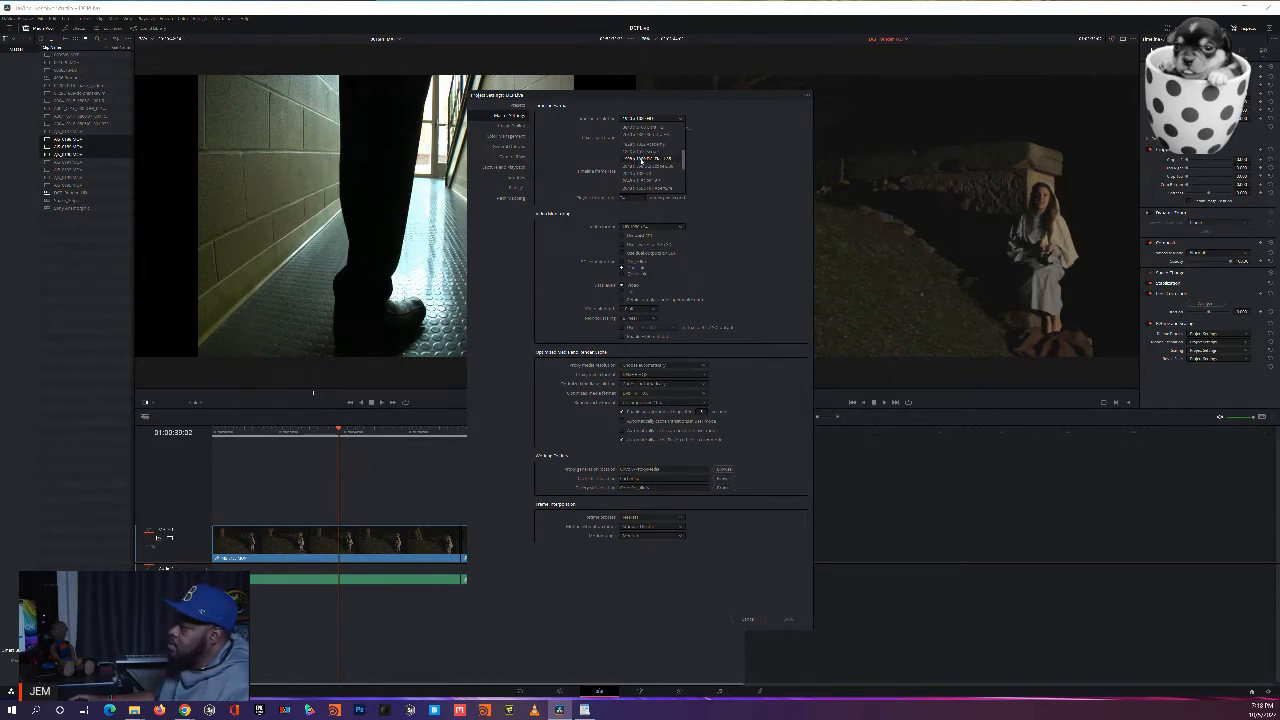
click(641, 159)
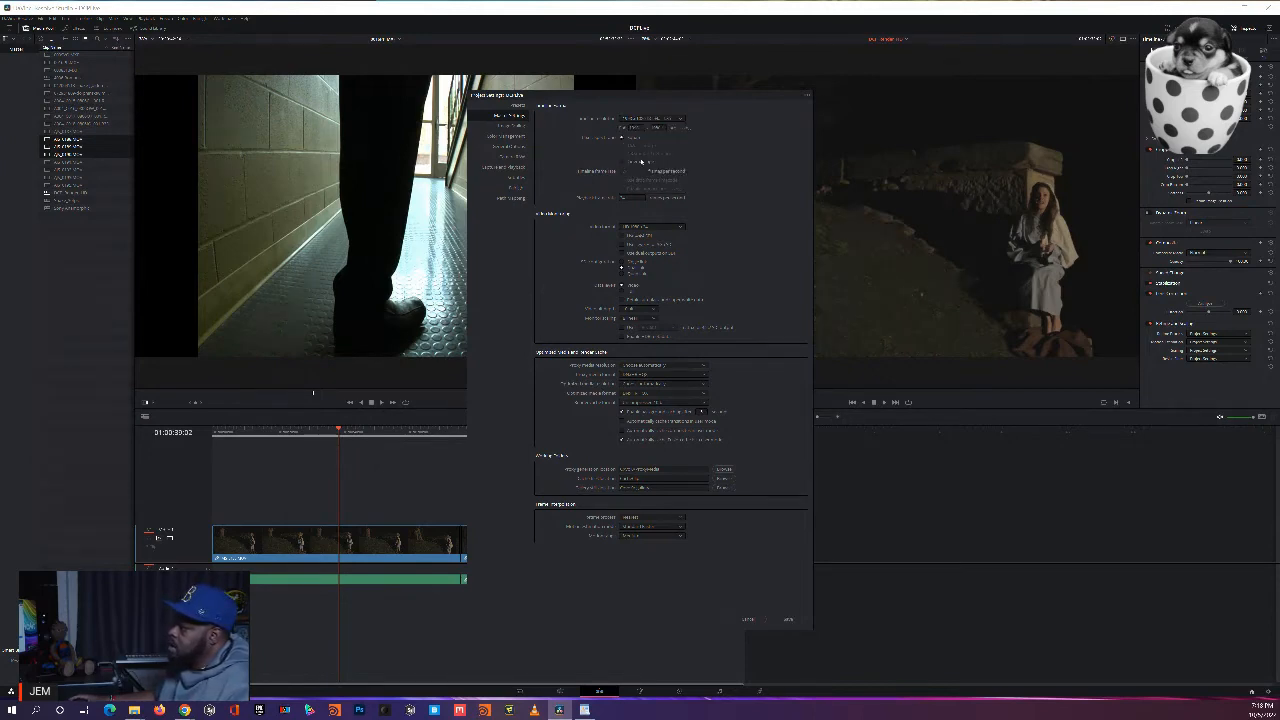
click(792, 620)
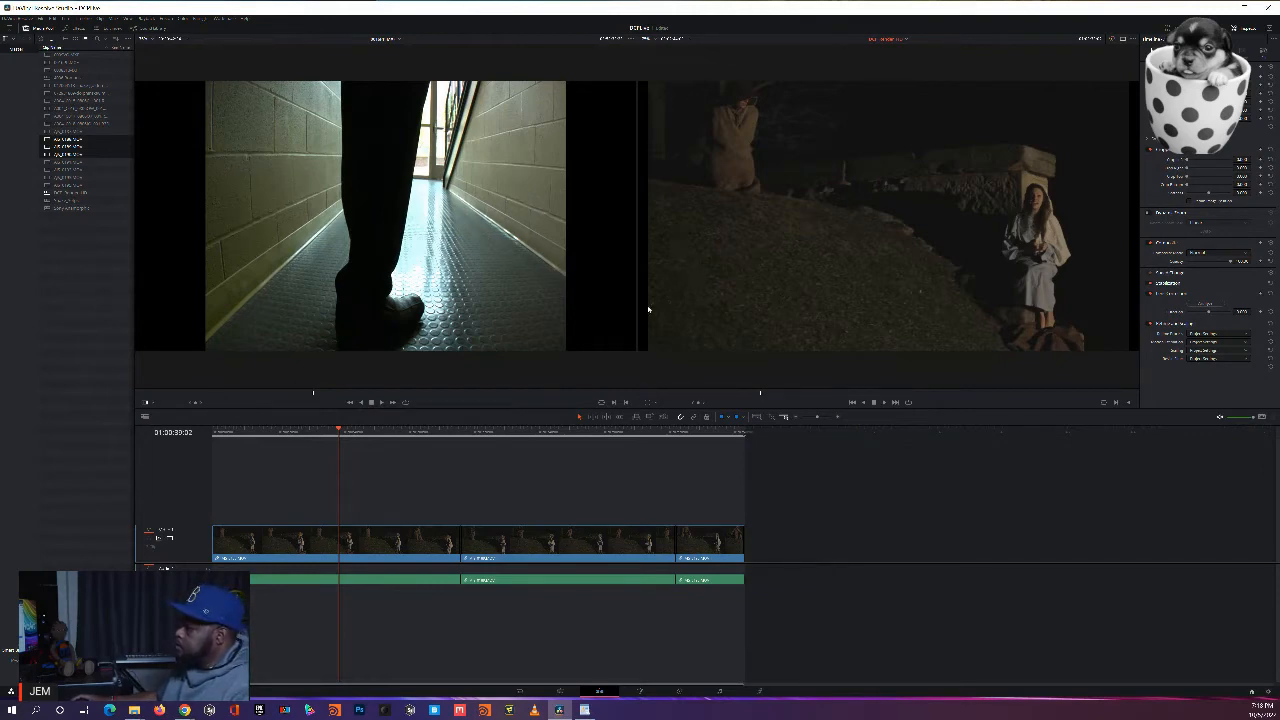
click(759, 692)
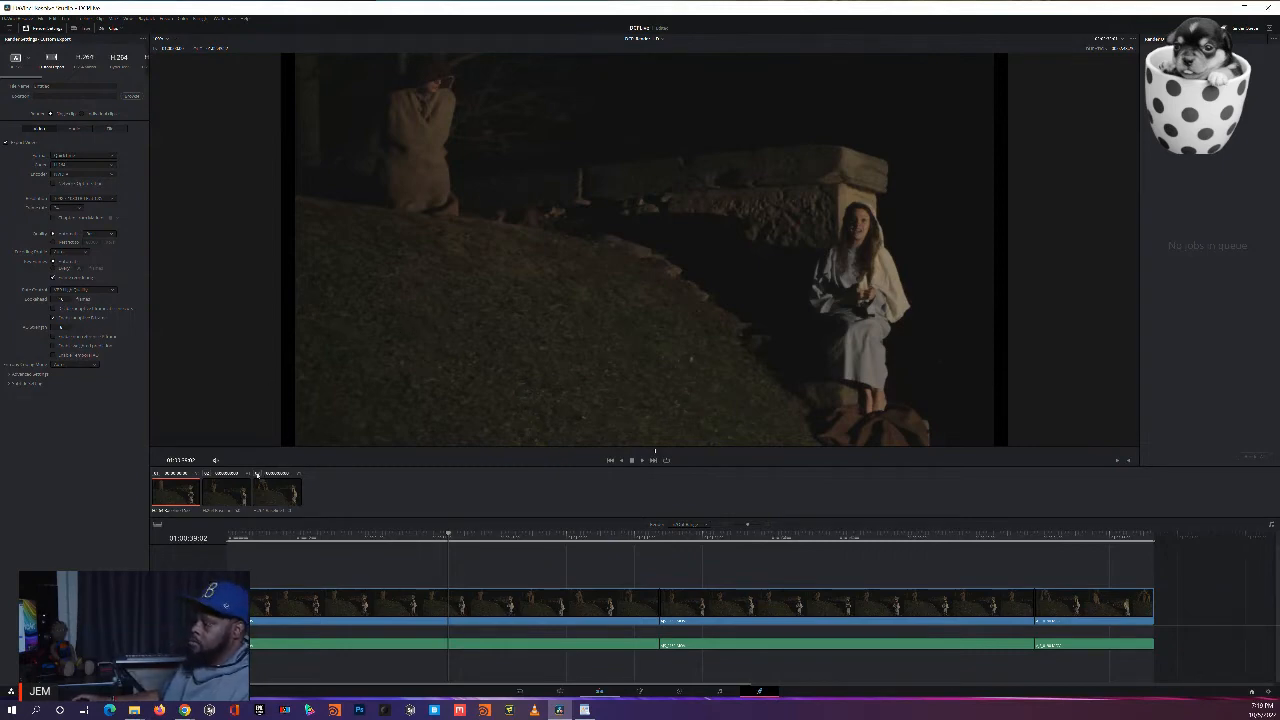
Step: Return to the Edit page and examine the framing of the first night hillside clip at several points along the timeline
click(435, 606)
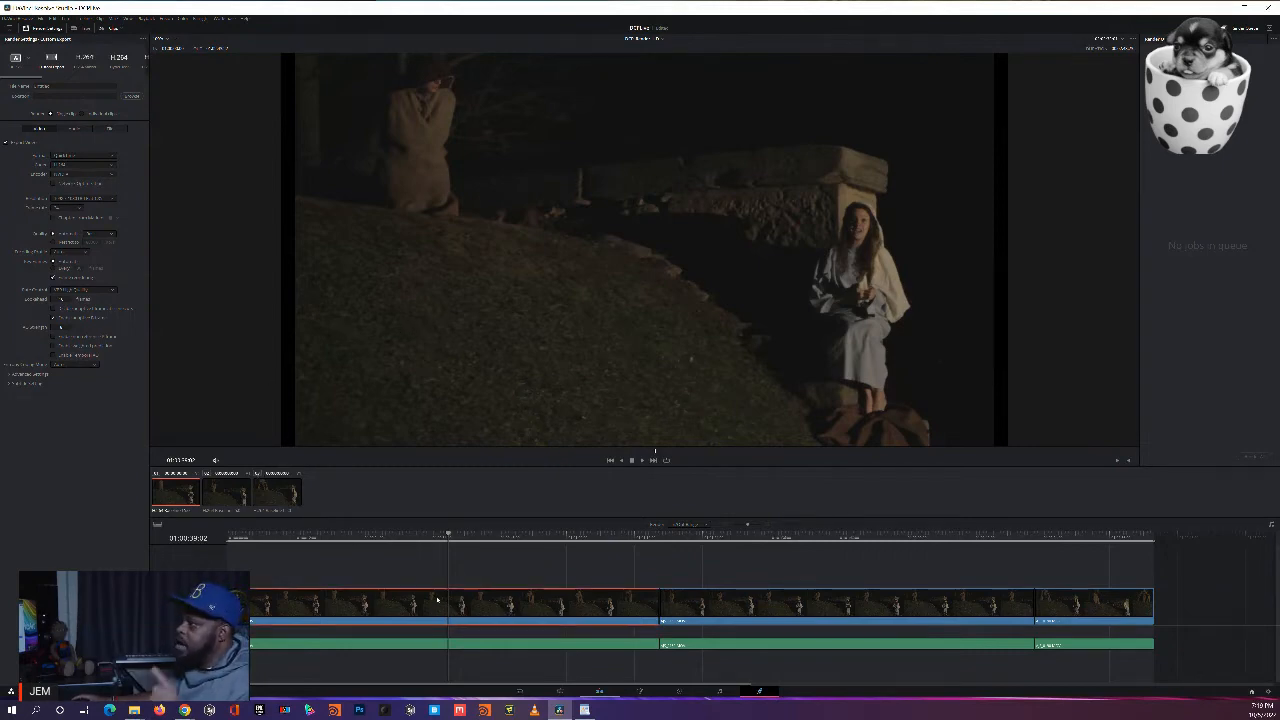
click(600, 691)
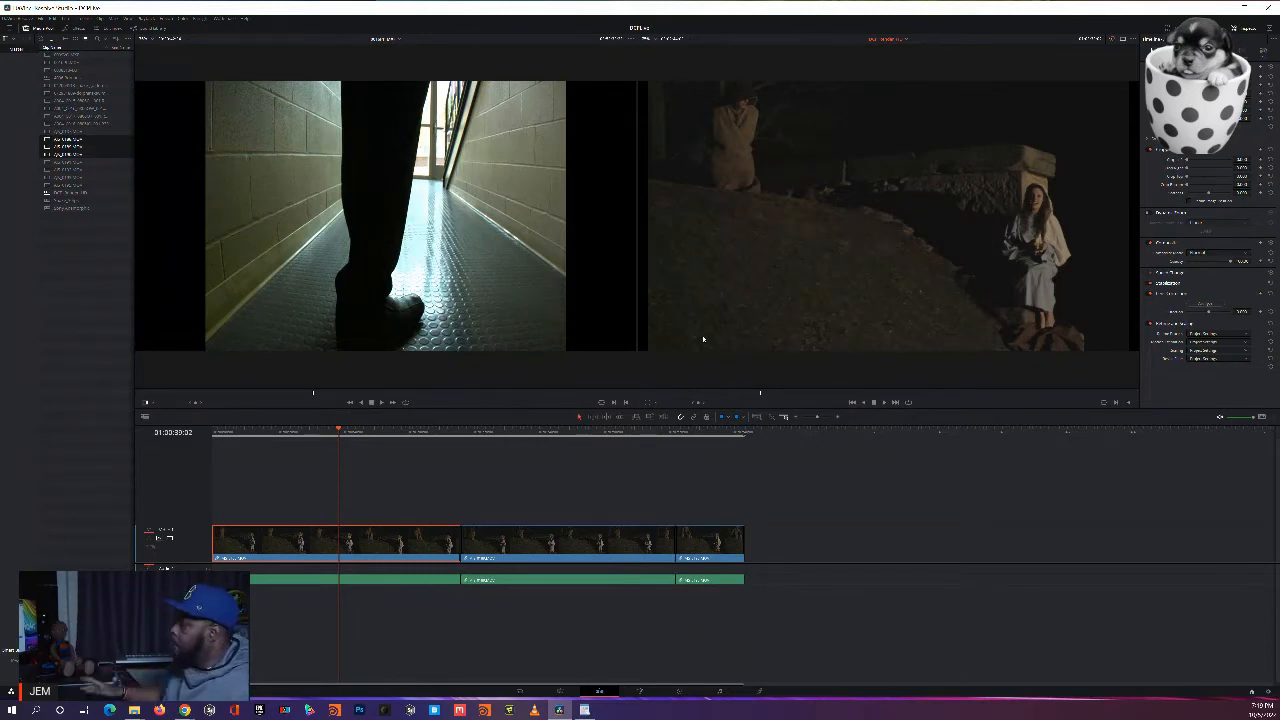
click(436, 431)
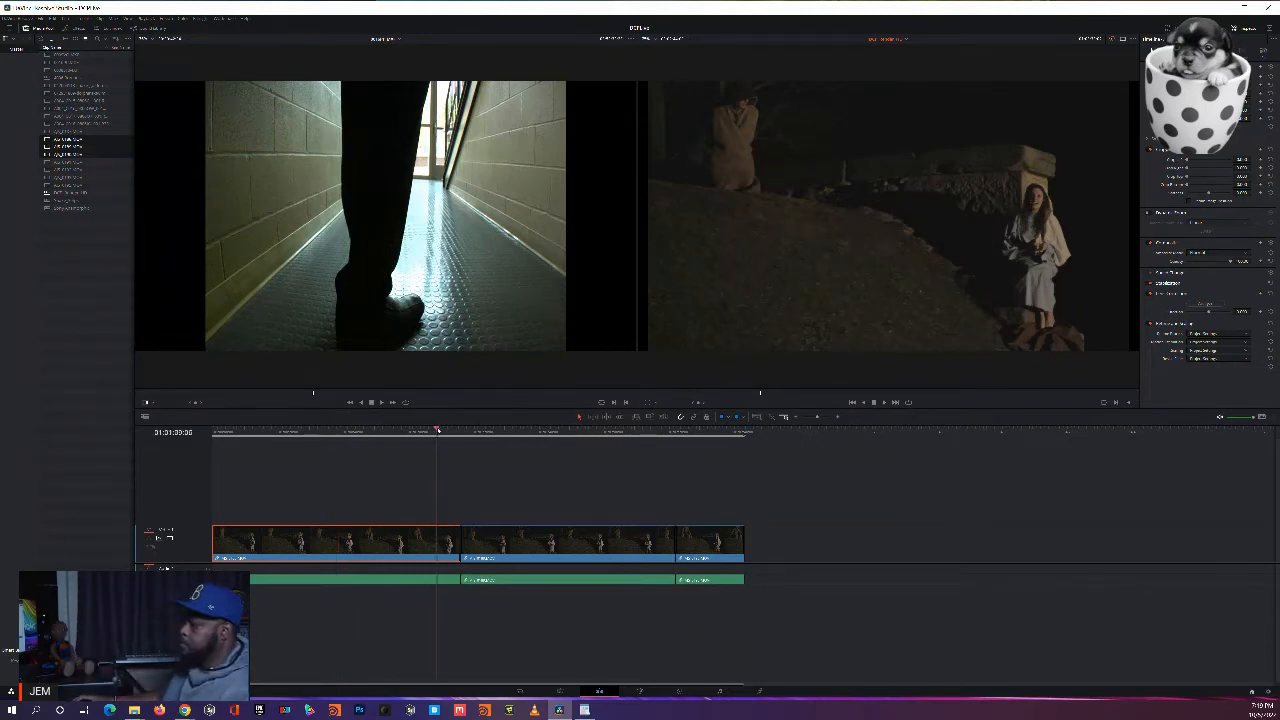
click(388, 431)
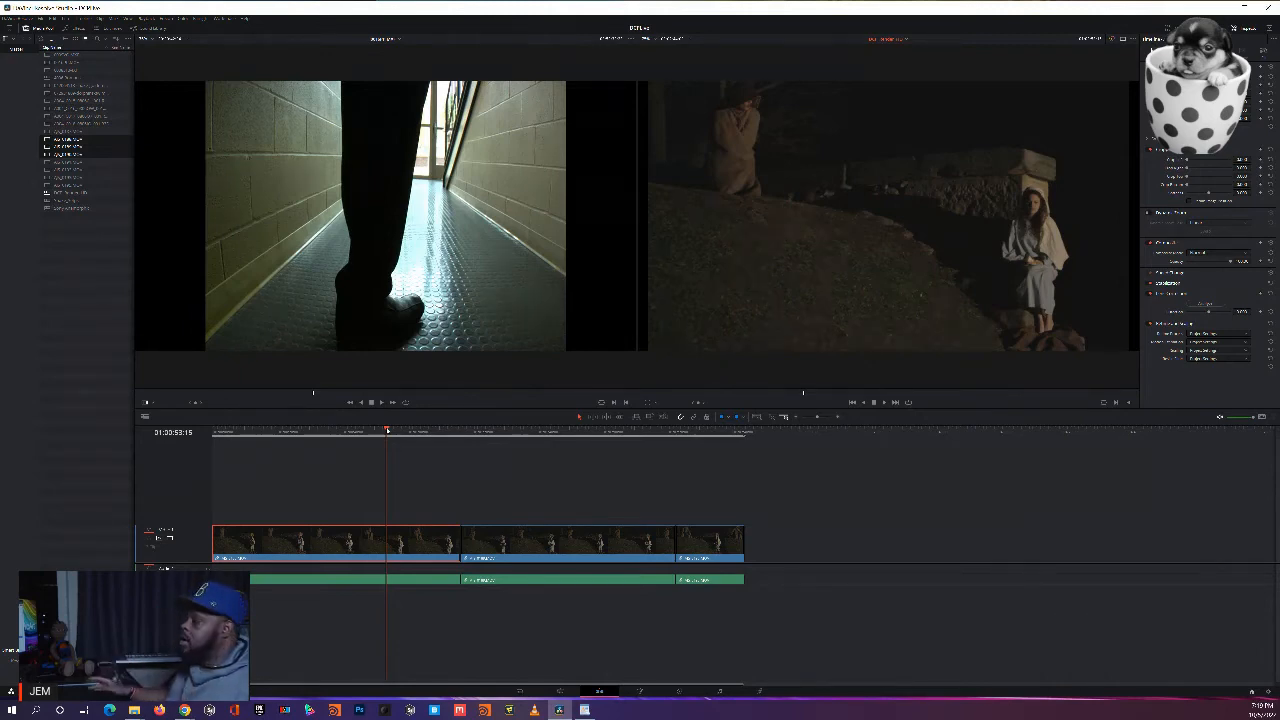
click(408, 430)
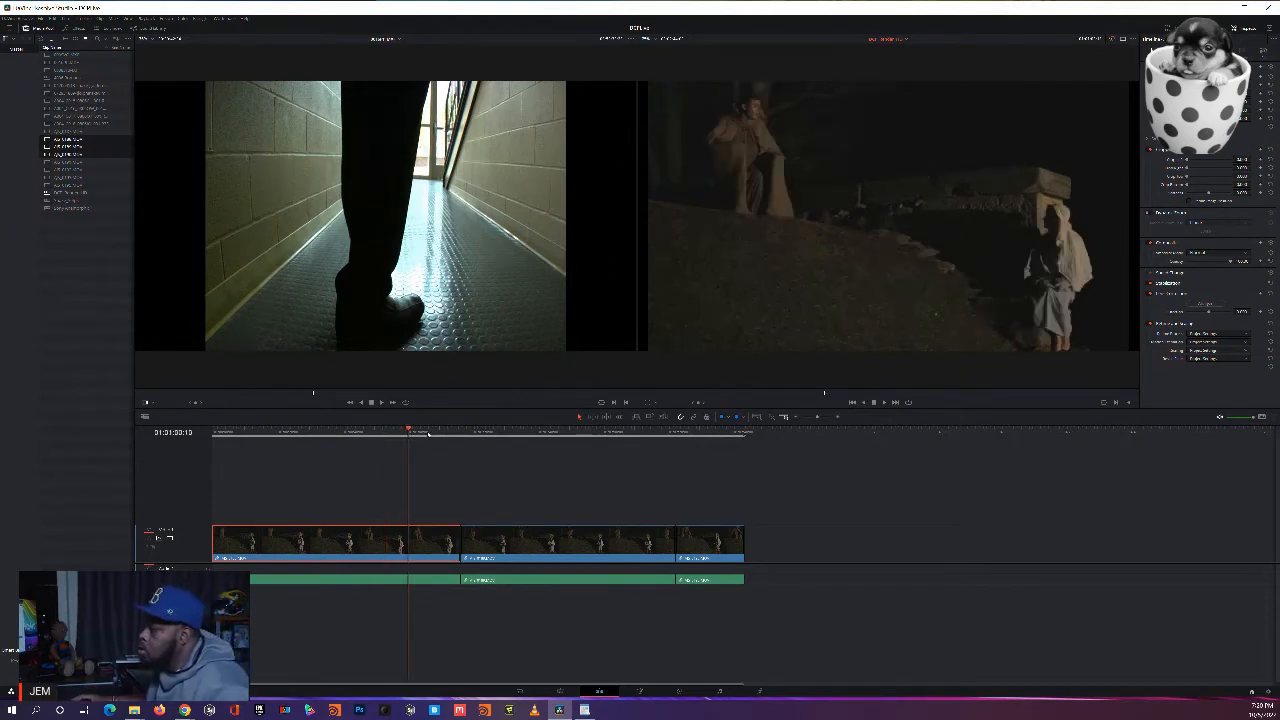
click(428, 432)
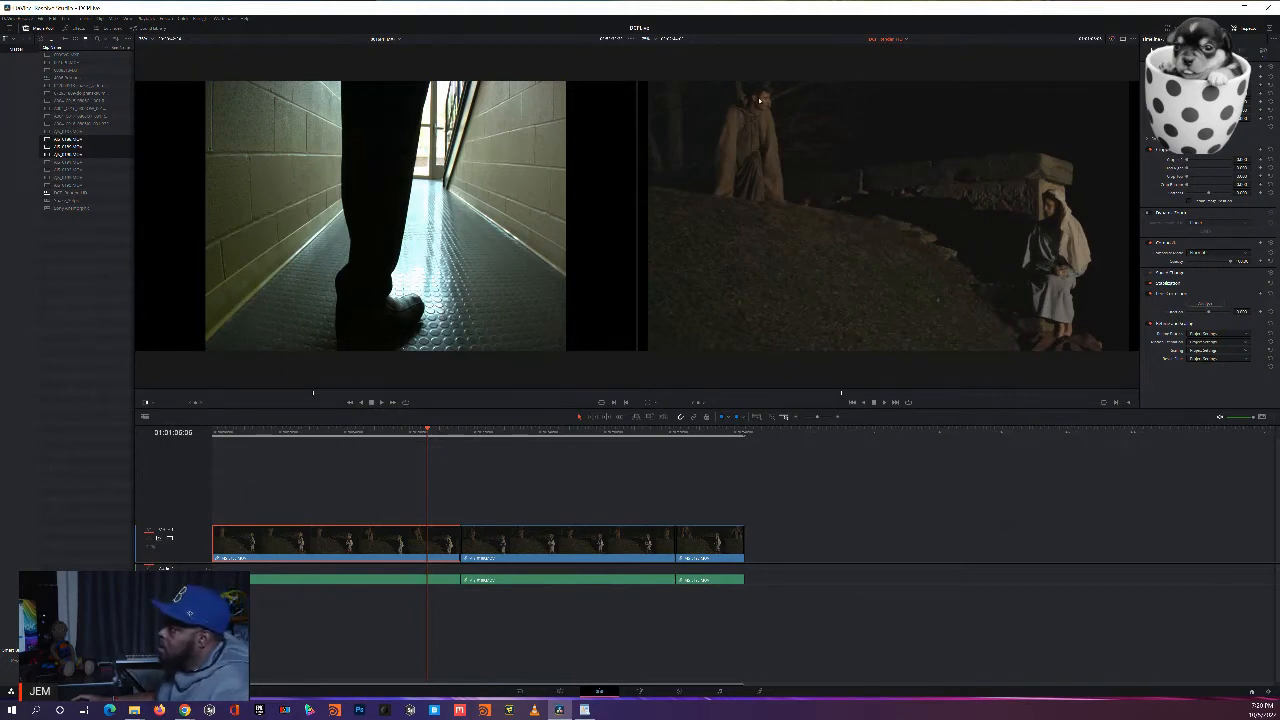
drag(373, 438, 392, 434)
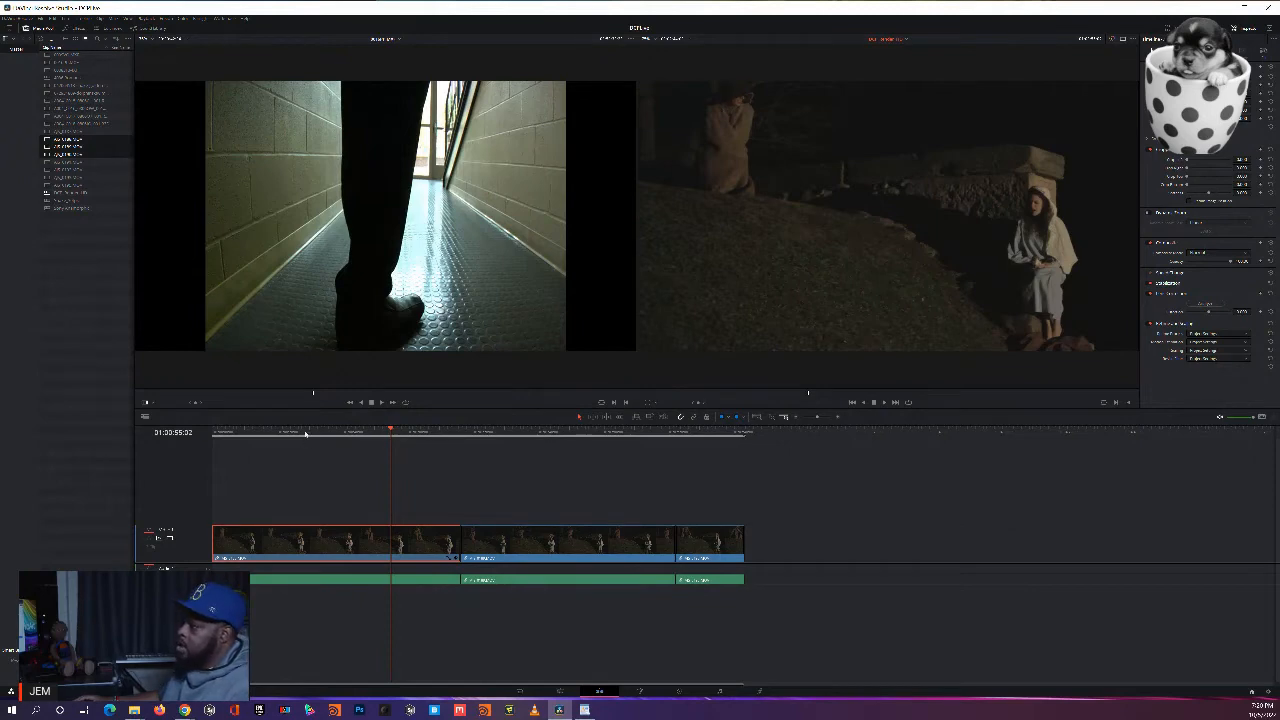
drag(305, 433, 426, 437)
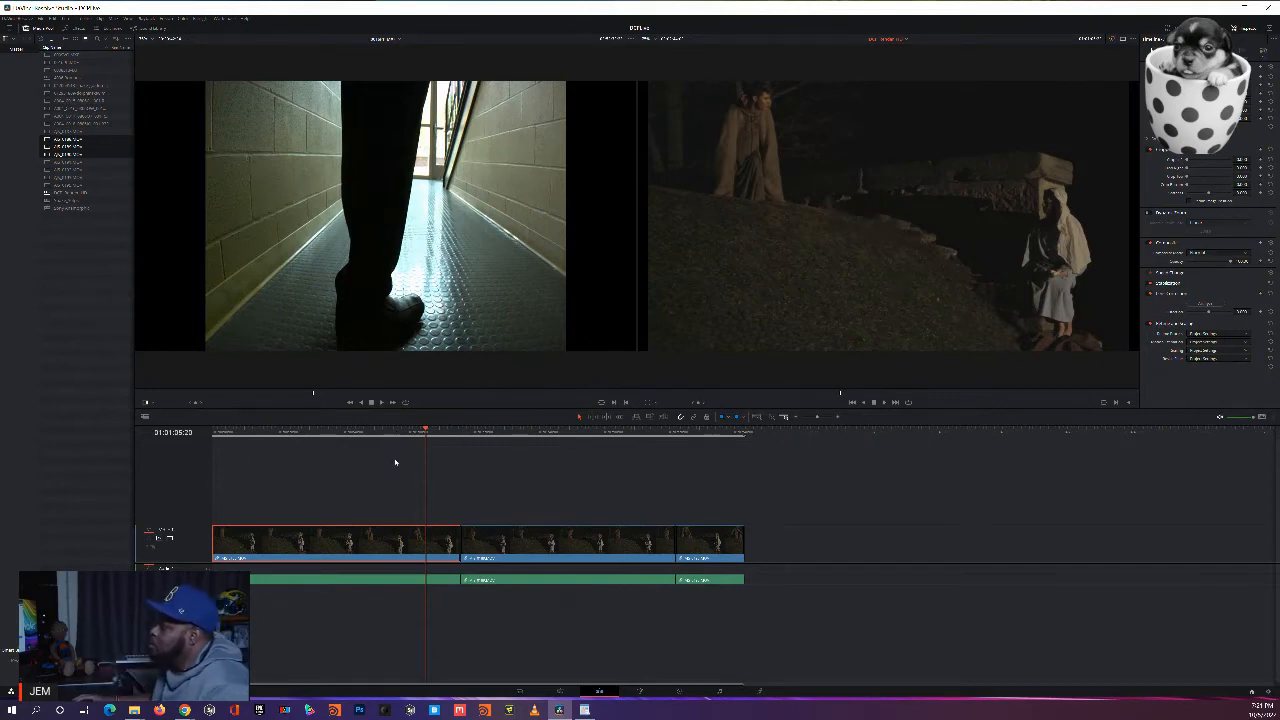
click(442, 432)
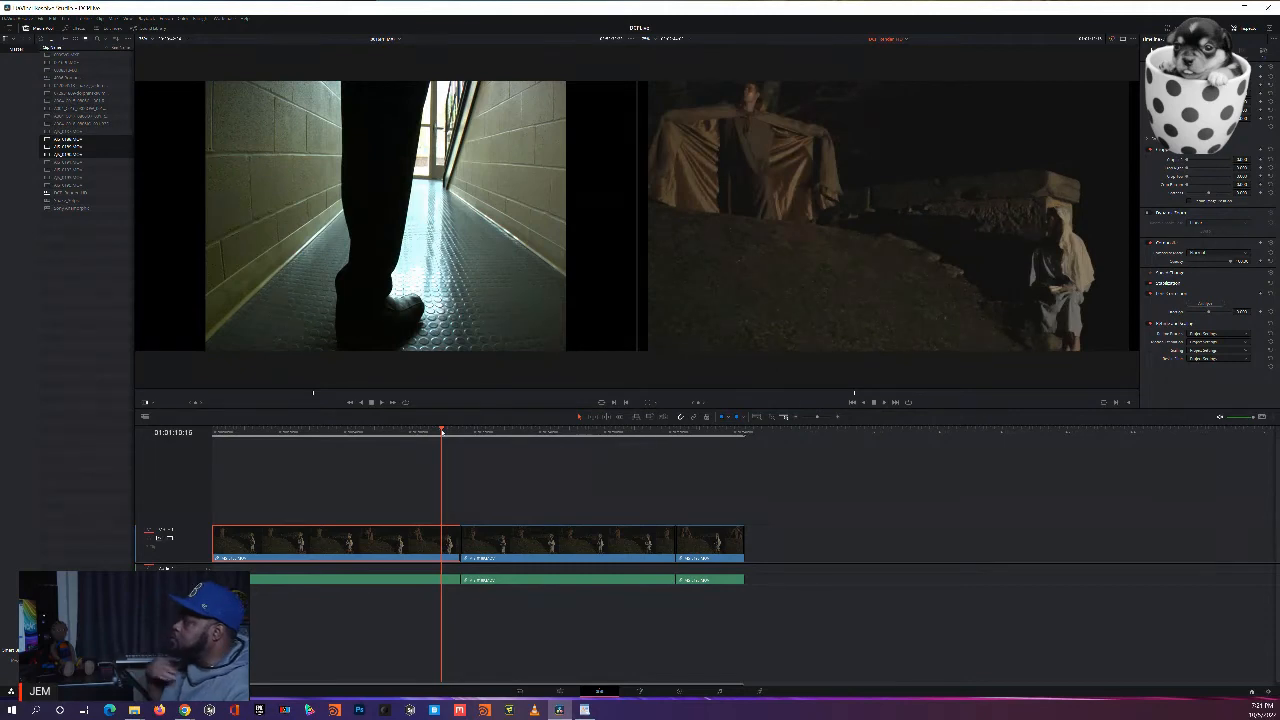
click(371, 432)
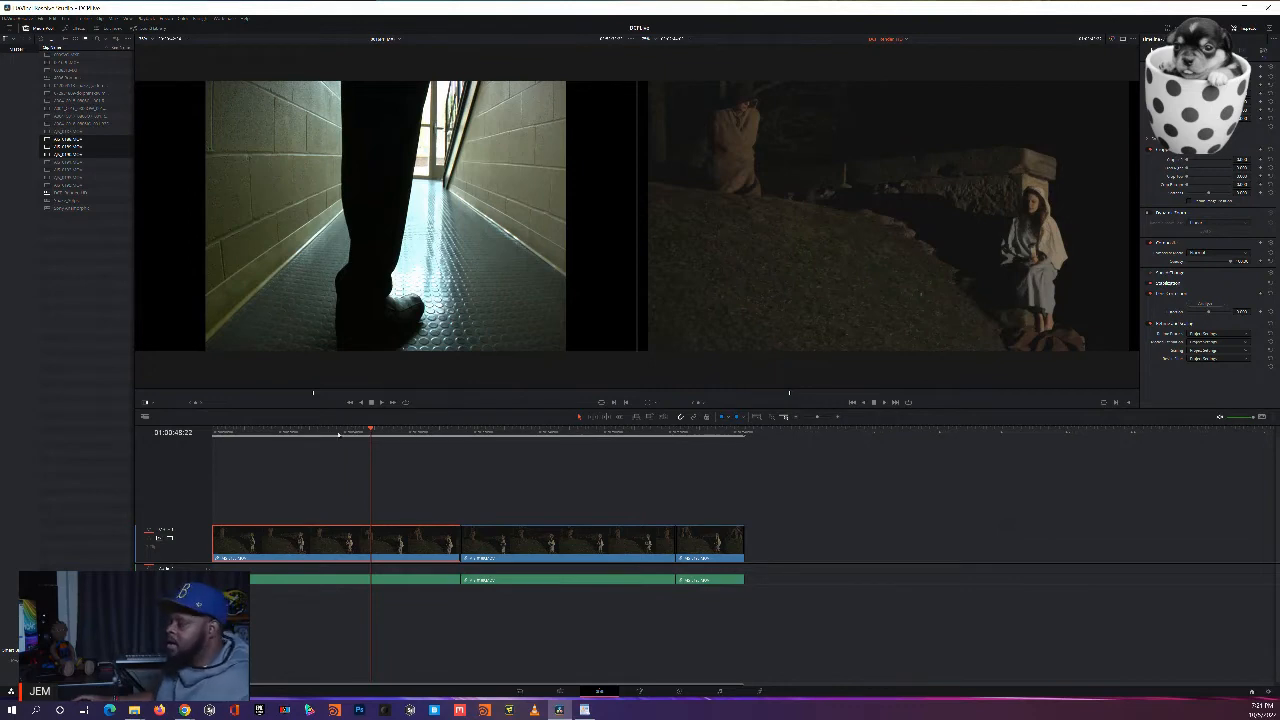
click(338, 432)
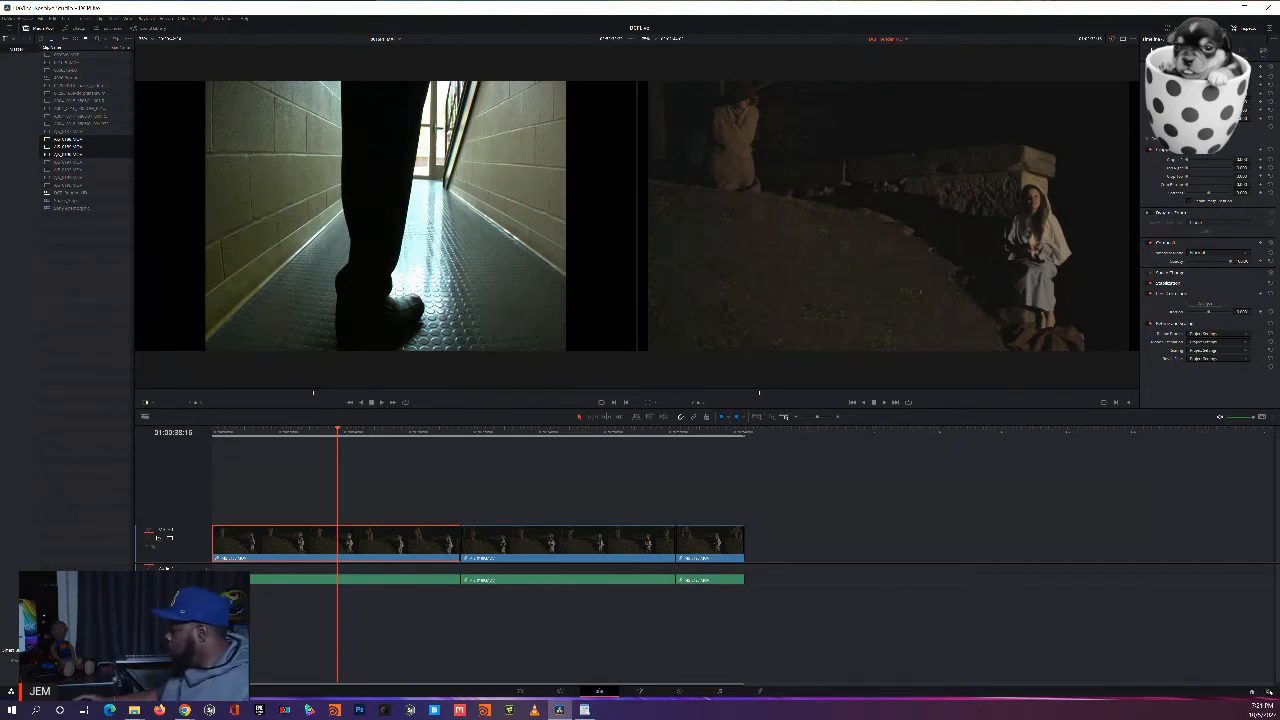
Step: Set the project's timeline resolution to the 3996 x 2160 DCI Flat 1.85 preset and save the settings
click(1252, 691)
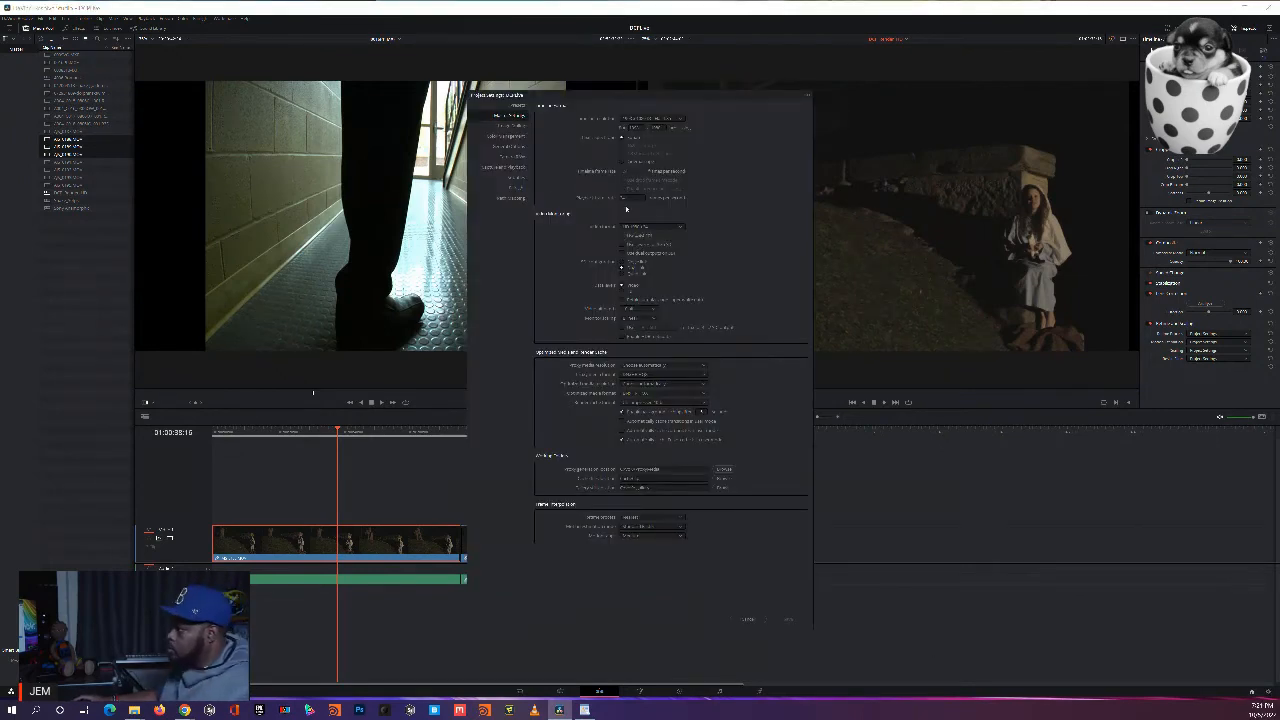
click(664, 120)
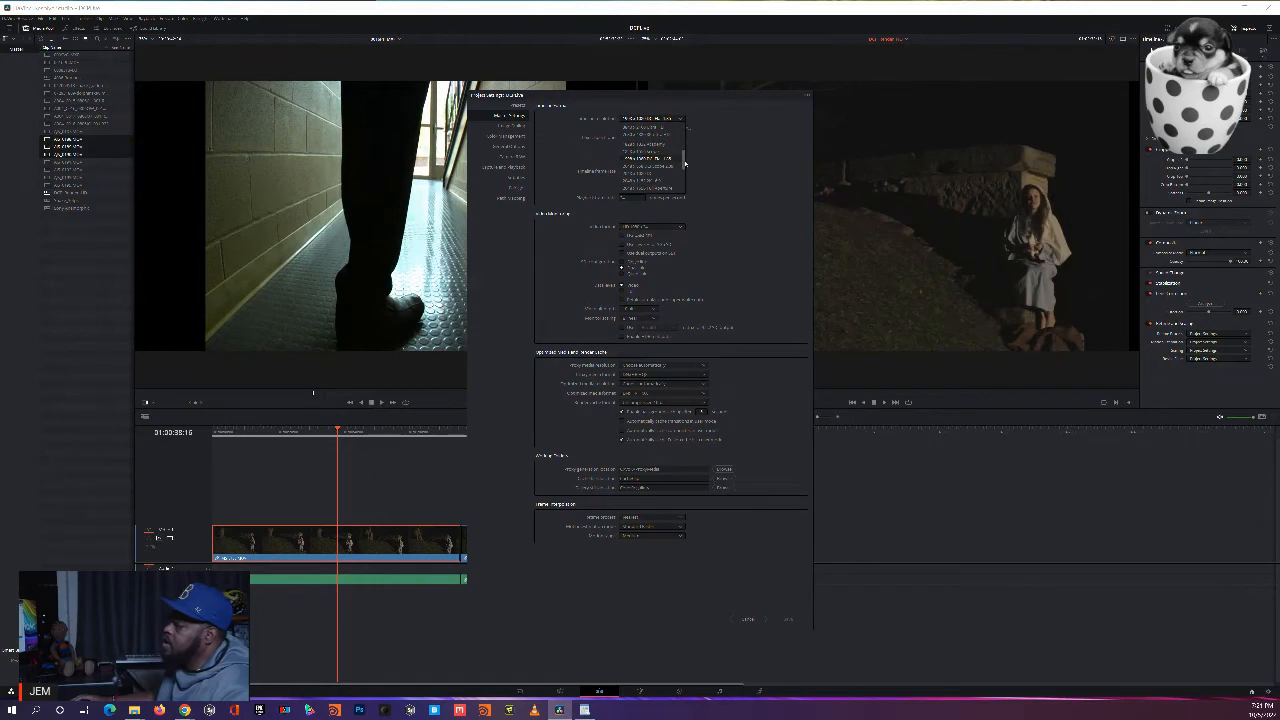
drag(684, 162, 684, 173)
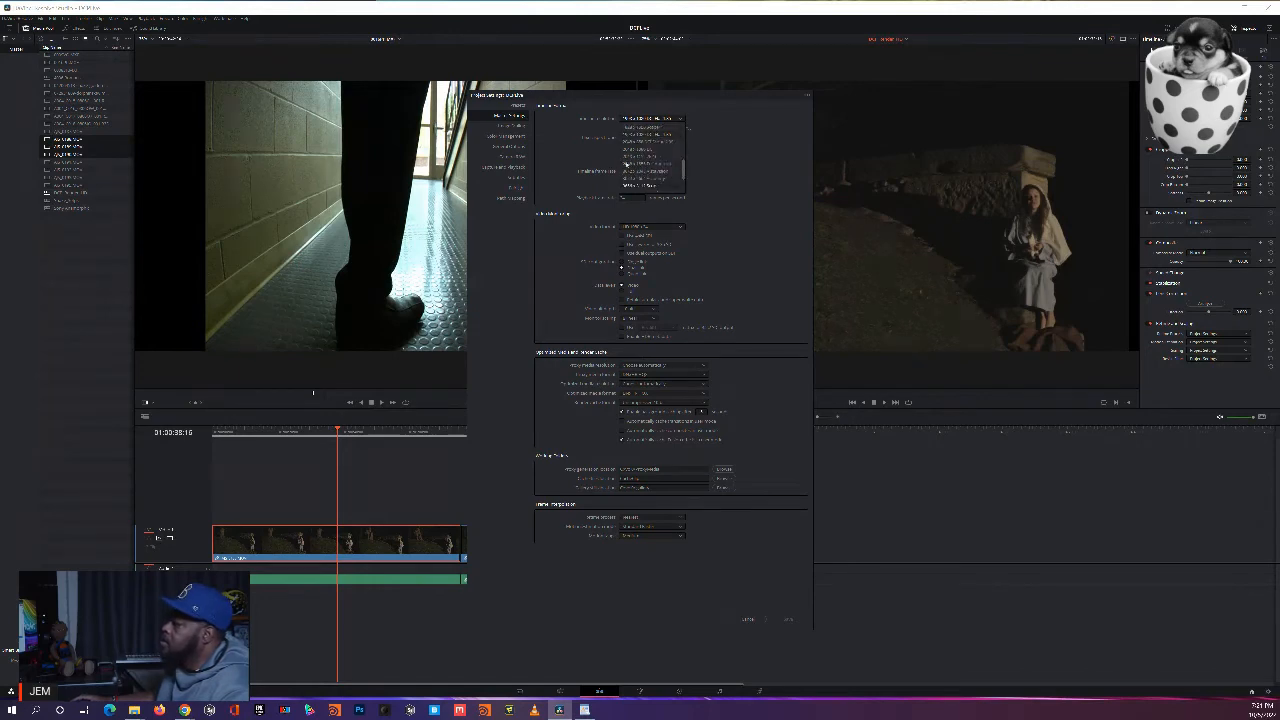
scroll(626, 163, down, 2)
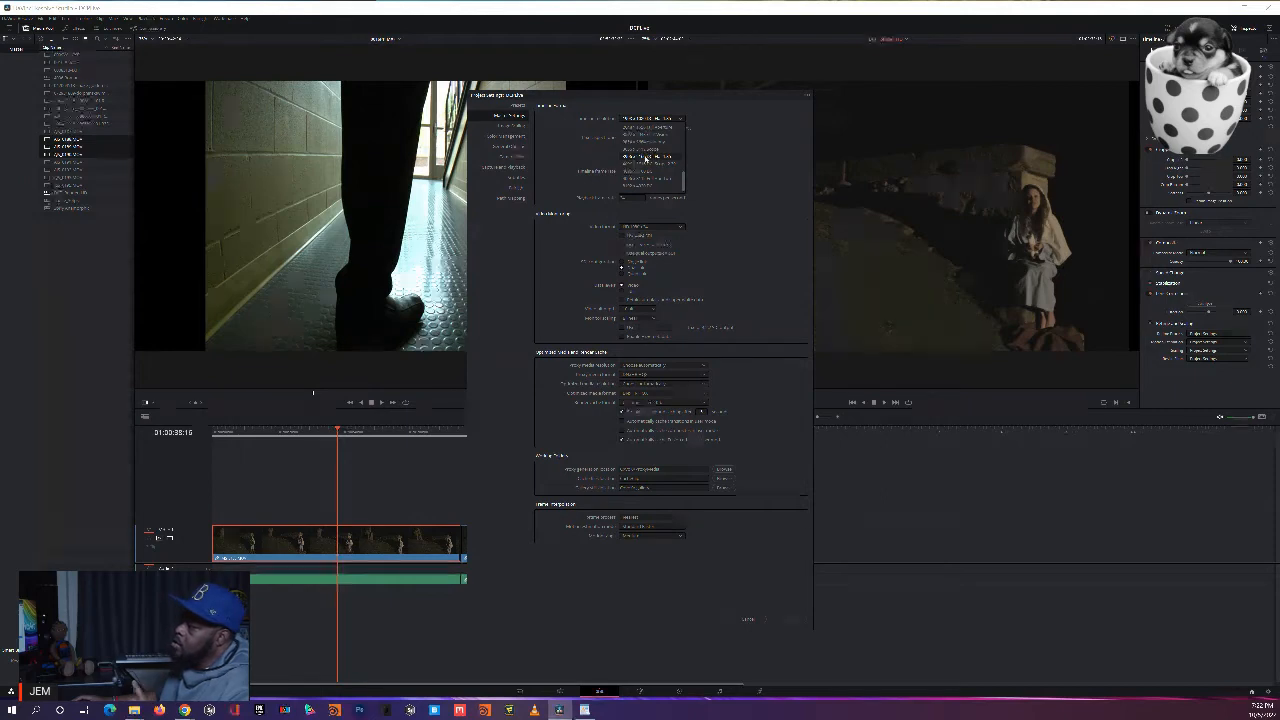
click(646, 157)
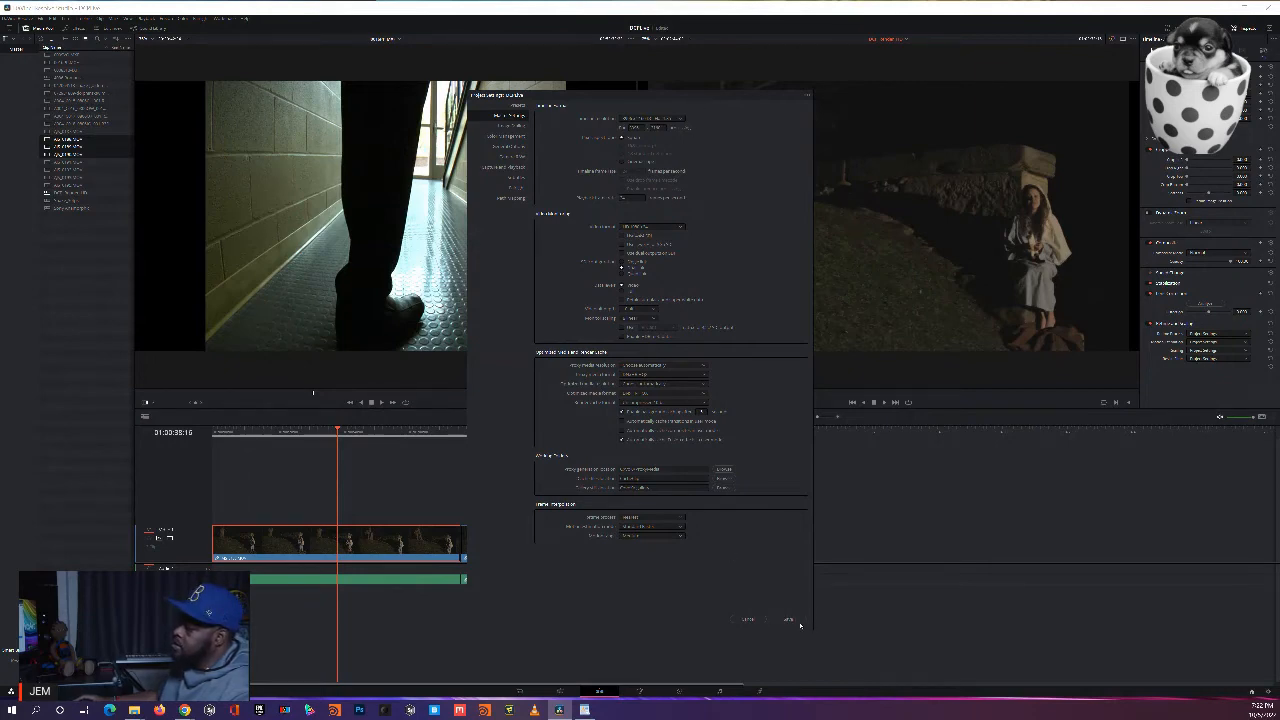
click(790, 620)
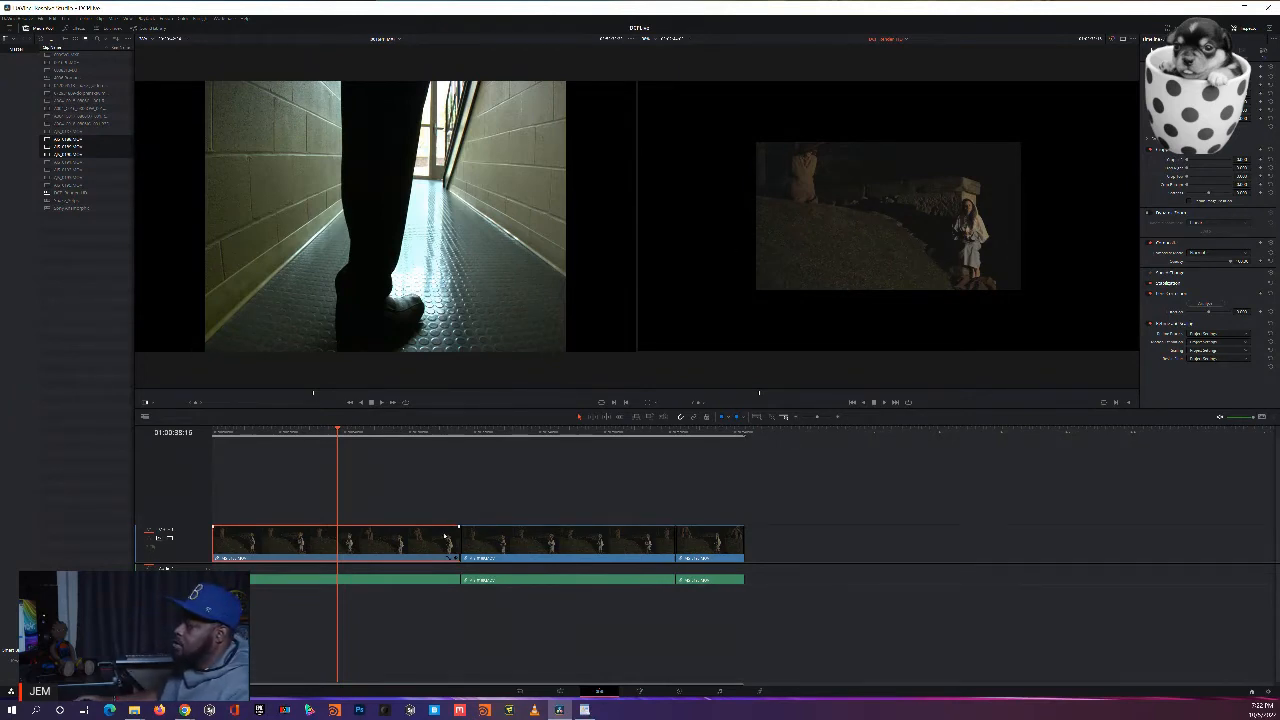
Step: Delete all three night hillside clips, including their audio, from the timeline
drag(315, 497, 578, 606)
drag(298, 506, 760, 612)
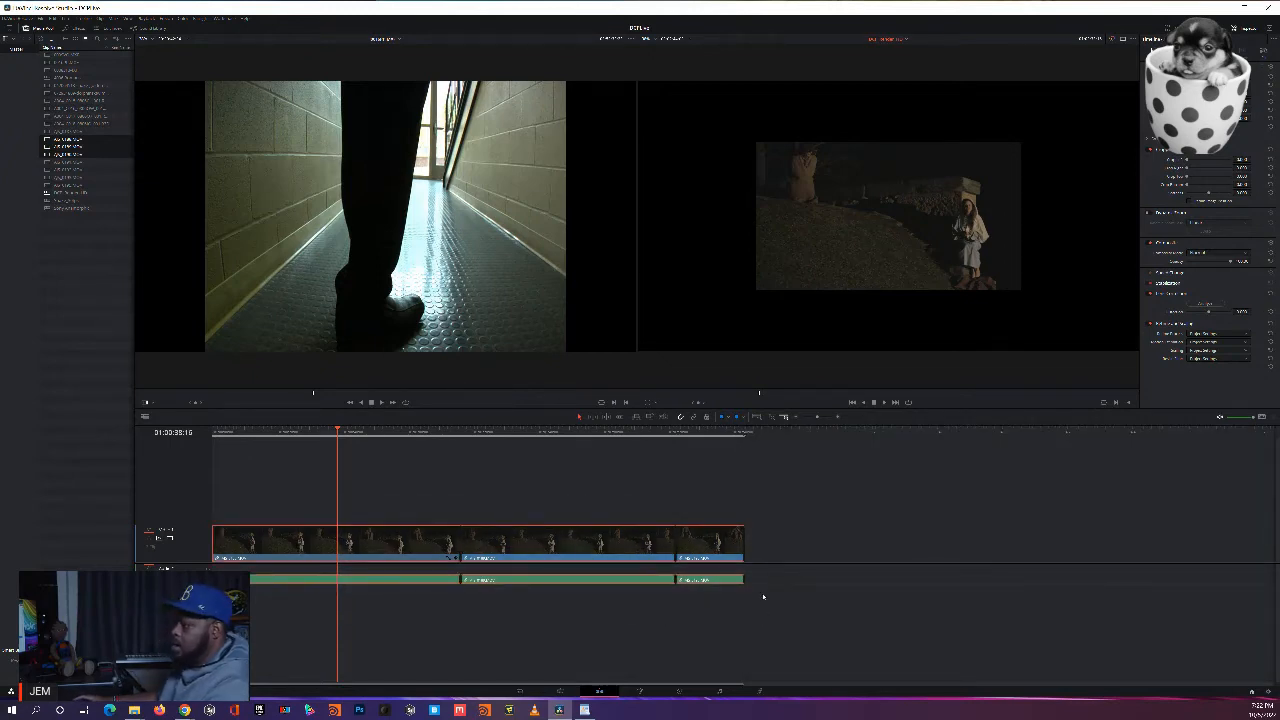
key(Delete)
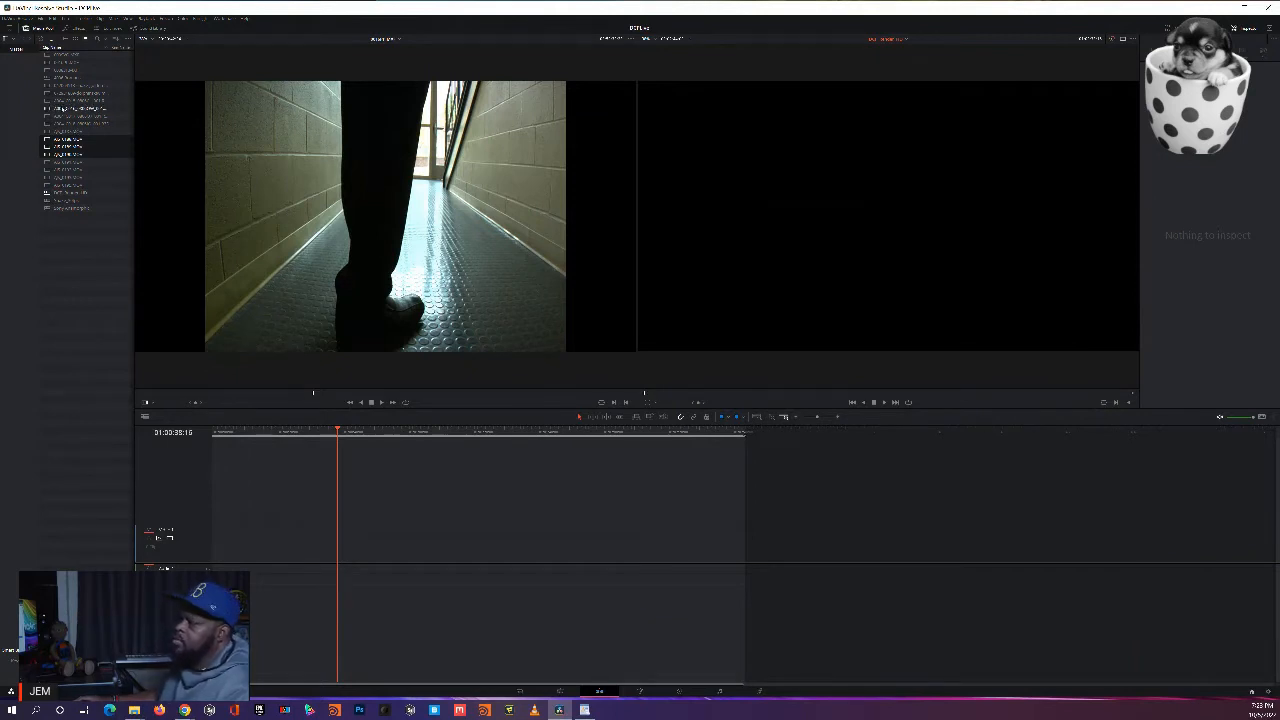
Step: Open the sword-fight timeline from the media pool, select its clips, and park the playhead in the first clip
click(46, 78)
double_click(46, 78)
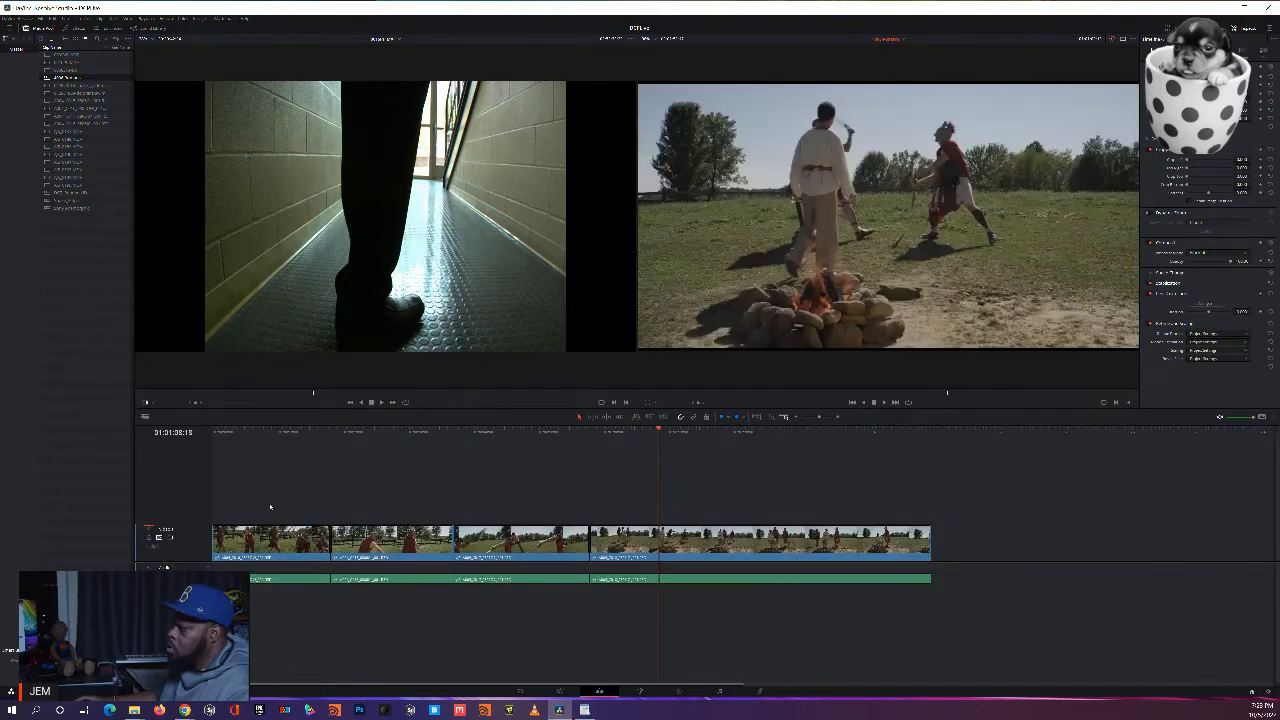
drag(269, 505, 859, 645)
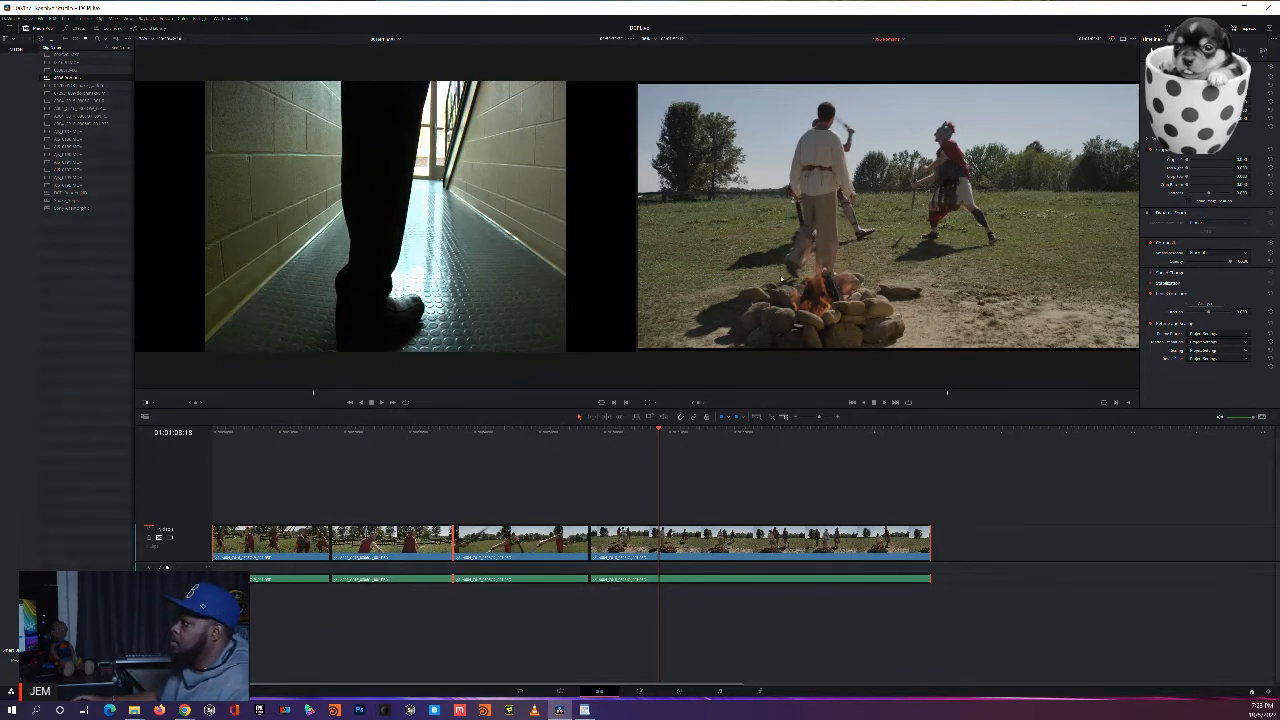
click(267, 432)
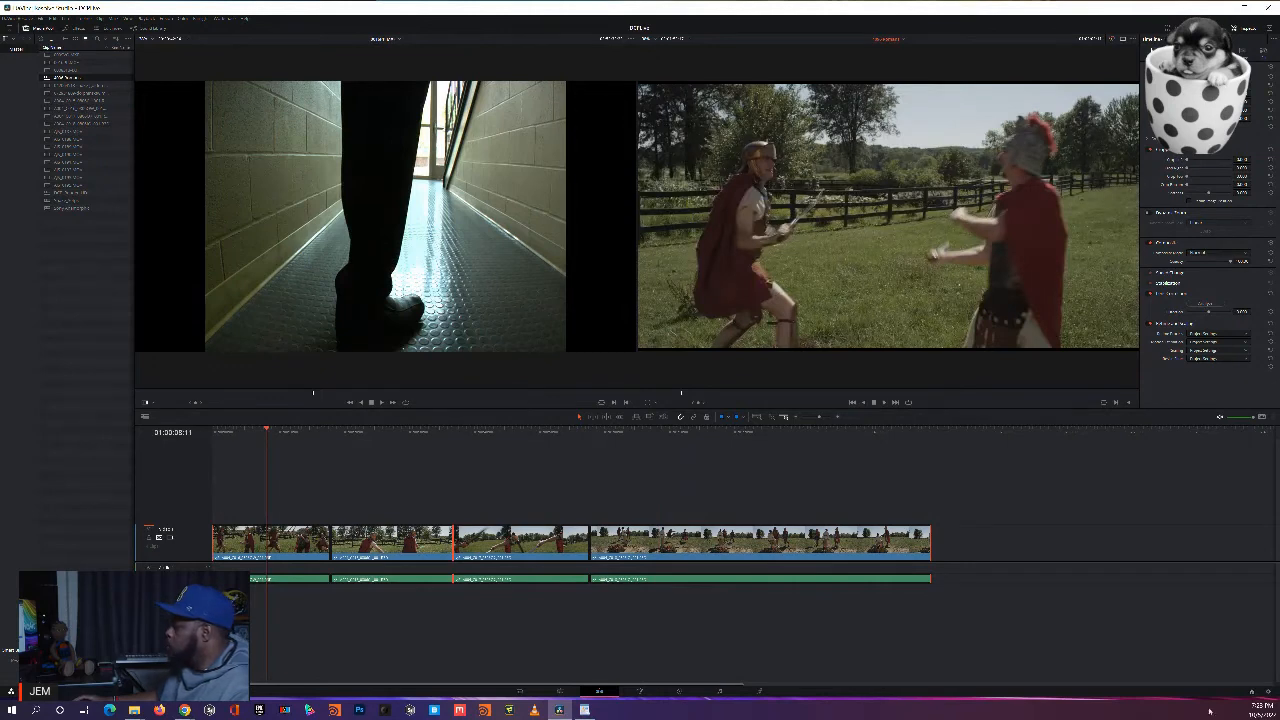
Step: Review the project settings without changing them, consult the DCI resolution notes in WordPad, and return to DaVinci Resolve
click(1268, 692)
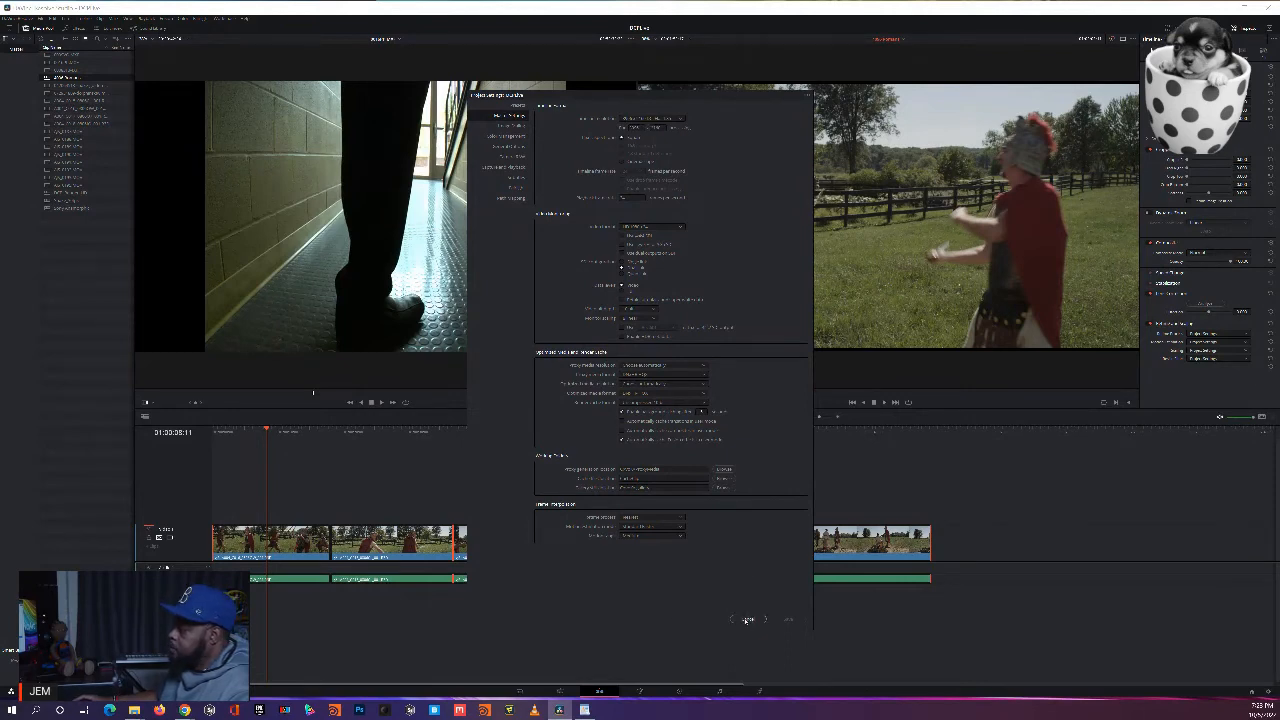
click(748, 620)
click(349, 505)
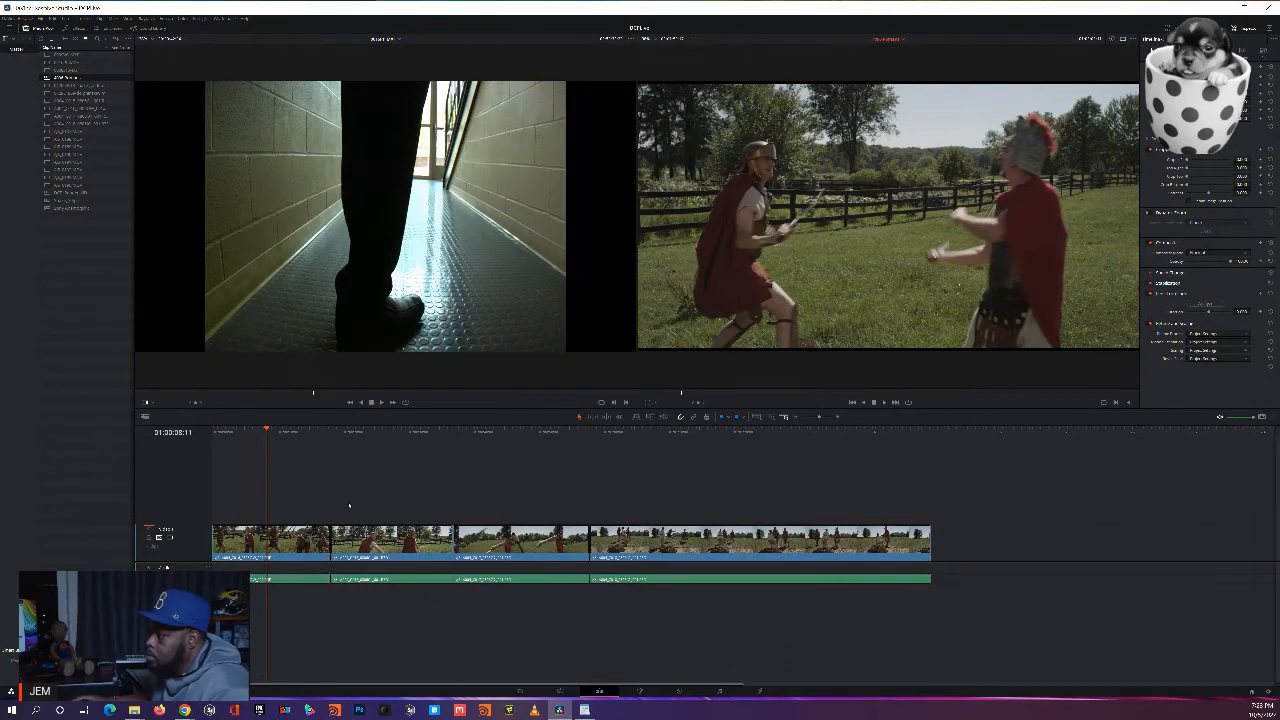
right_click(290, 545)
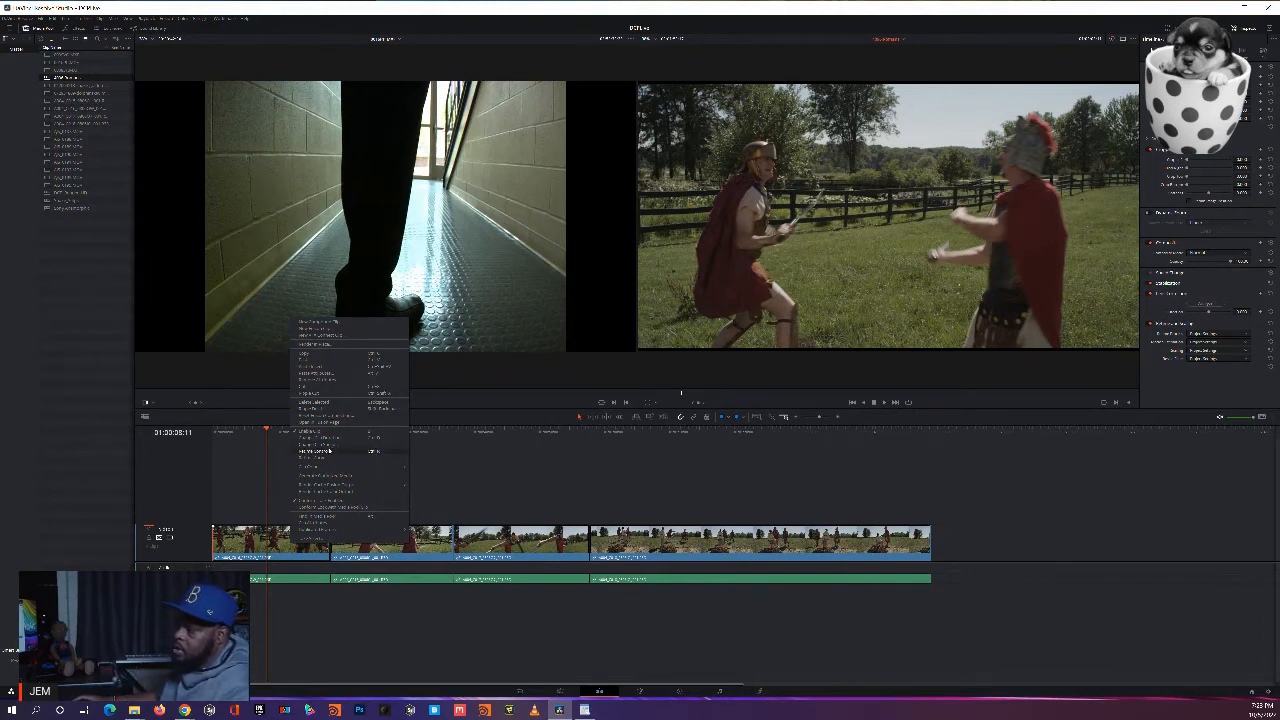
click(494, 459)
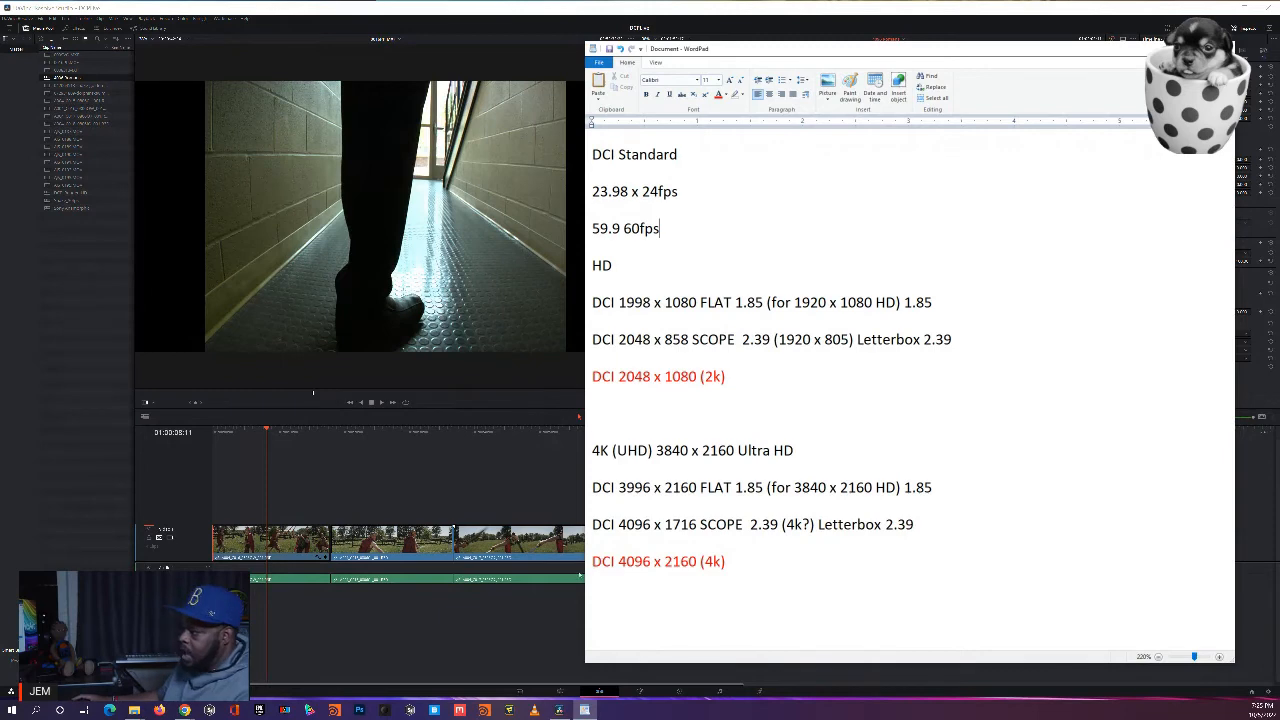
key(alt+Tab)
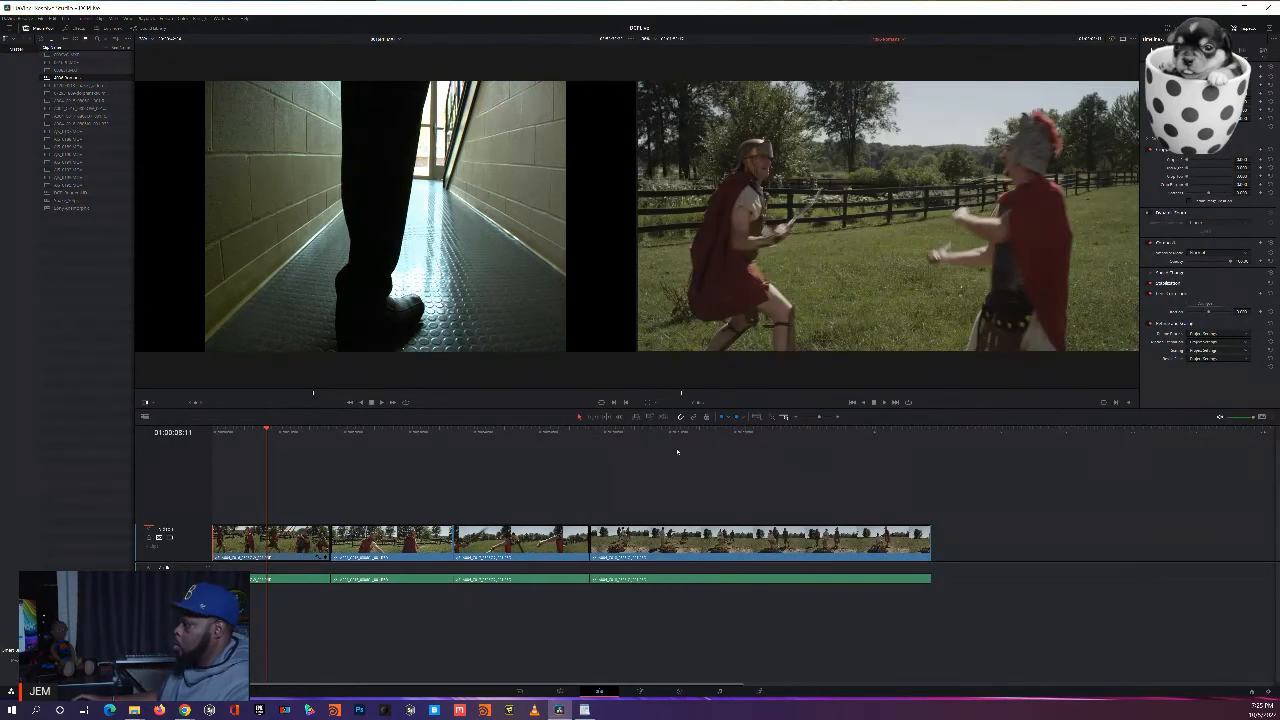
Step: Set the project's timeline resolution to the 4096 x 2160 DCI 4K preset and save the settings
click(1268, 689)
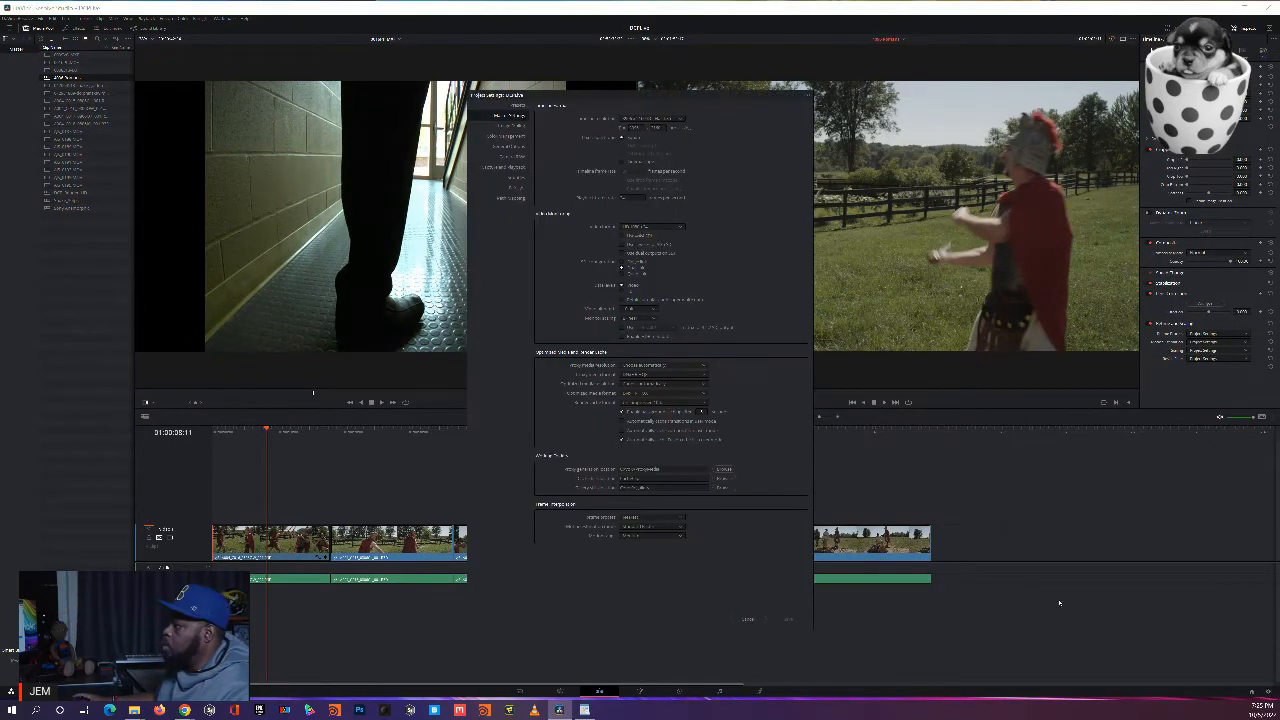
click(668, 124)
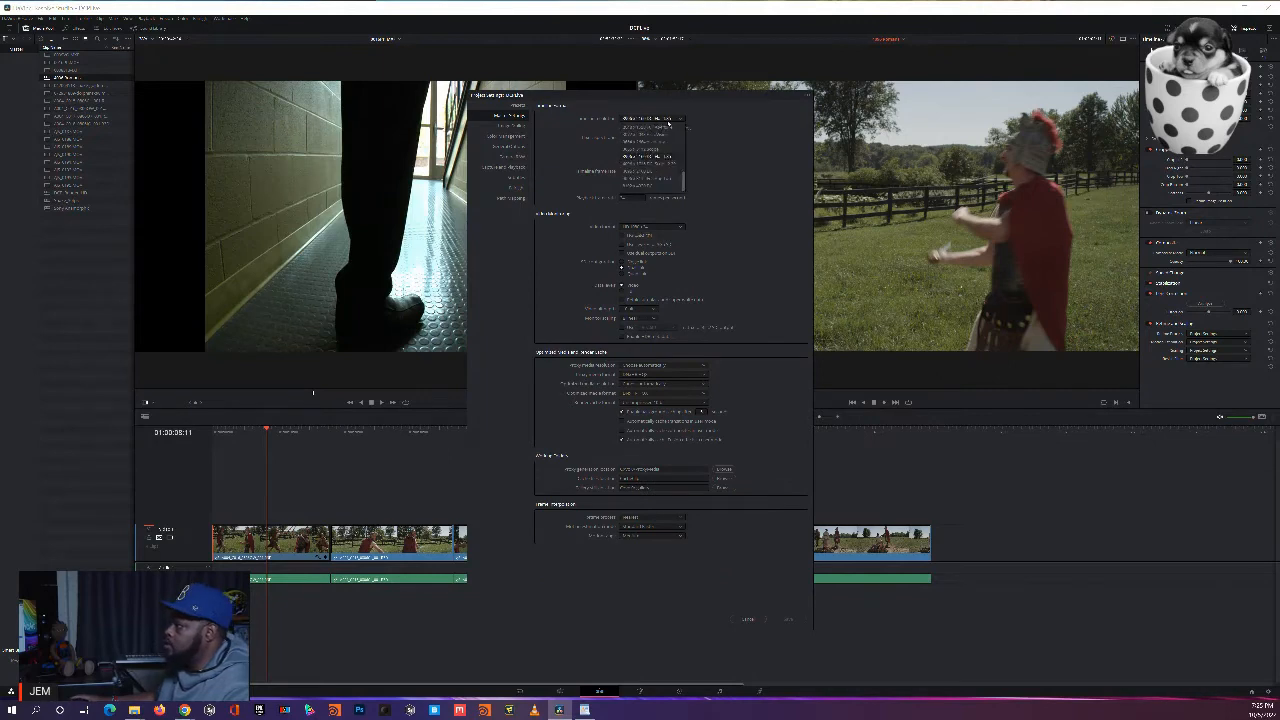
click(640, 171)
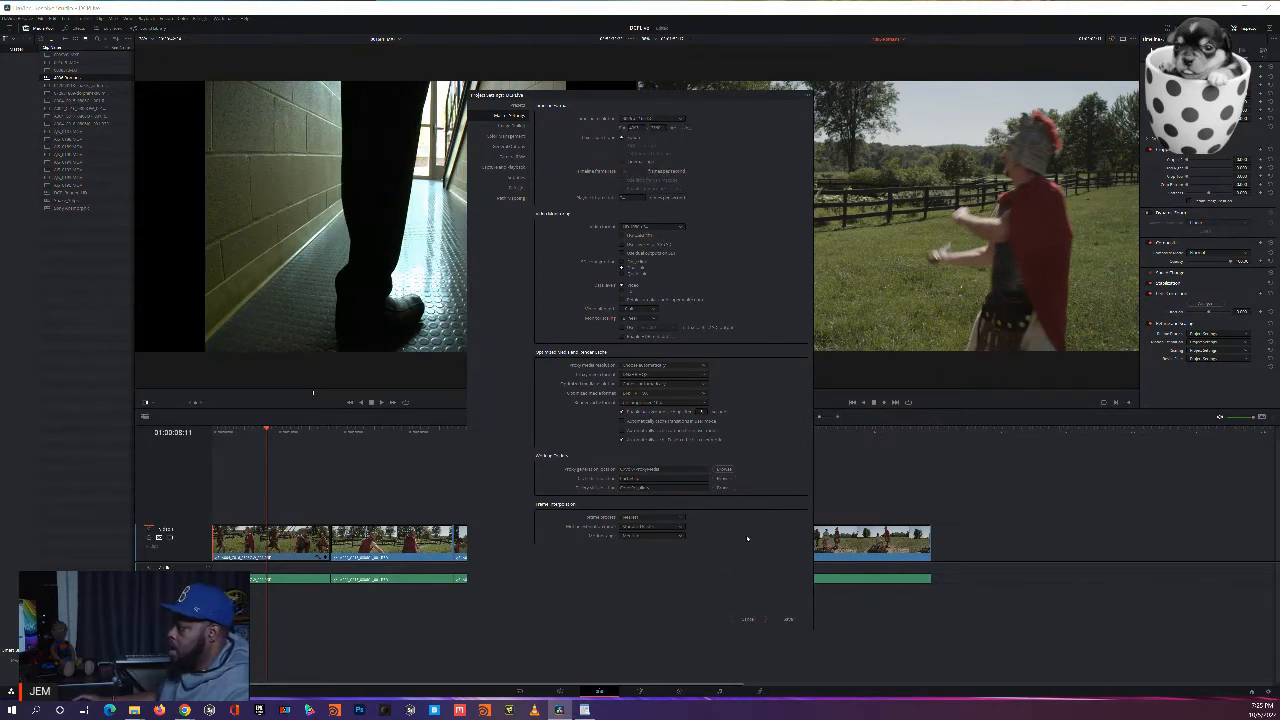
click(785, 618)
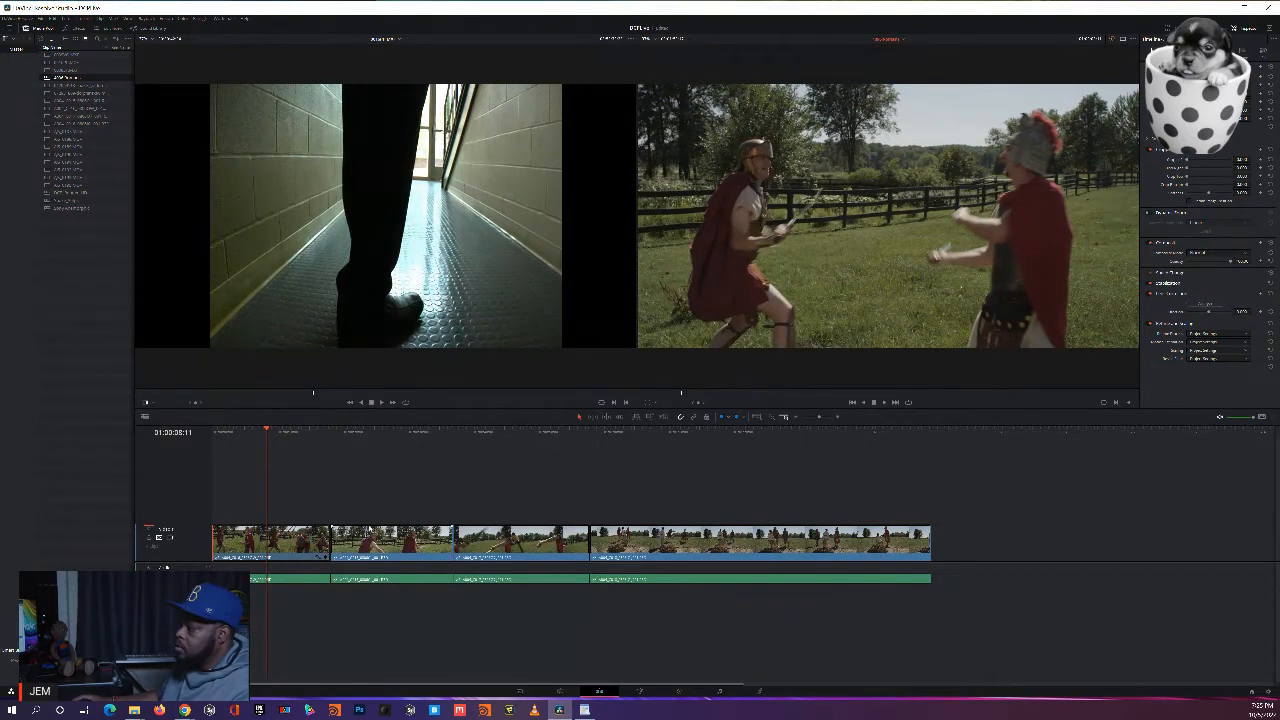
Step: Switch the timeline resolution back to 3996 x 2160 DCI Flat 1.85, save, and check the framing of the first sword-fight clip
click(399, 432)
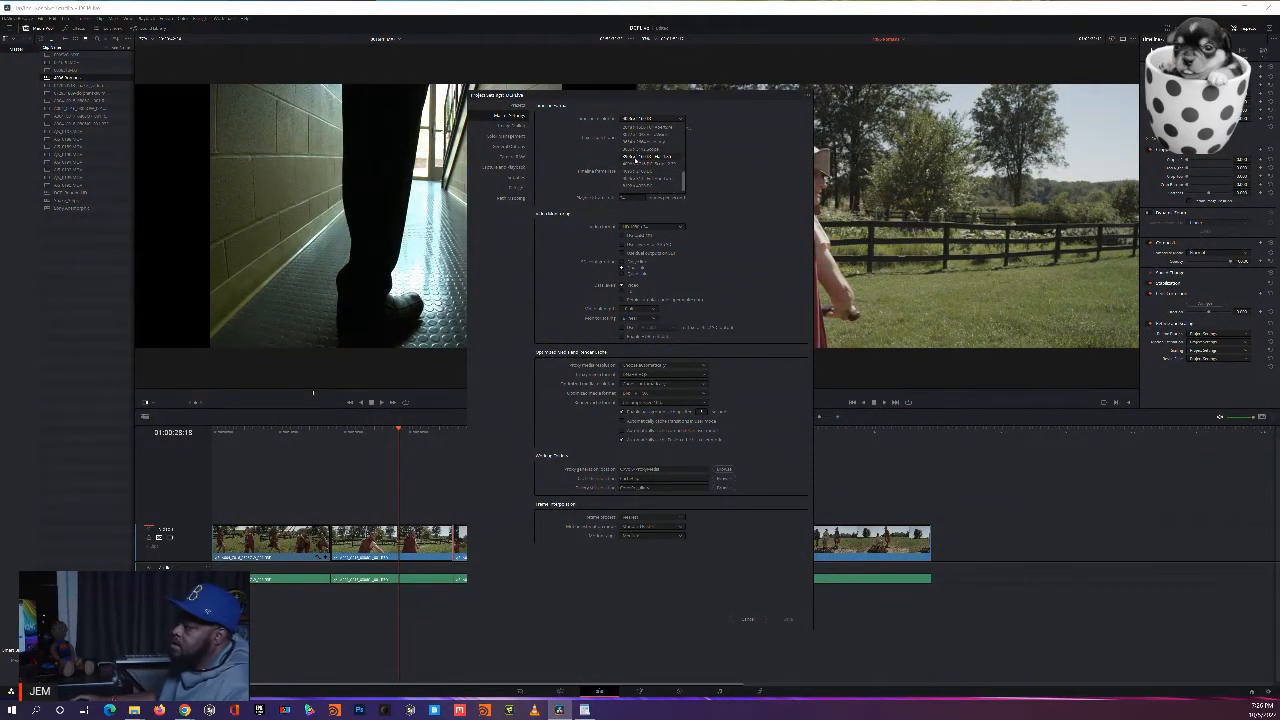
click(640, 157)
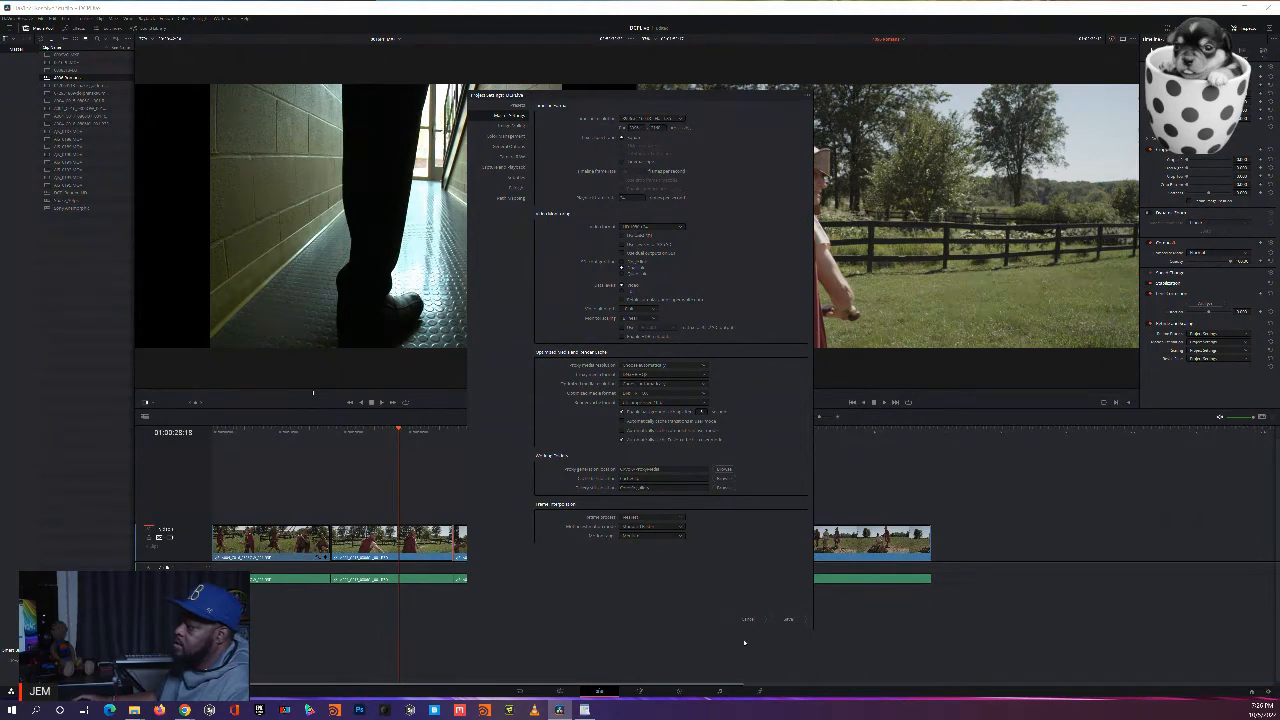
click(788, 620)
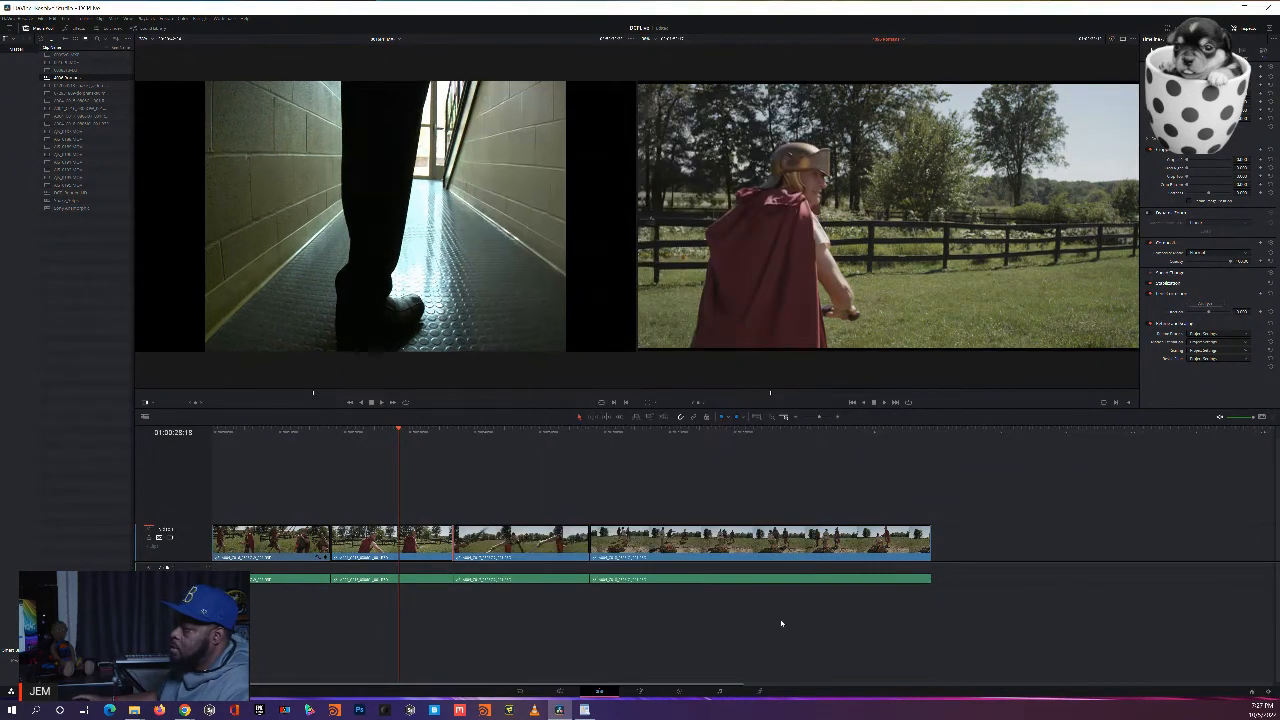
click(289, 431)
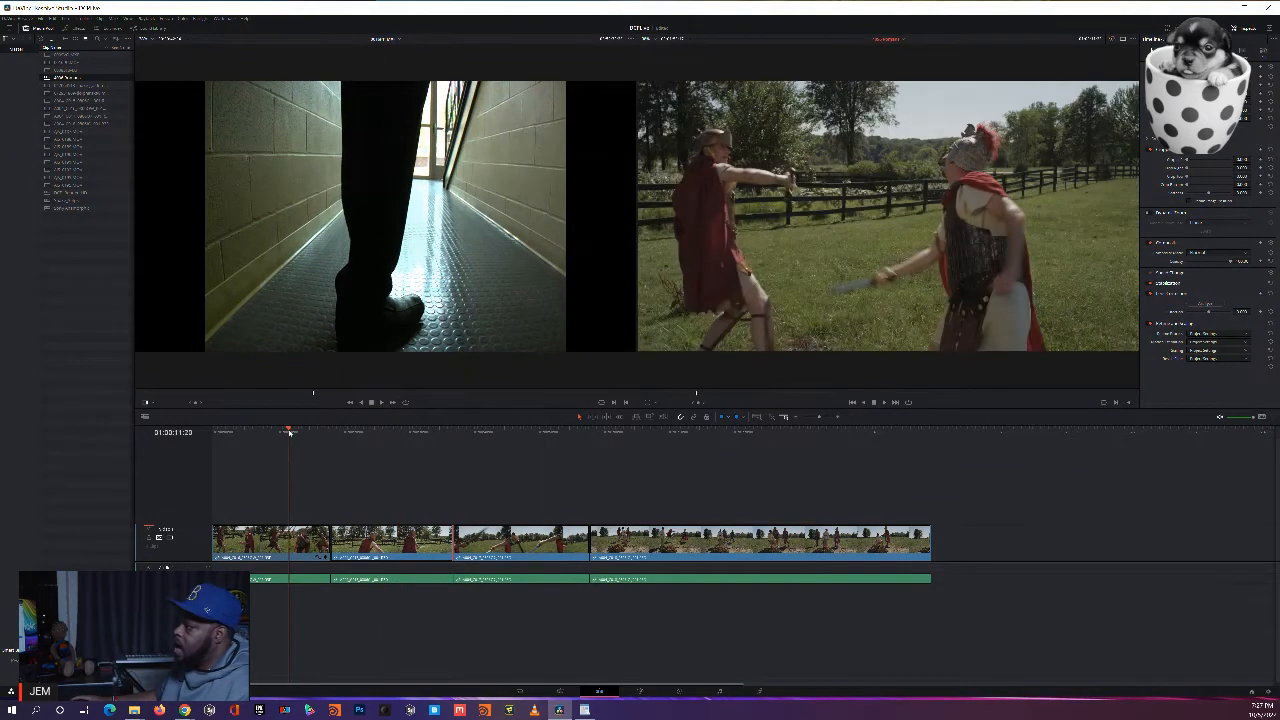
Step: Check the framing and zoom value of the second sword-fight clip, and compare it with the first clip
click(375, 431)
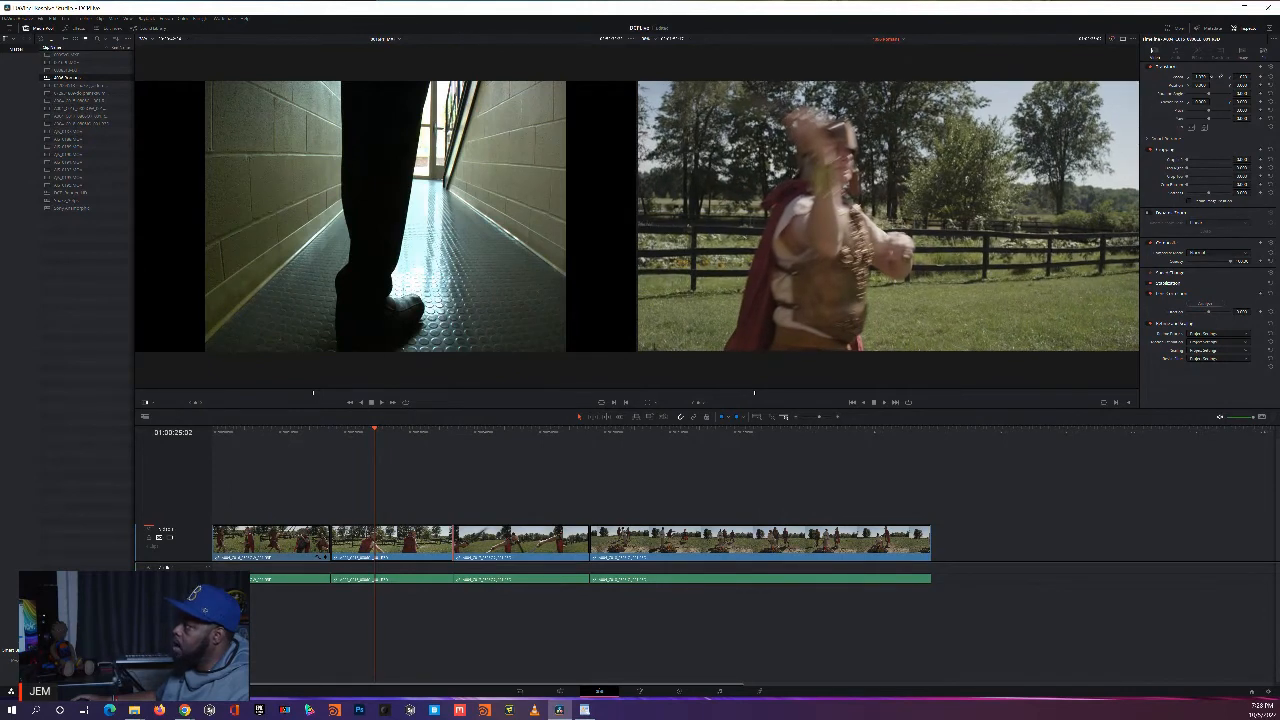
double_click(1201, 77)
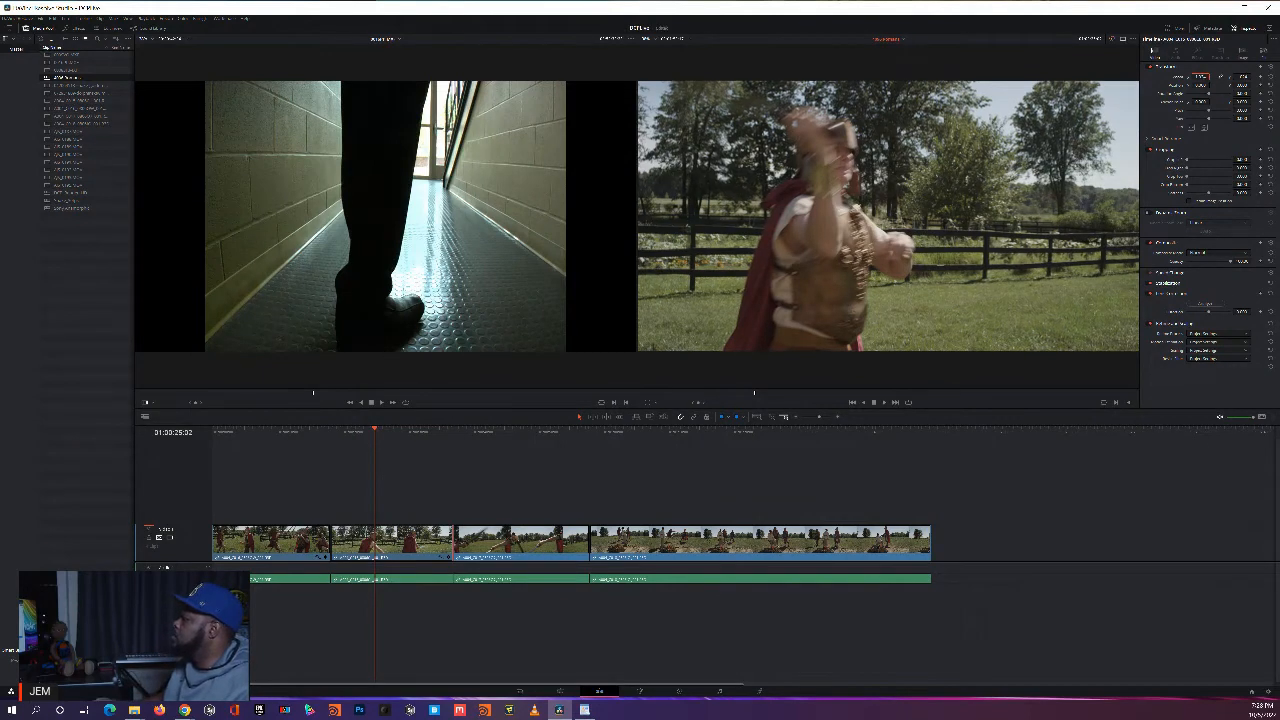
click(276, 434)
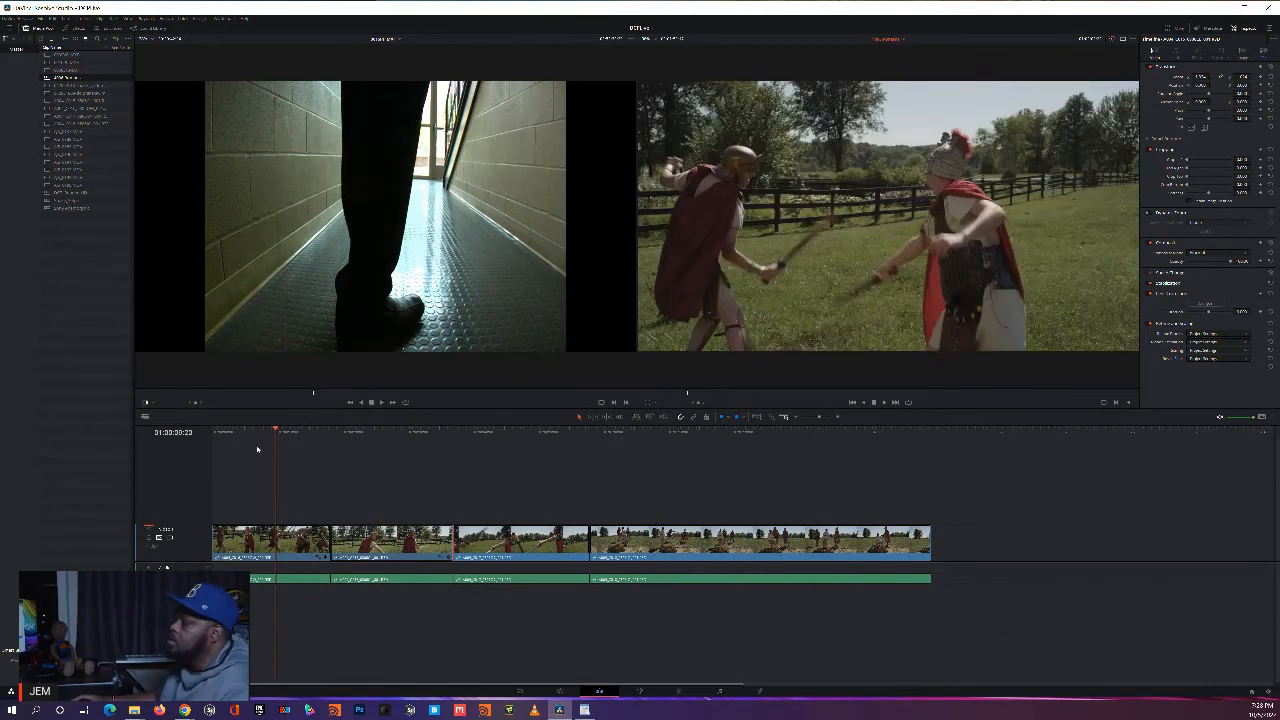
Step: Increase the zoom of the fourth clip, the campfire shot, so the picture fills the DCI Flat frame
drag(250, 433, 690, 463)
click(708, 538)
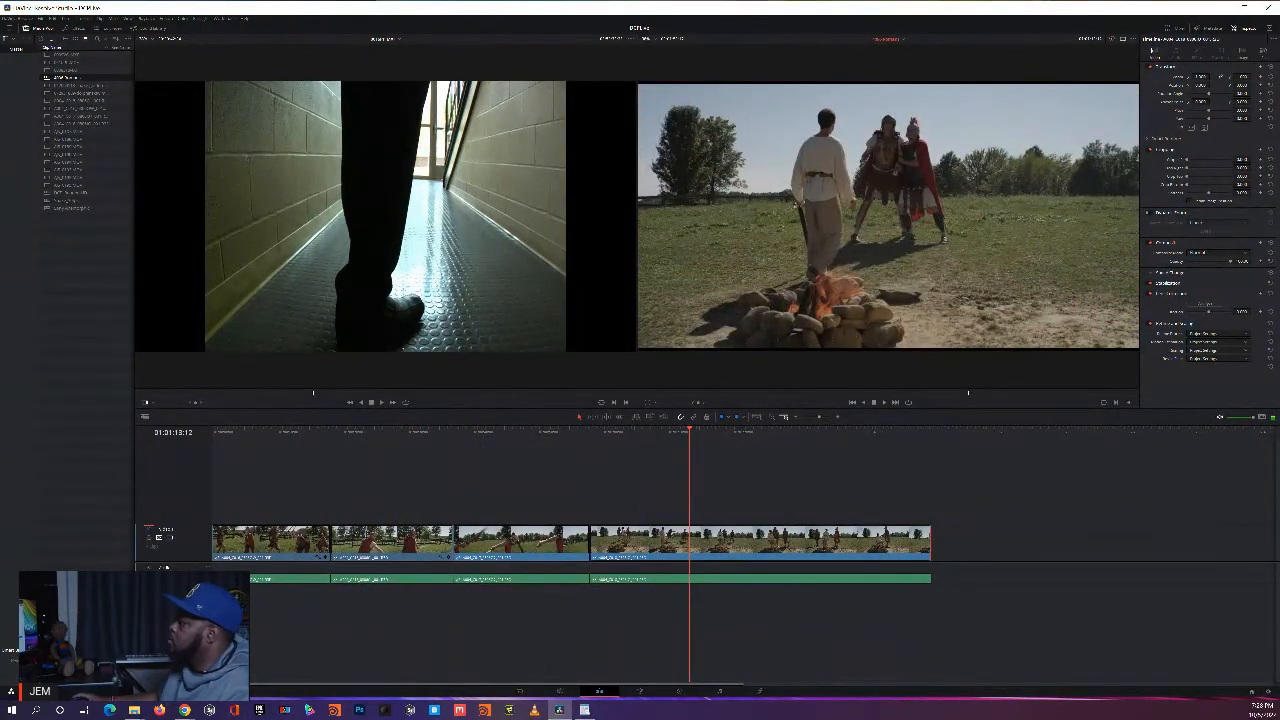
double_click(1201, 77)
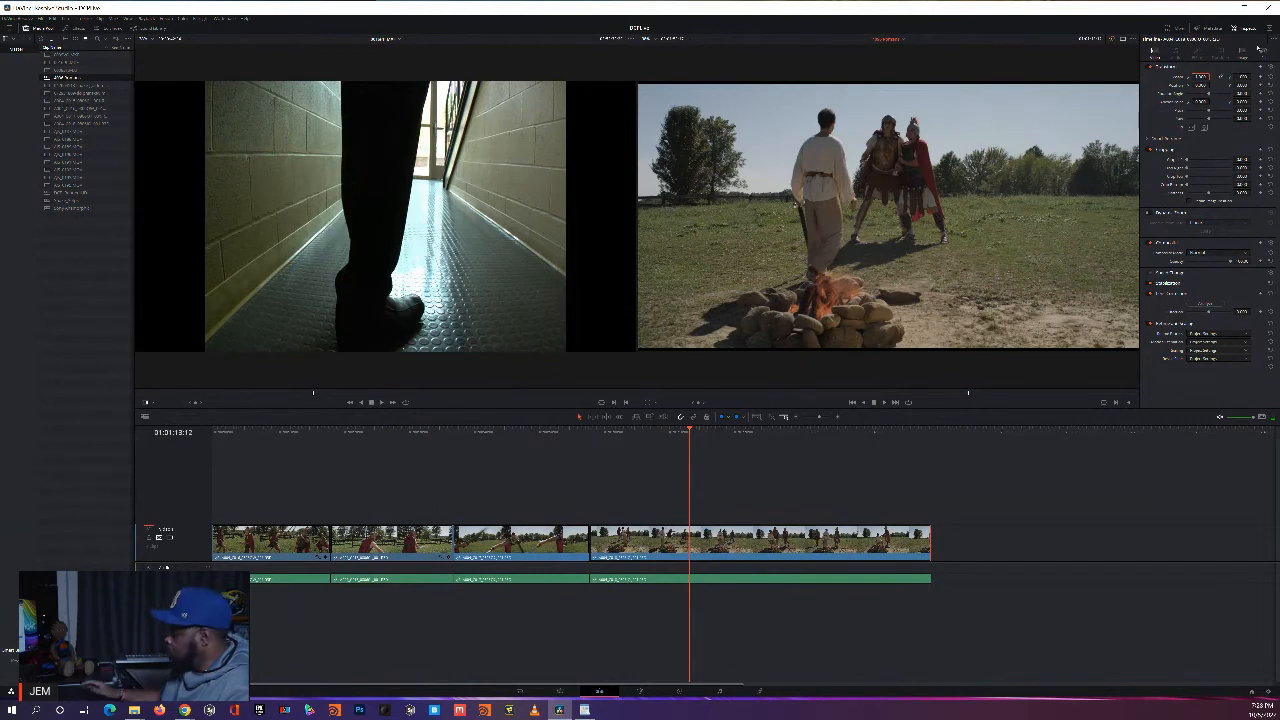
text(1.07)
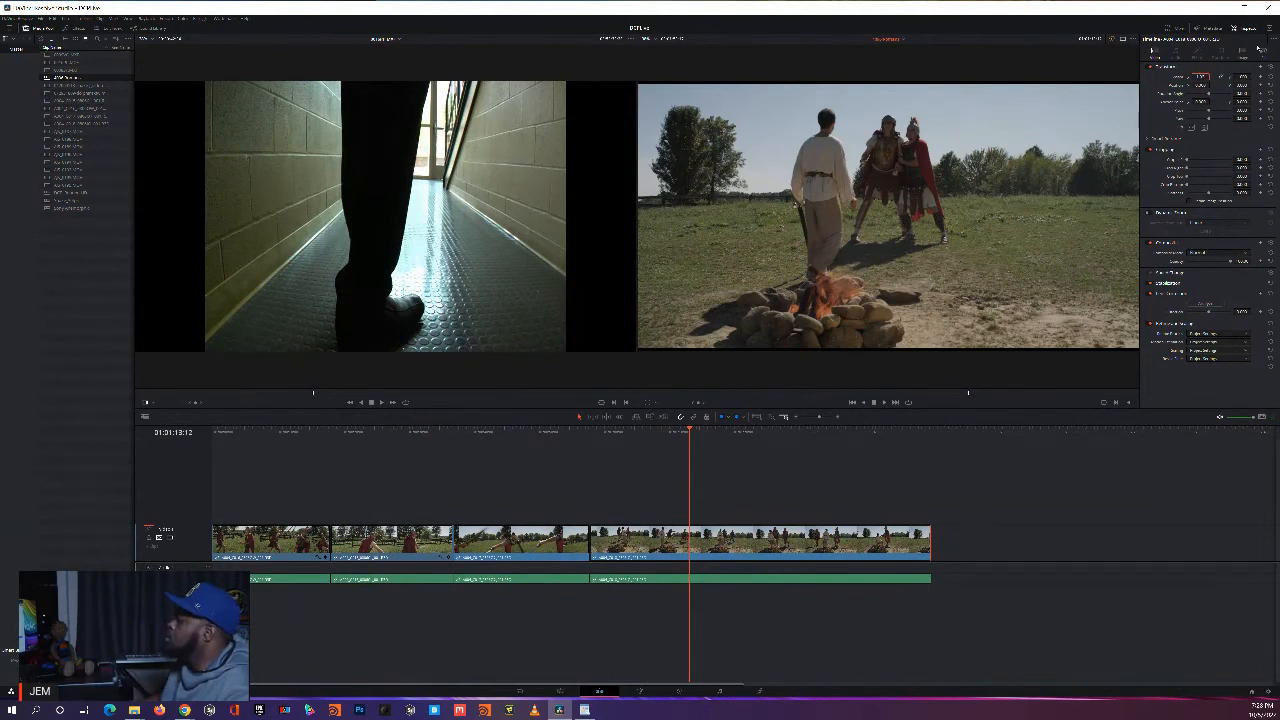
key(Return)
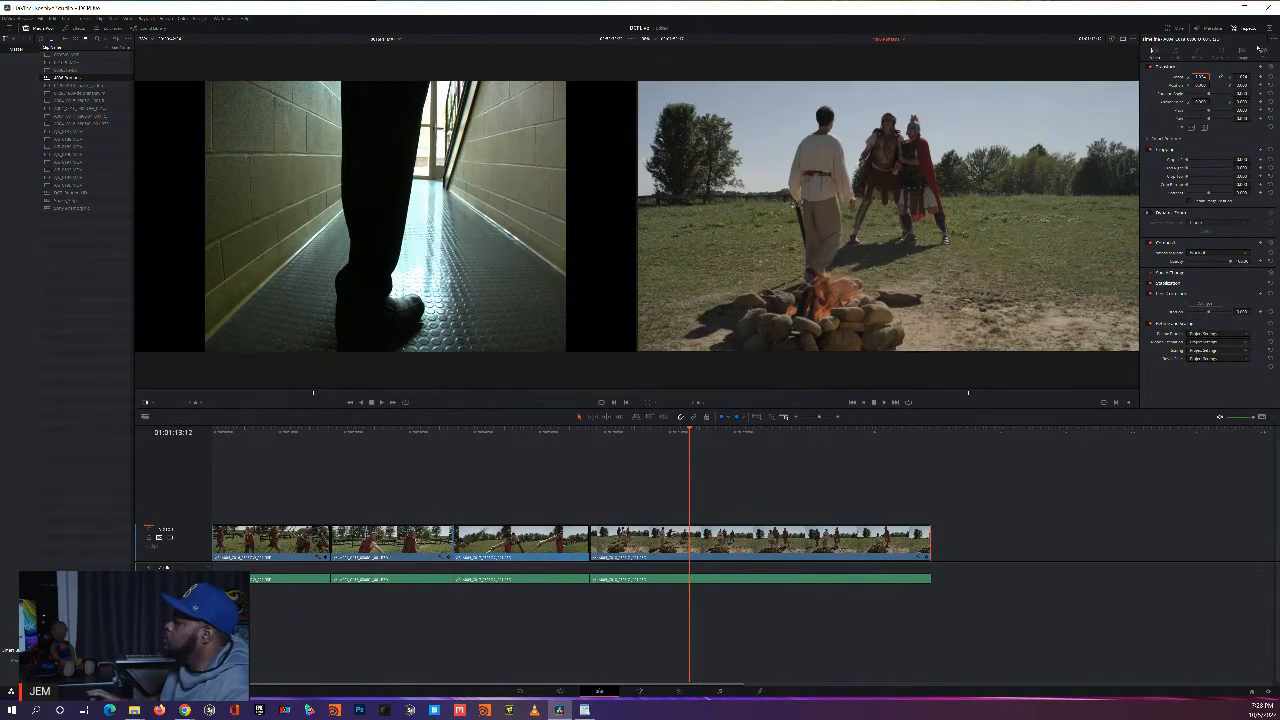
Step: Check the campfire clip's framing further along and park the playhead at the end of the timeline
drag(713, 438, 786, 447)
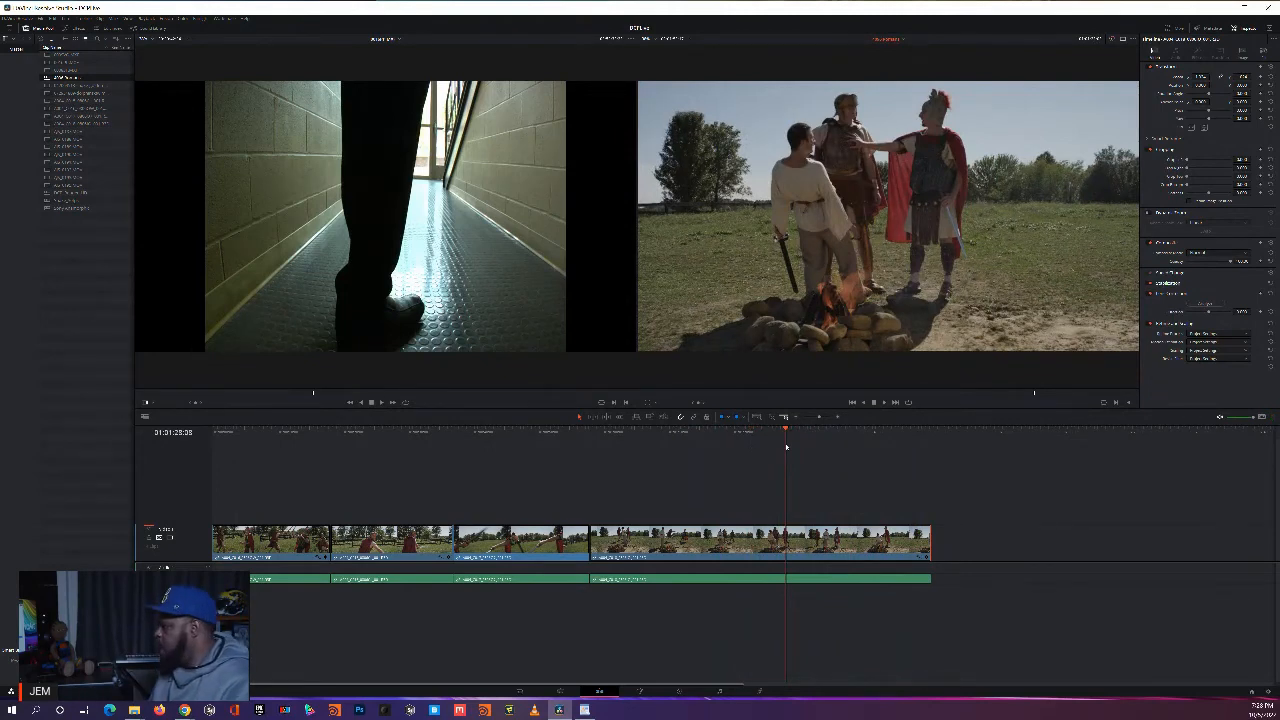
click(946, 438)
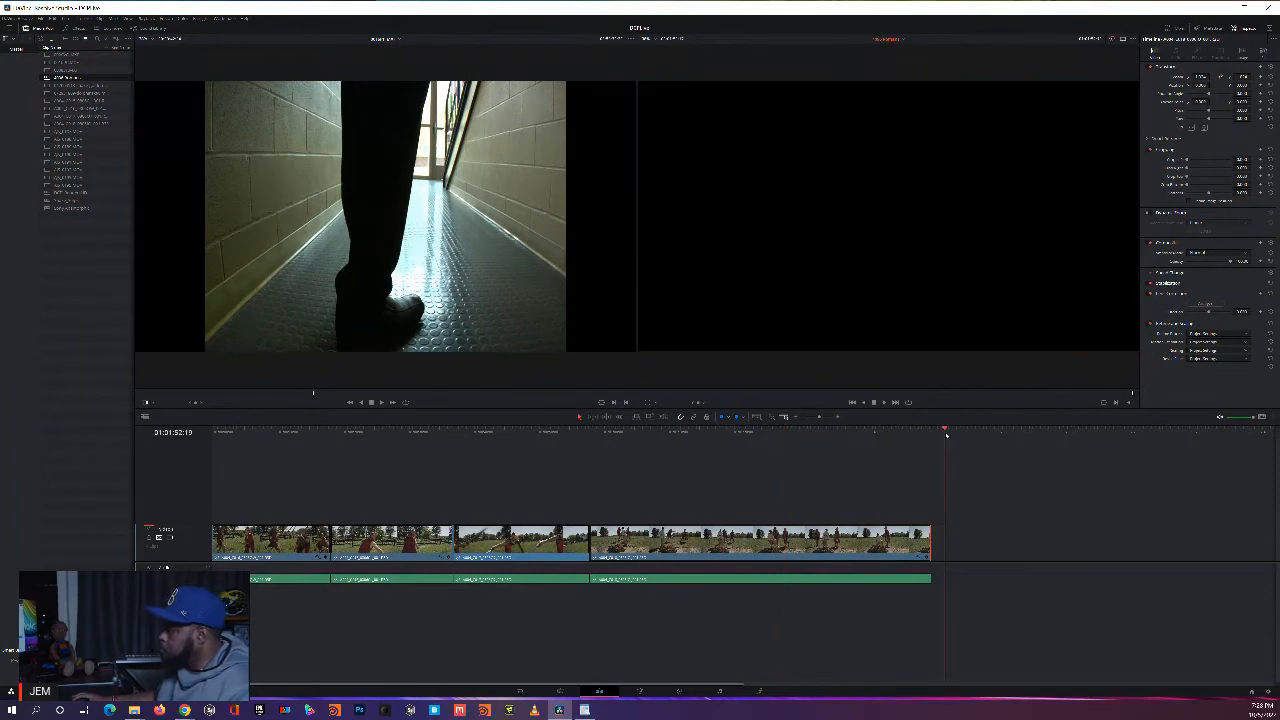
key(Up)
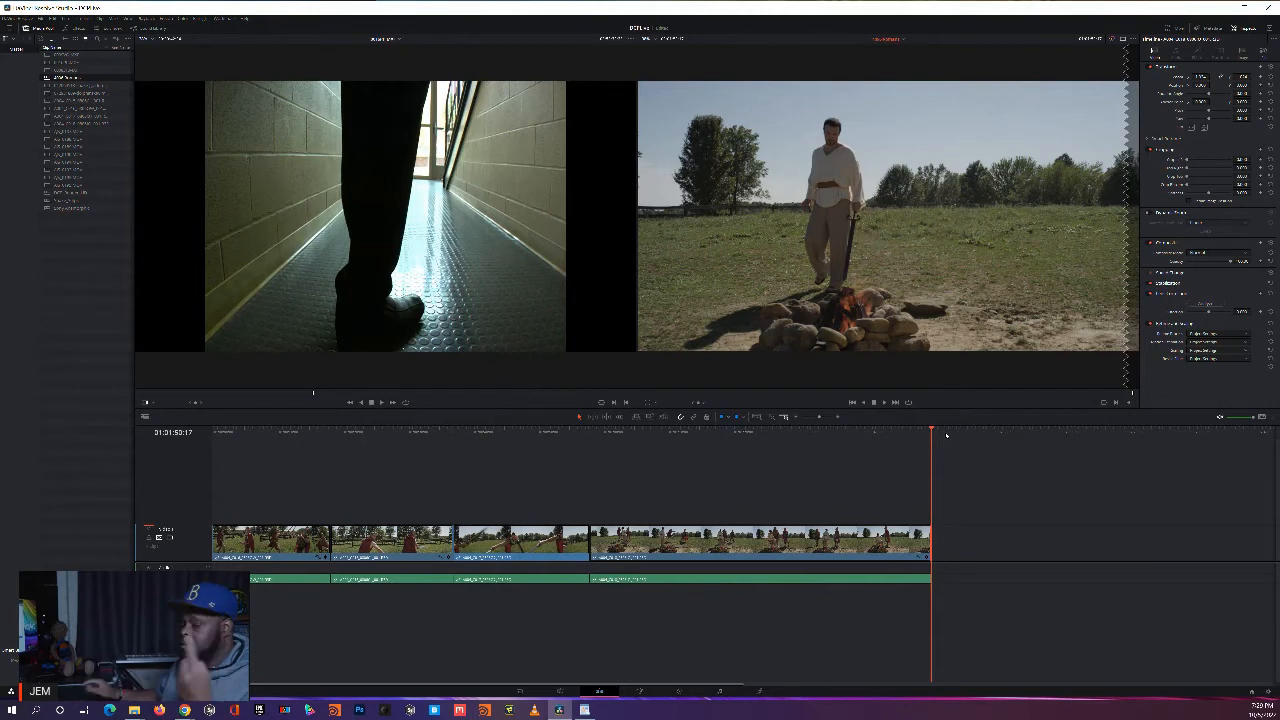
Step: Set the project's timeline resolution to the 4096 x 1716 DCI Scope 2.39 preset and save the settings
click(1264, 691)
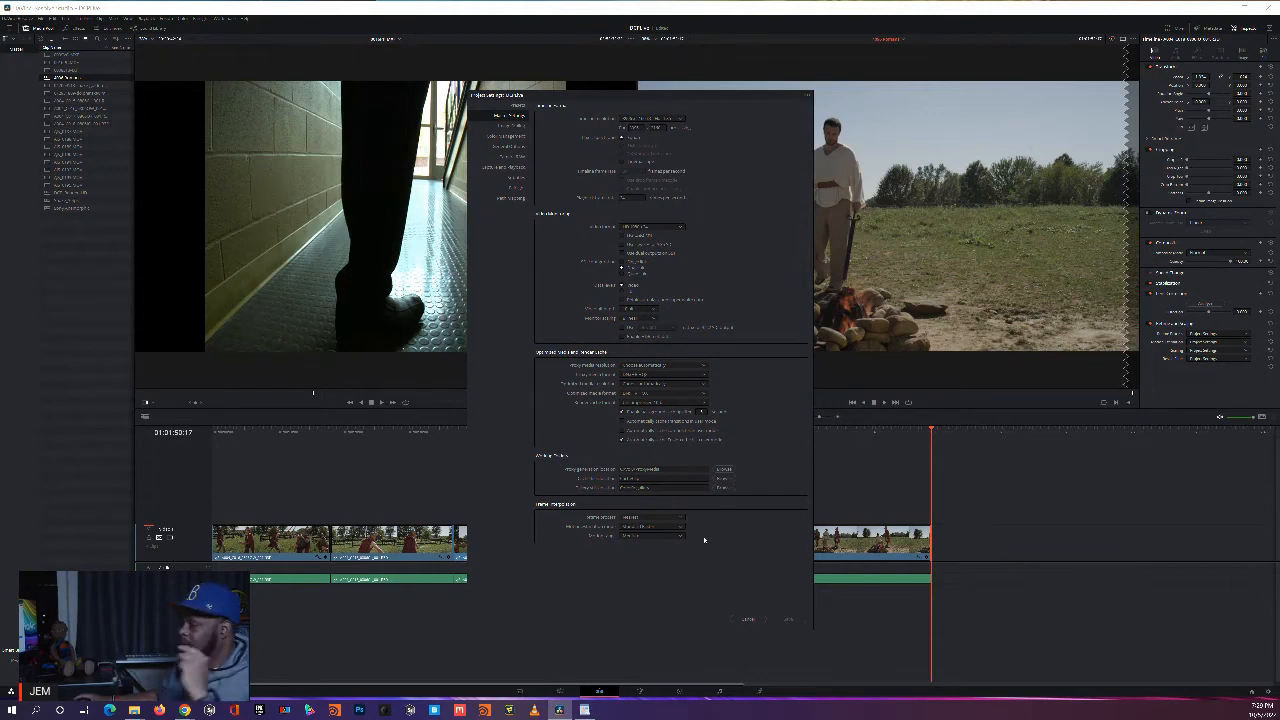
click(683, 118)
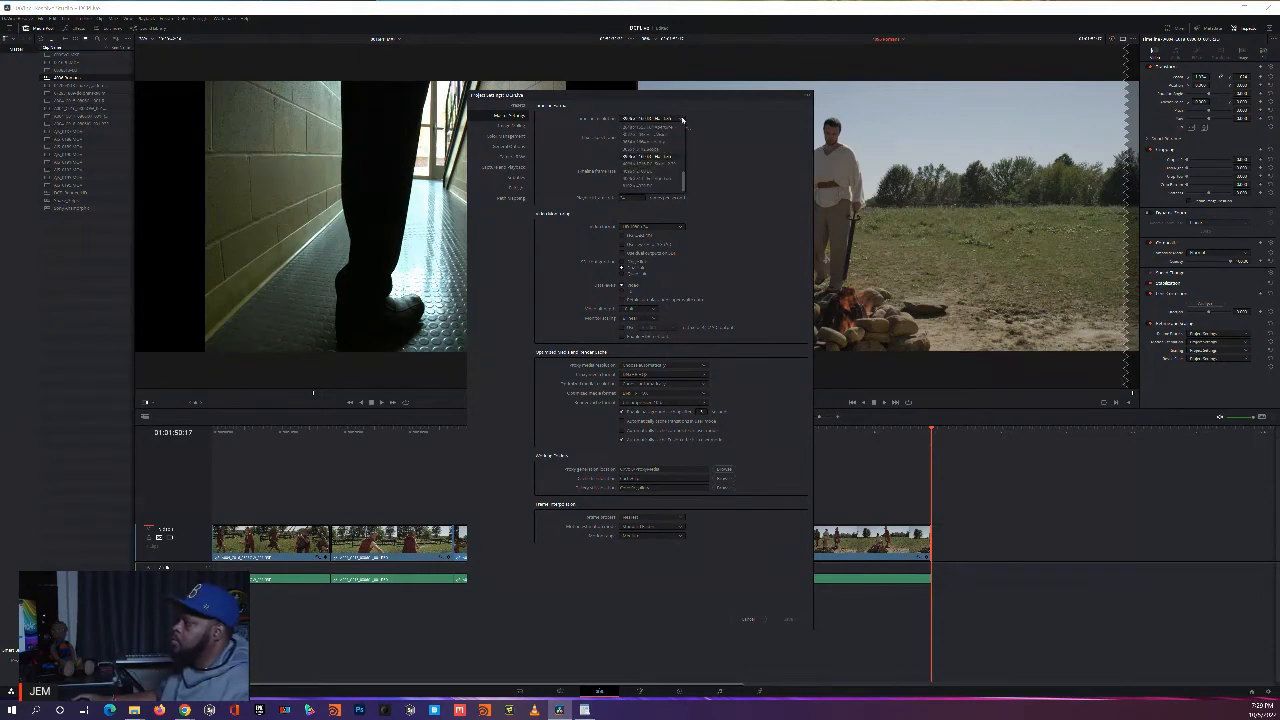
click(657, 163)
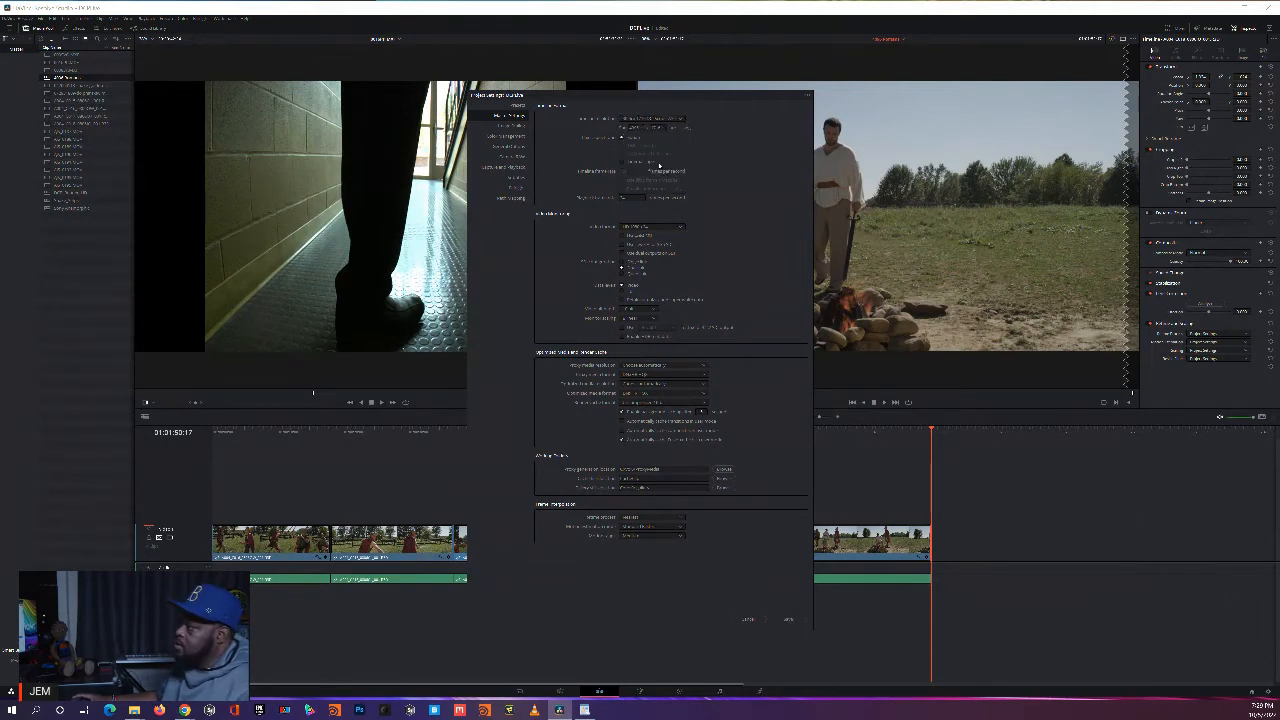
click(788, 619)
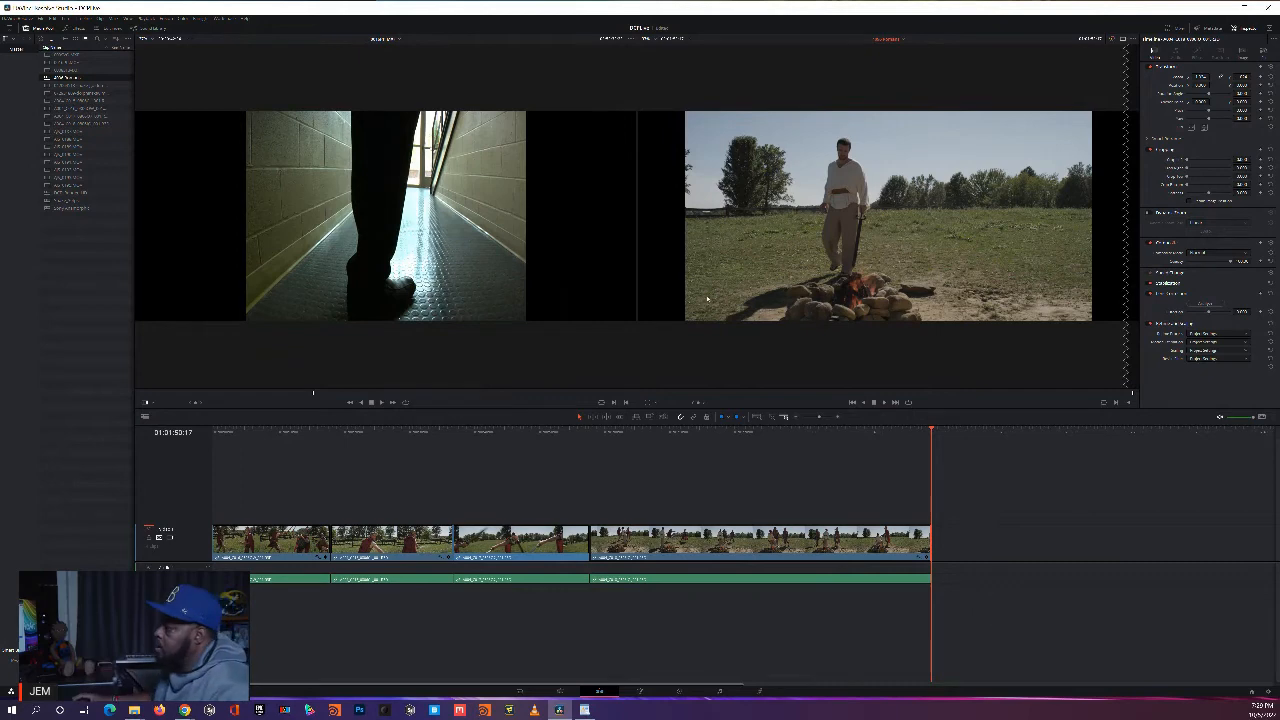
Step: Increase the campfire clip's zoom until the picture fills the full width of the Scope frame
click(713, 430)
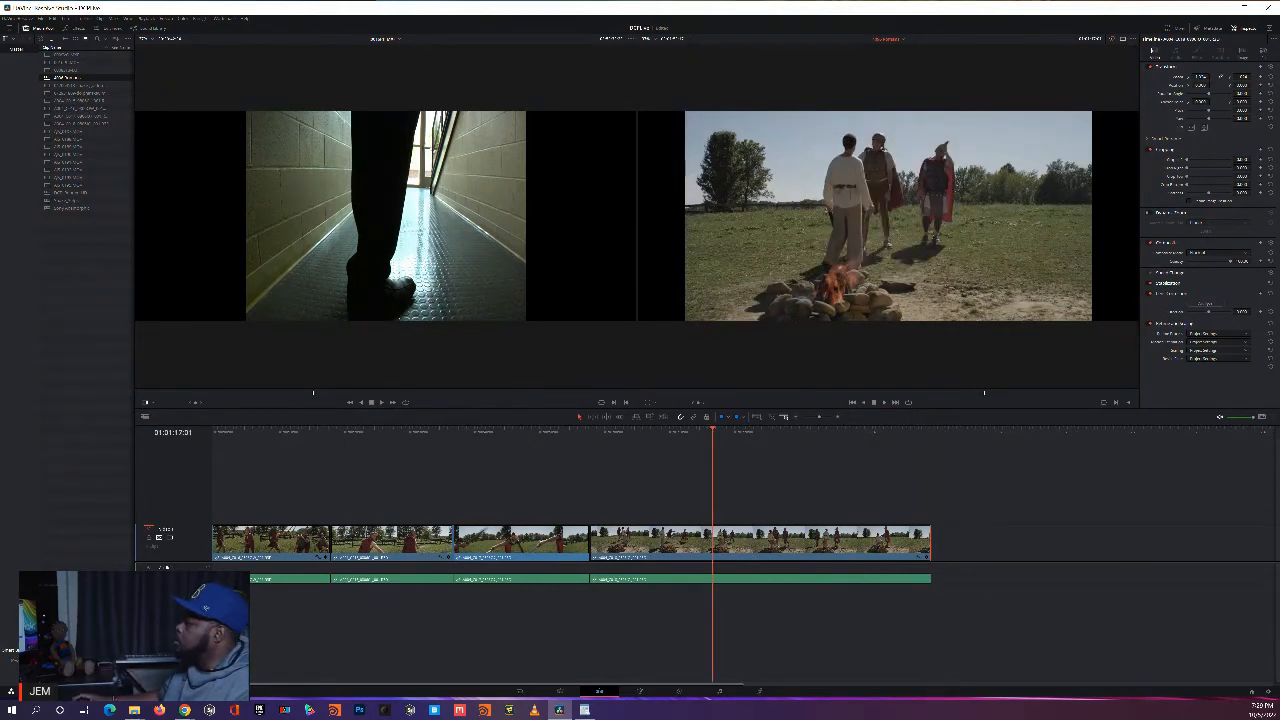
drag(1200, 76, 1242, 76)
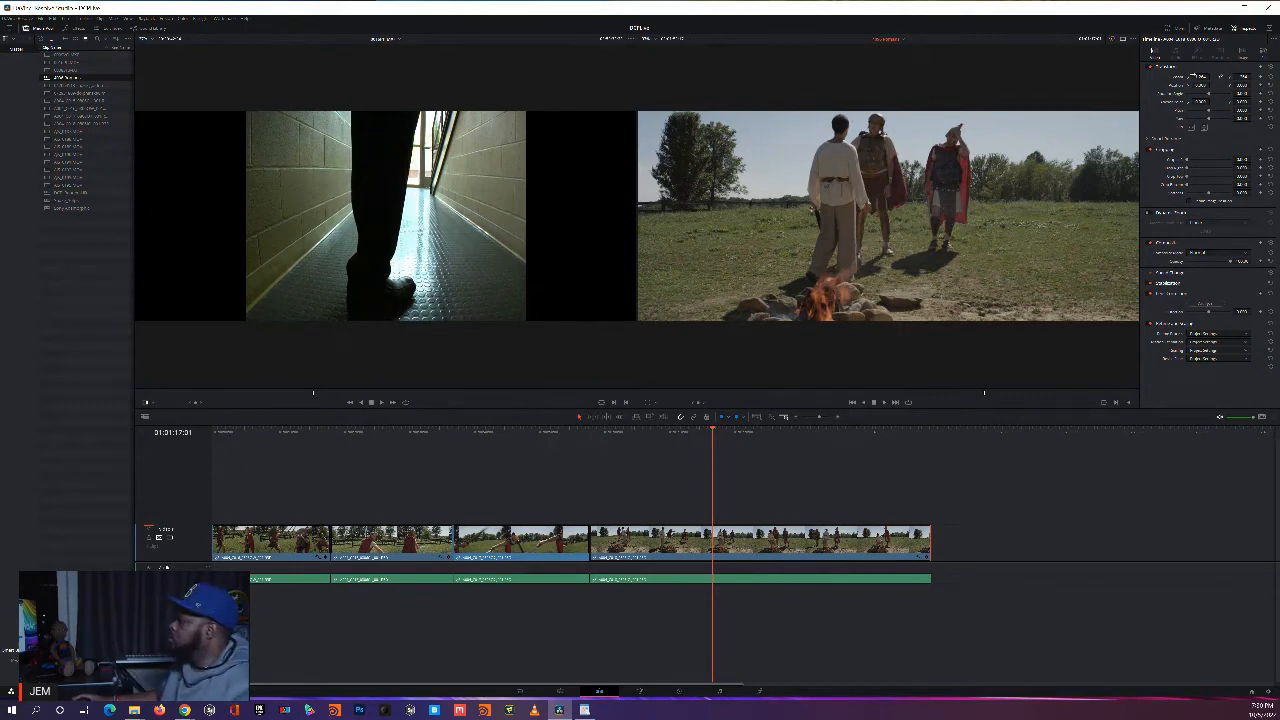
drag(1203, 77, 1203, 77)
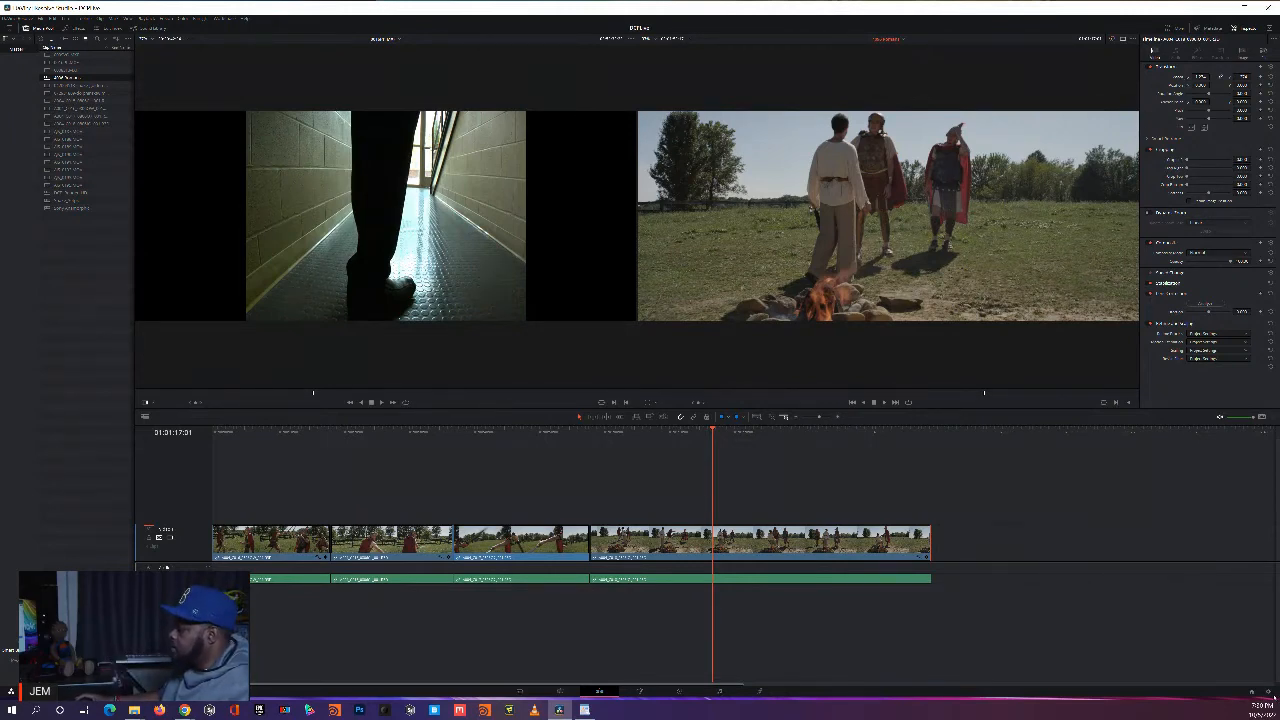
Step: Switch the project's timeline resolution back to 3996 x 2160 DCI Flat 1.85
key(shift+9)
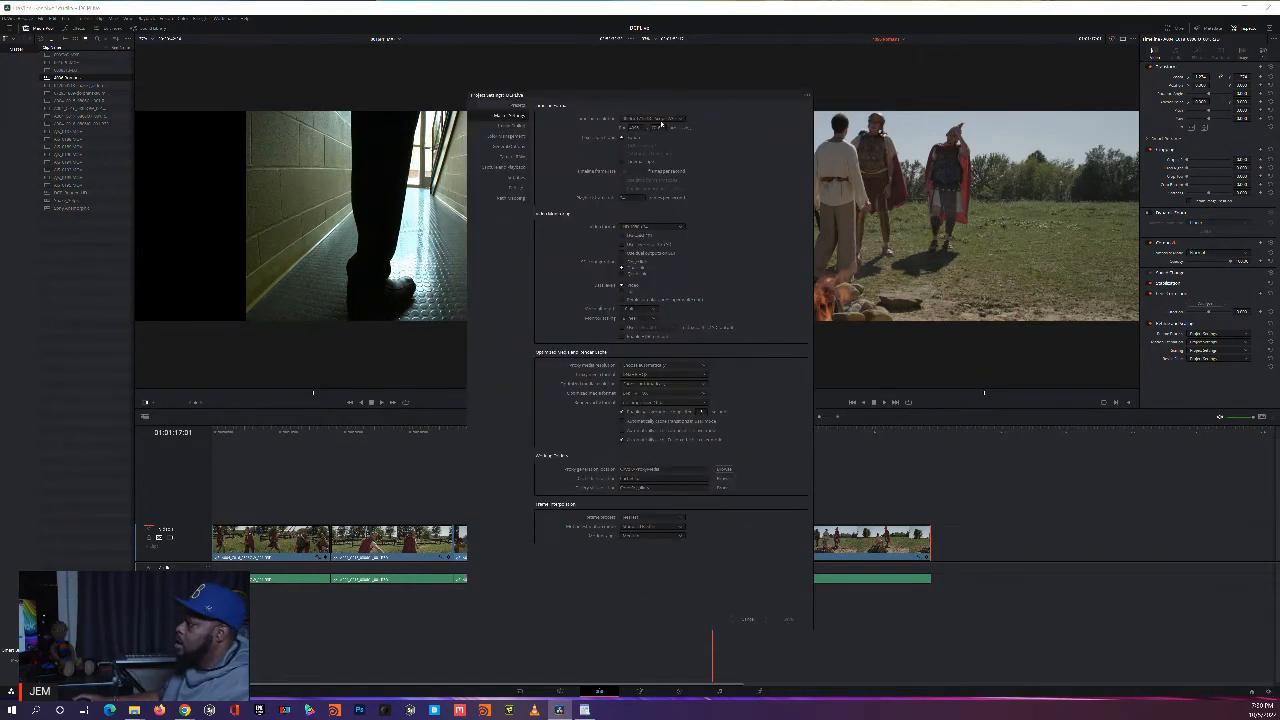
click(666, 120)
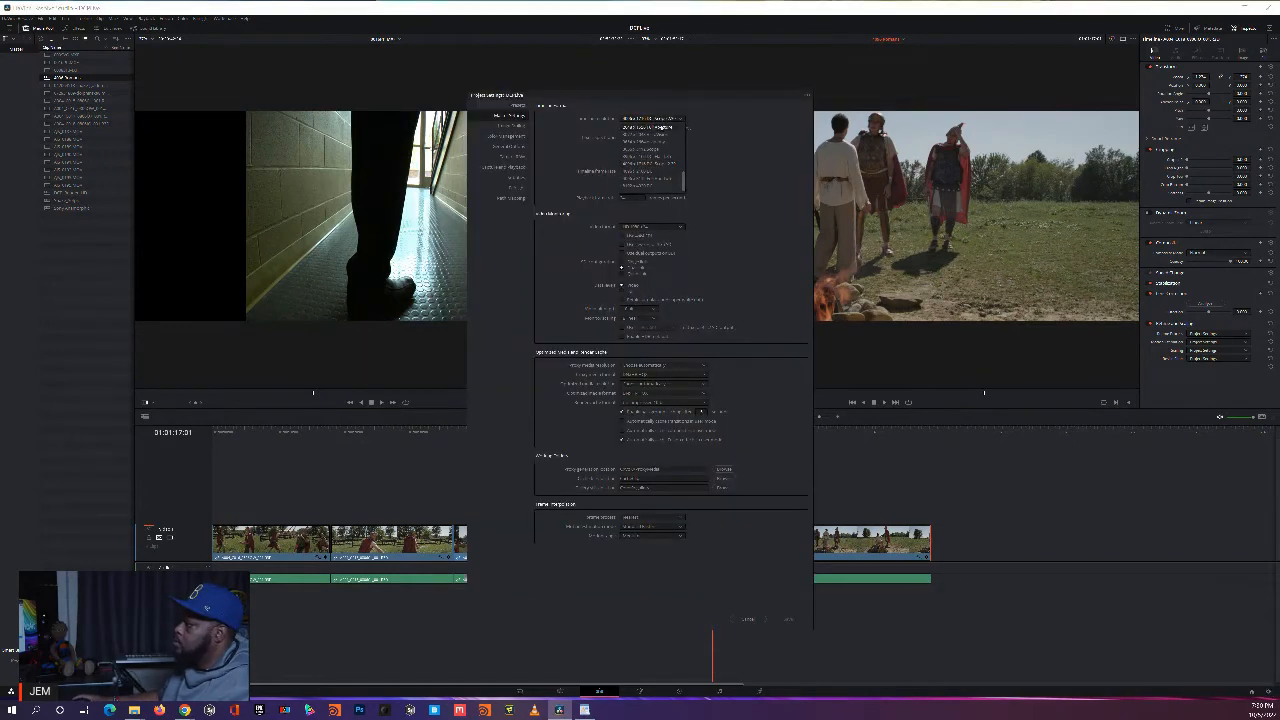
click(657, 161)
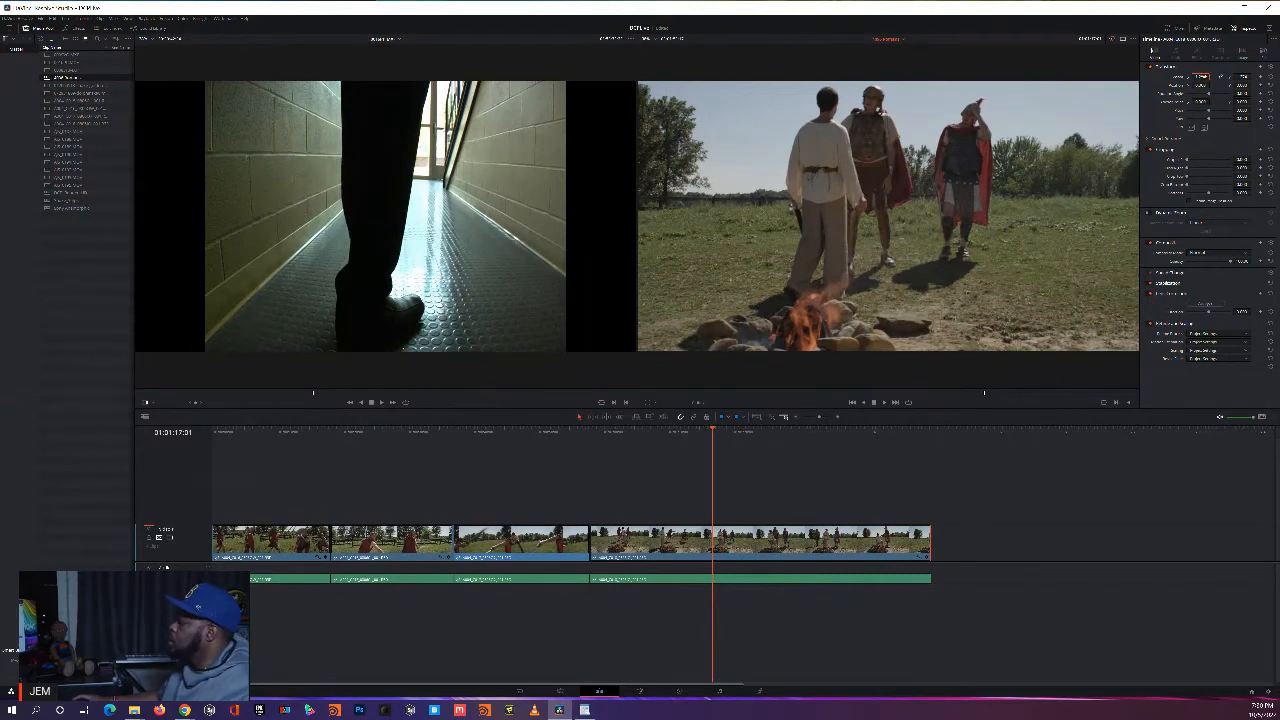
Step: Reset the campfire clip's zoom and raise it slightly until the picture just fills the DCI Flat frame
key(Return)
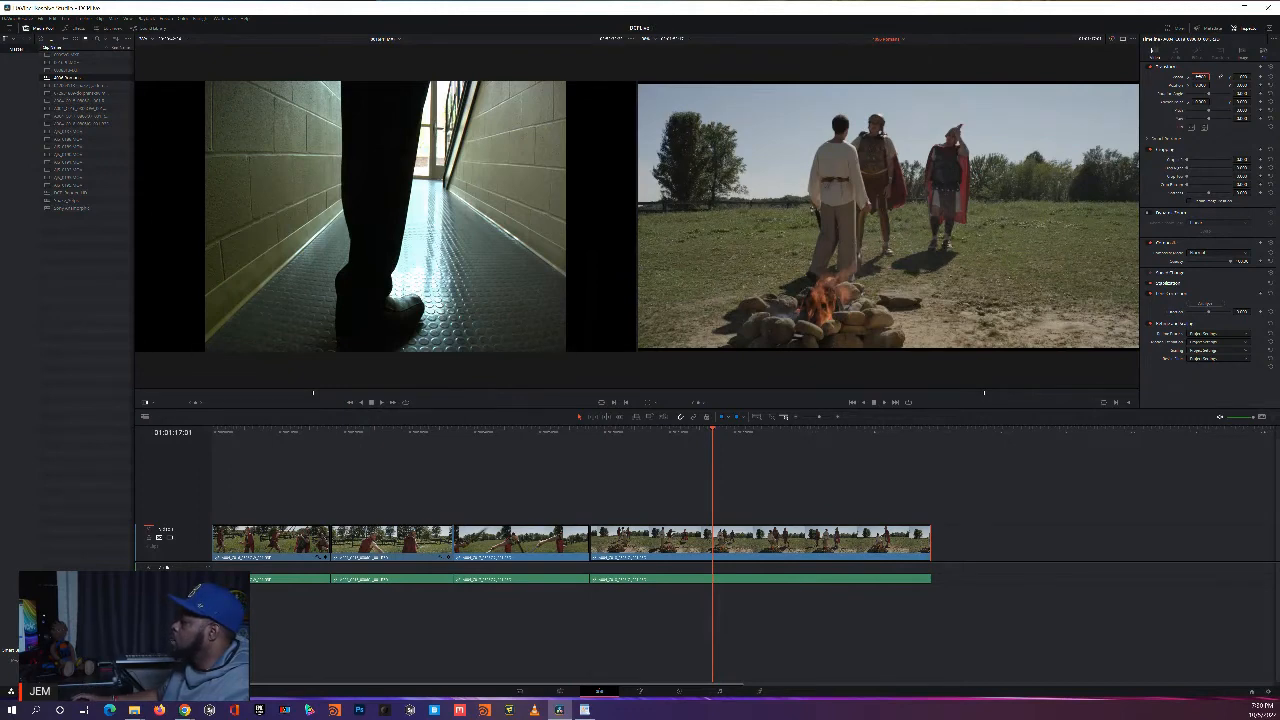
drag(1201, 77, 1213, 77)
click(1203, 78)
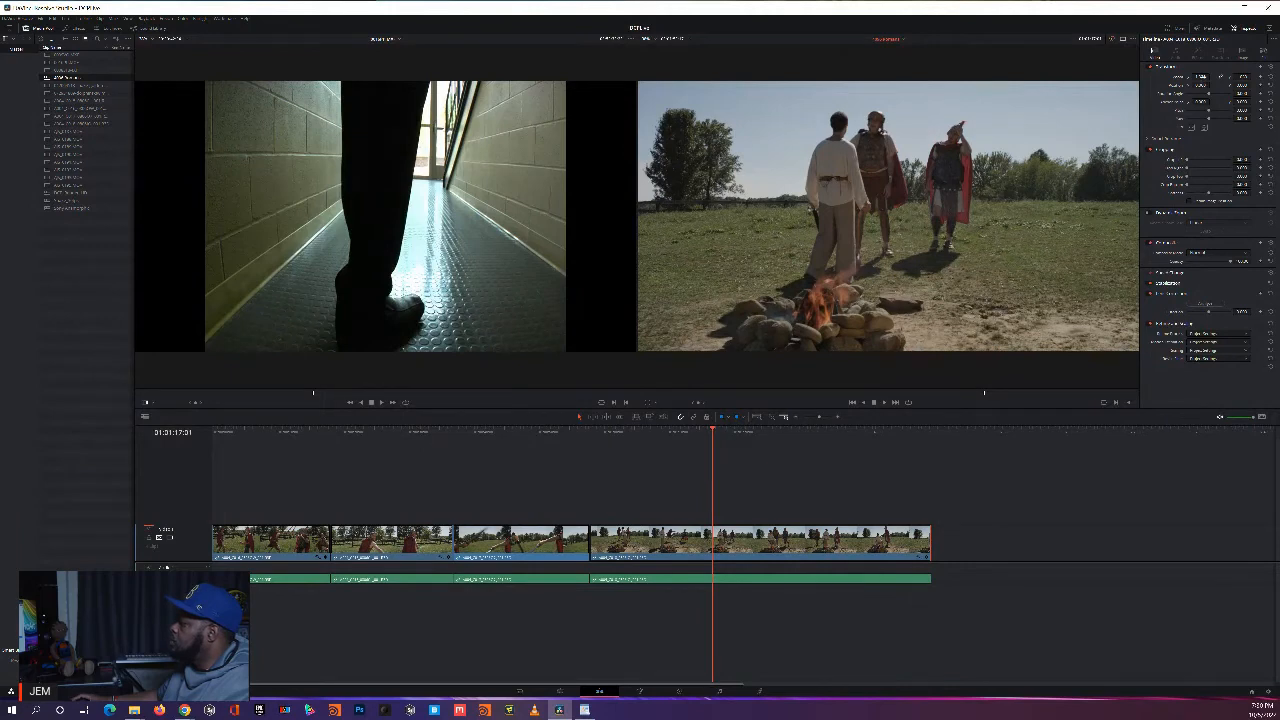
click(965, 485)
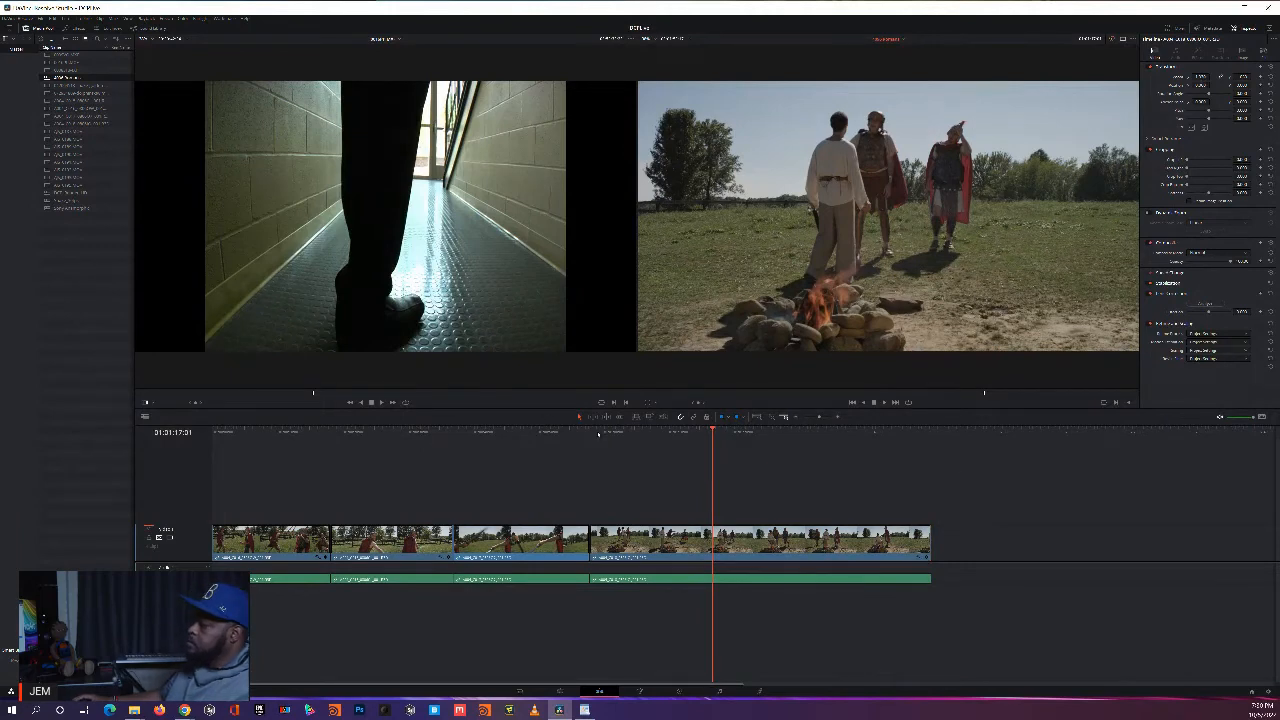
Step: Scrub through the clips to check their framing and mark an out point at the end of the timeline
drag(541, 437, 519, 457)
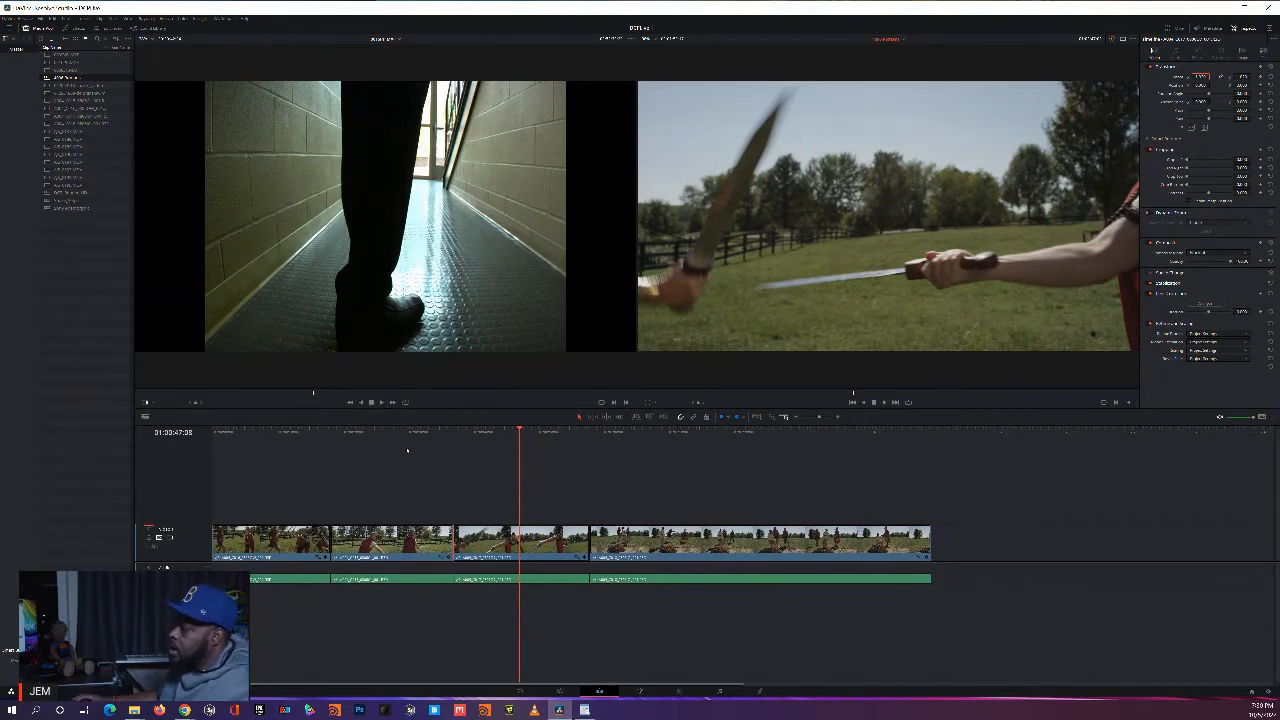
drag(393, 432, 875, 452)
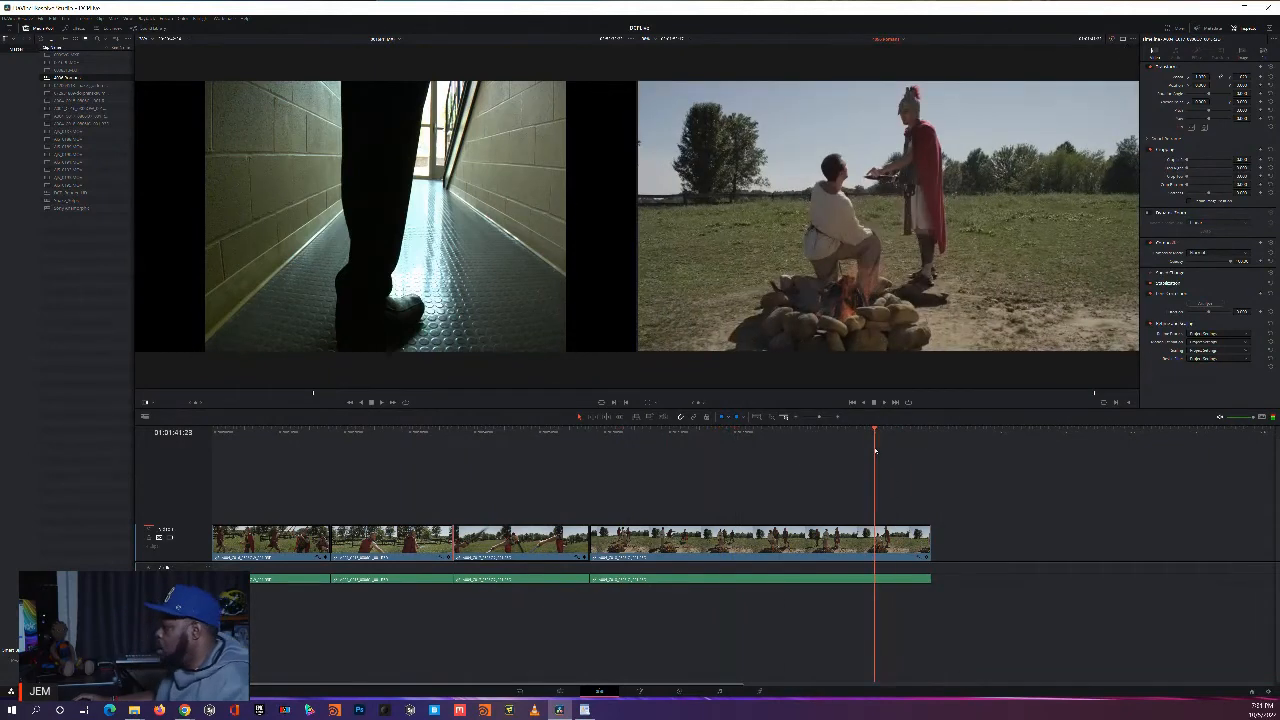
key(End)
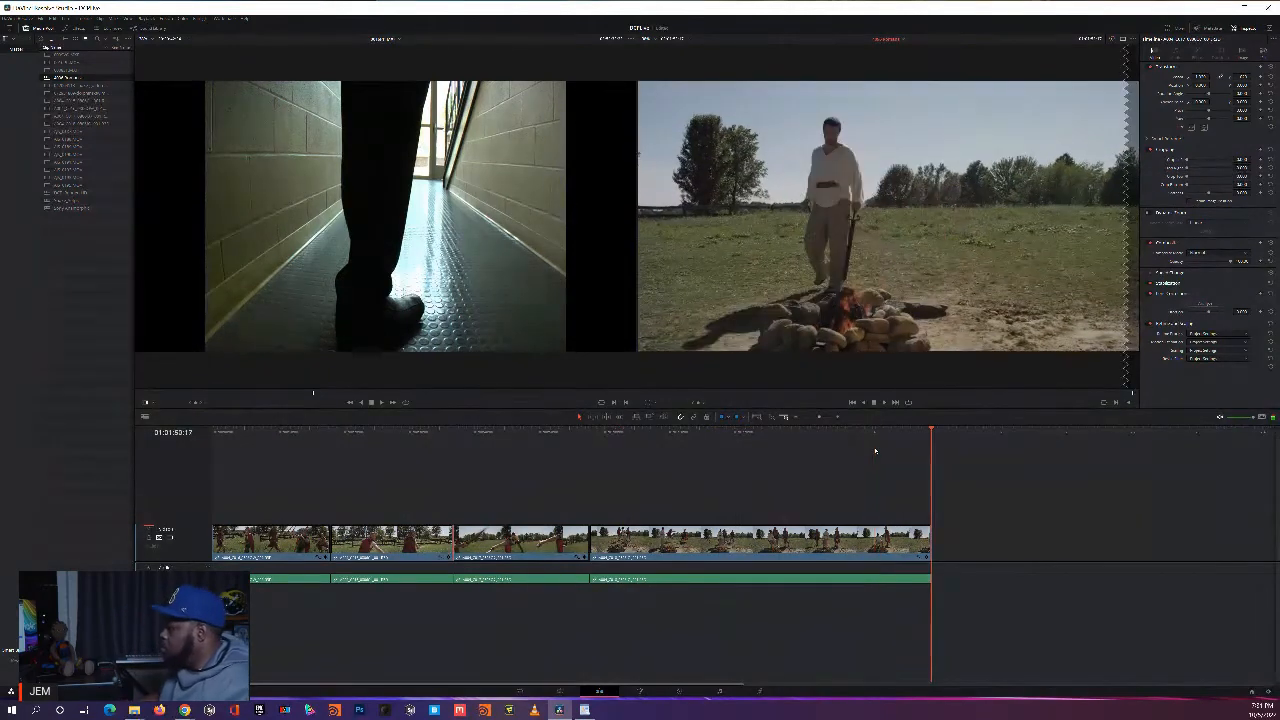
key(o)
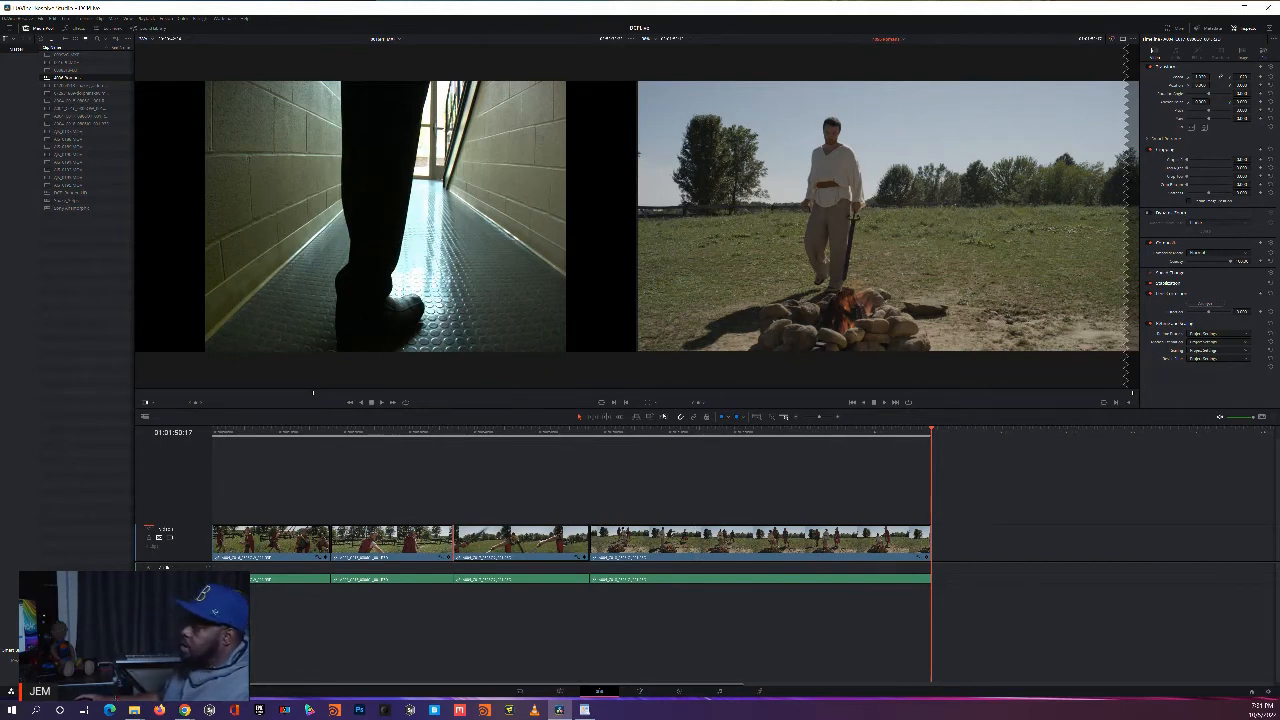
Step: Select the campfire clip's audio and increase the audio track height to show the waveforms
click(670, 432)
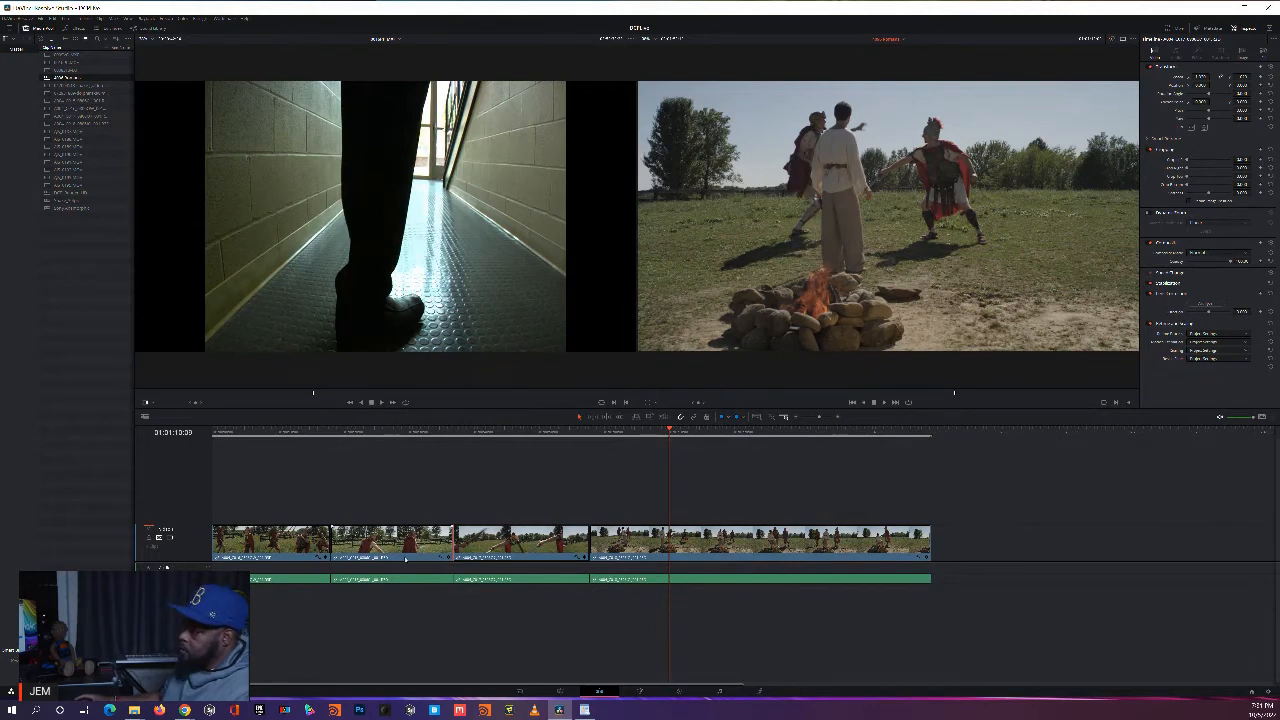
click(667, 580)
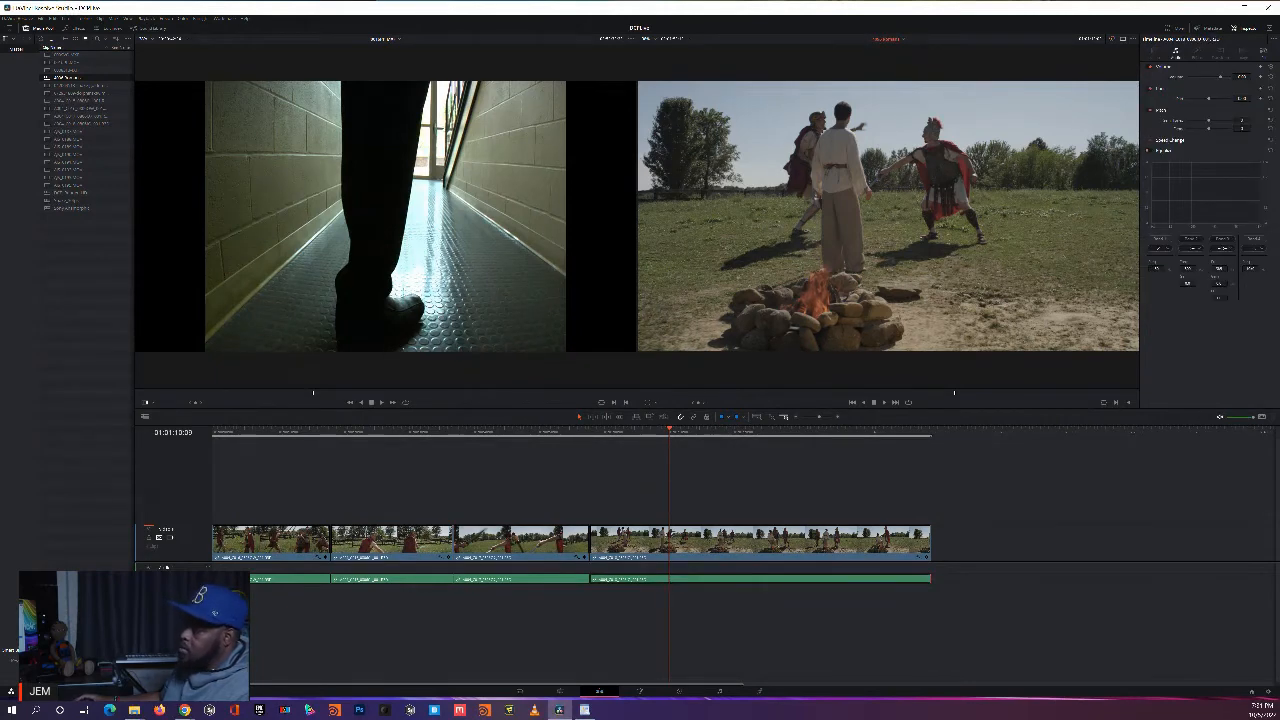
scroll(667, 582, up, 5)
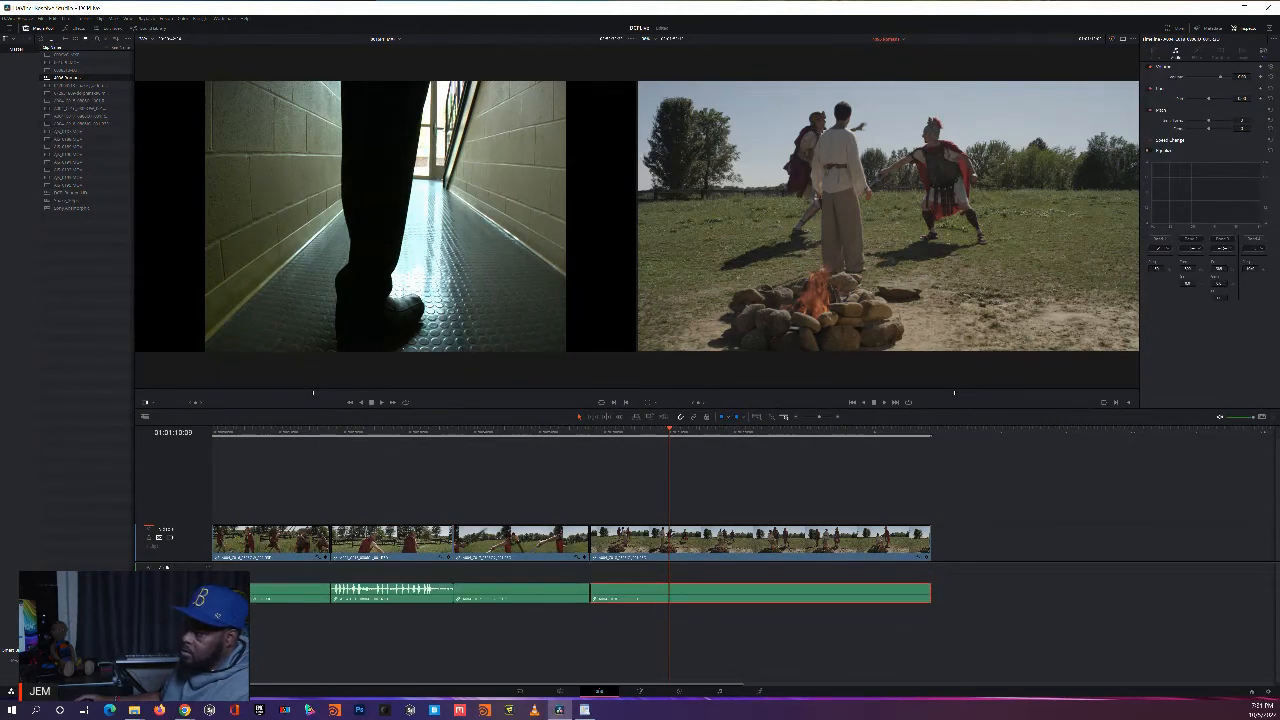
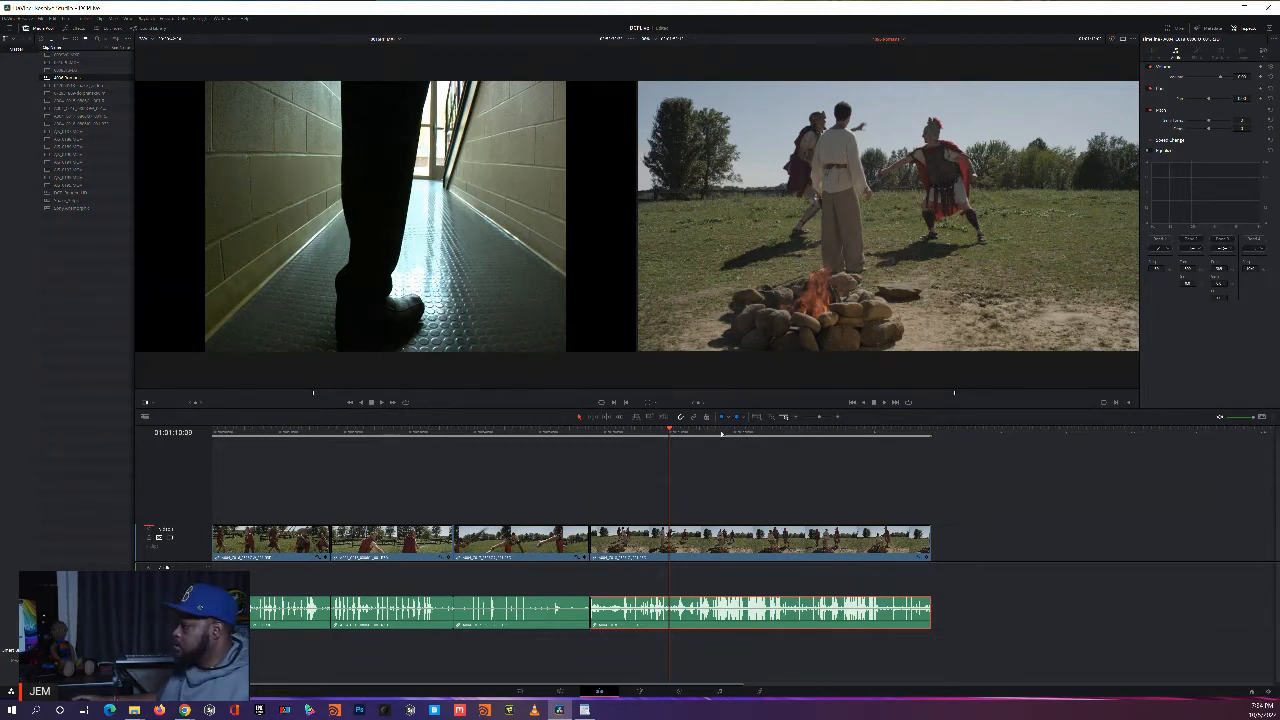
Step: Review several moments of the campfire clip and switch to the Media page
click(721, 430)
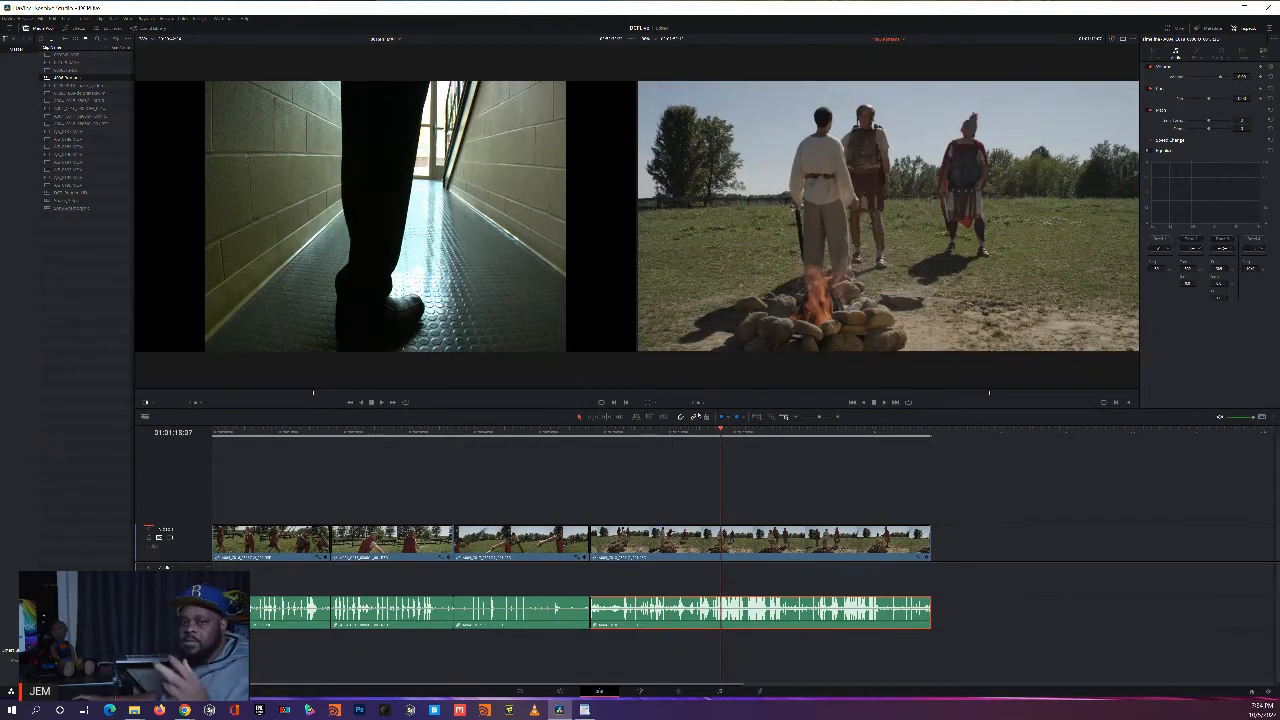
click(740, 432)
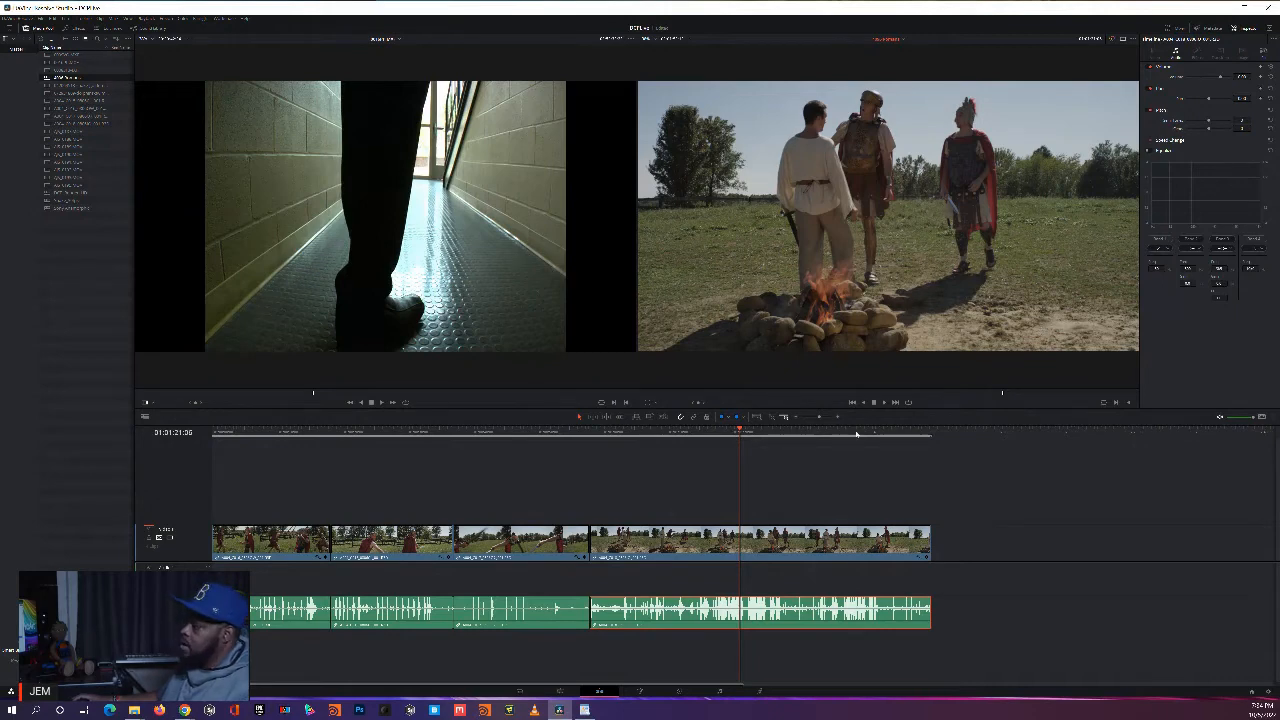
click(856, 432)
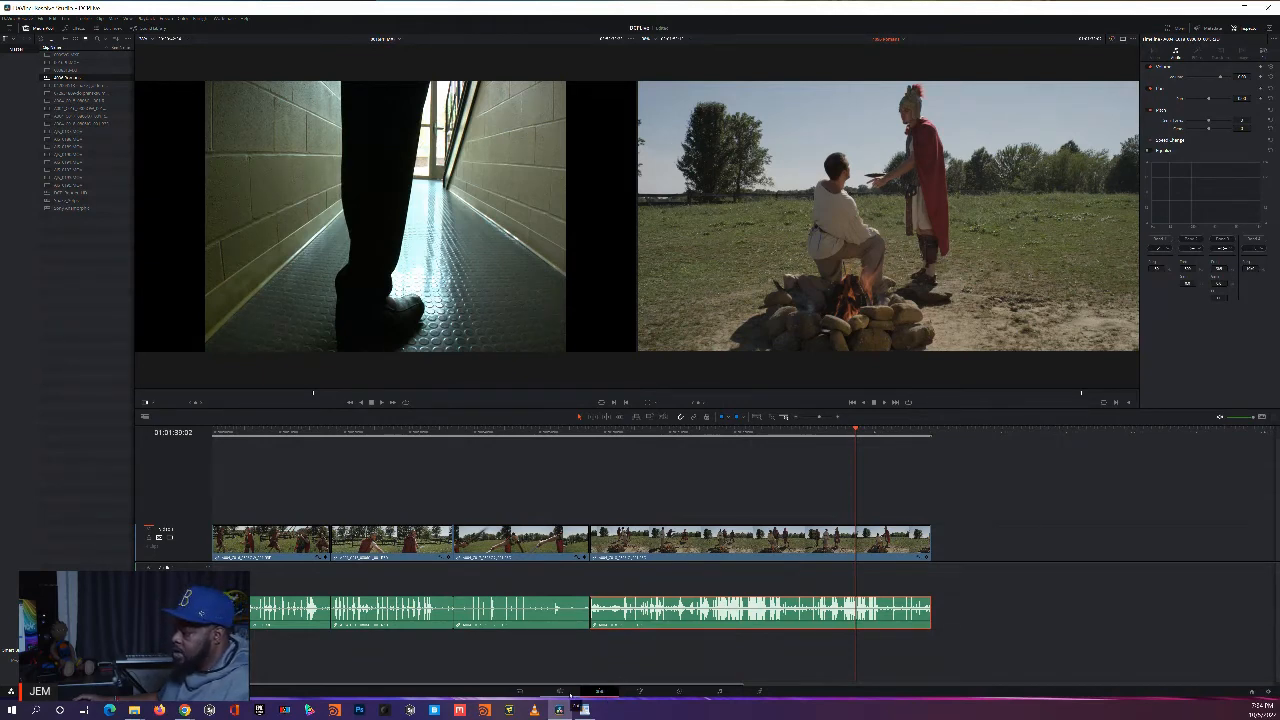
click(520, 693)
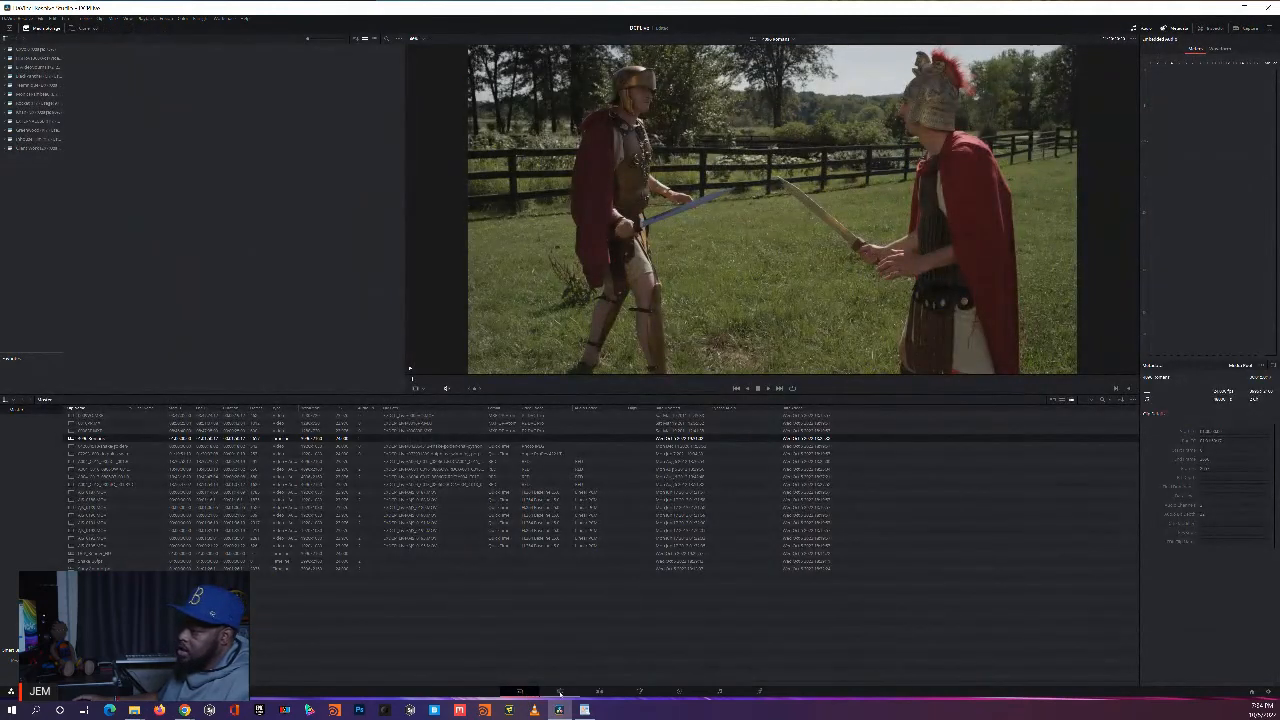
Step: Tour the Cut, Edit, Fusion, Color and Fairlight pages, ending on the Deliver page
click(564, 693)
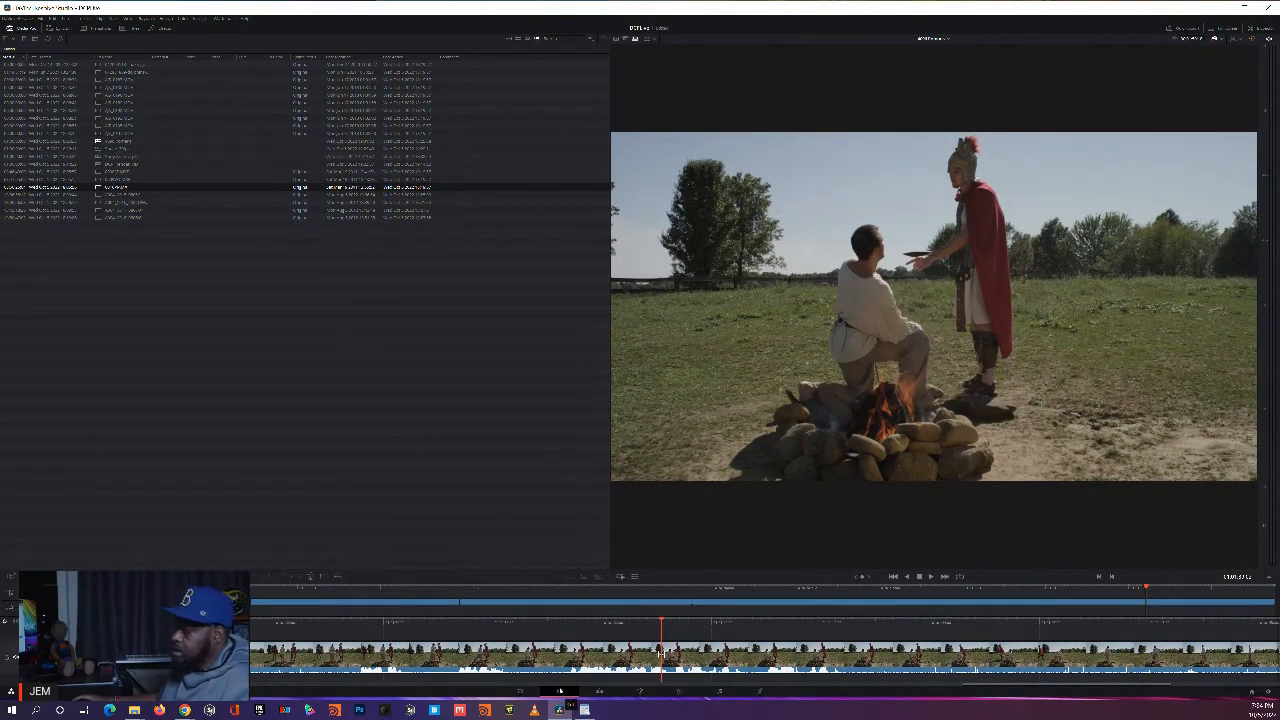
click(605, 692)
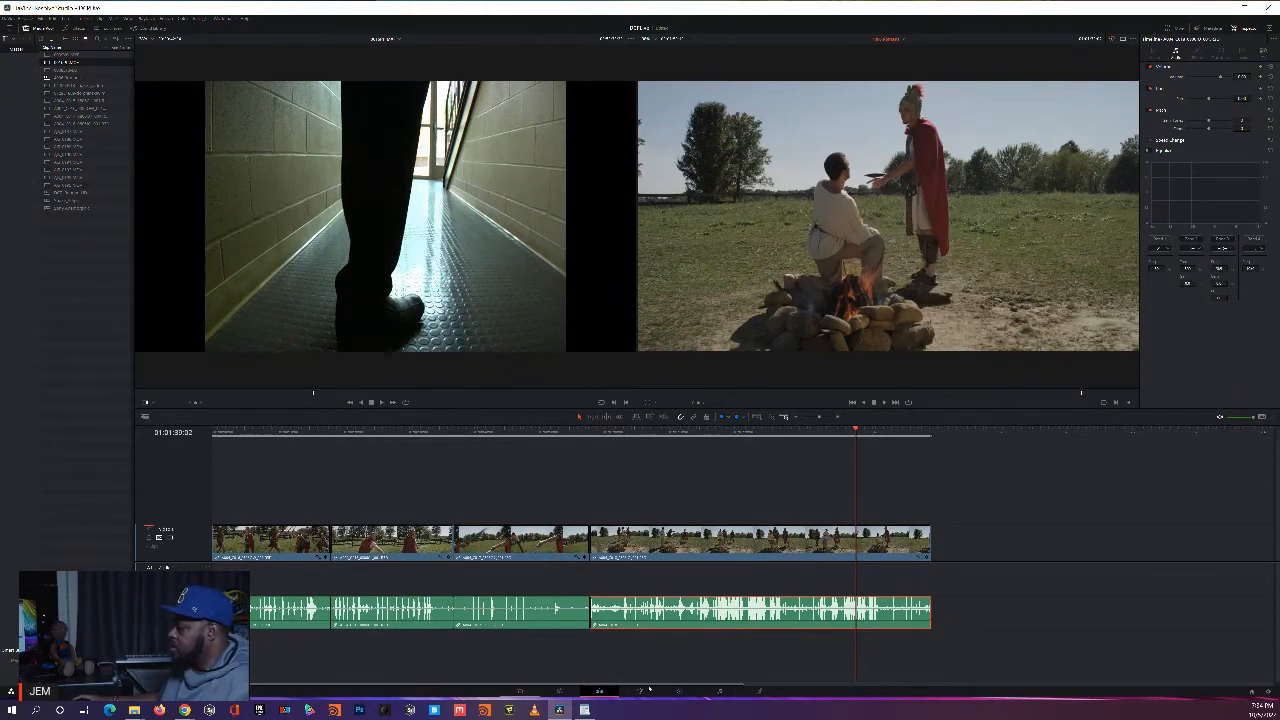
click(645, 691)
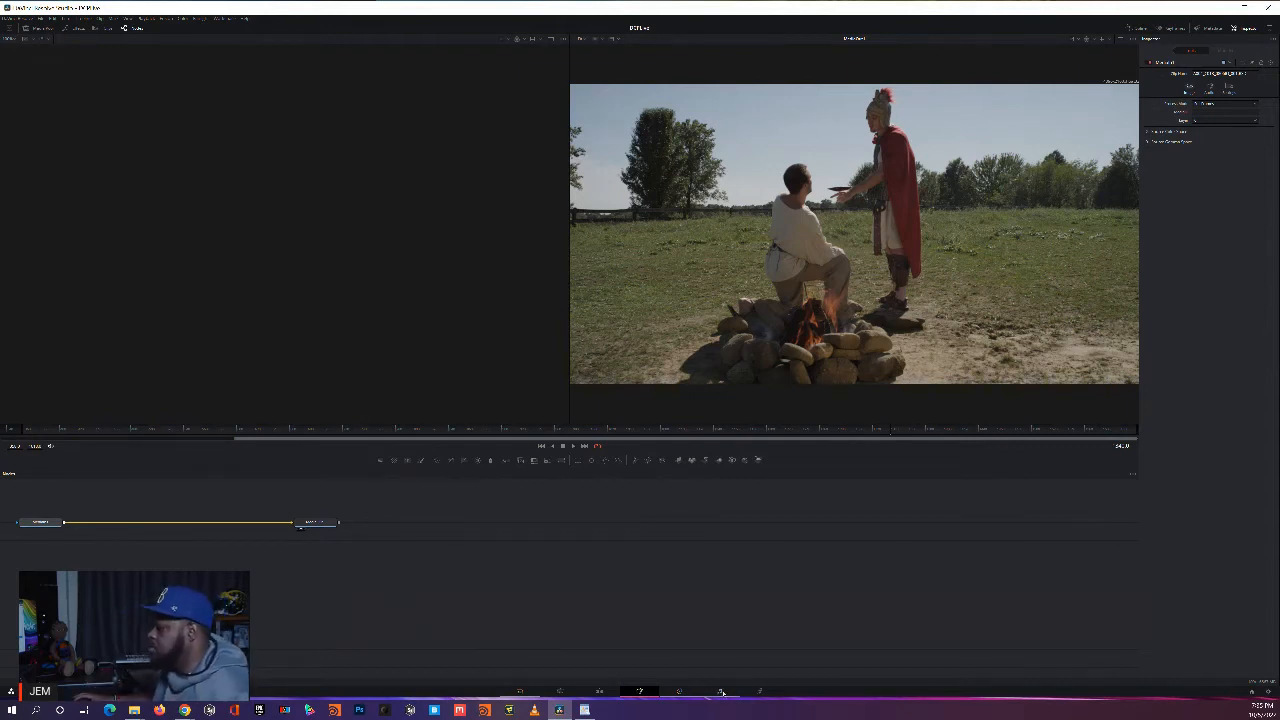
click(681, 691)
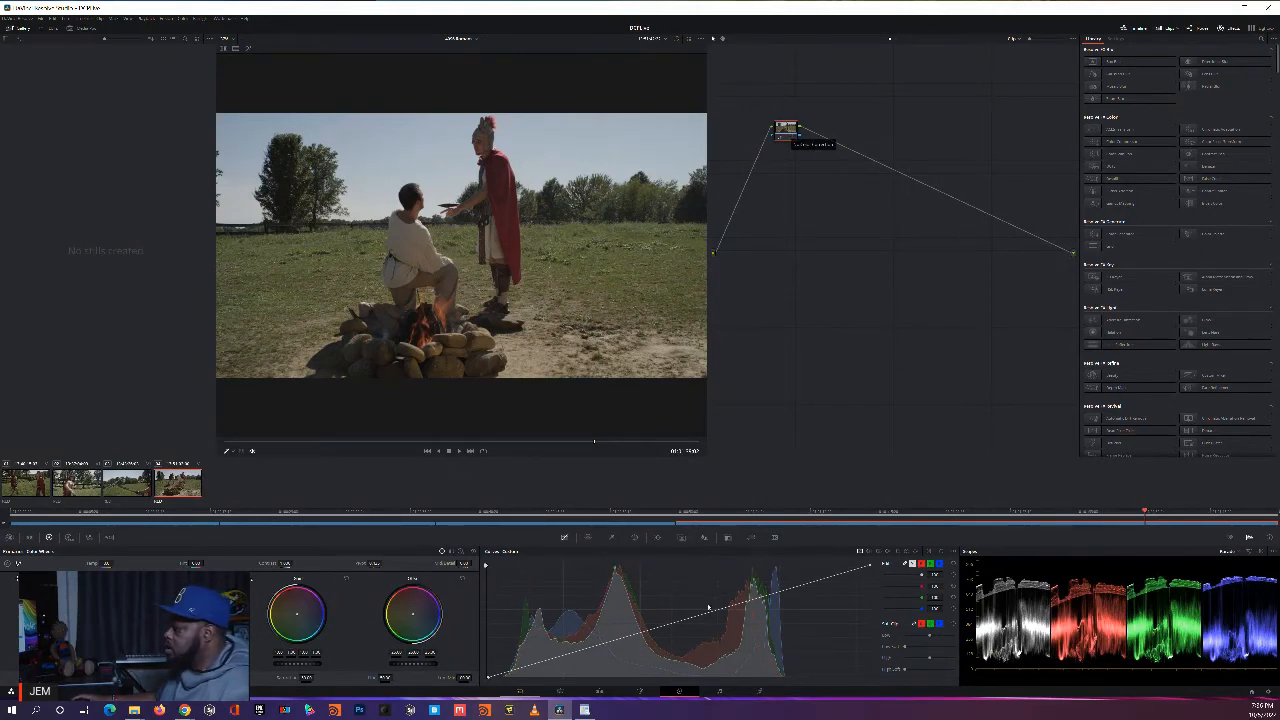
click(720, 691)
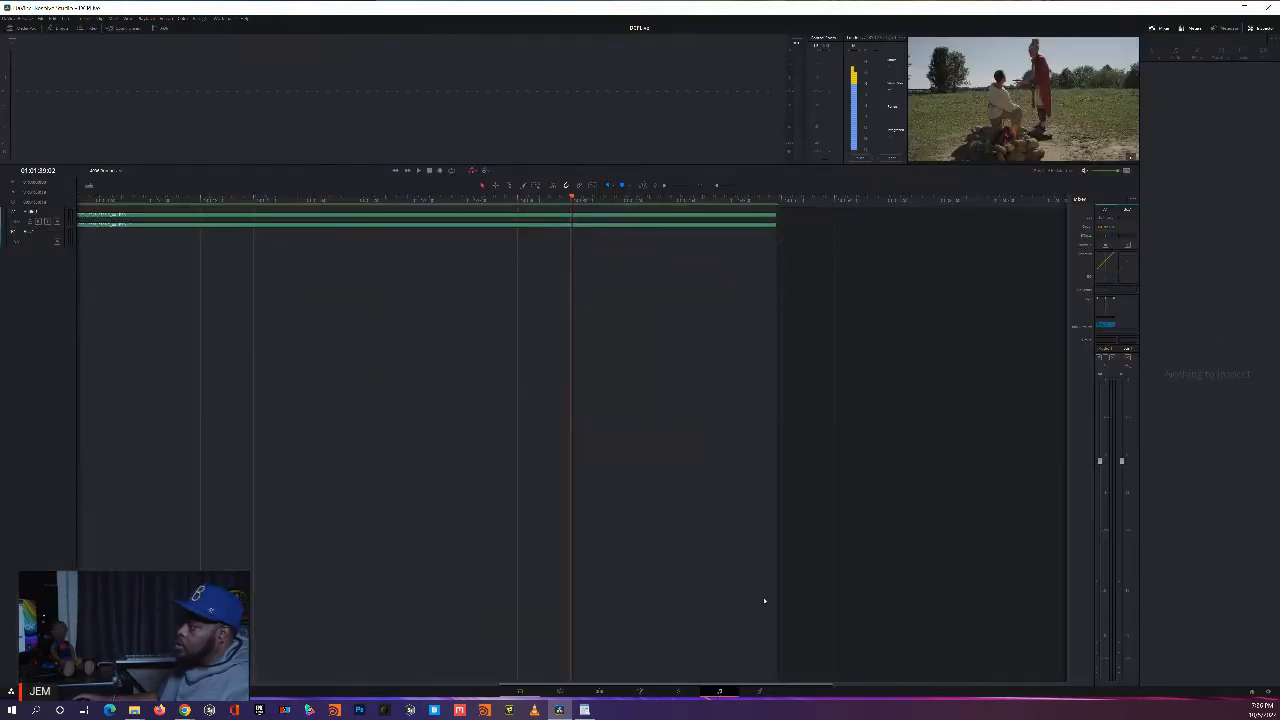
click(760, 691)
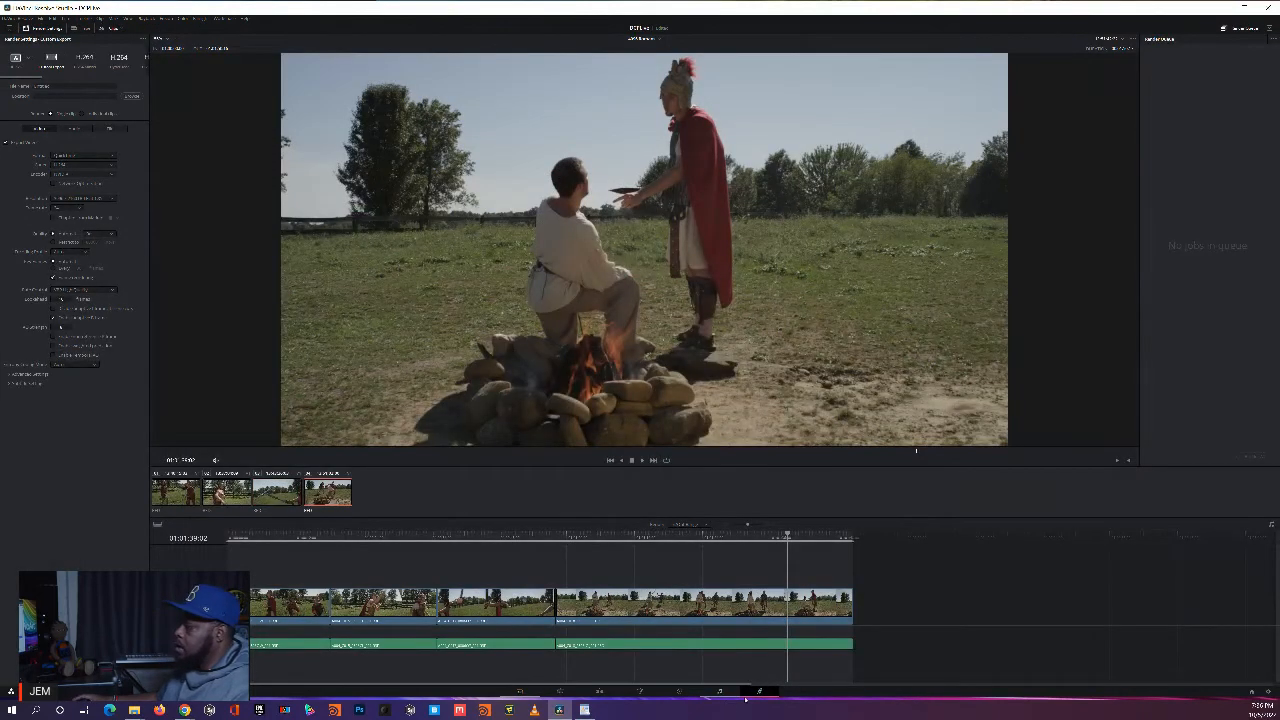
click(720, 691)
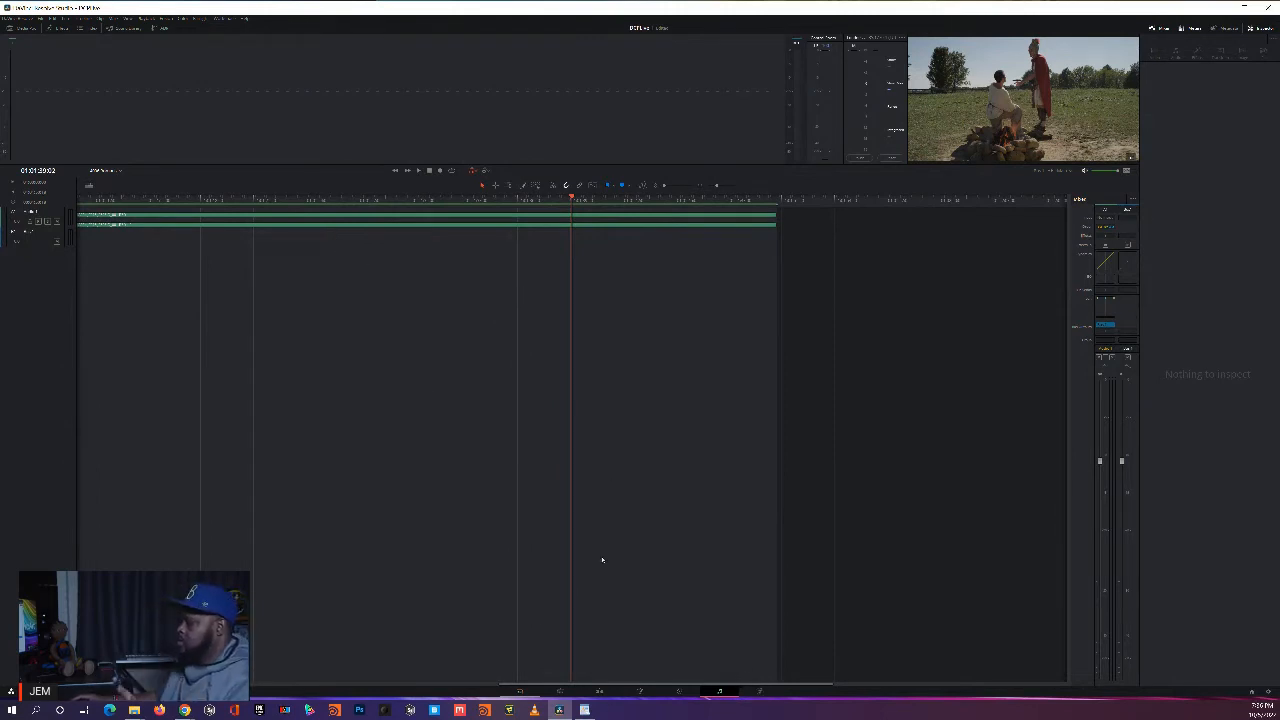
click(759, 692)
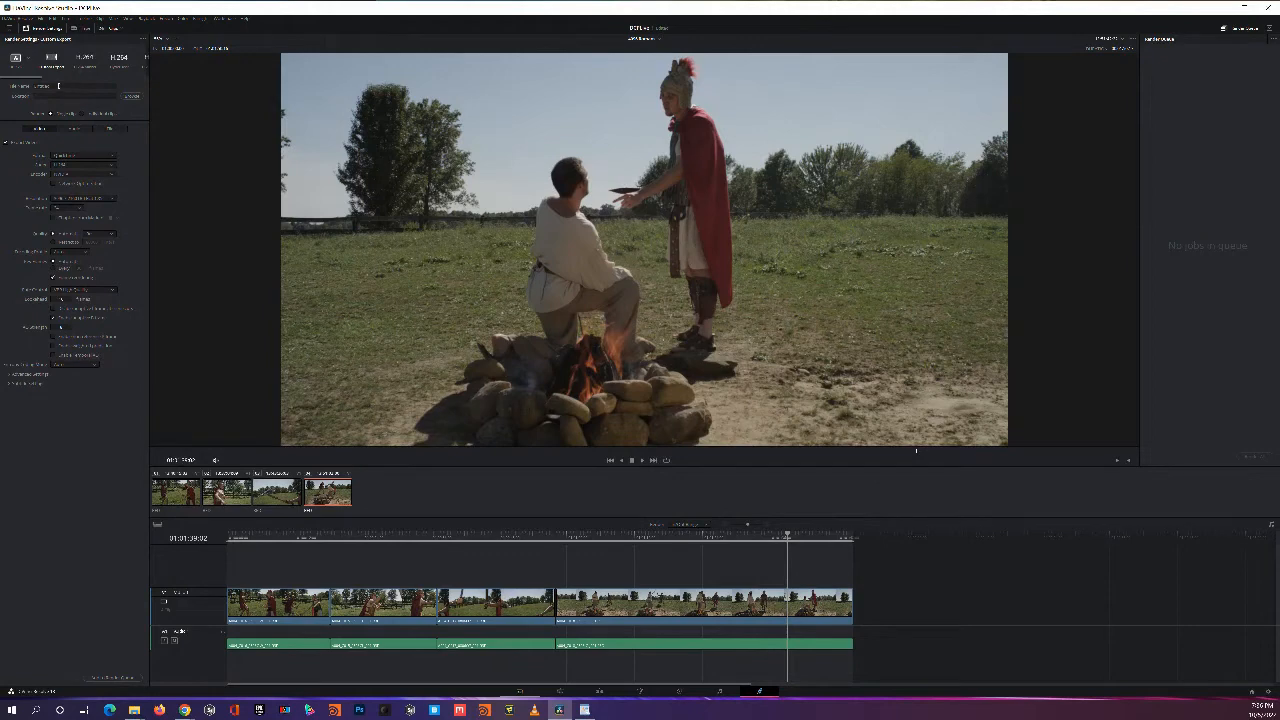
Step: Set the render location to the DCP footage folder on the media drive and name the output file "fin"
double_click(58, 86)
click(131, 96)
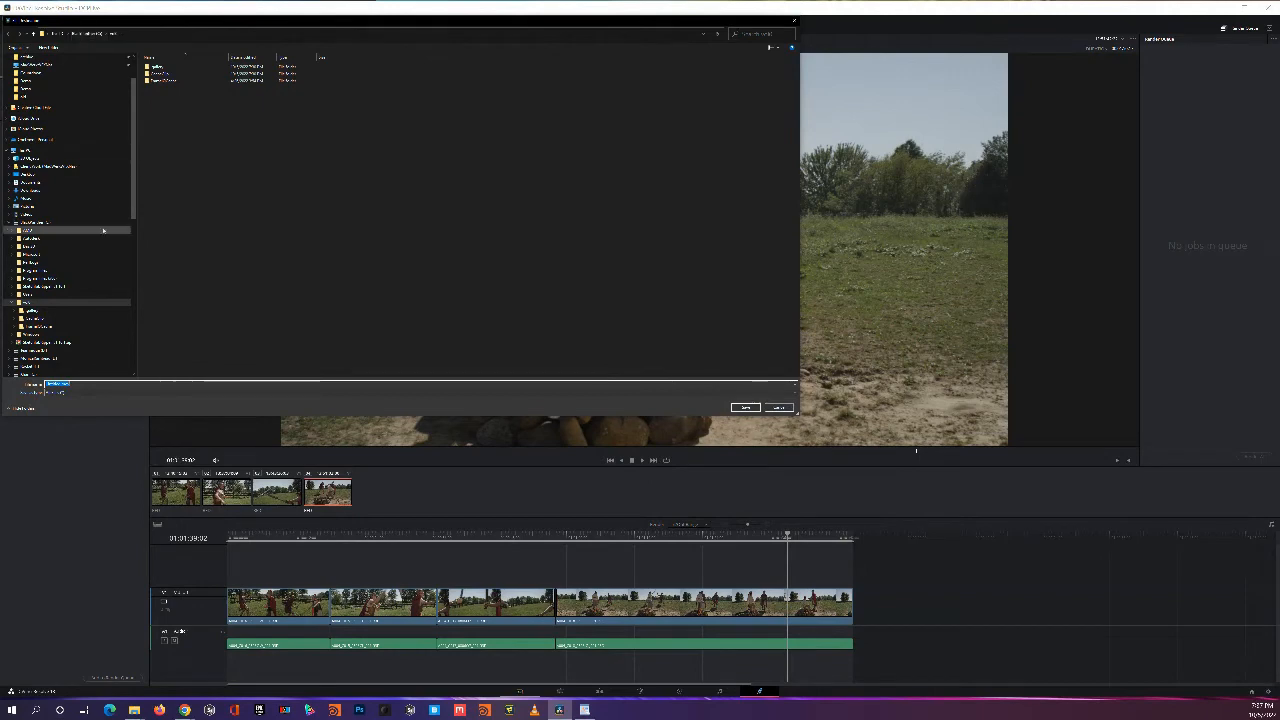
scroll(50, 258, up, 1)
scroll(50, 258, up, 1)
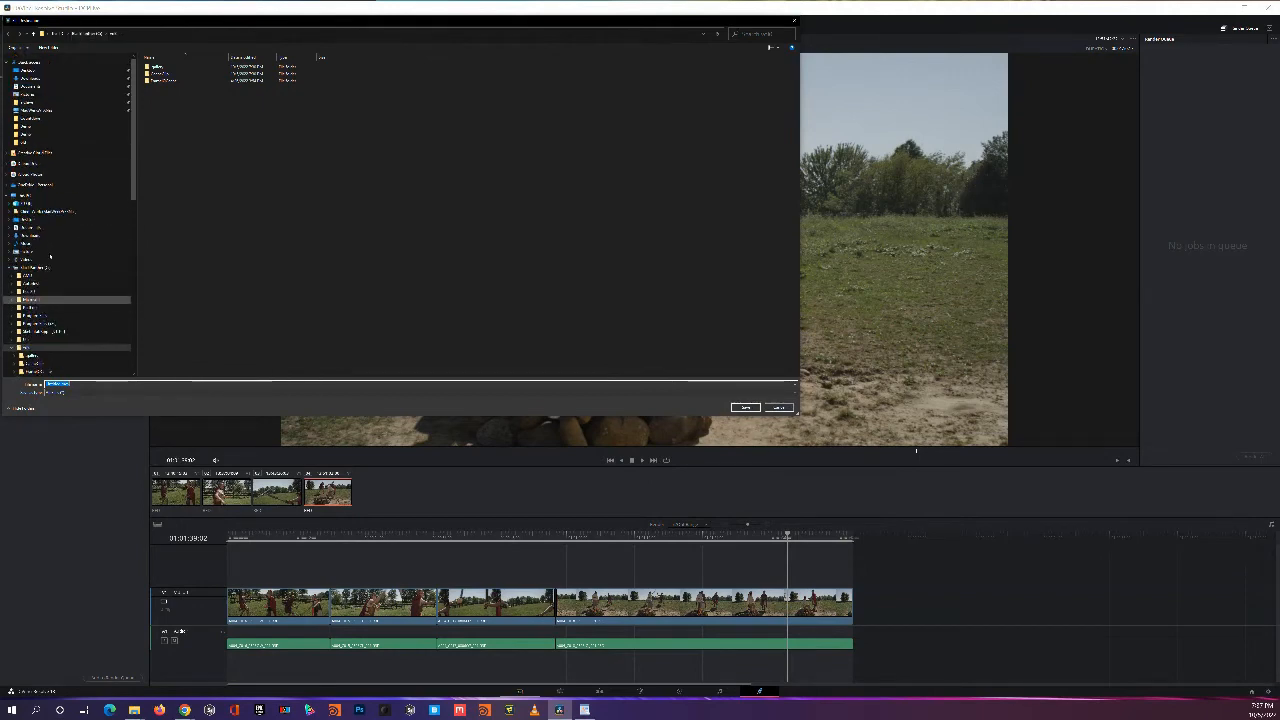
scroll(52, 250, down, 3)
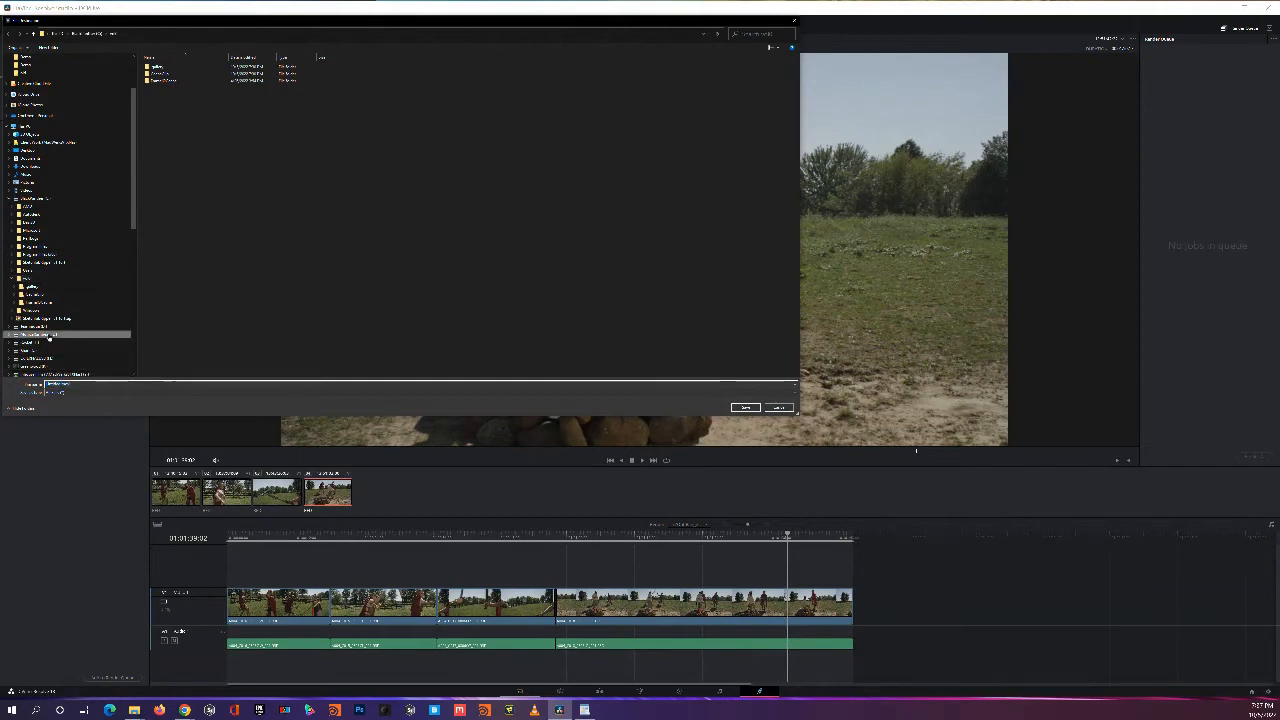
click(49, 336)
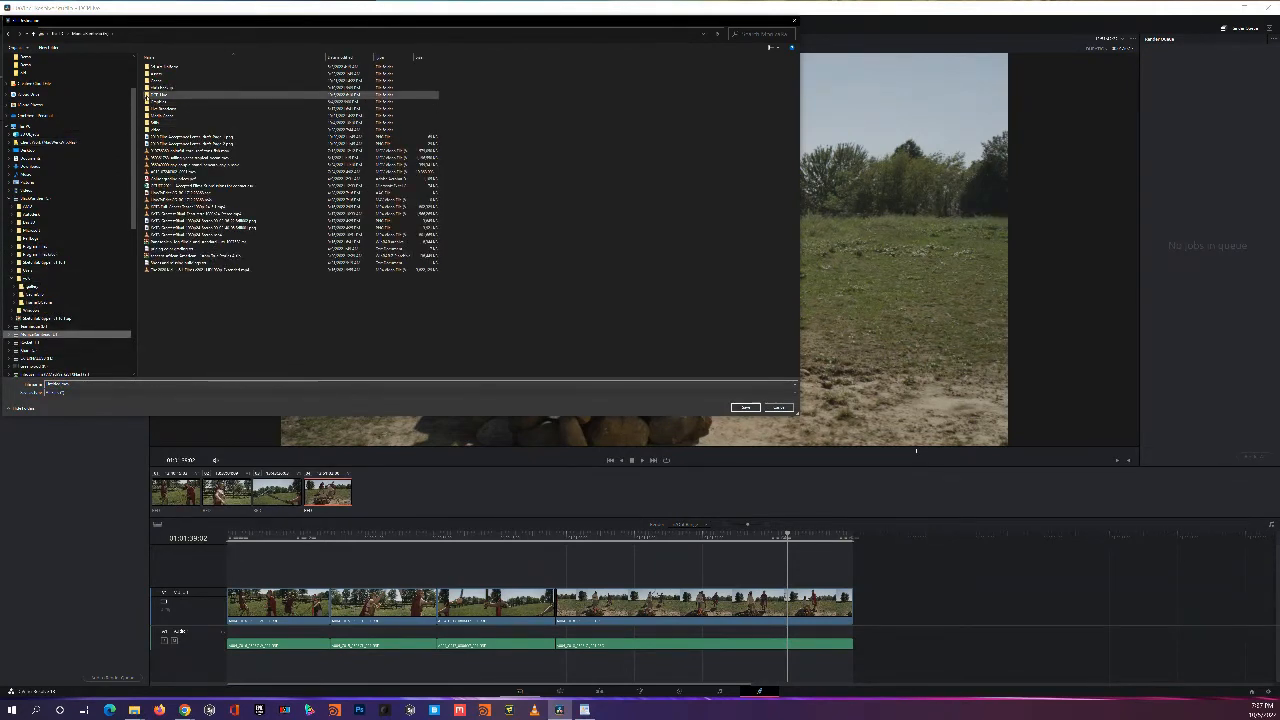
double_click(152, 101)
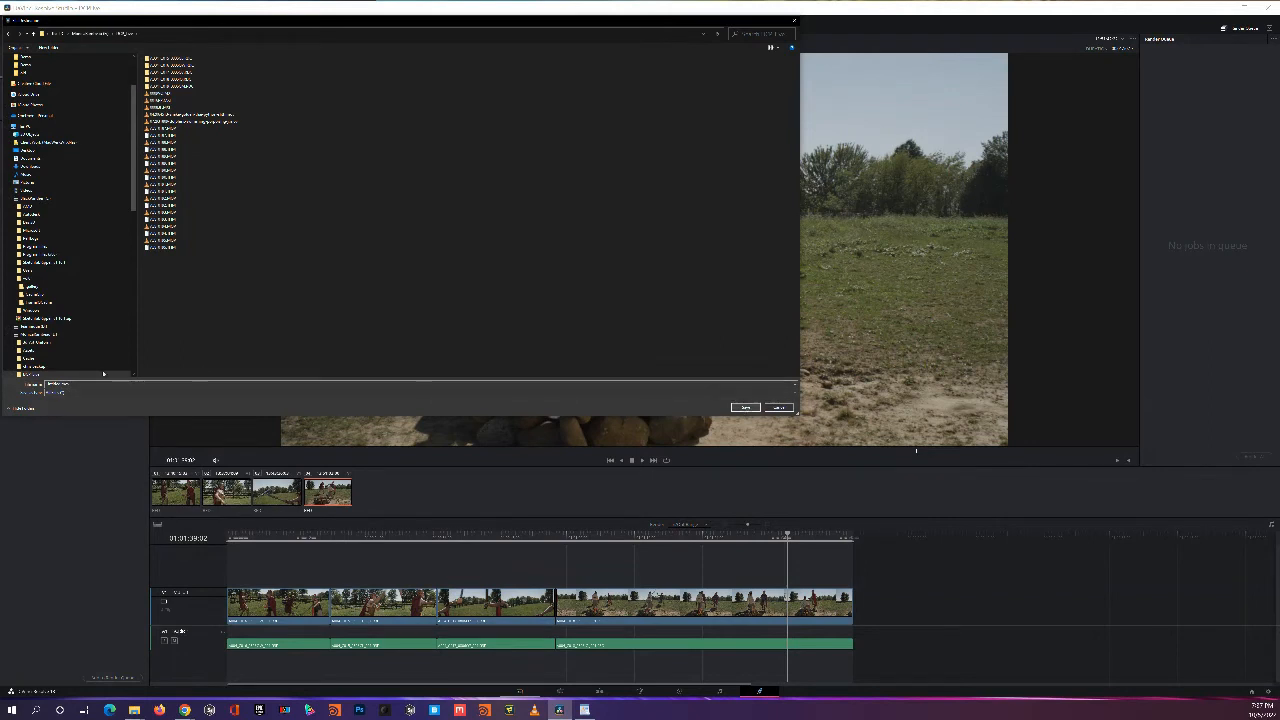
double_click(60, 384)
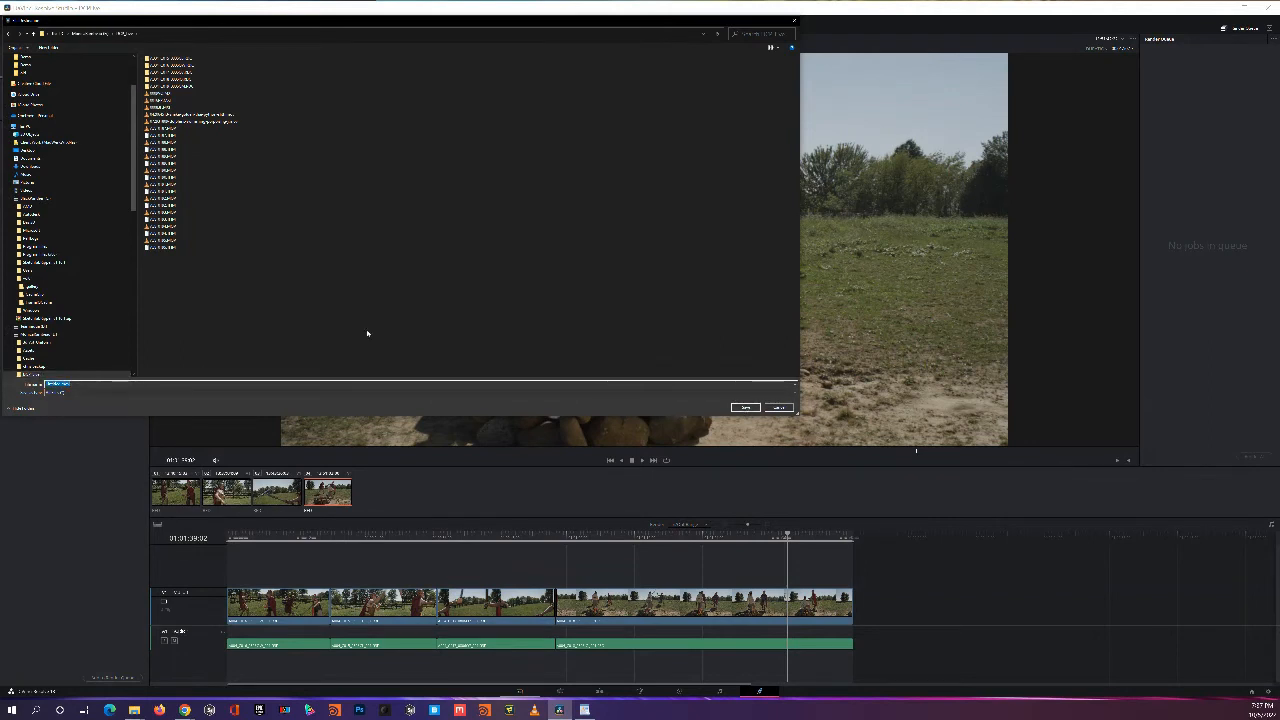
text(fin)
click(741, 407)
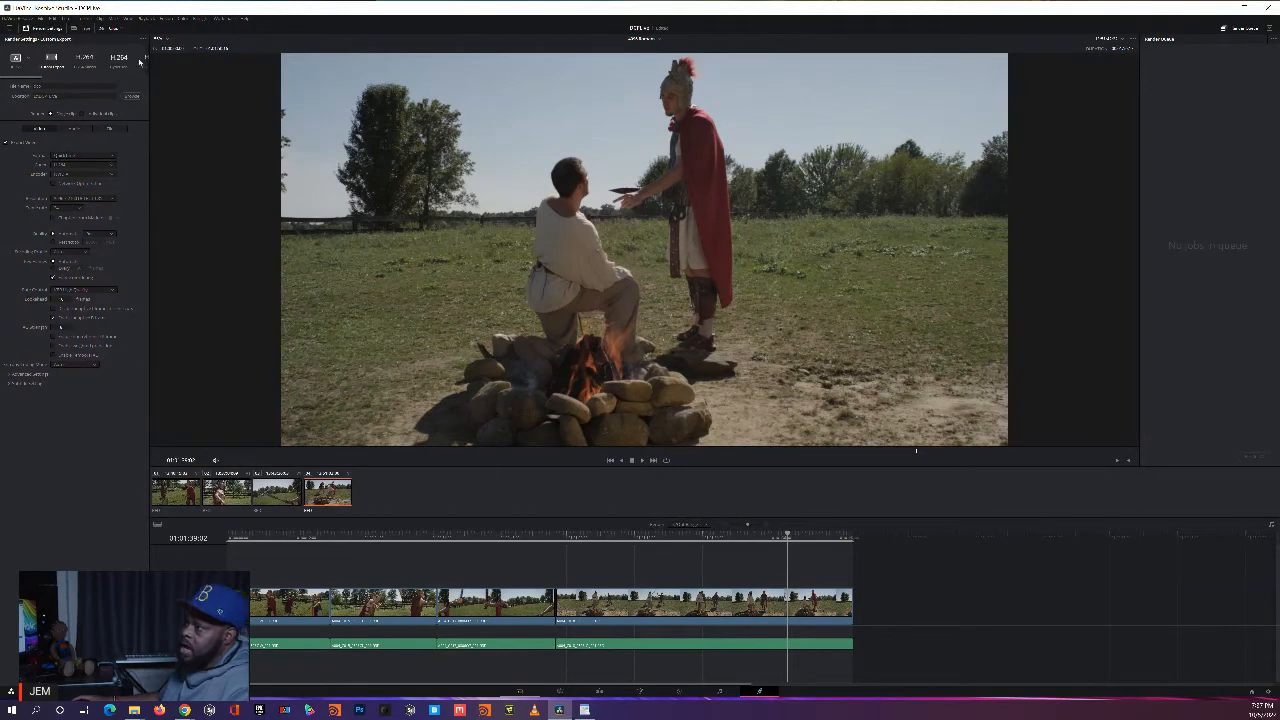
Step: Browse the render presets, then set the export format to DCP with the Kakadu JPEG 2000 codec
drag(35, 79, 120, 73)
click(49, 62)
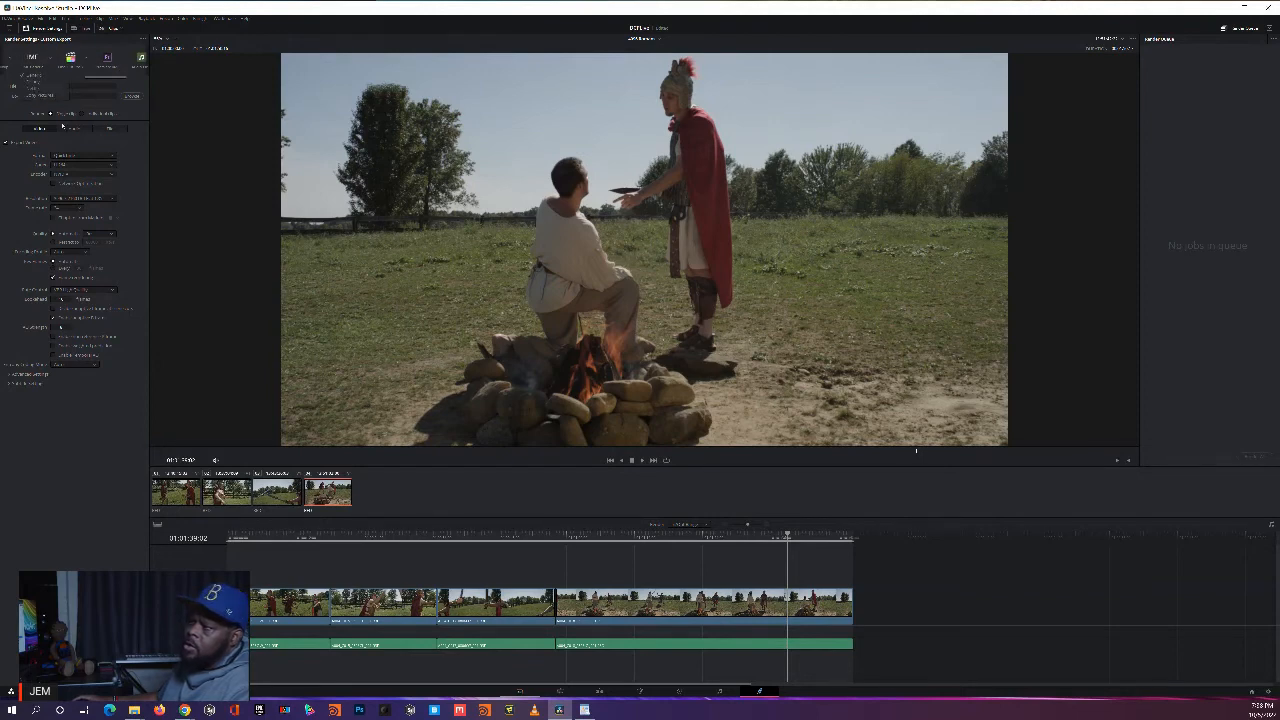
click(134, 140)
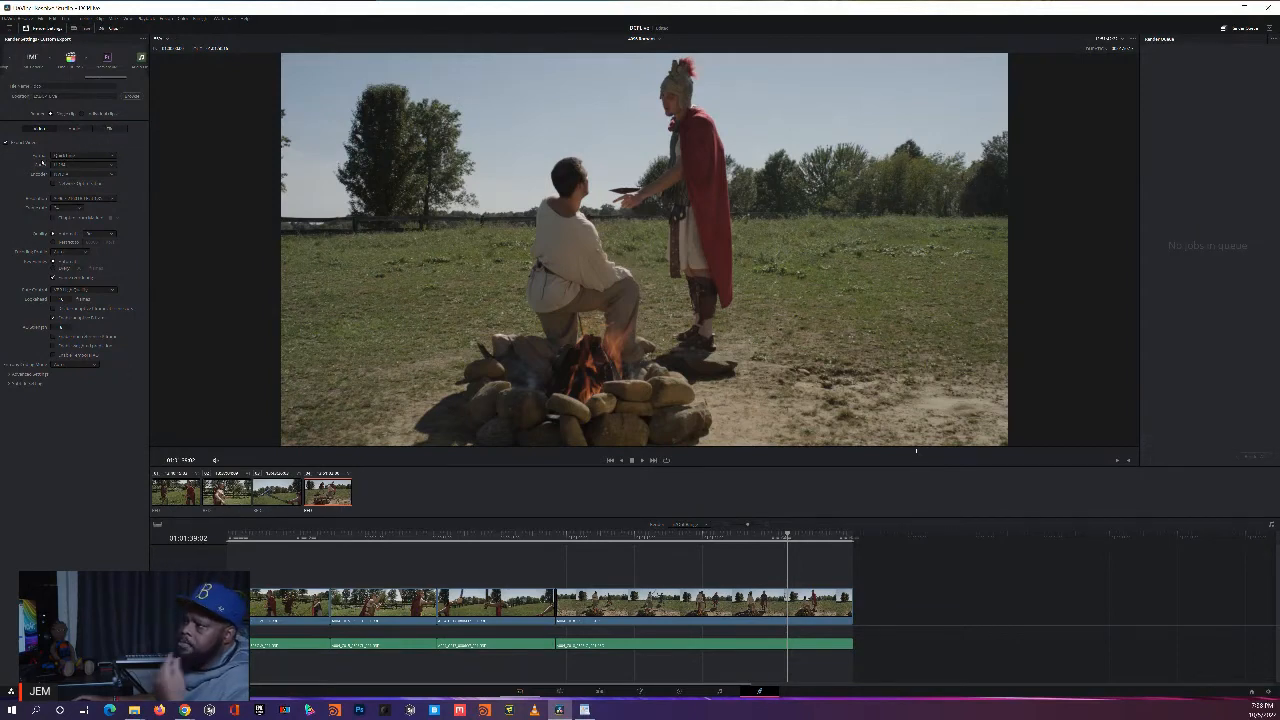
click(72, 164)
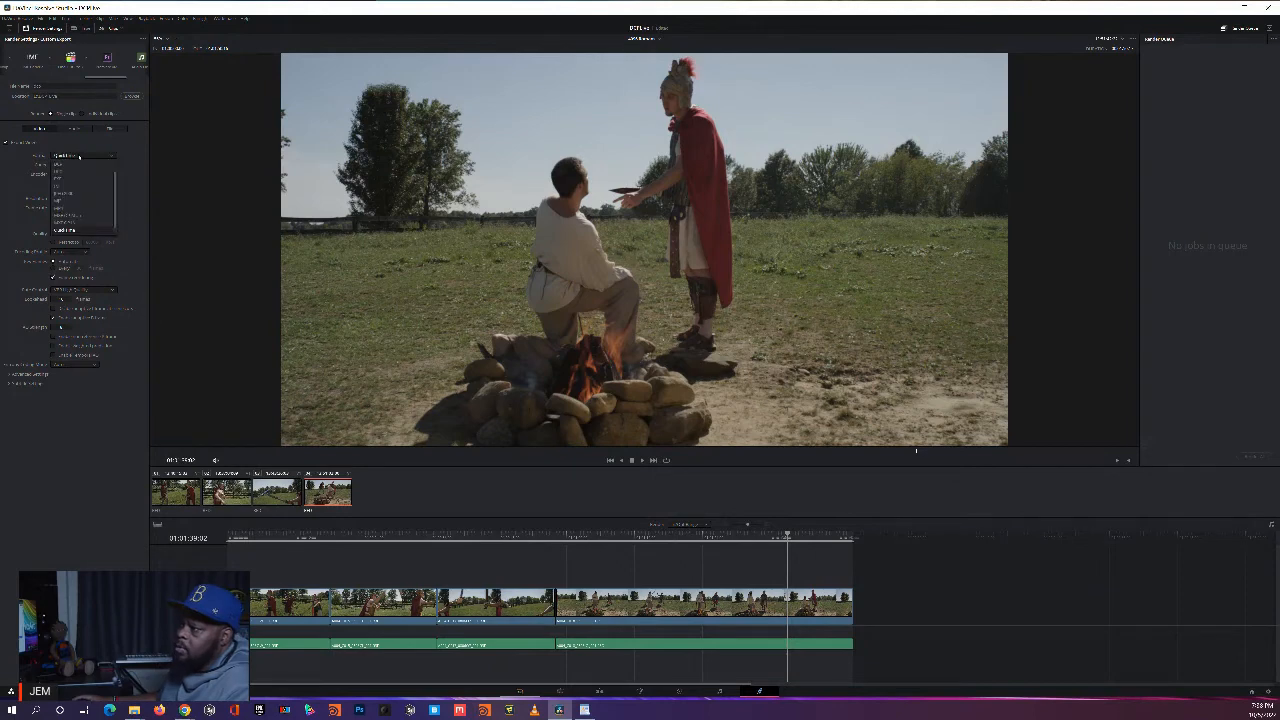
scroll(70, 164, up, 1)
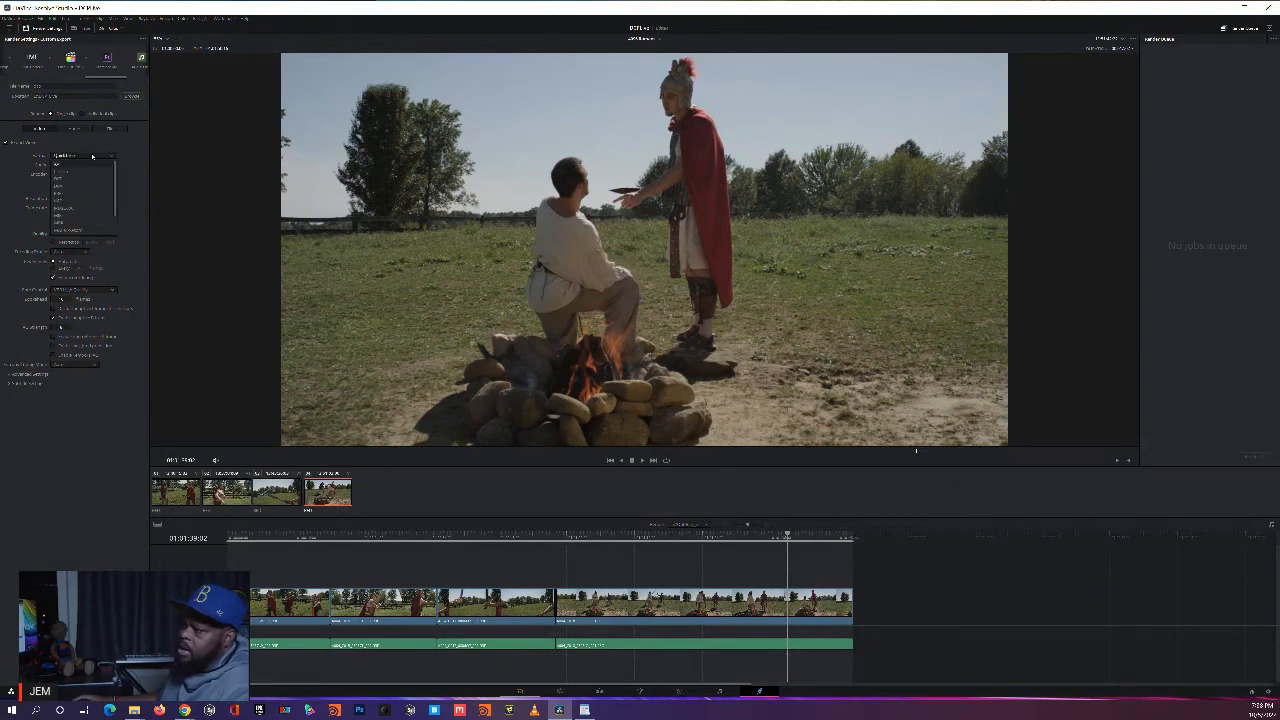
click(69, 180)
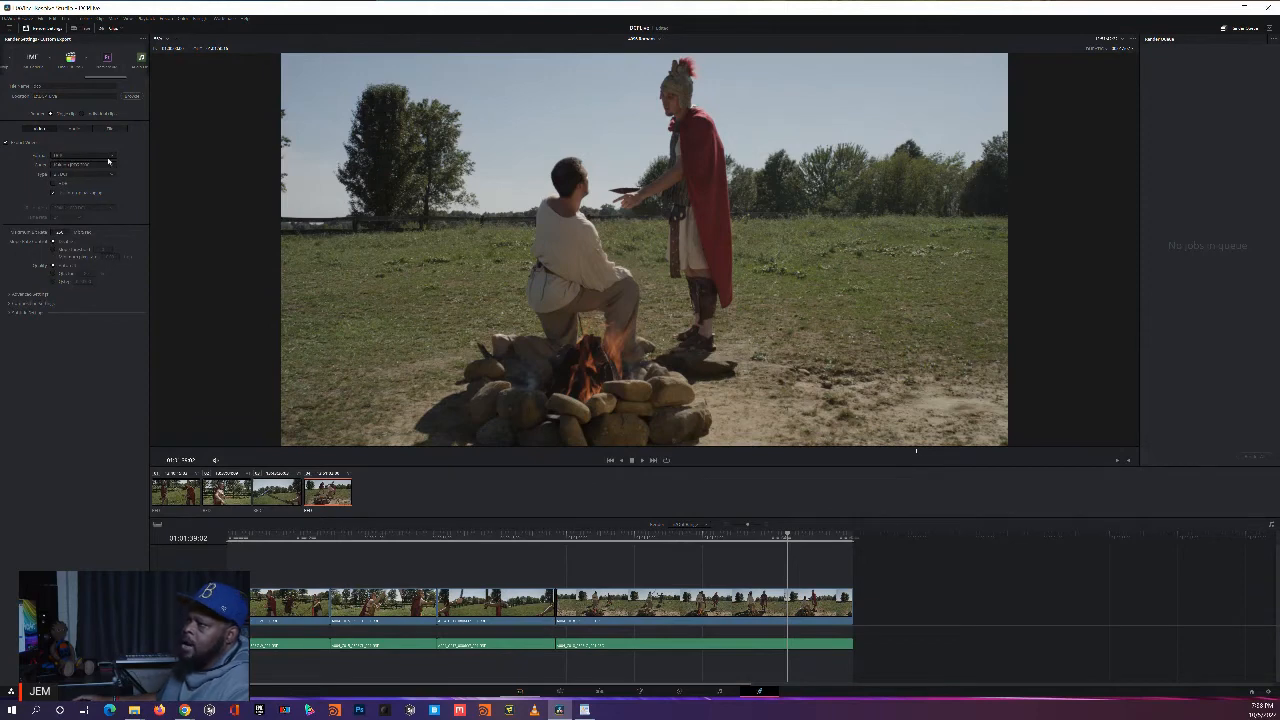
click(105, 165)
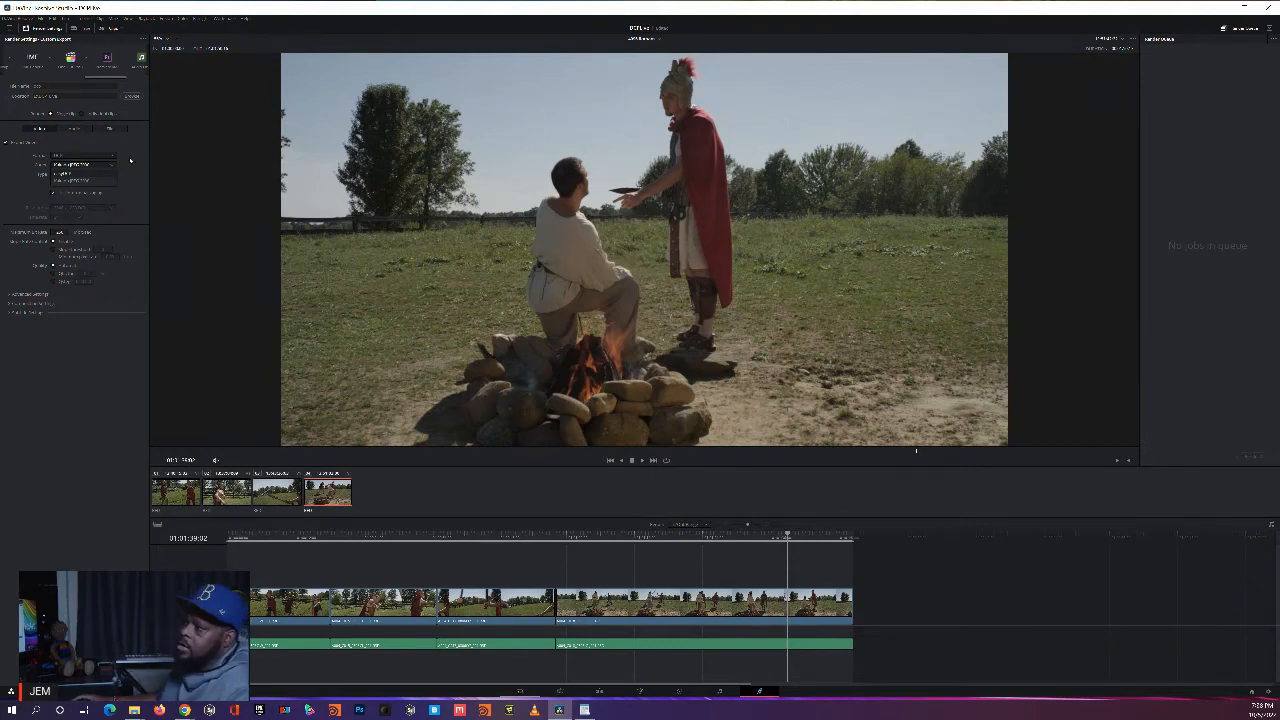
click(130, 160)
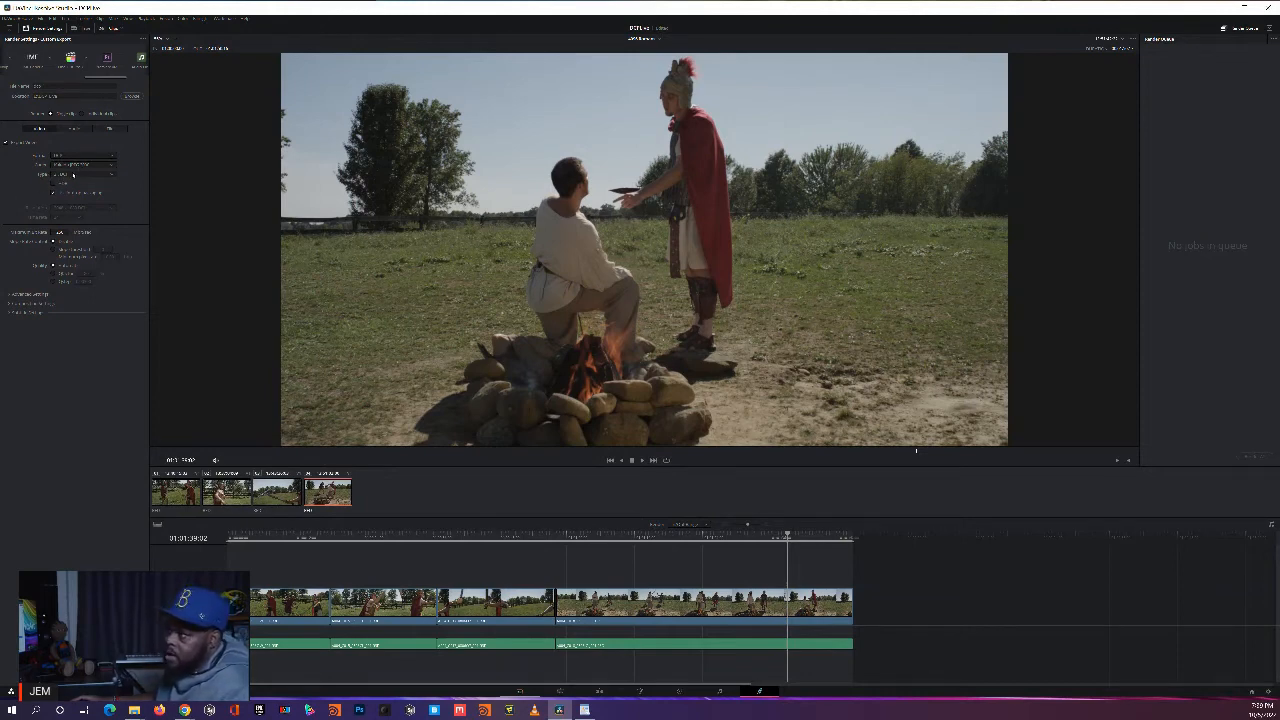
Step: Set the DCP type to 4K DCI Flat, checking it against the DCI resolution notes in WordPad
click(72, 174)
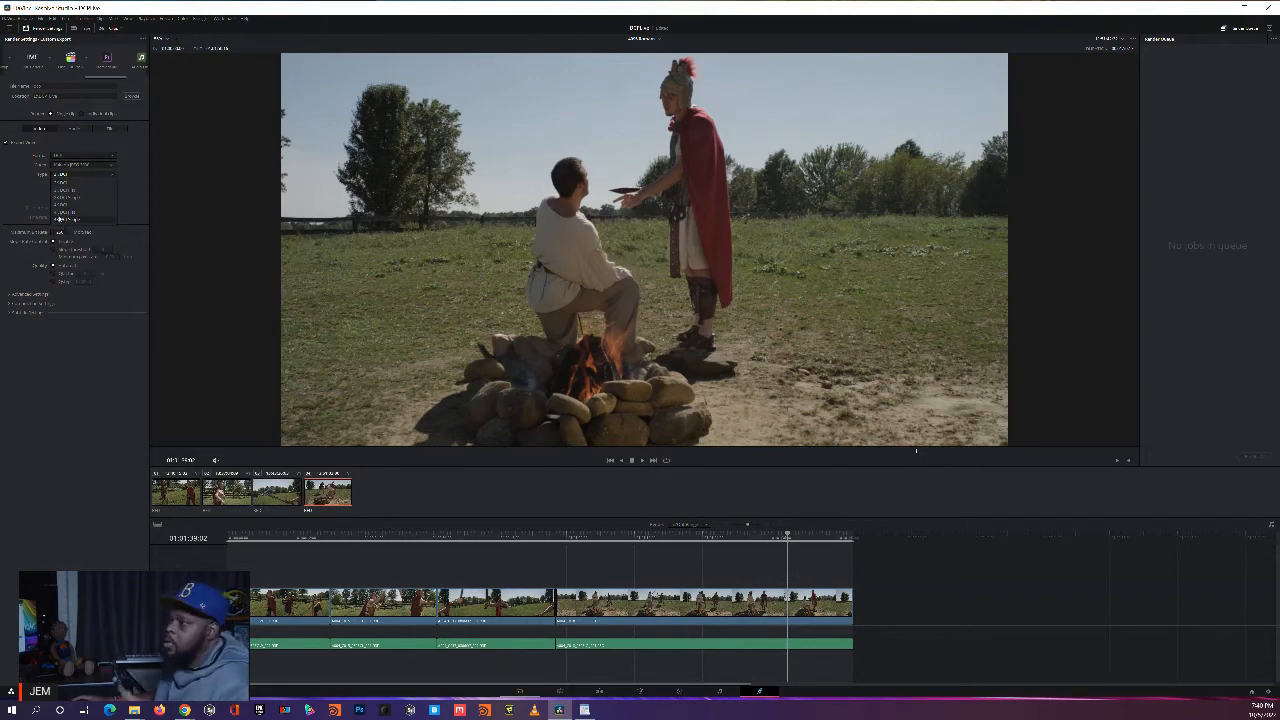
click(585, 710)
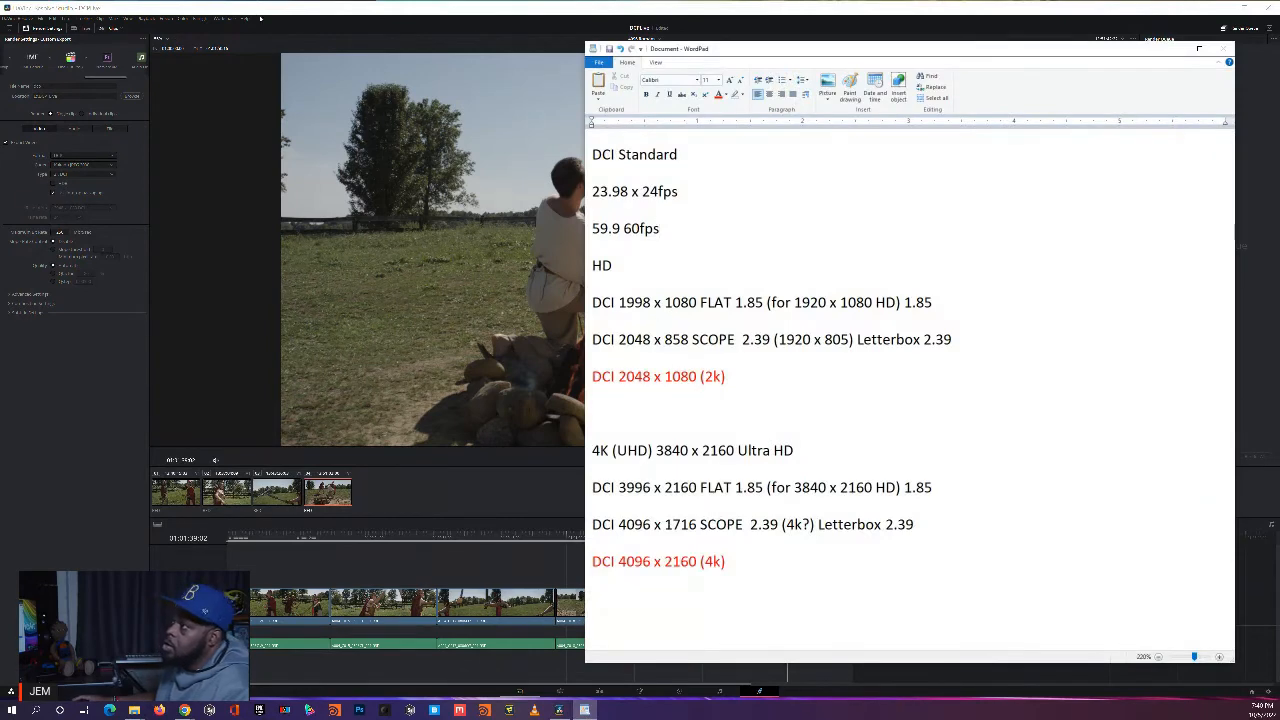
click(229, 274)
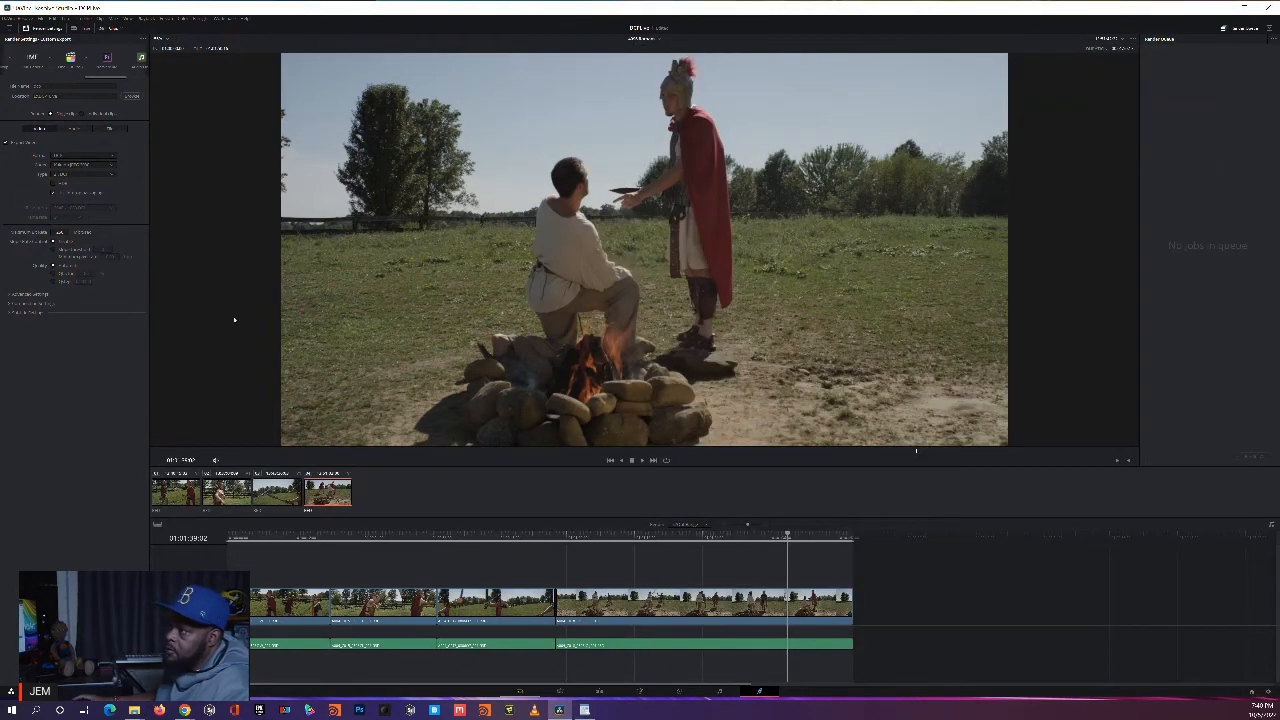
click(94, 176)
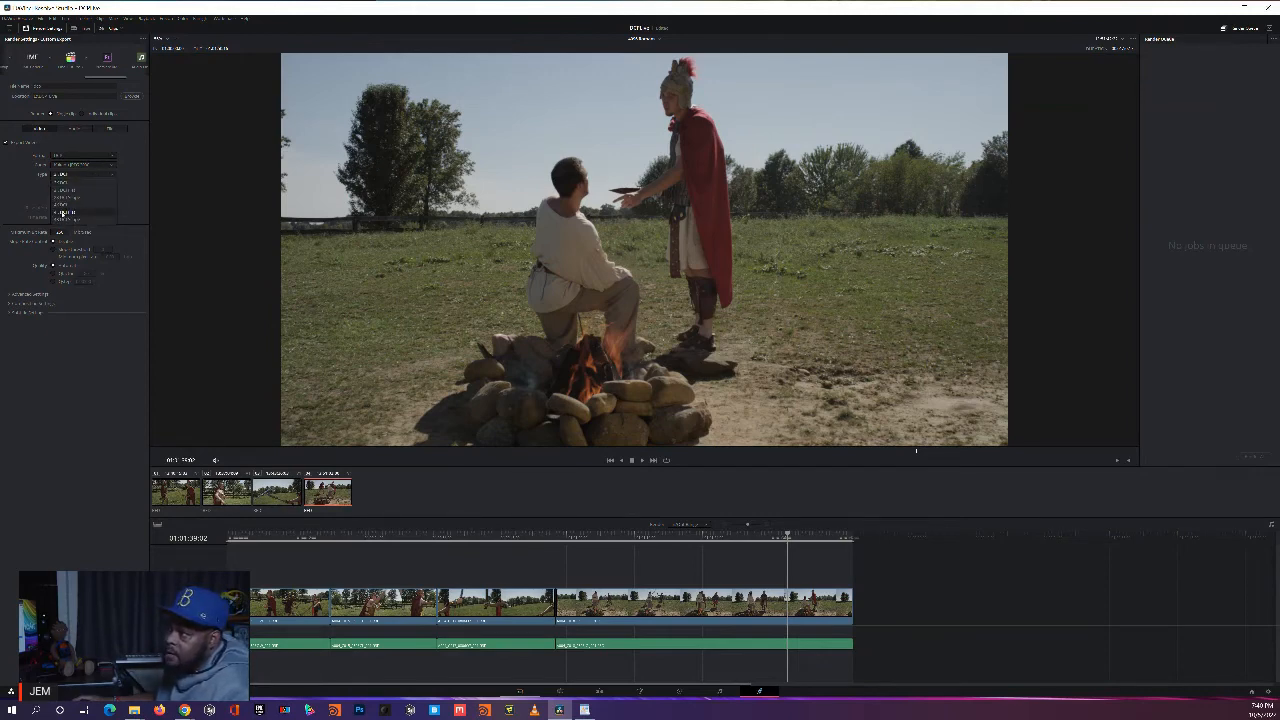
click(62, 213)
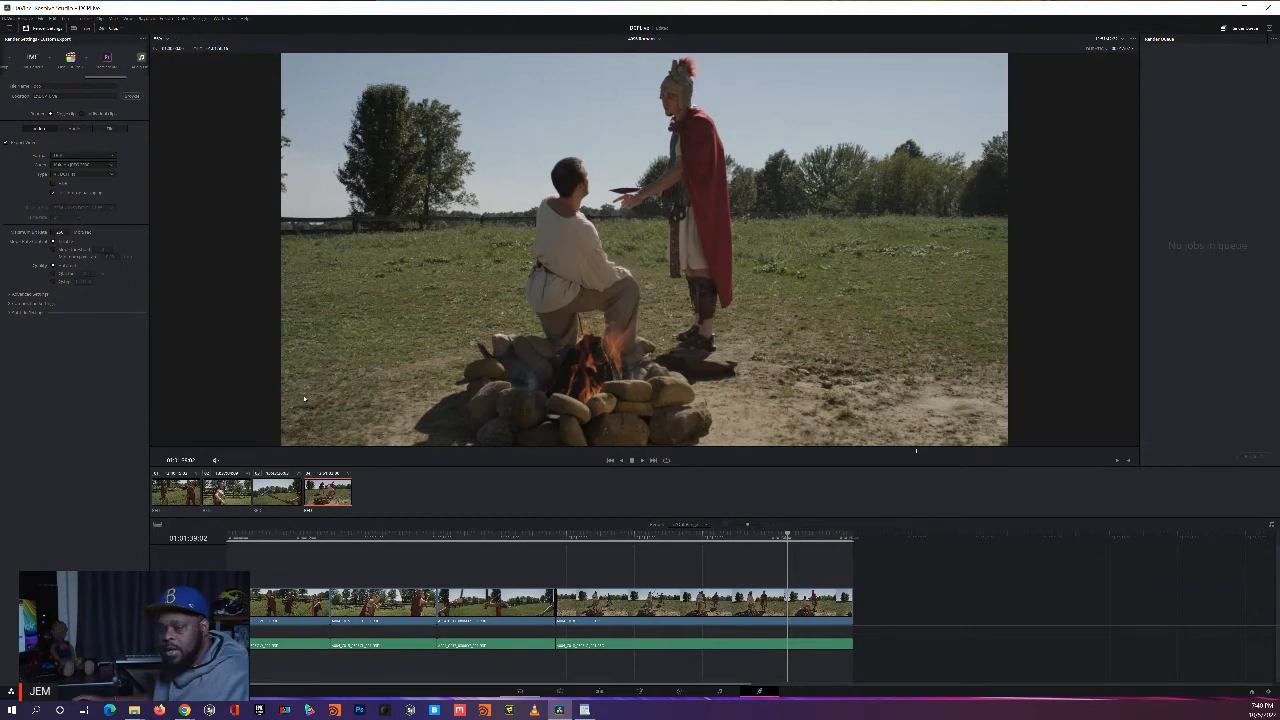
click(584, 710)
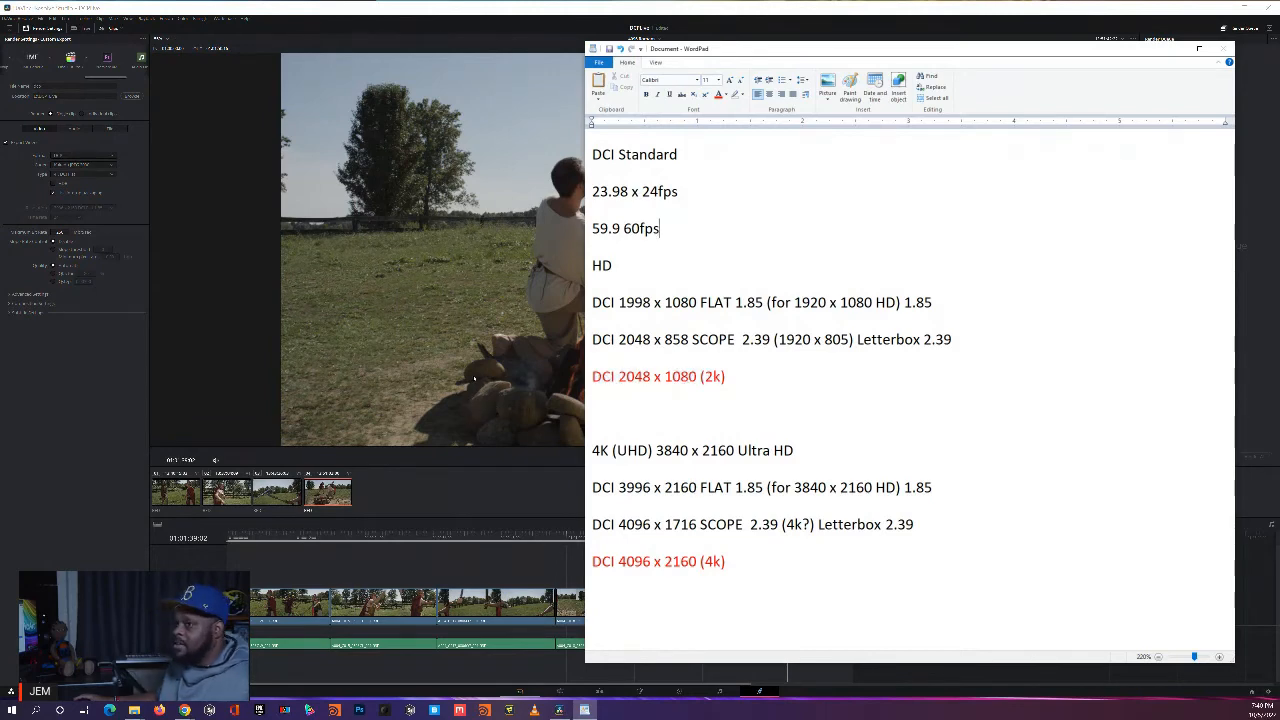
click(410, 20)
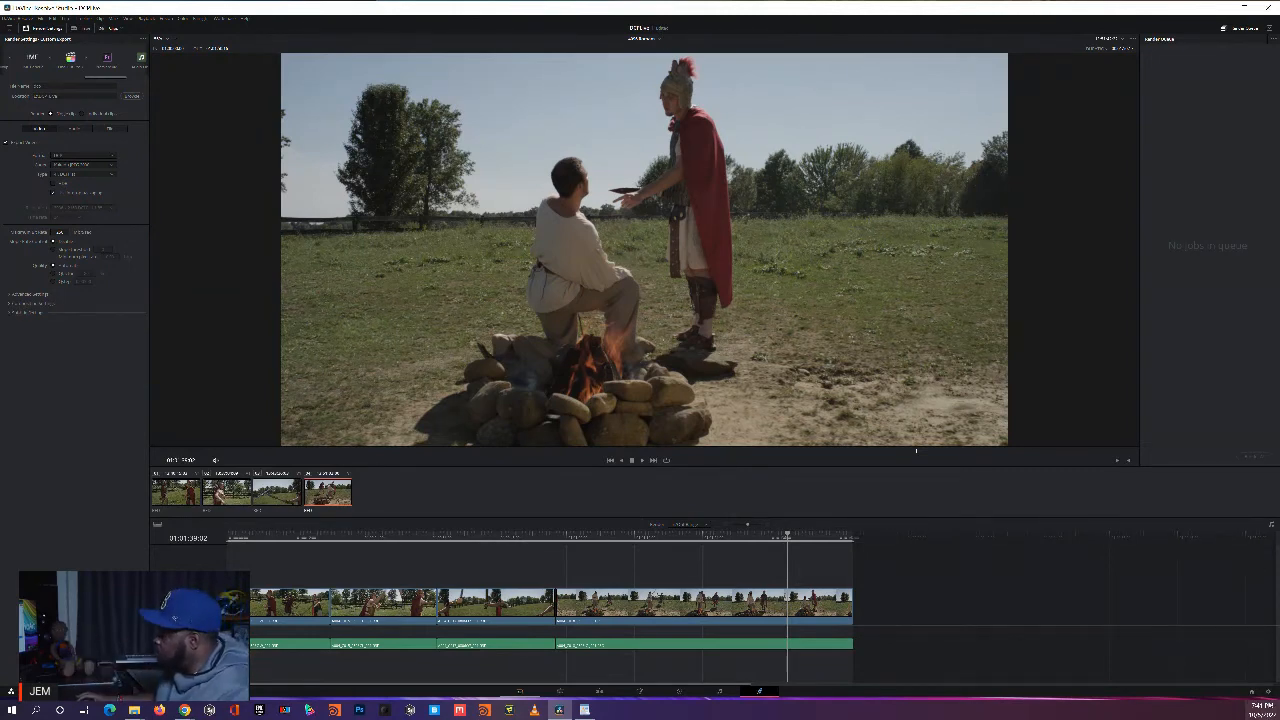
Step: Change the timeline color space in the project's color management settings
click(1268, 693)
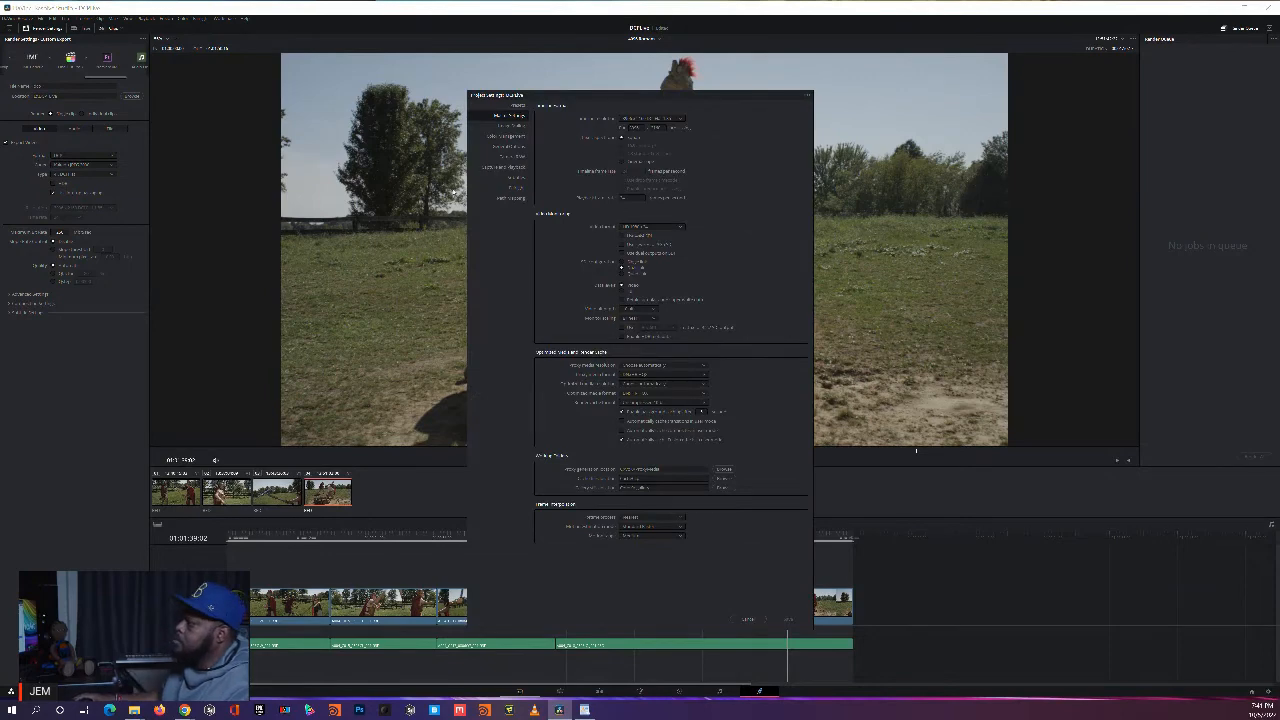
click(507, 137)
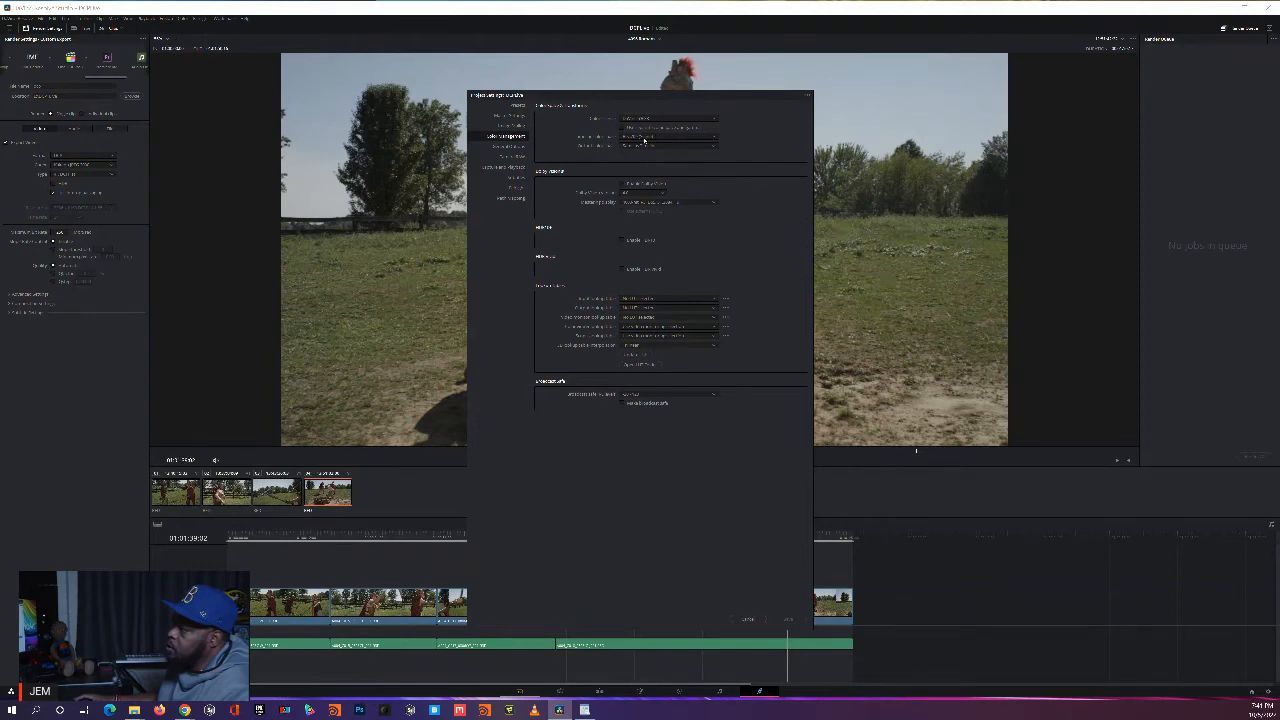
click(645, 137)
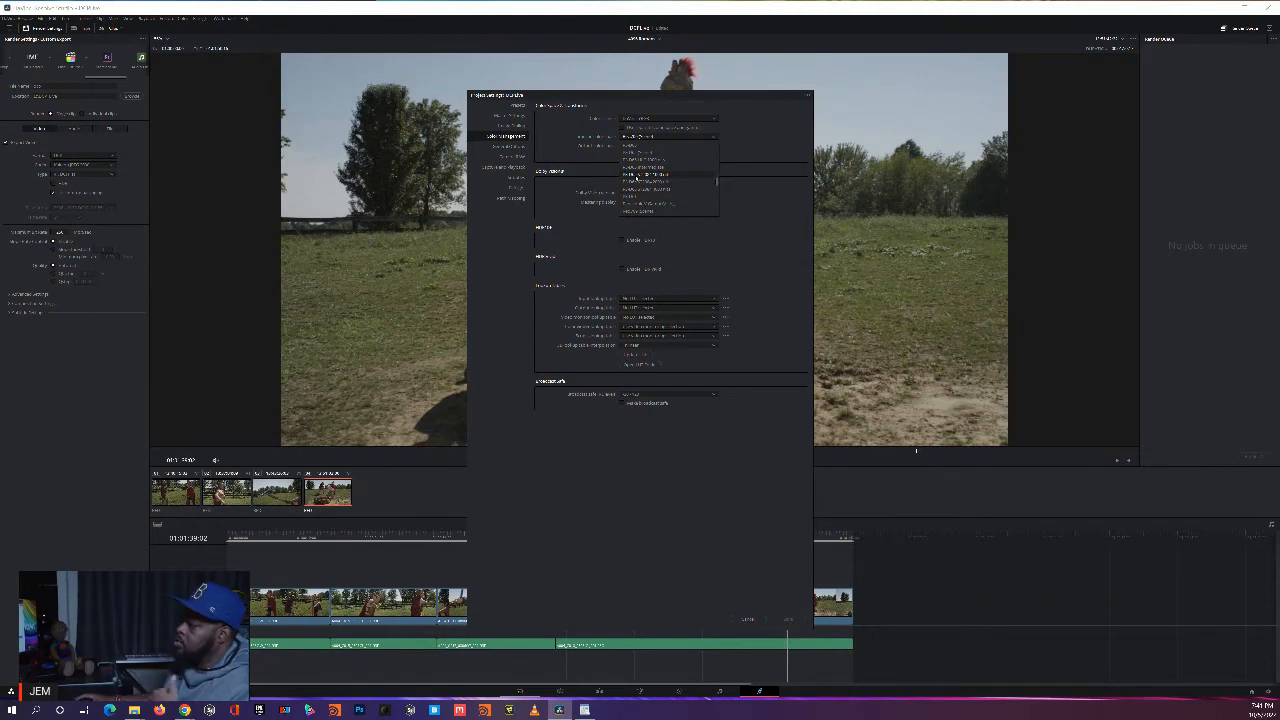
click(629, 175)
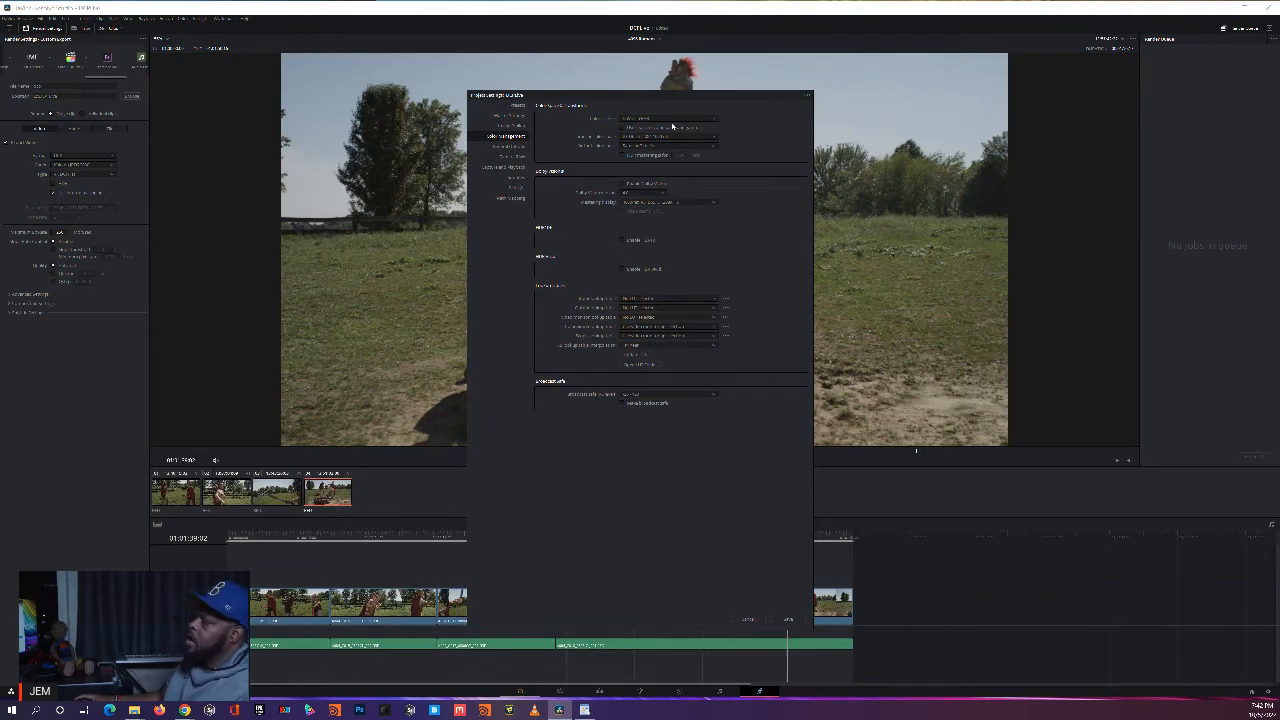
Step: Switch the project's color science to DaVinci YRGB Color Managed, choose the SDR processing mode and an HDR output color space, and save
click(668, 125)
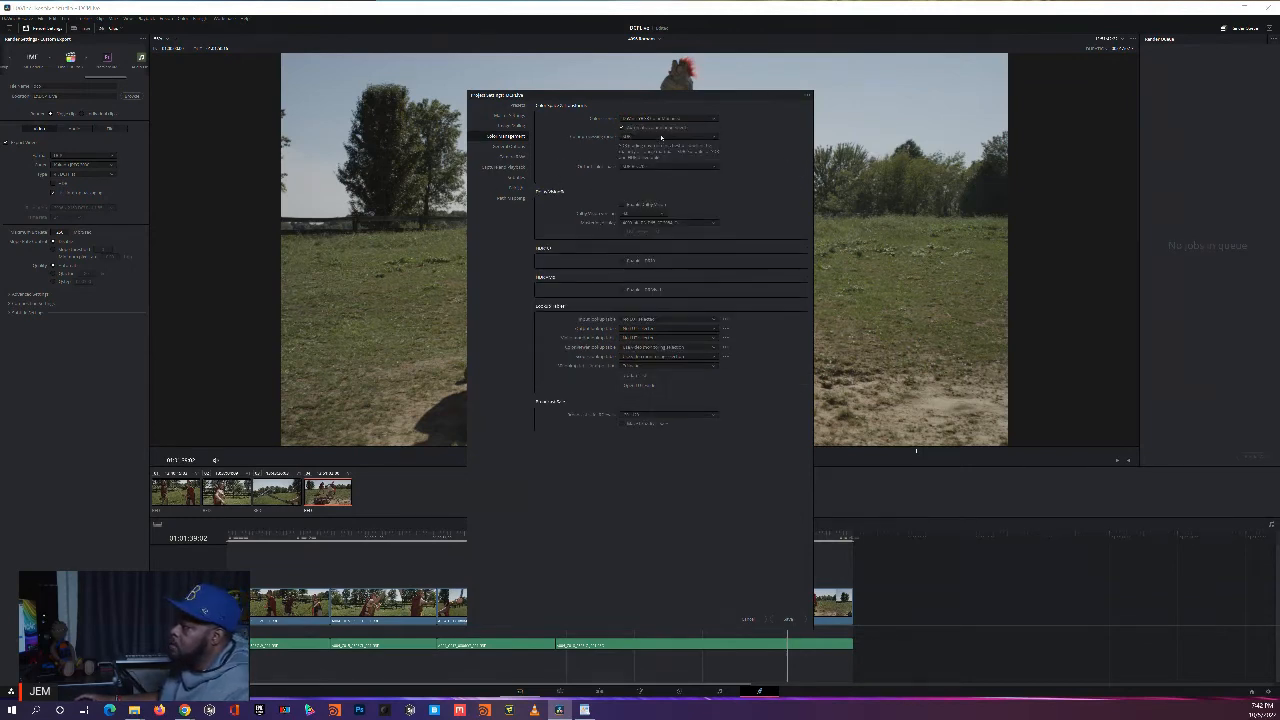
click(661, 137)
click(644, 150)
click(656, 167)
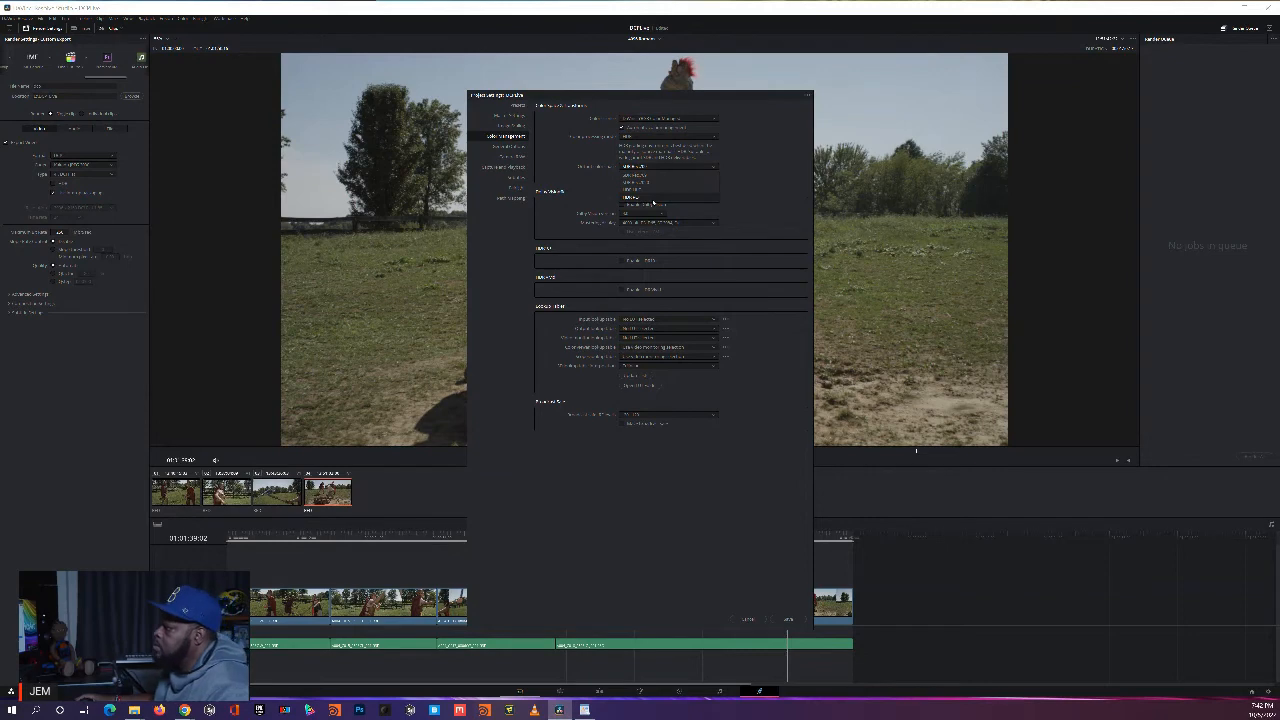
click(653, 203)
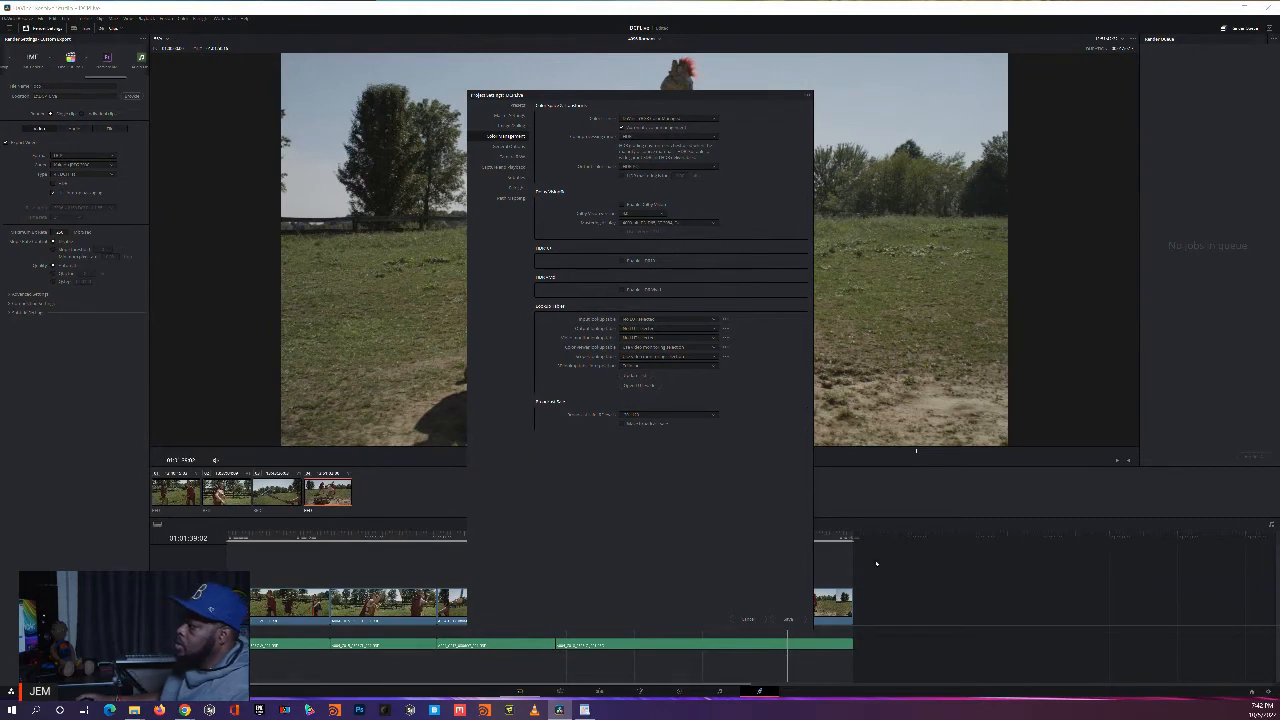
click(787, 620)
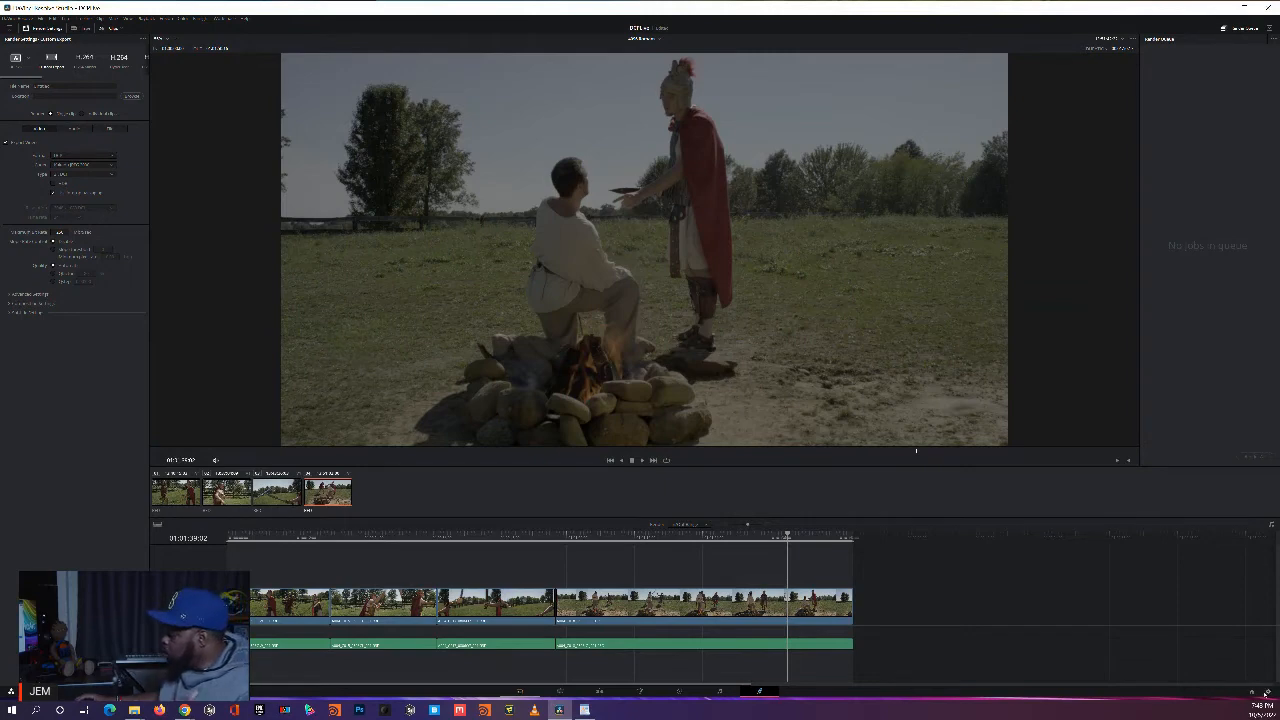
Step: Set the project's color science back to DaVinci YRGB, review the timeline color space options and save the settings
click(1266, 692)
click(644, 119)
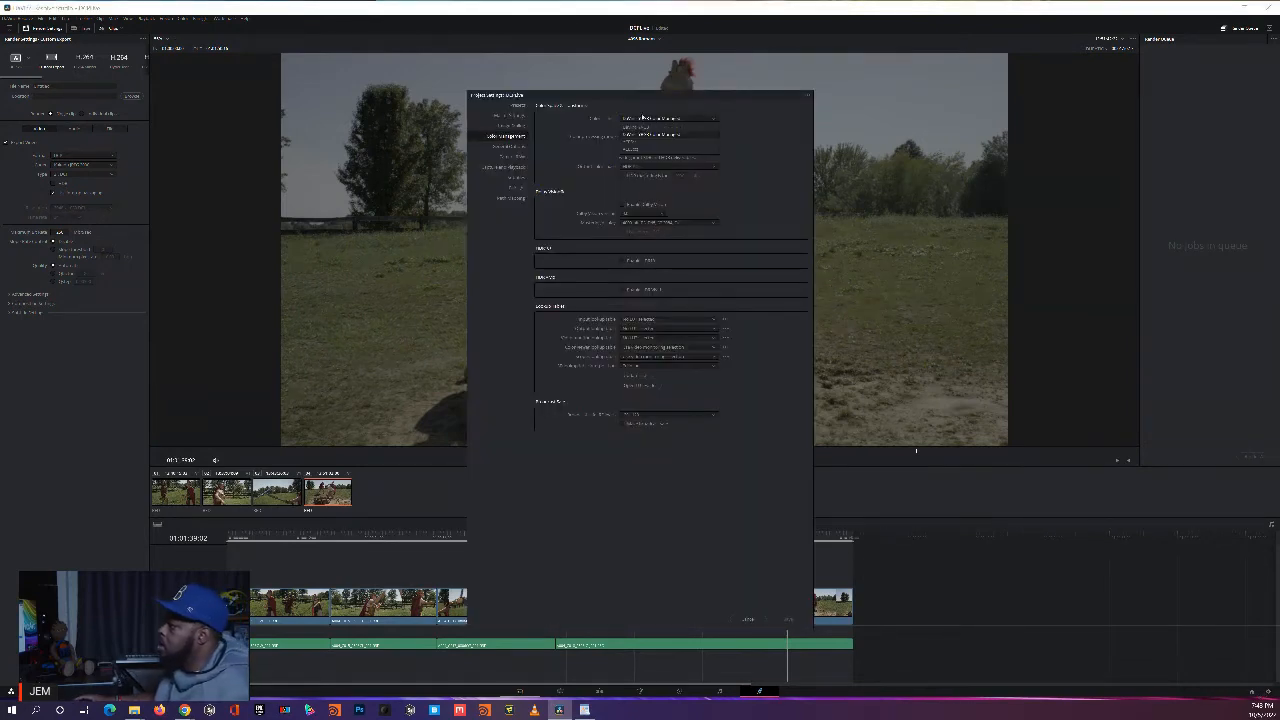
click(638, 128)
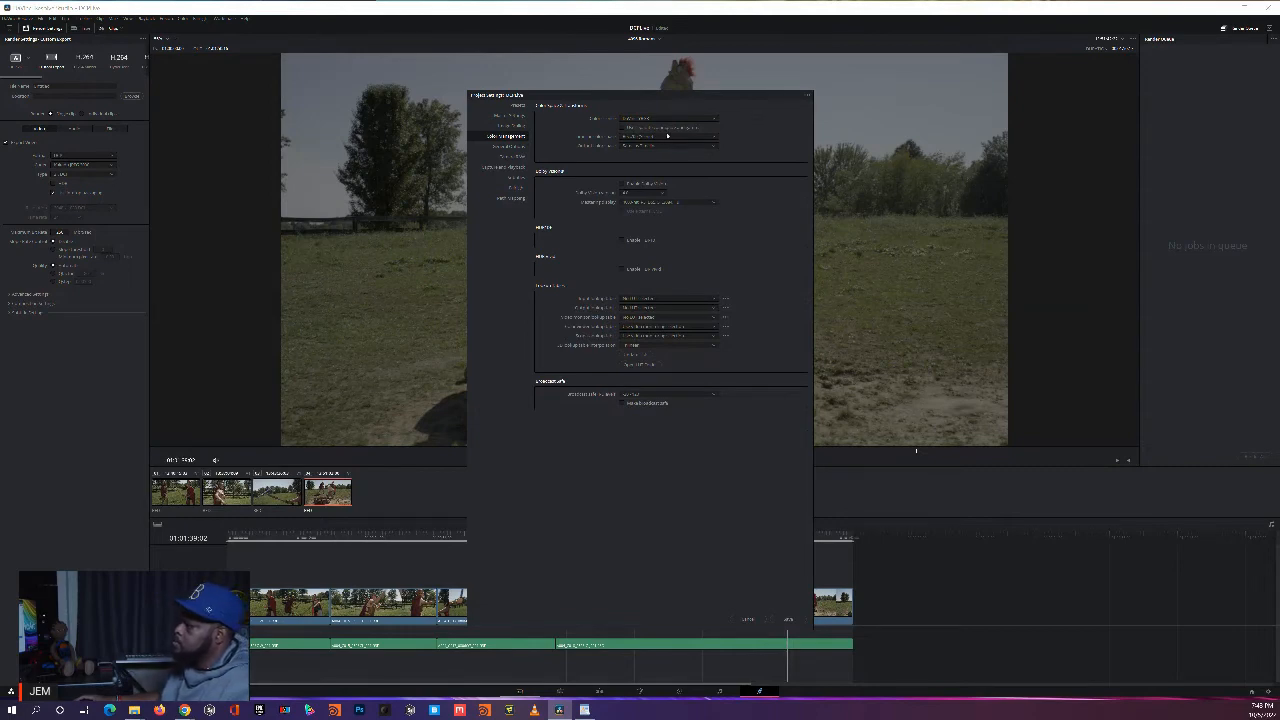
click(665, 137)
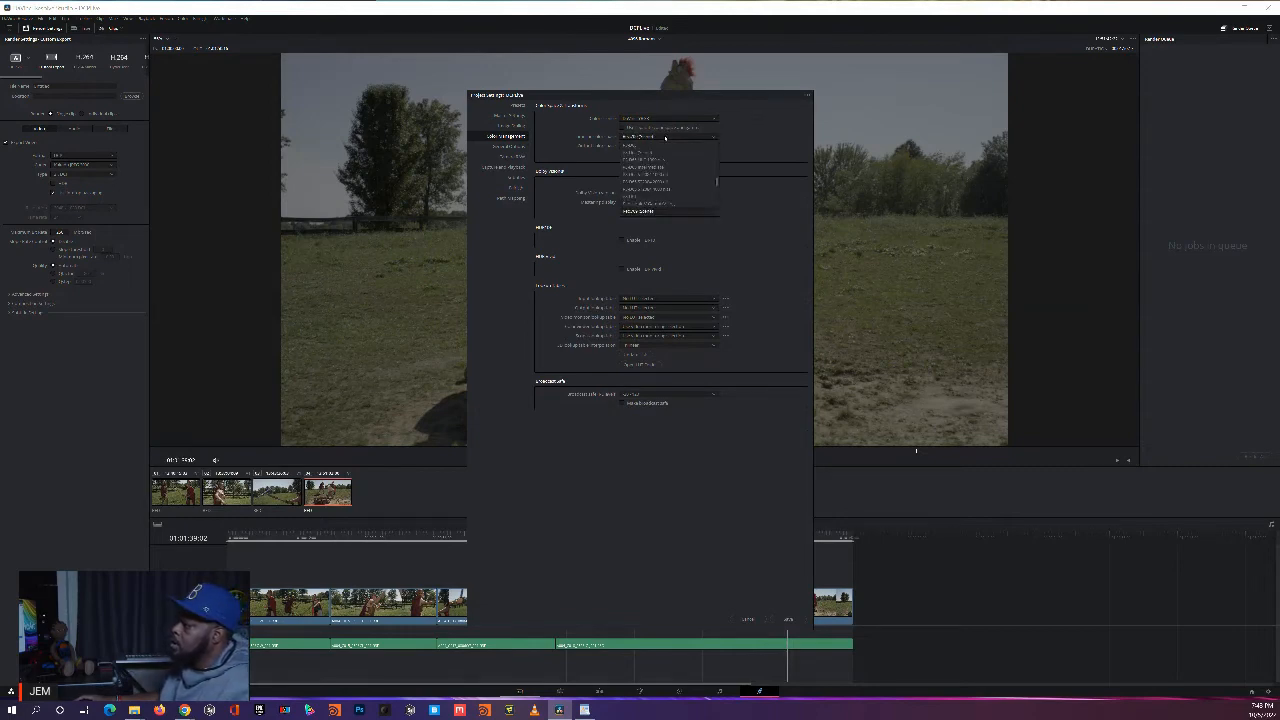
click(665, 137)
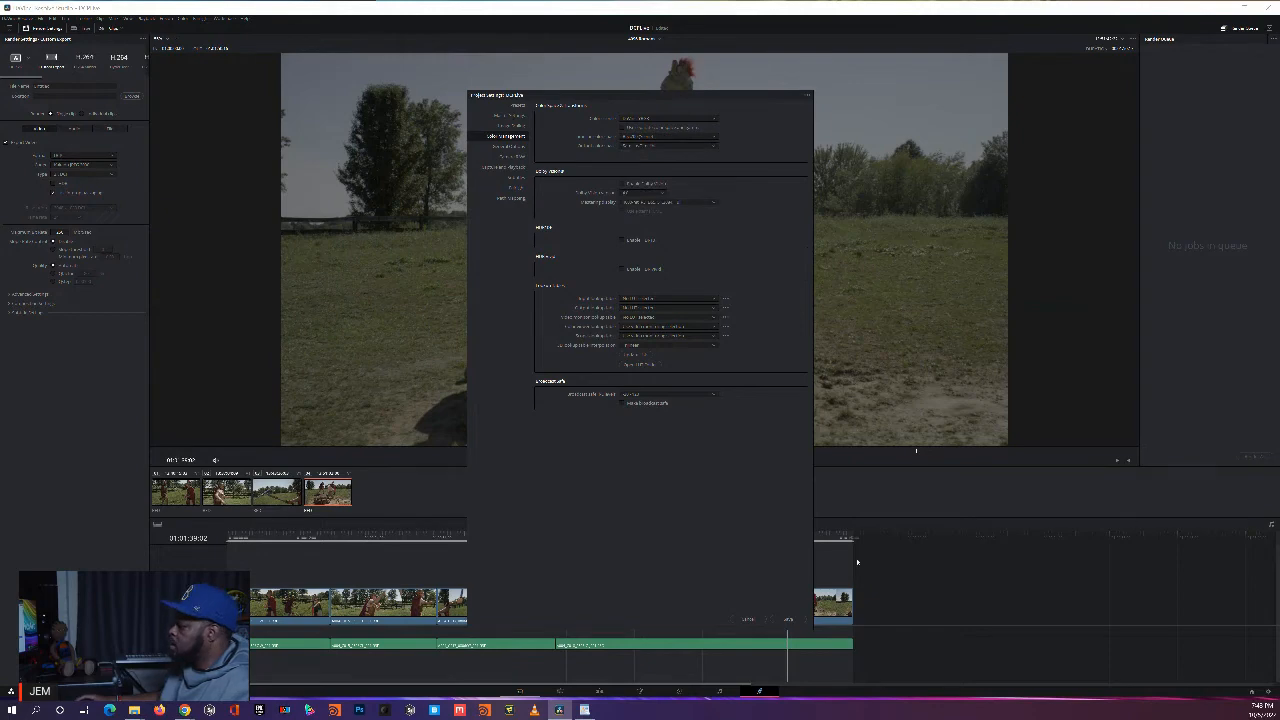
click(787, 619)
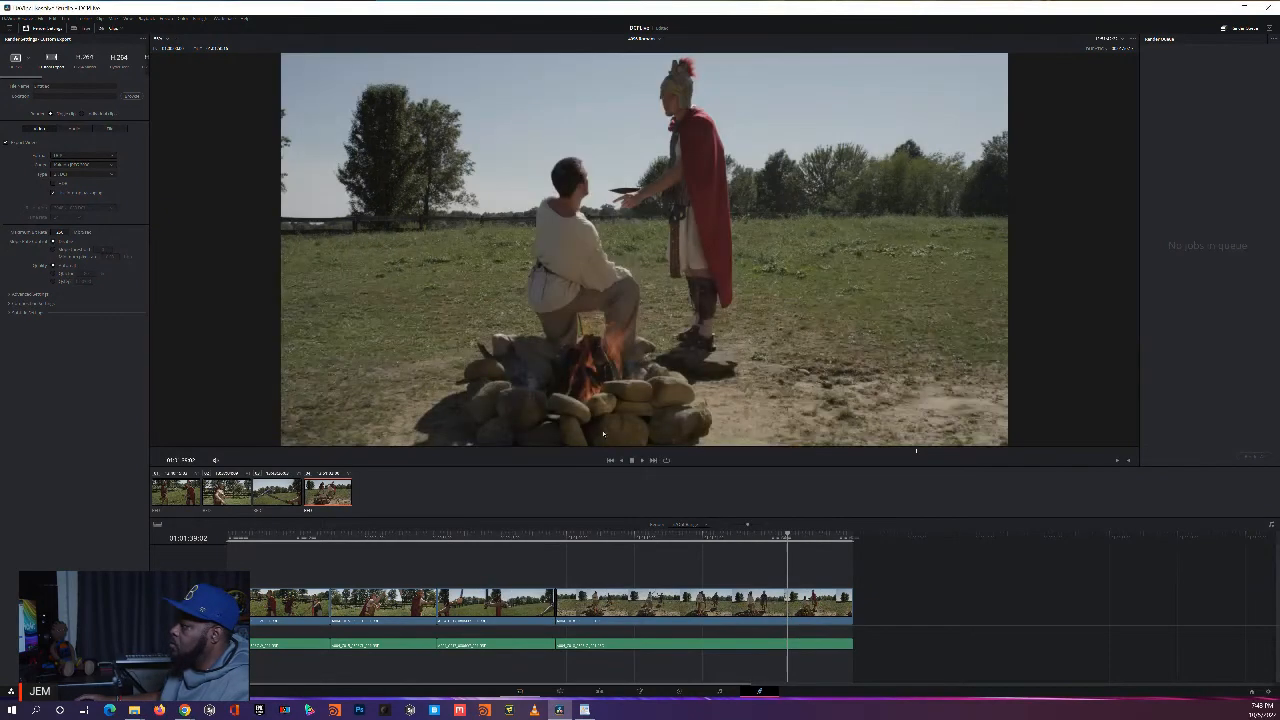
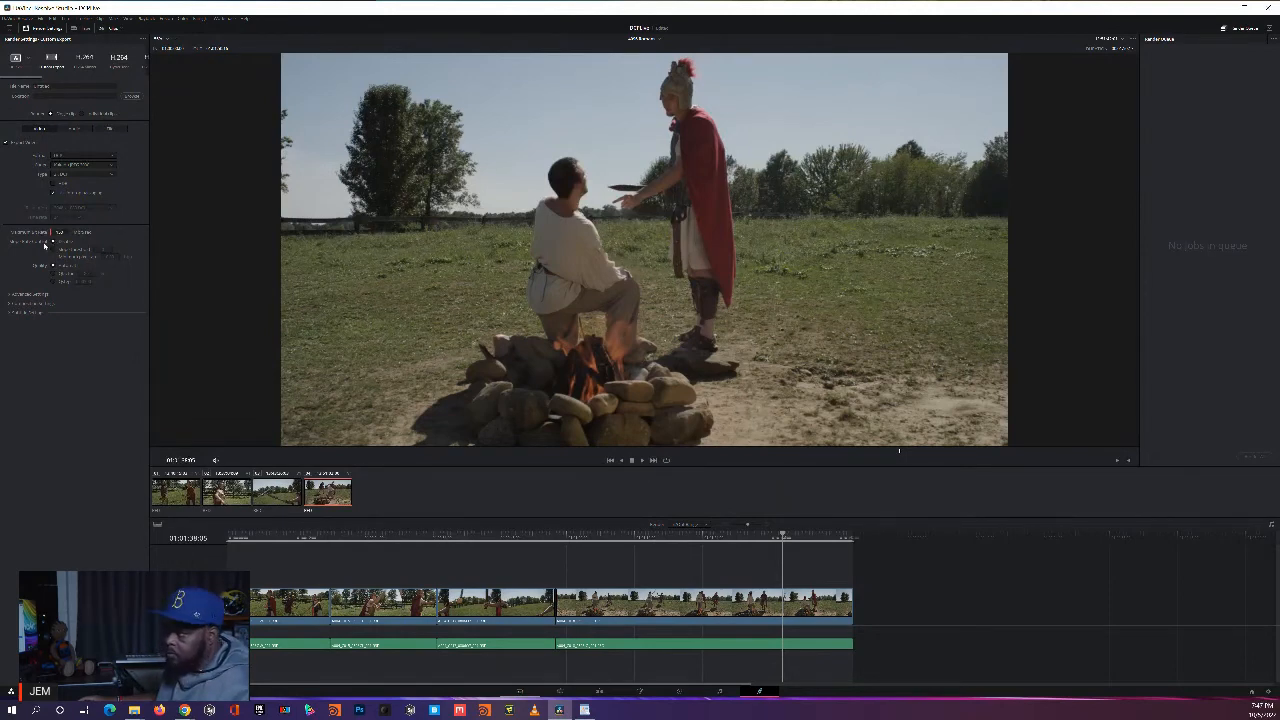
Step: Examine the available DCP types and the color space and gamma tag options in the advanced export settings
click(101, 175)
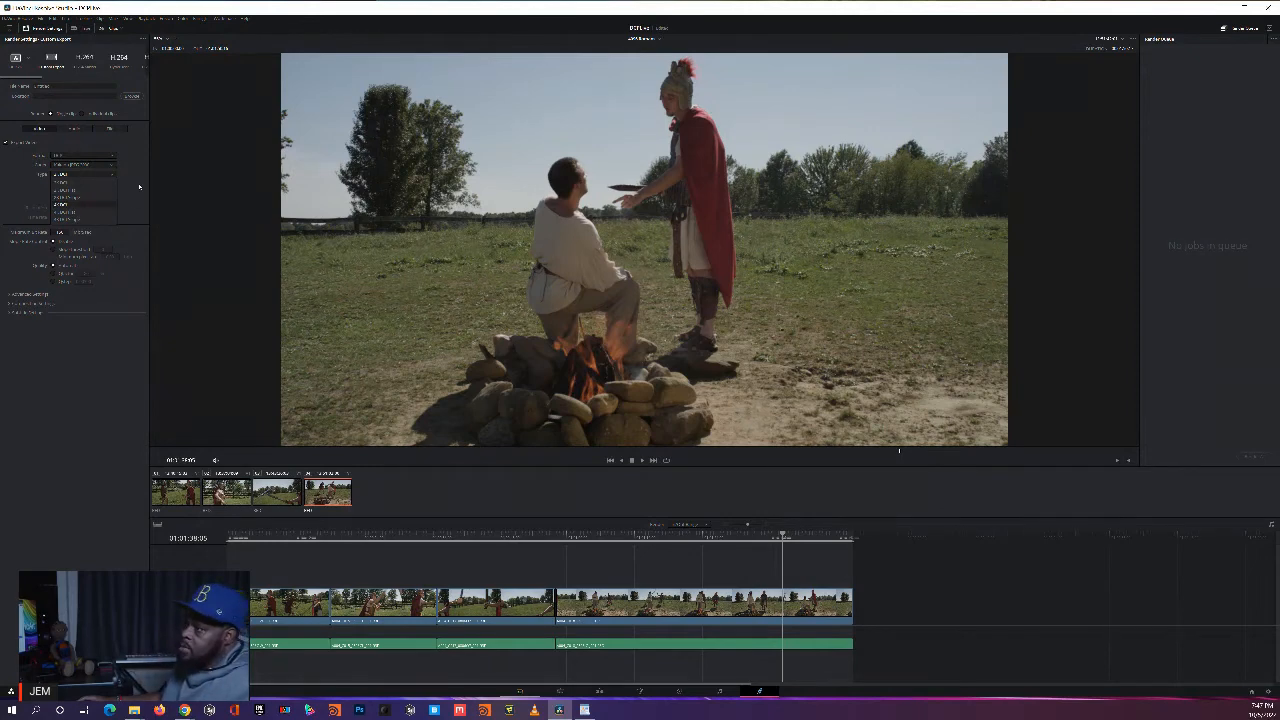
click(65, 236)
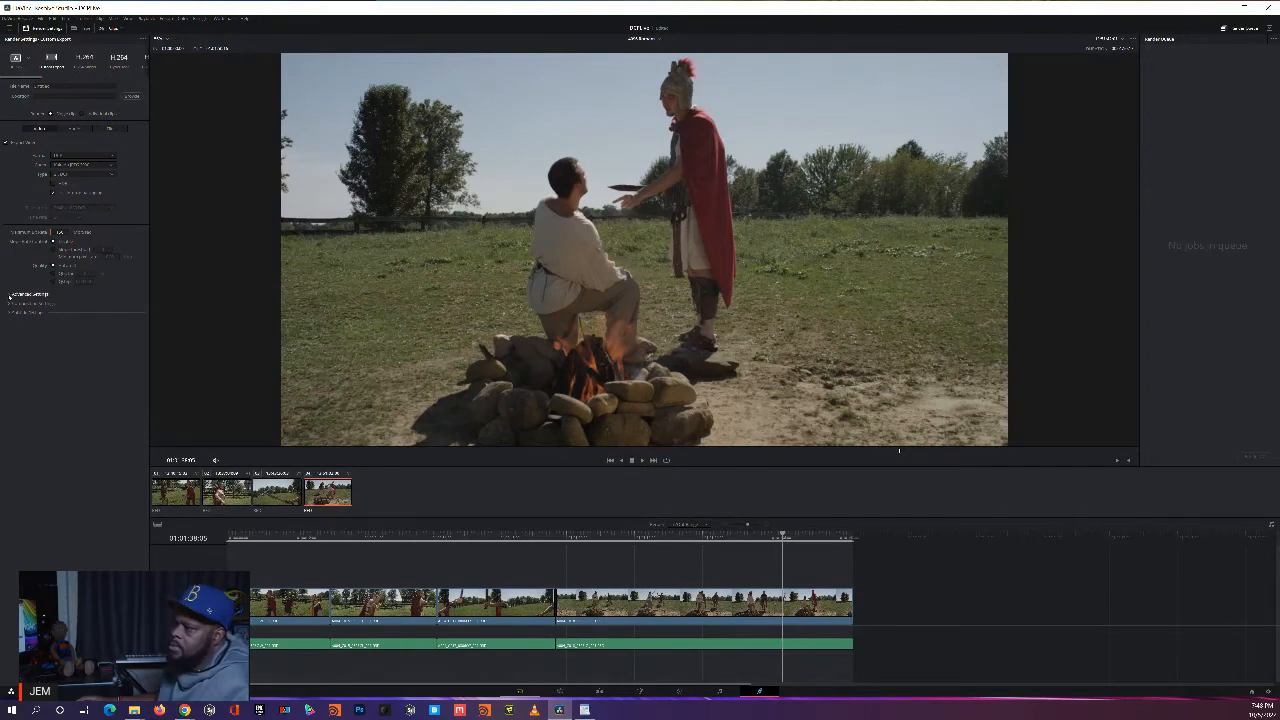
click(7, 296)
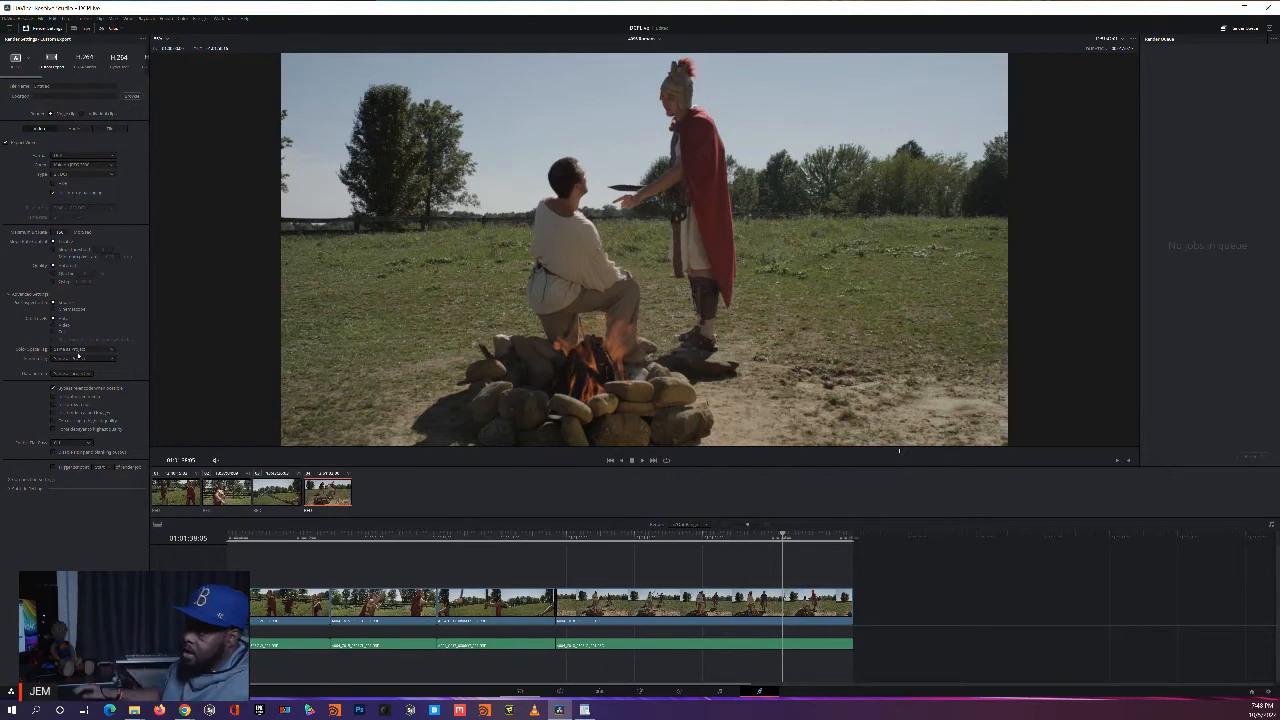
click(107, 351)
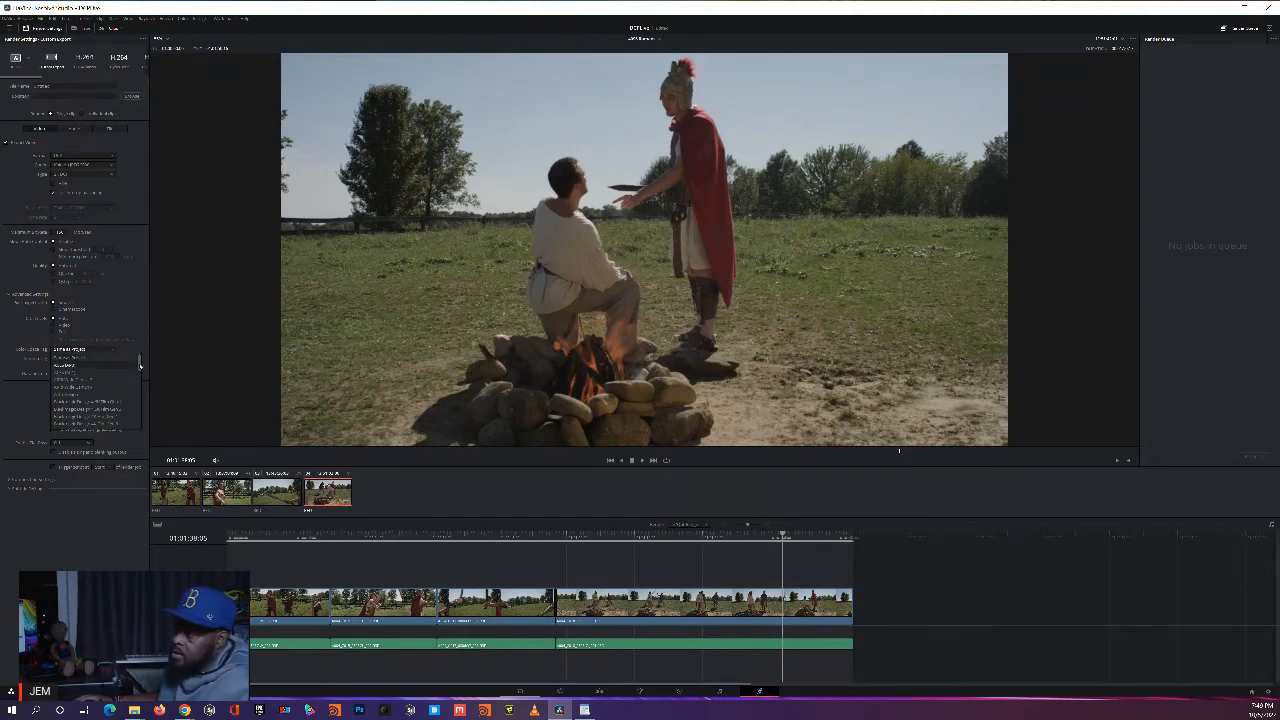
drag(140, 366, 136, 402)
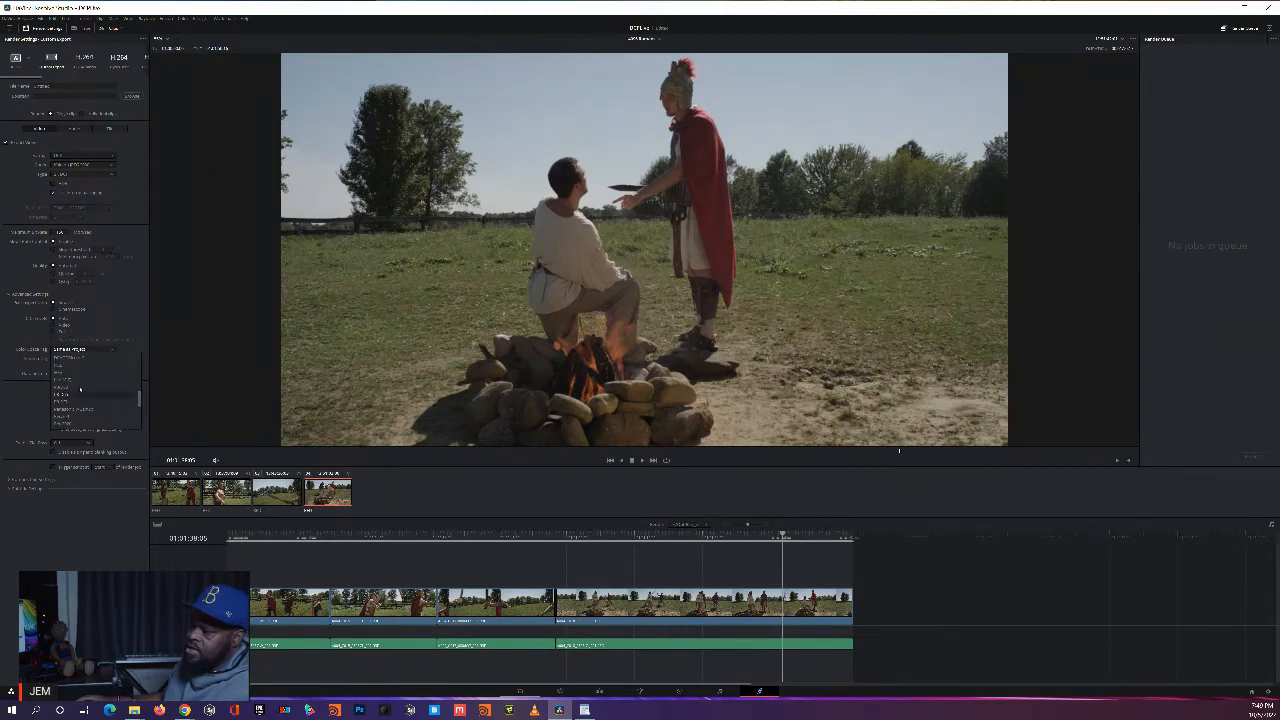
click(64, 401)
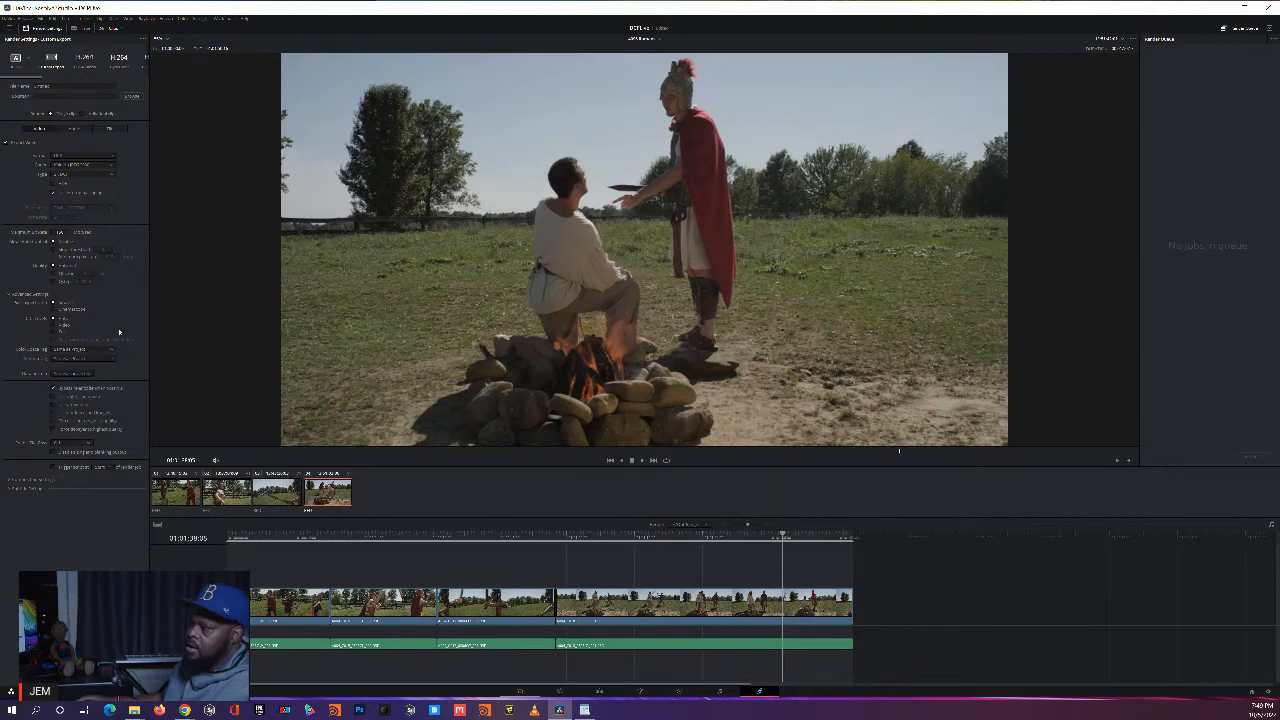
click(102, 360)
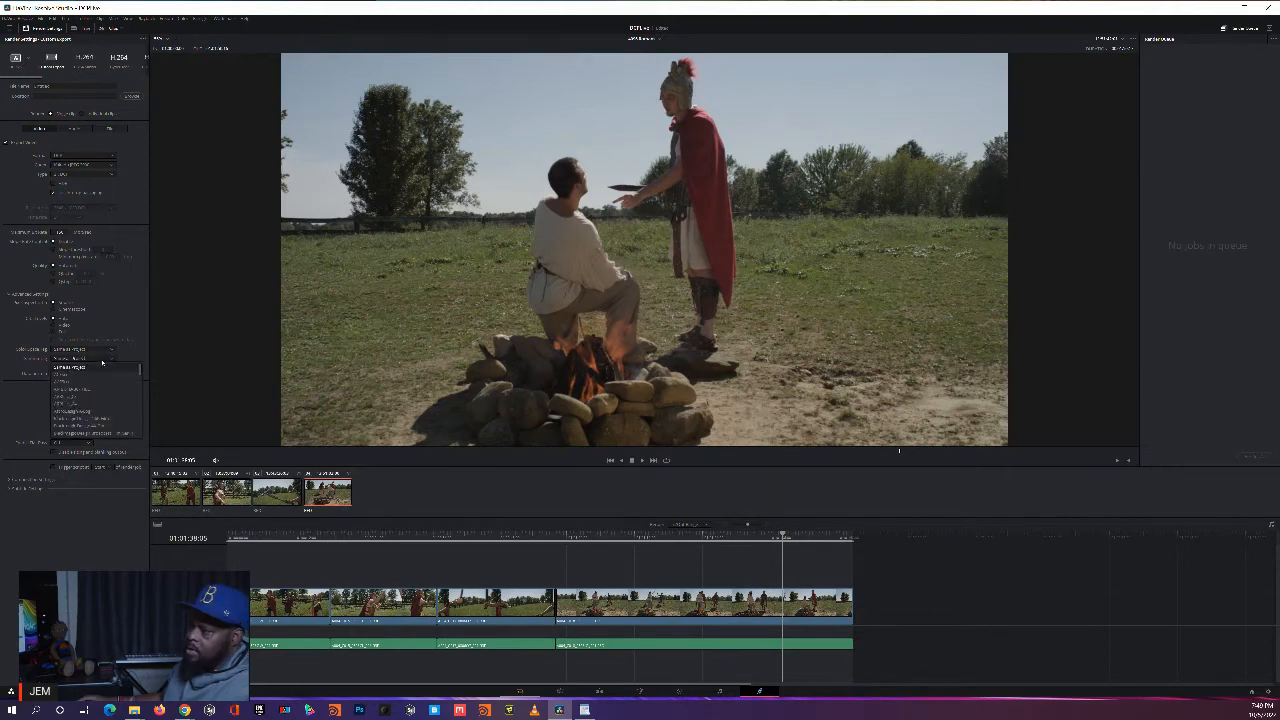
scroll(90, 401, down, 5)
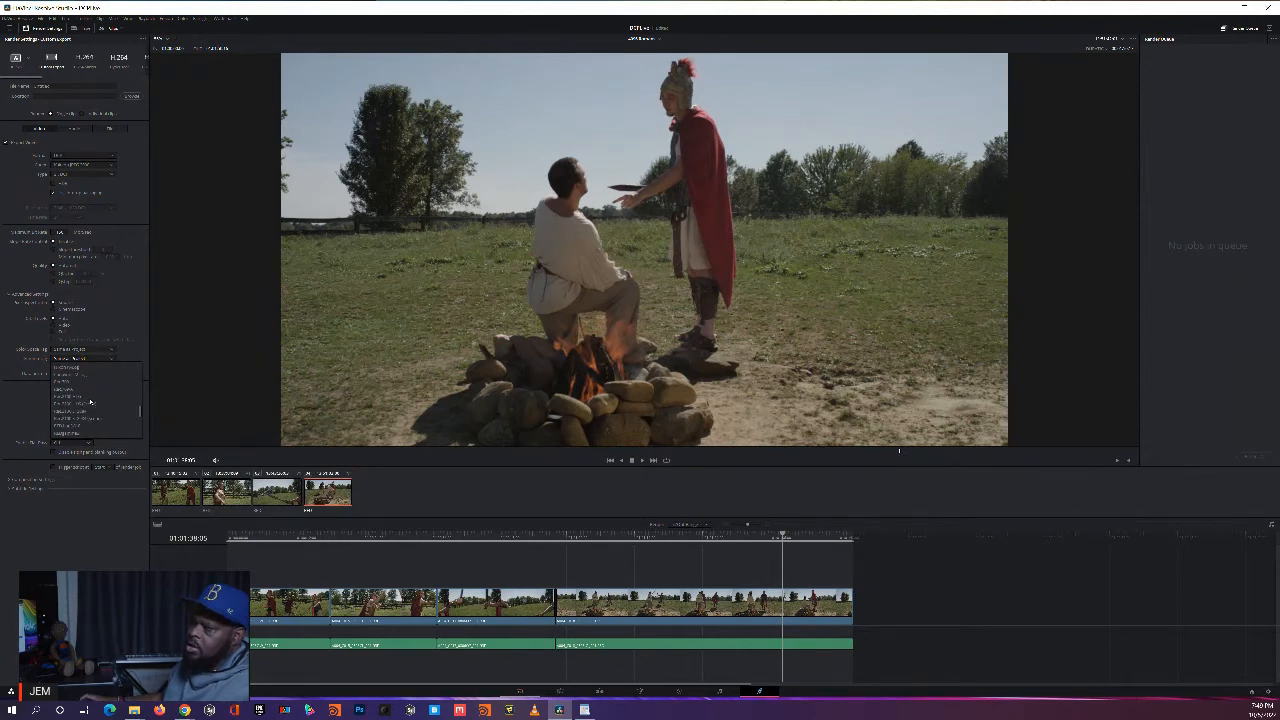
click(90, 401)
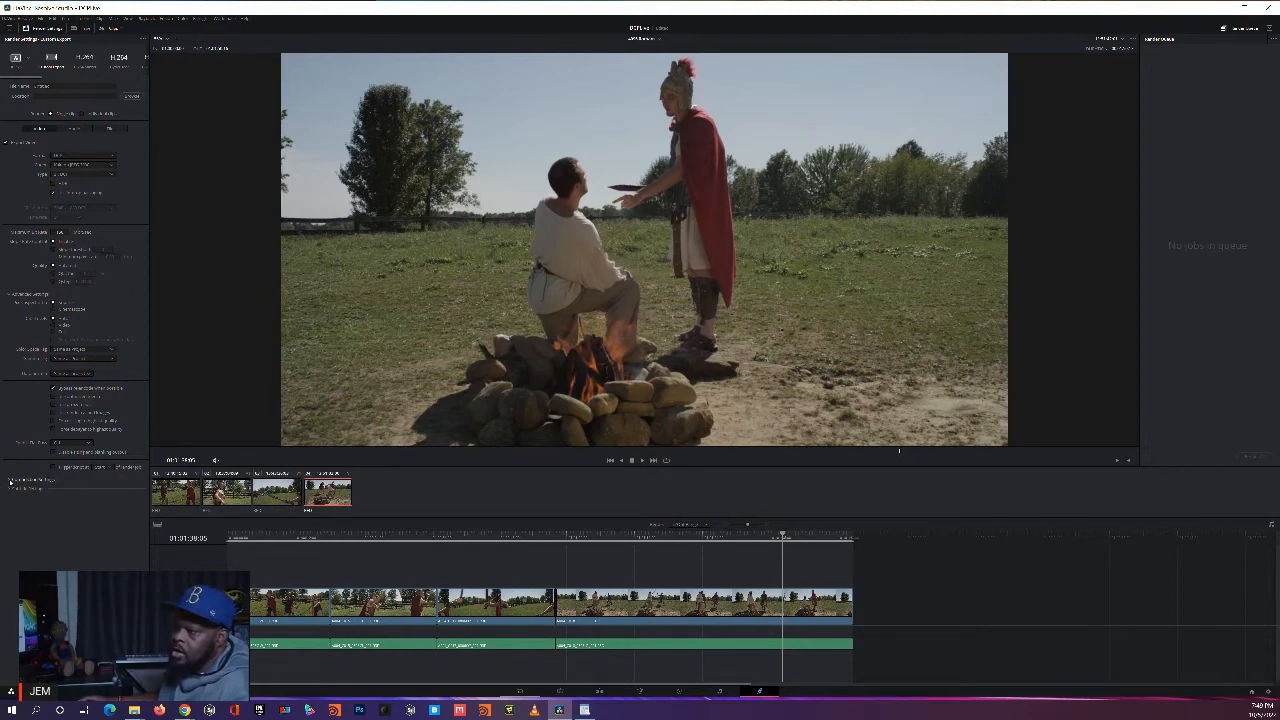
Step: Open the composition name generator from the composition settings and enter a film title ending in "Battle"
scroll(95, 430, down, 2)
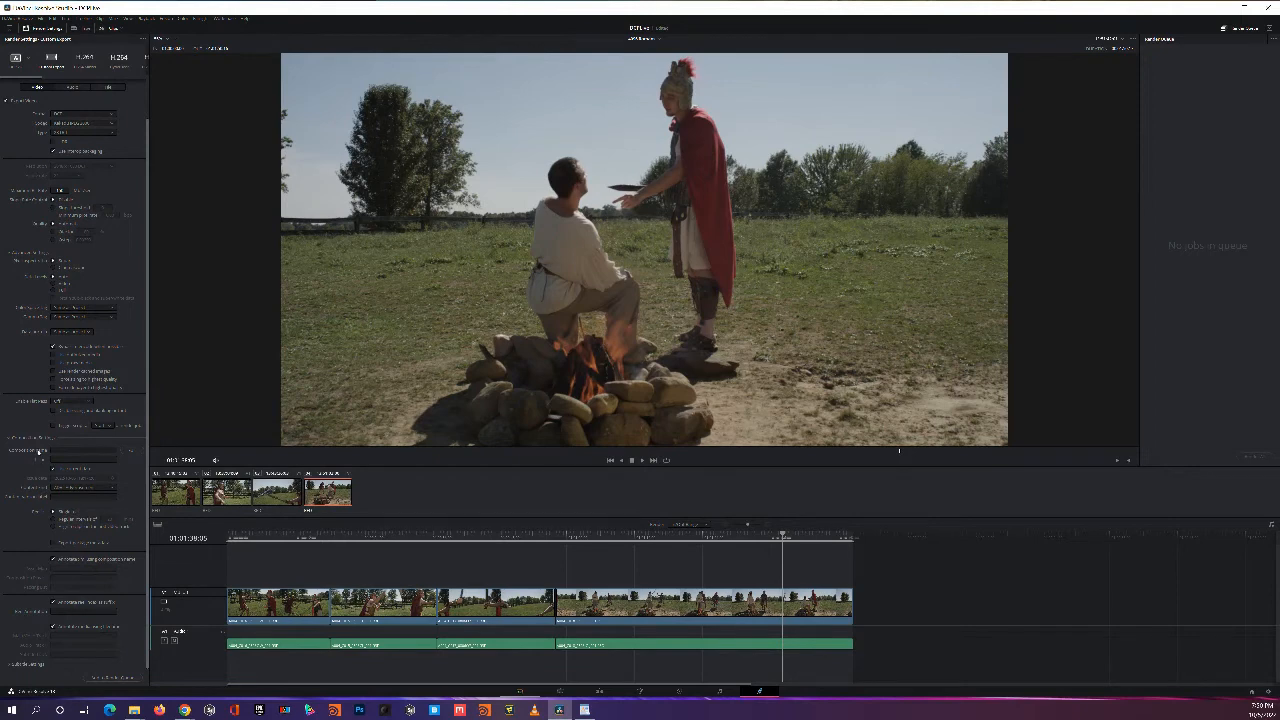
click(134, 453)
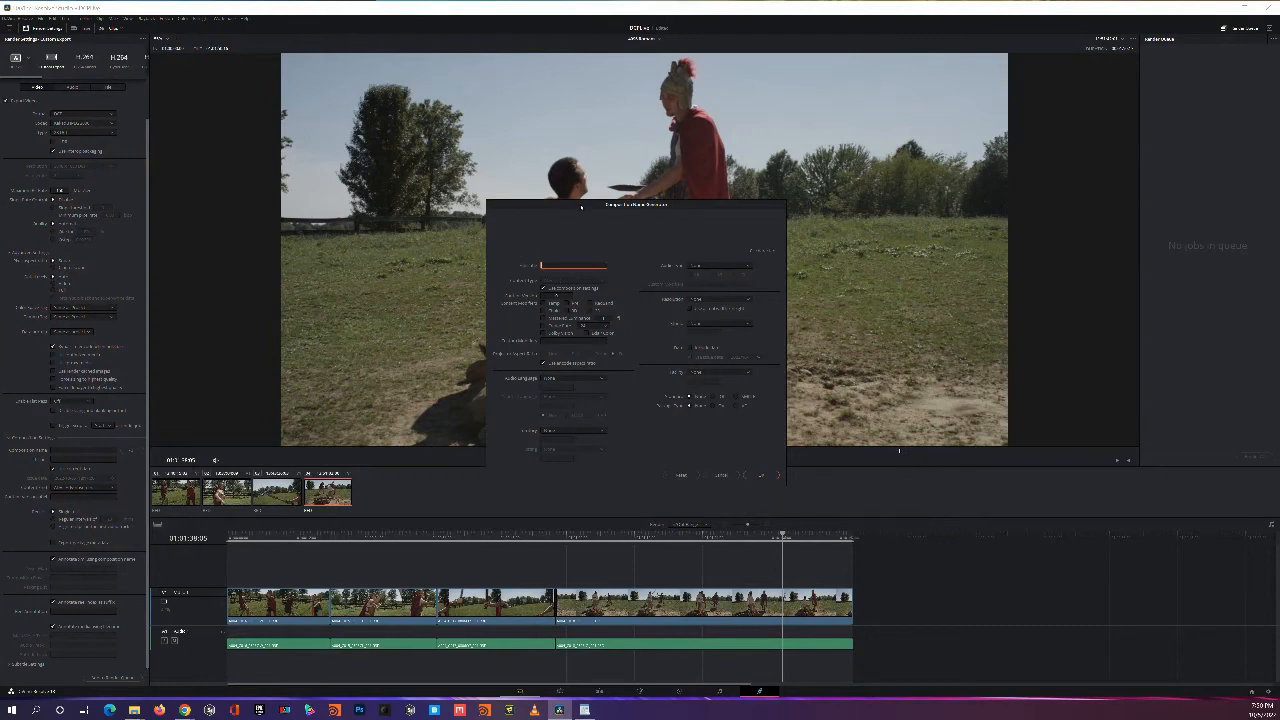
drag(581, 205, 537, 195)
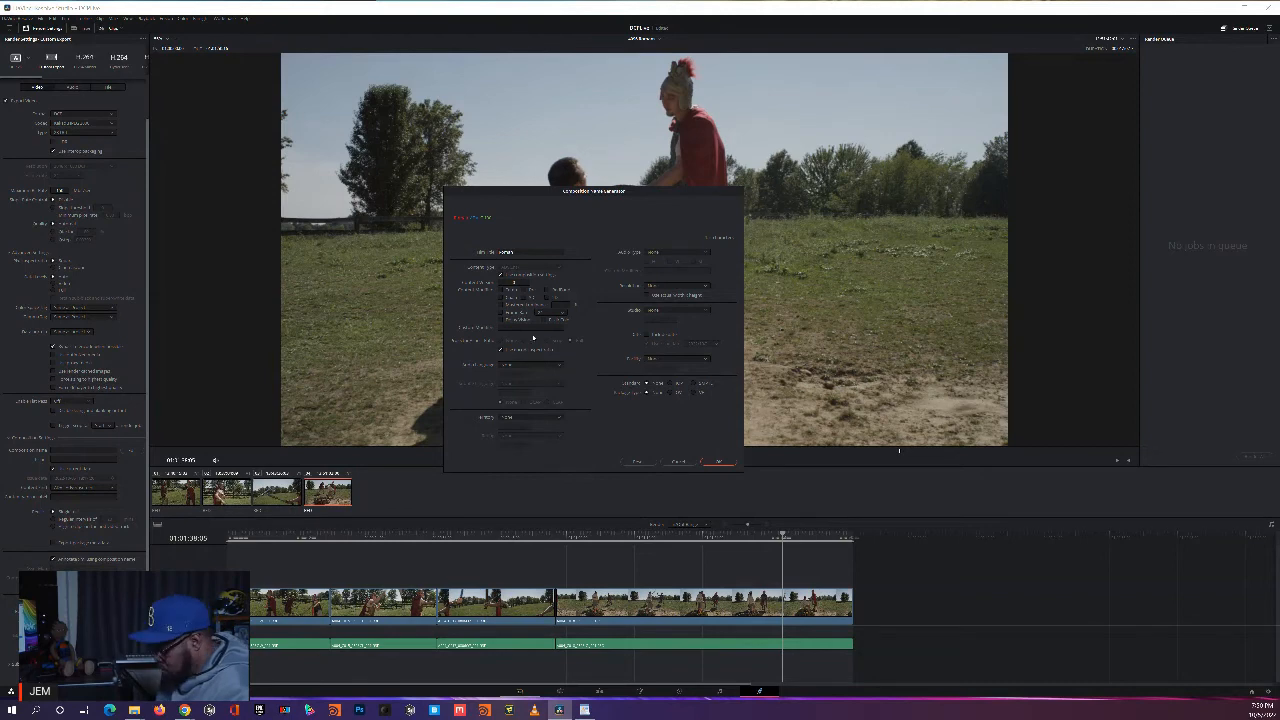
text(Battle)
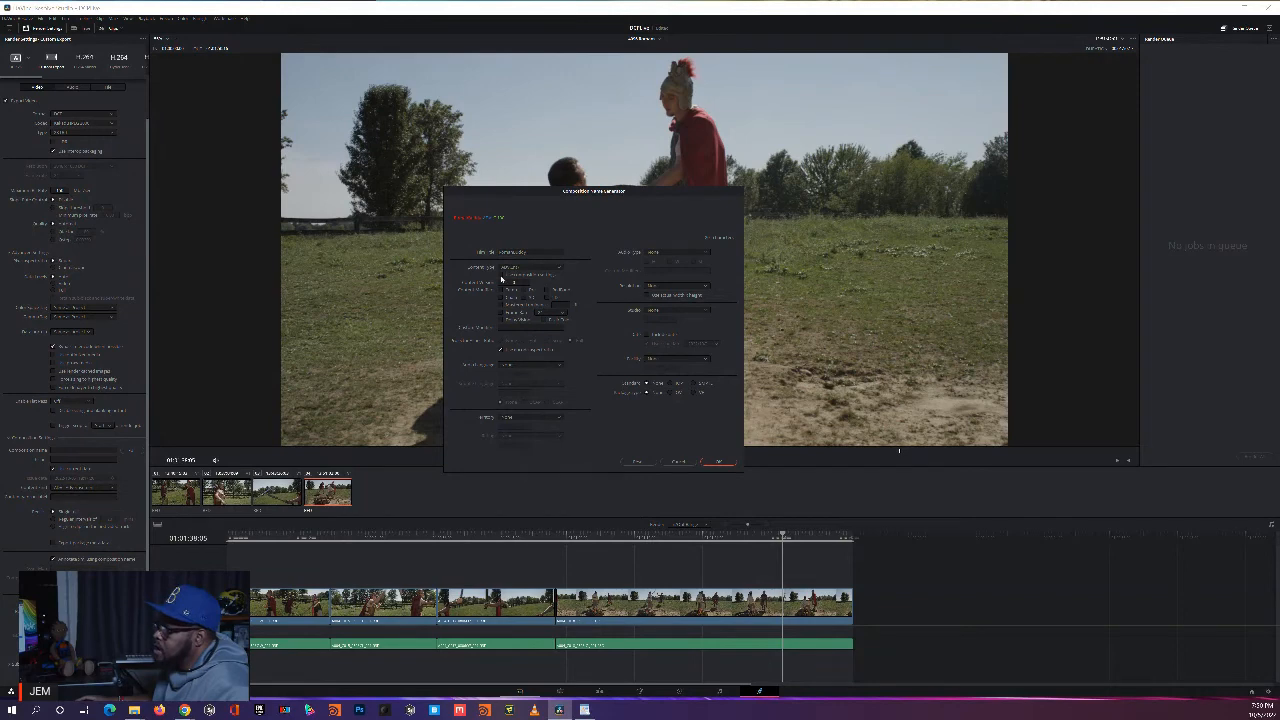
Step: Set the composition's content type to Feature and include the frame rate as a content modifier
click(526, 268)
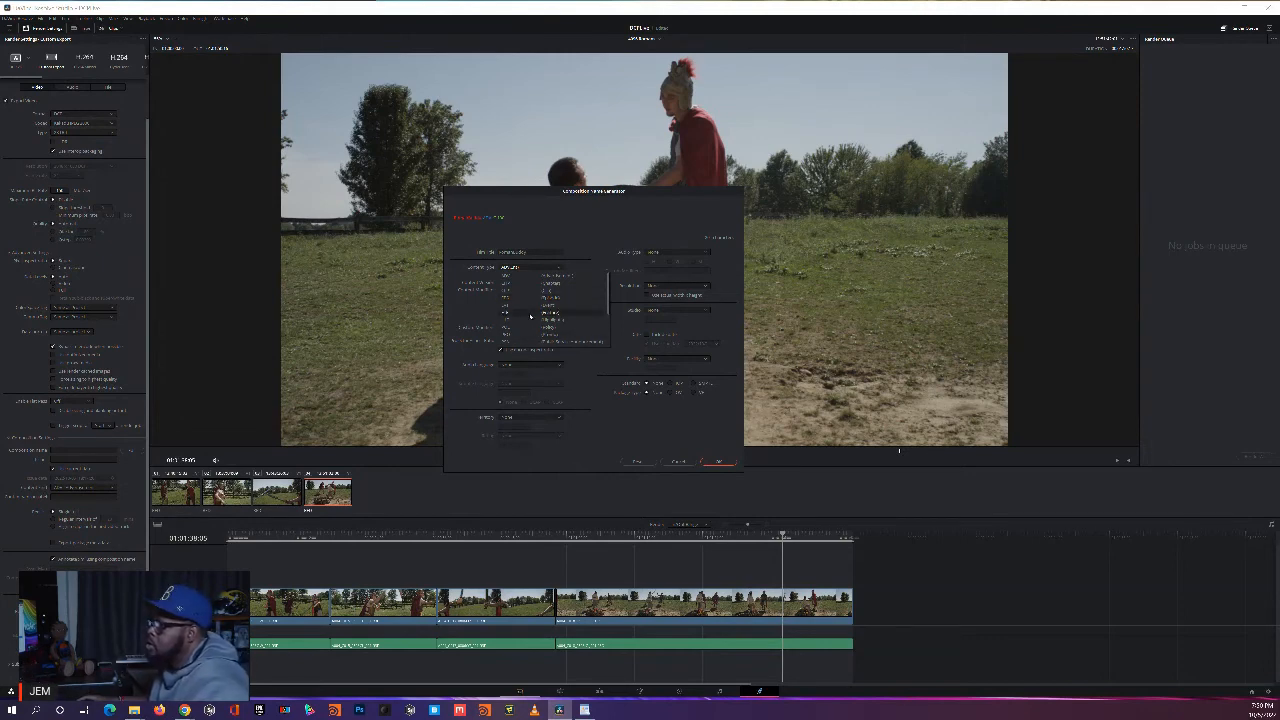
scroll(530, 320, down, 3)
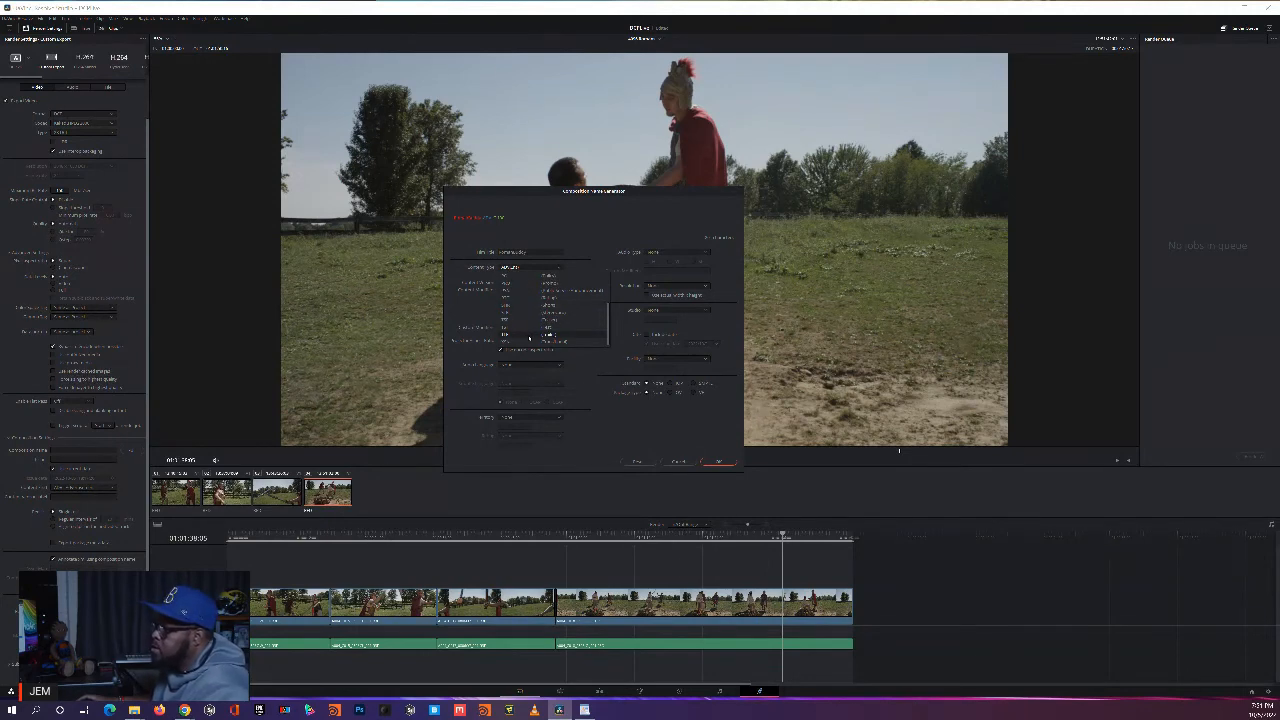
scroll(529, 338, up, 3)
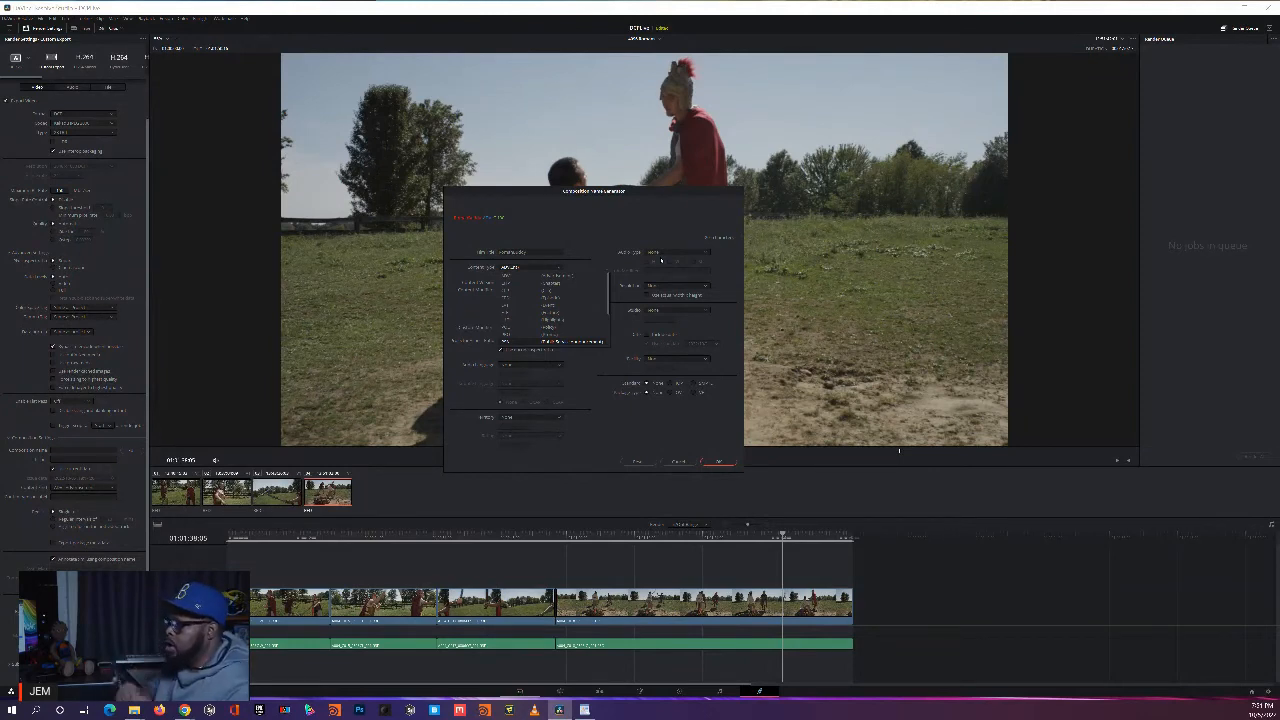
click(551, 314)
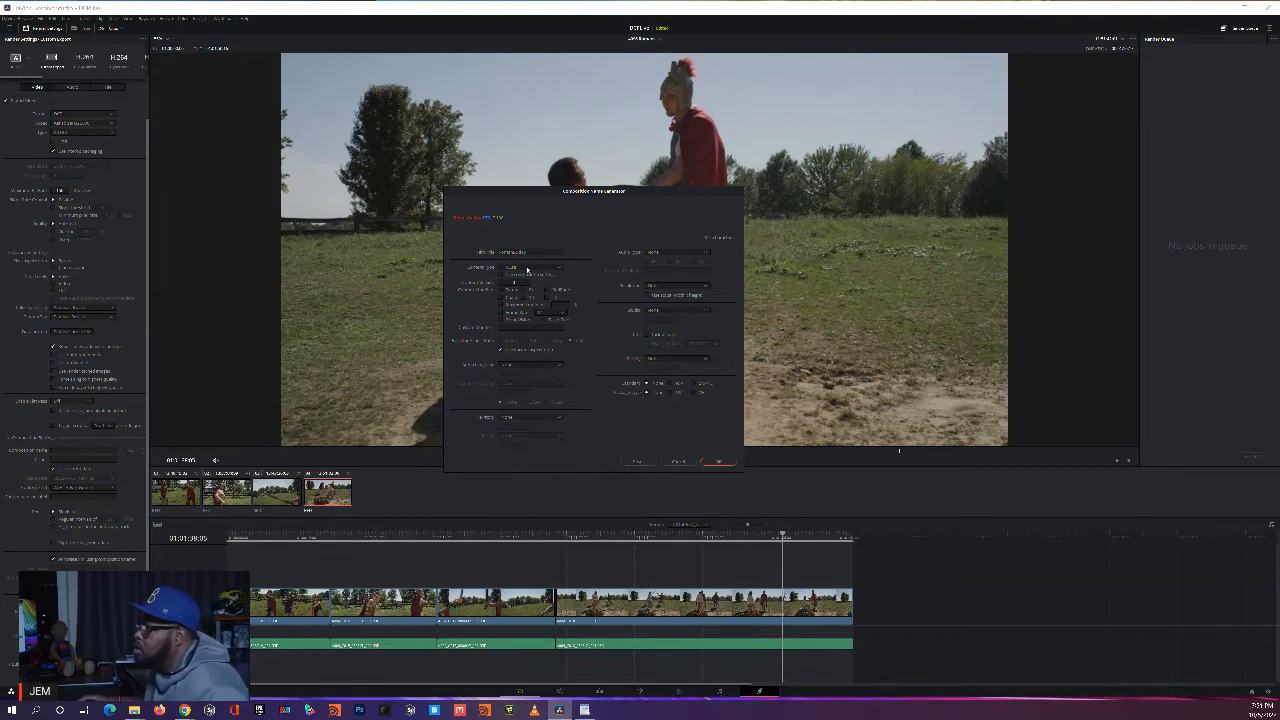
click(527, 269)
click(528, 280)
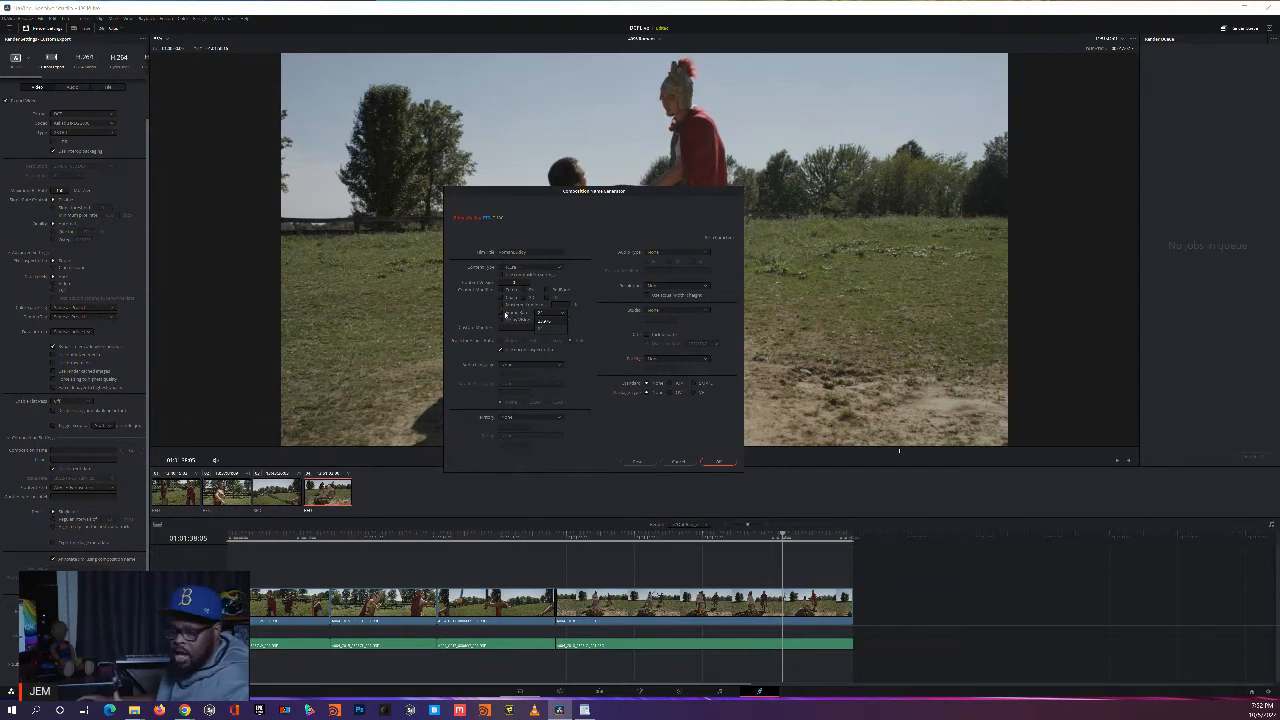
click(601, 315)
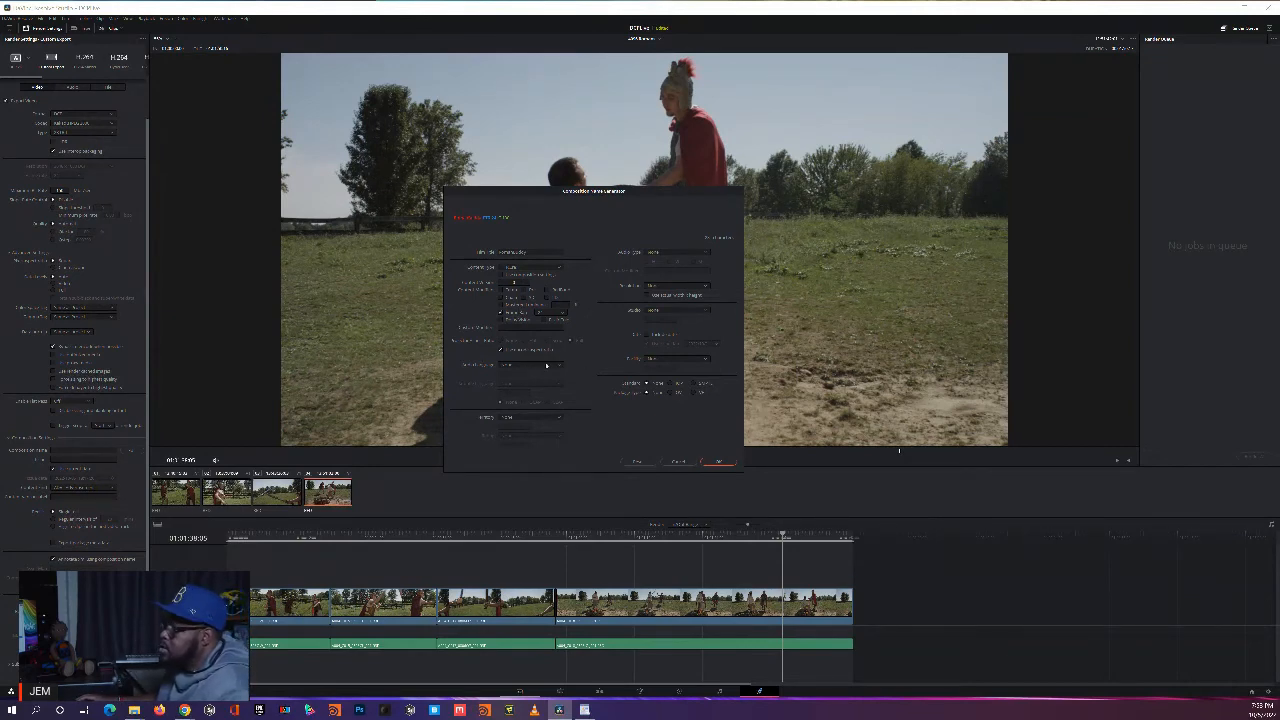
Step: Set the composition's audio language to English and keep the subtitle language at None
click(510, 366)
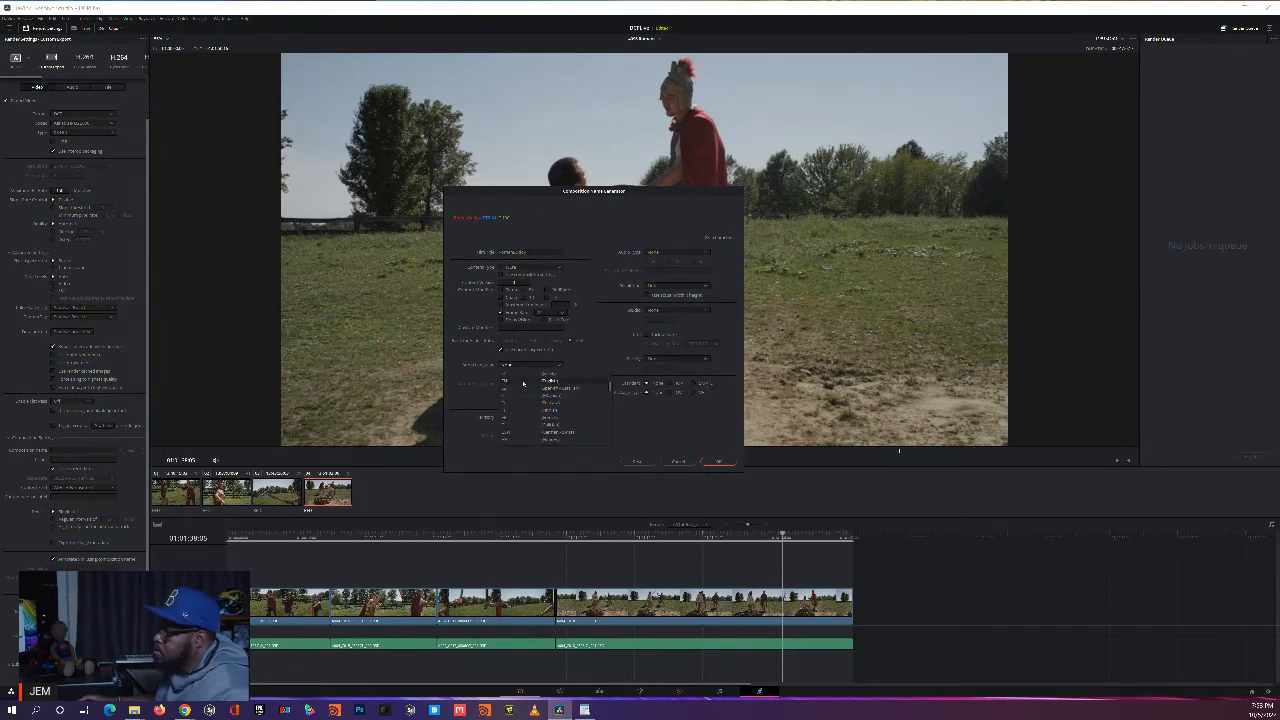
click(522, 388)
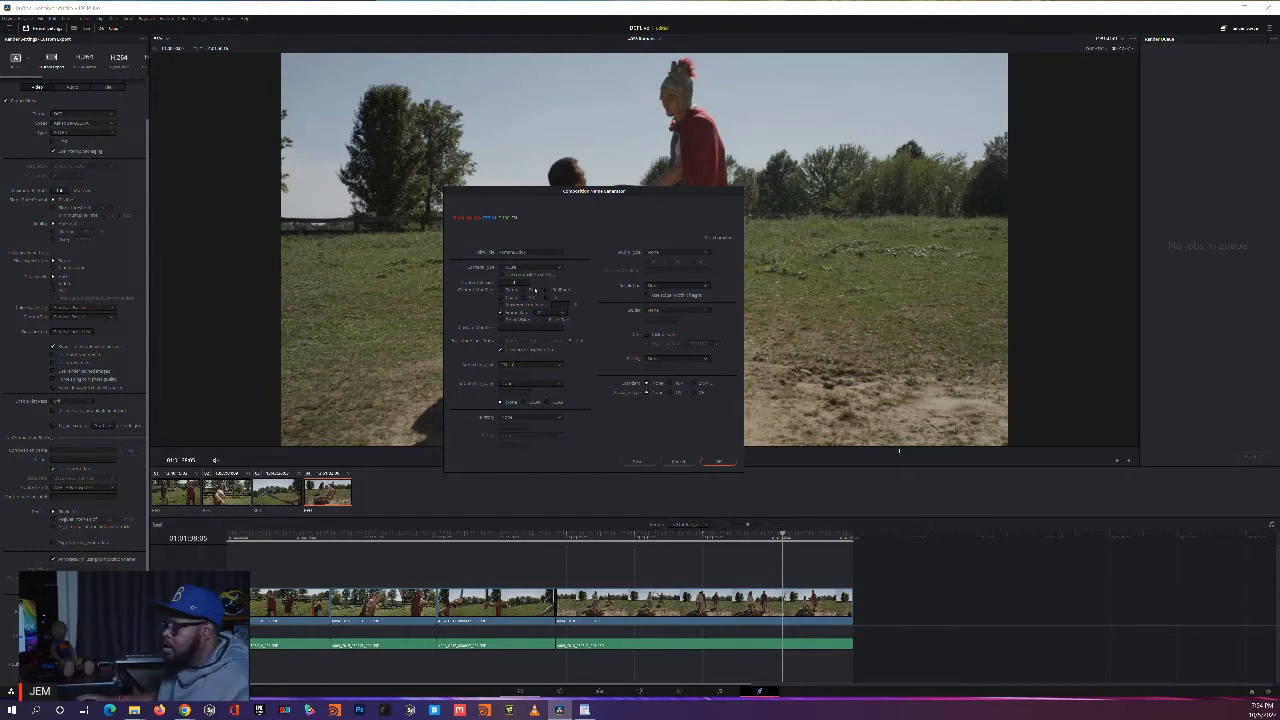
click(548, 383)
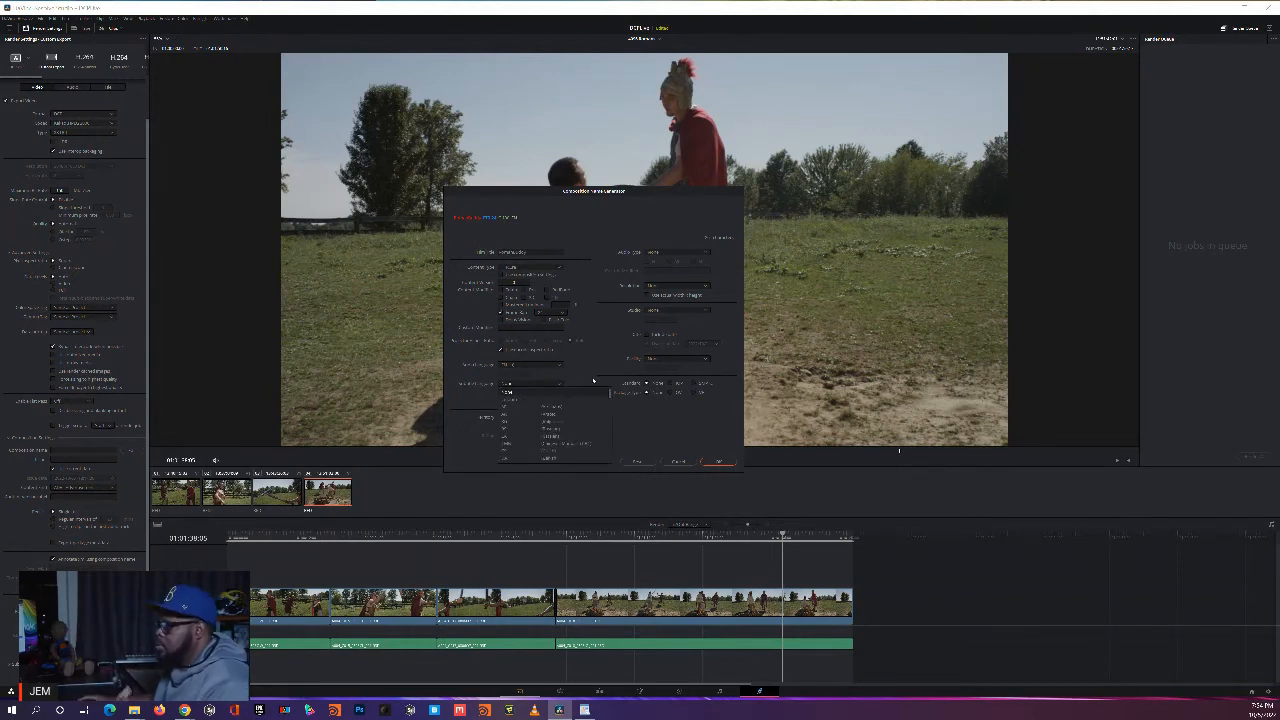
click(513, 398)
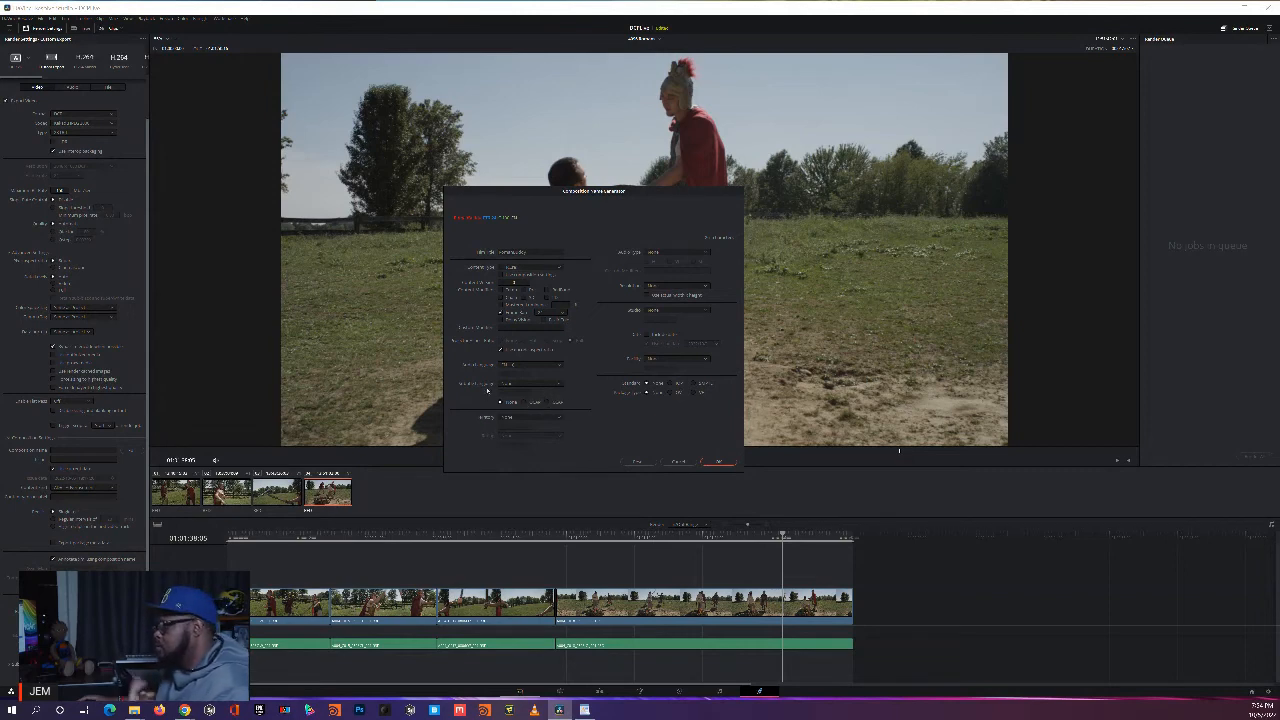
Step: Choose the composition's release territory and go through the rating options for that territory
click(547, 418)
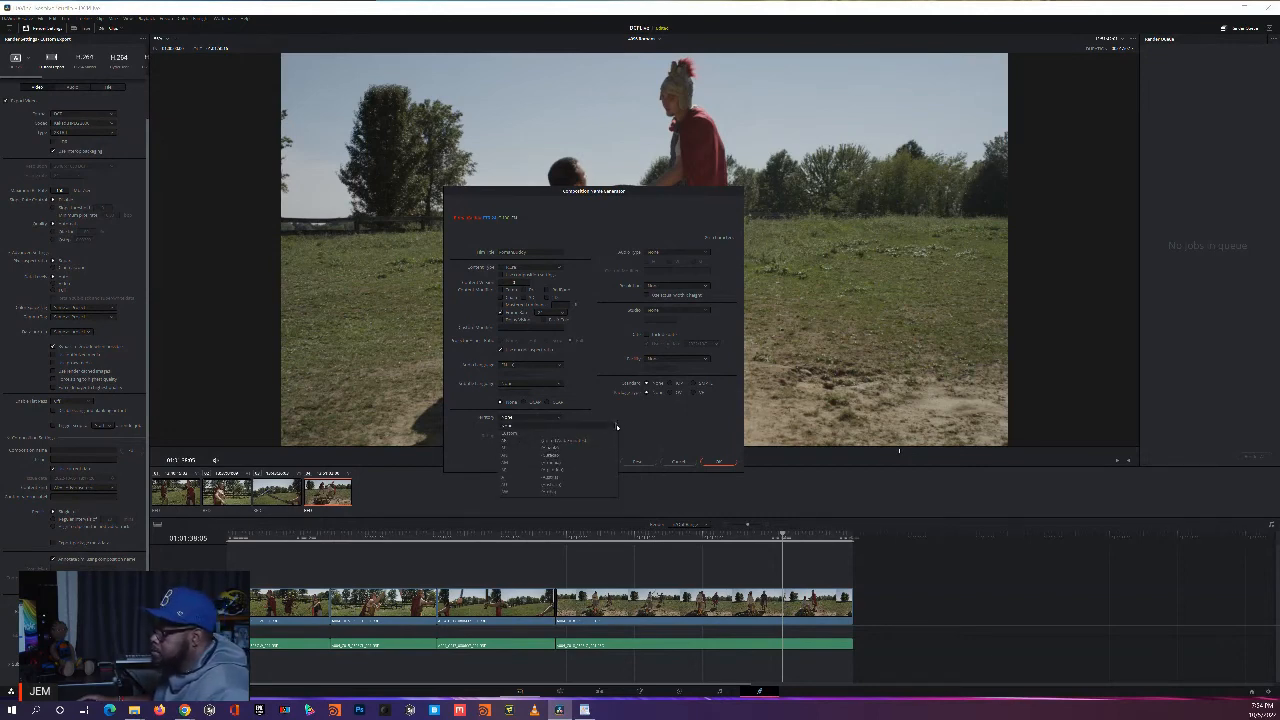
drag(617, 427, 615, 490)
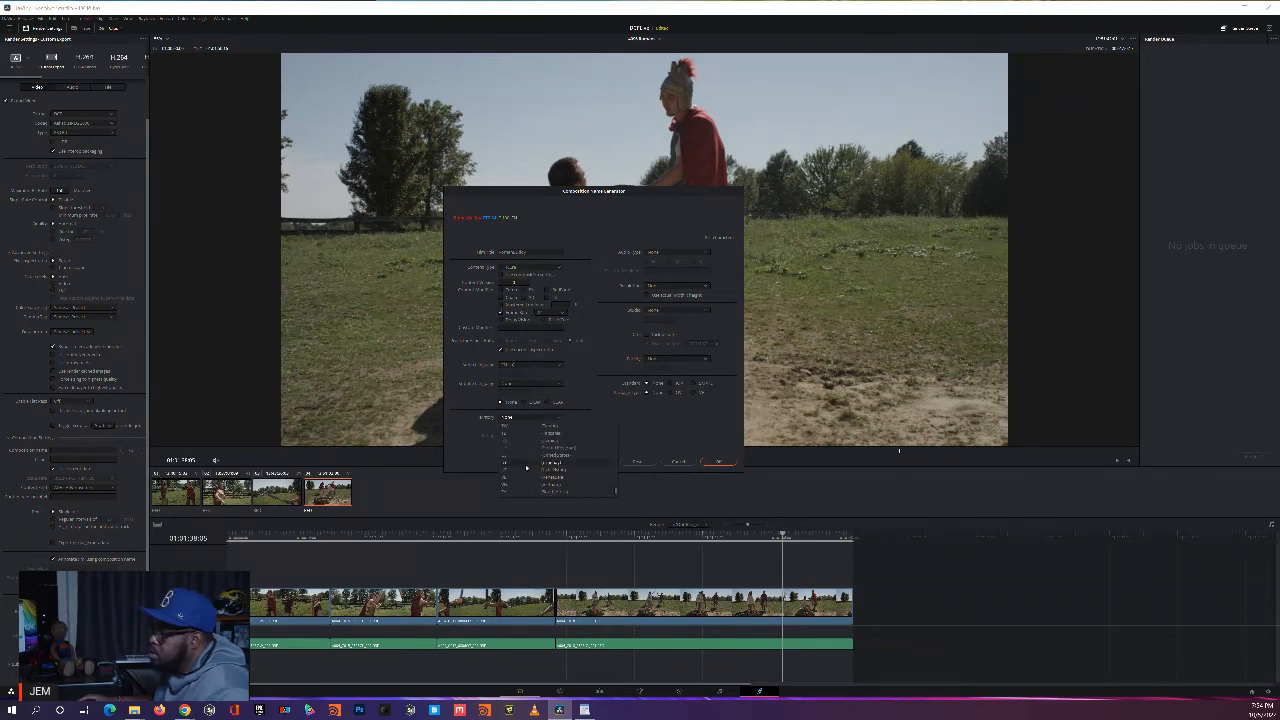
click(547, 455)
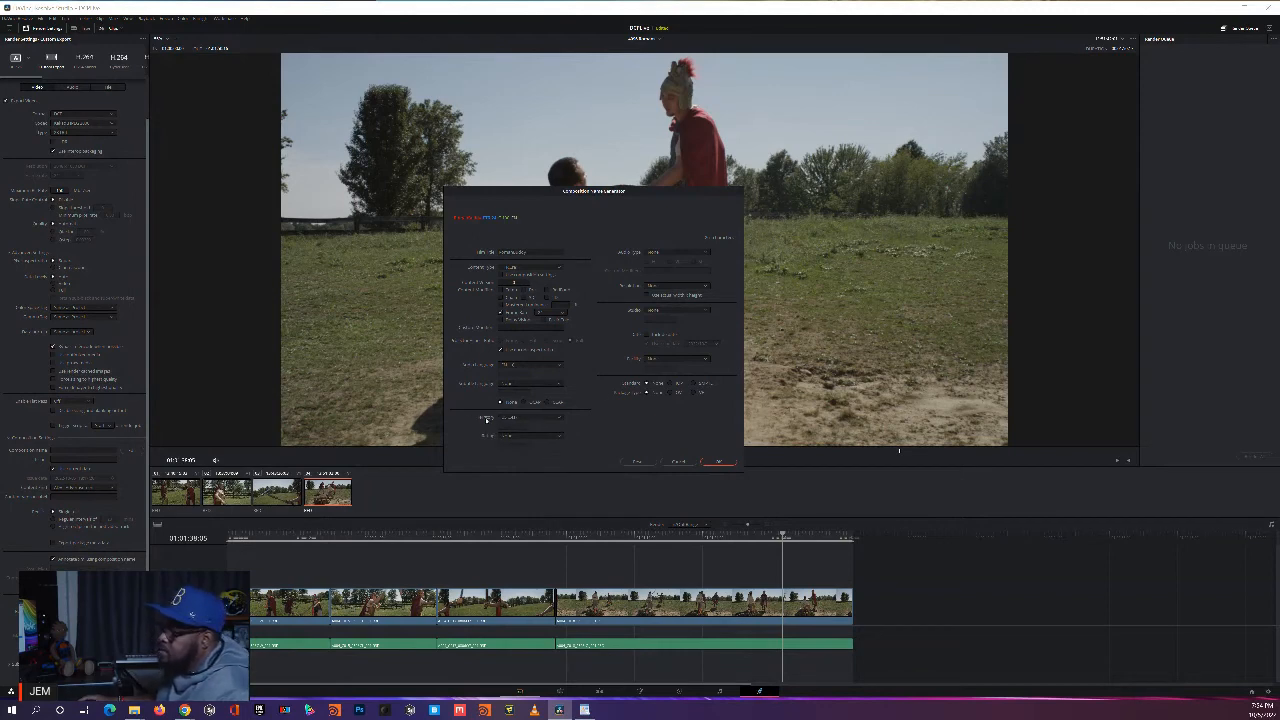
click(538, 437)
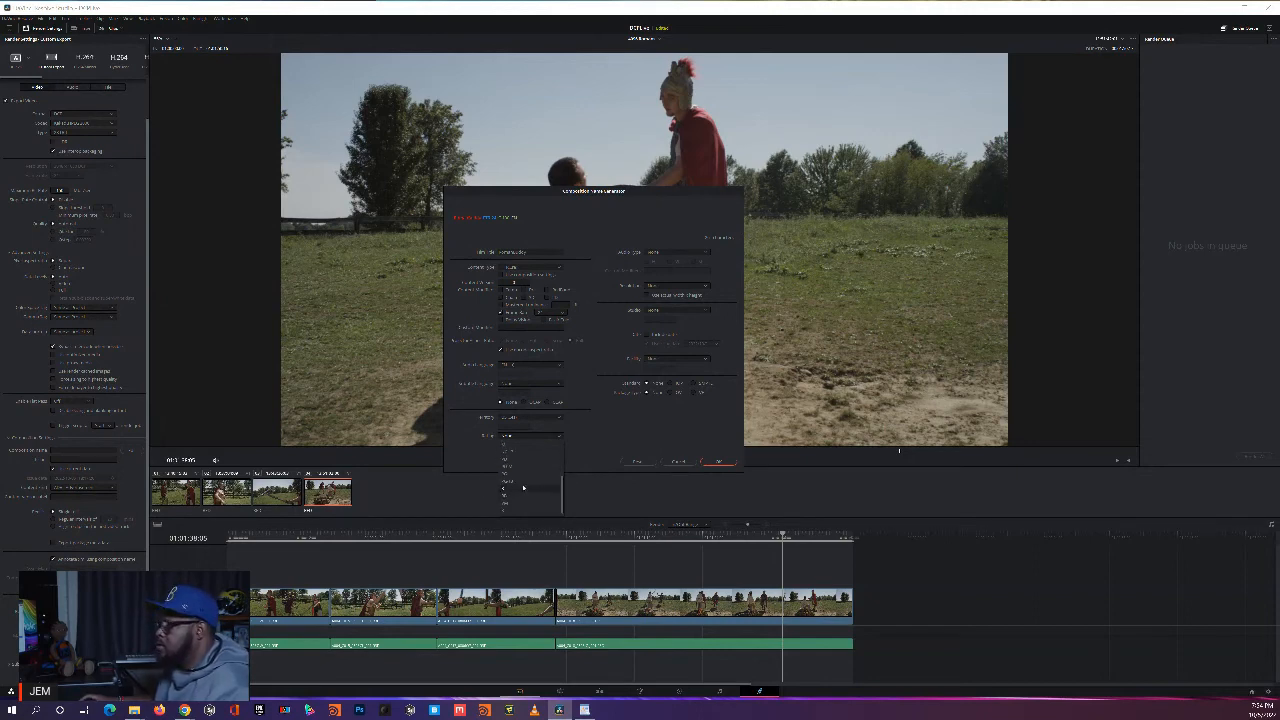
click(522, 485)
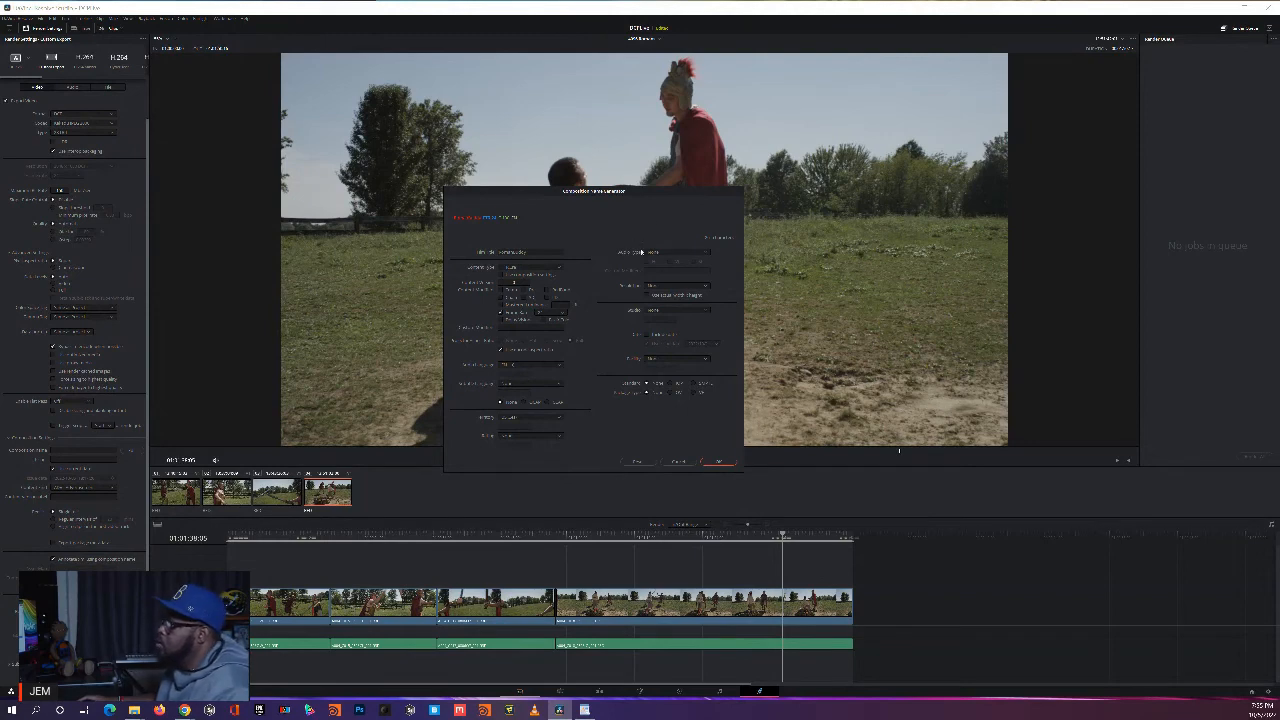
Step: Set the composition's audio type to Stereo and its resolution to 4K
click(670, 255)
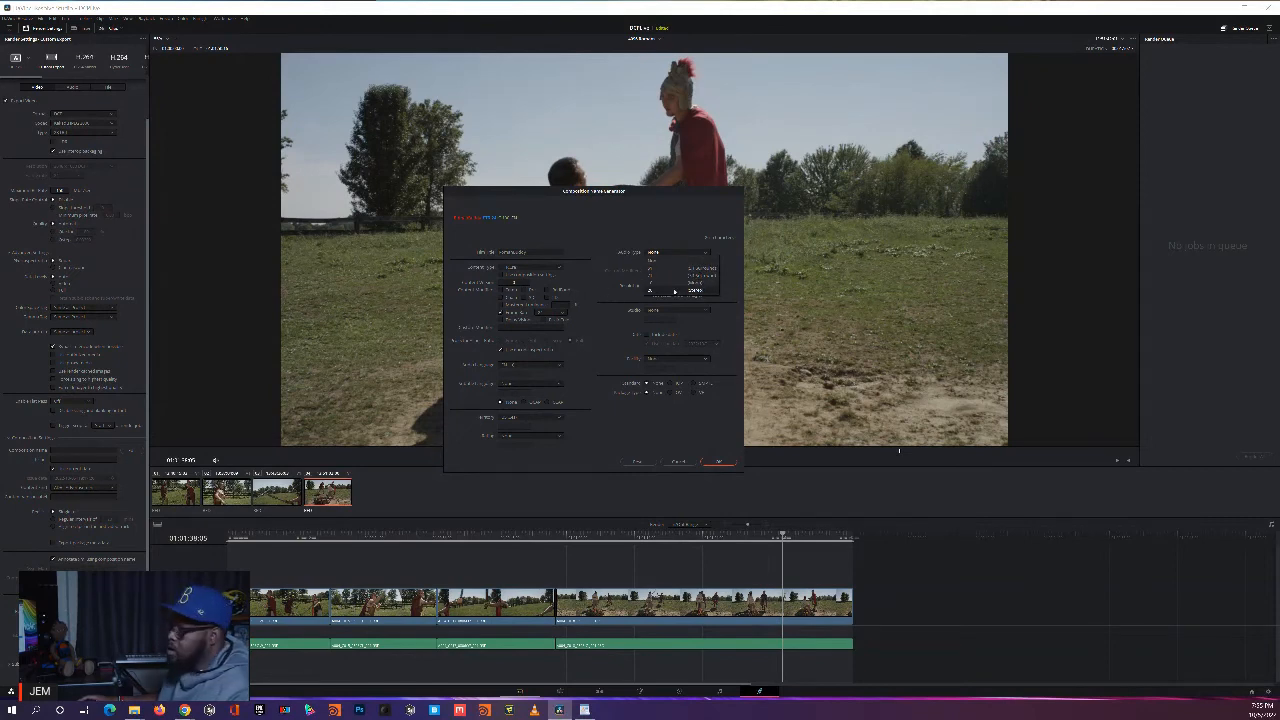
click(674, 291)
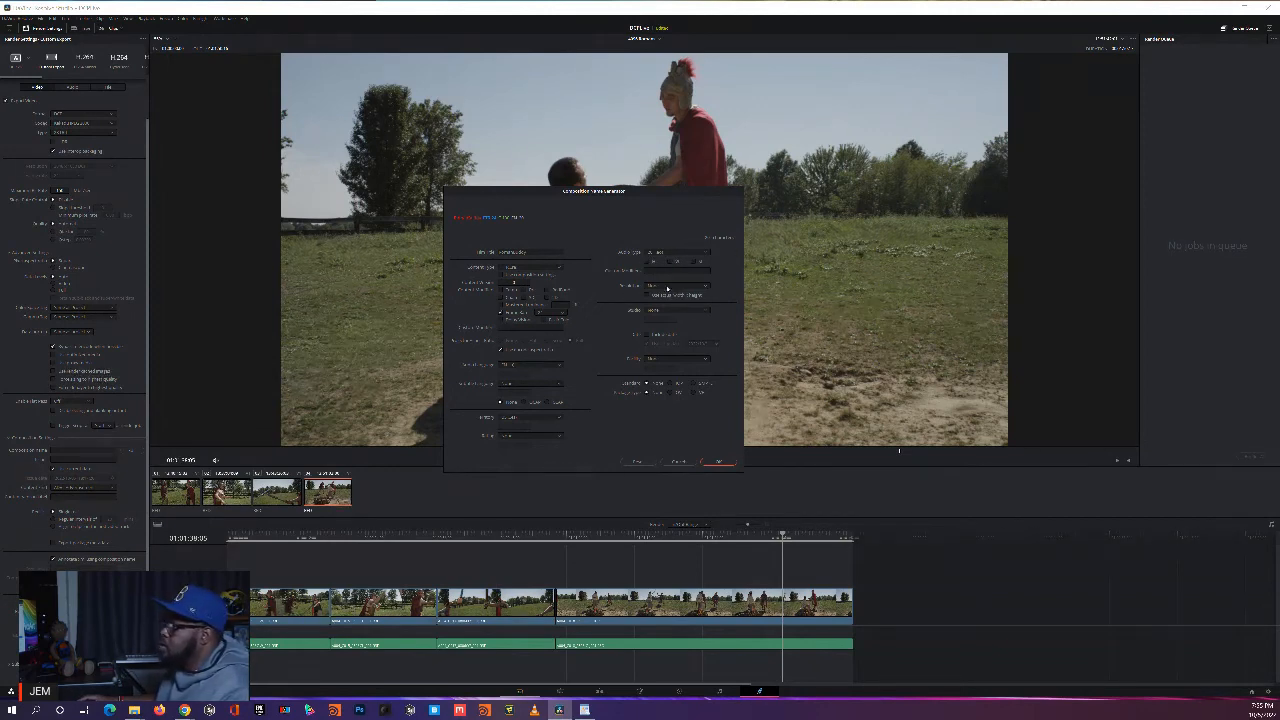
click(667, 287)
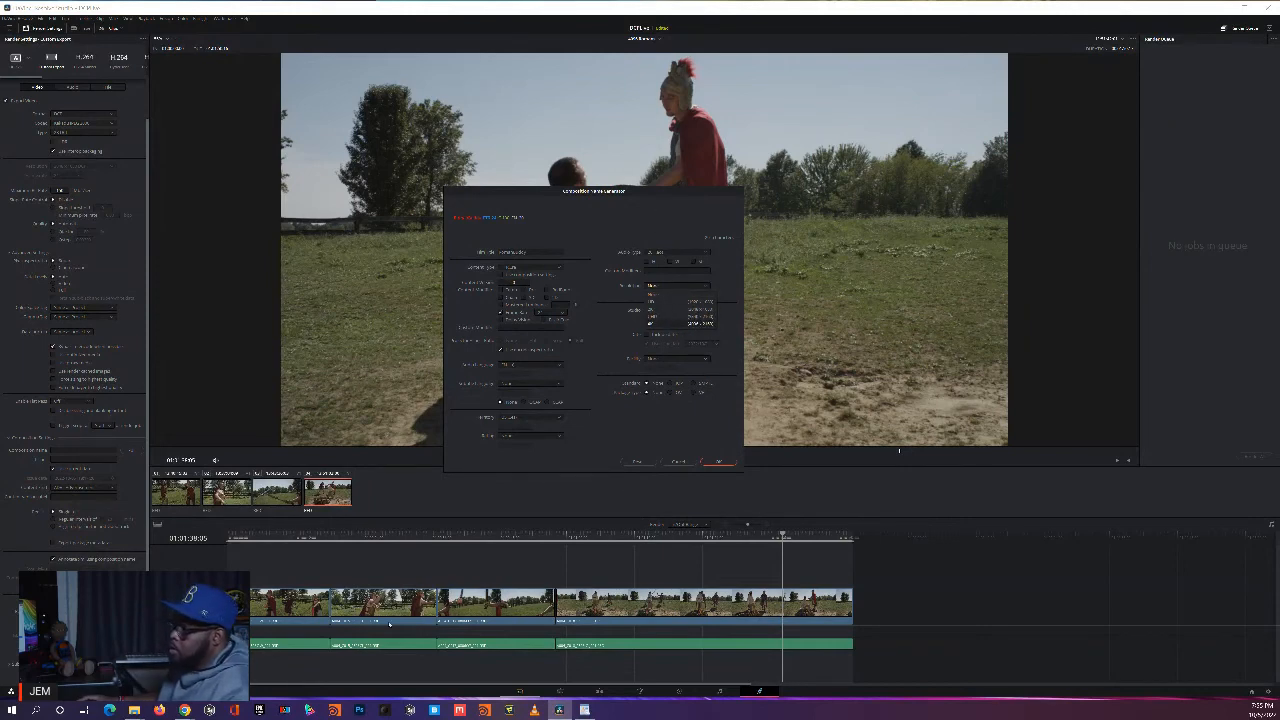
click(663, 325)
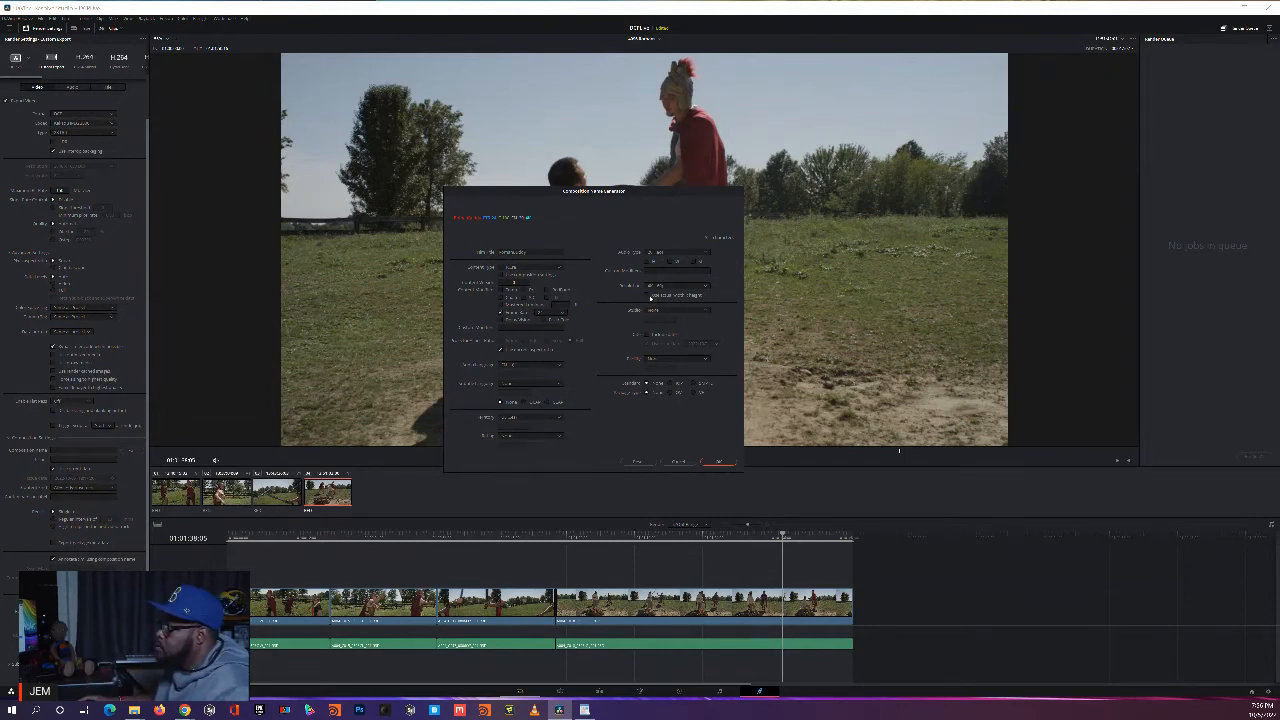
Step: Review the resolution options for the composition name and keep 4K
click(648, 296)
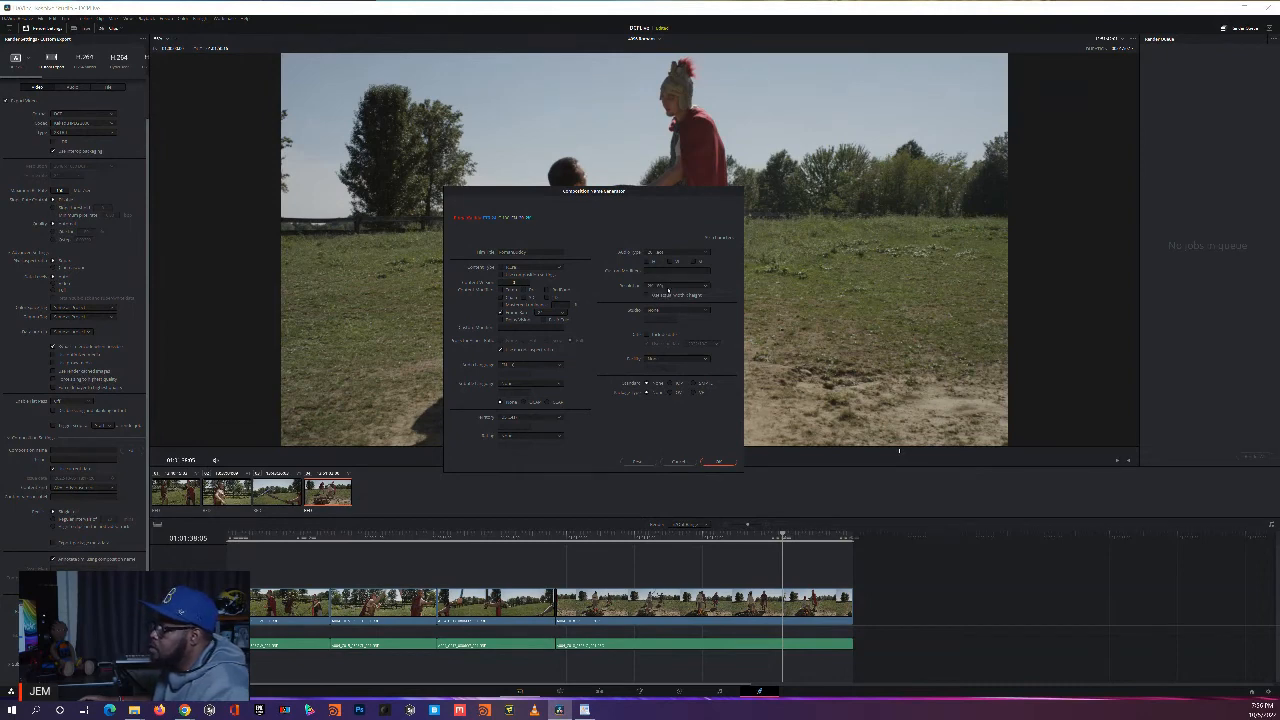
click(668, 288)
click(664, 323)
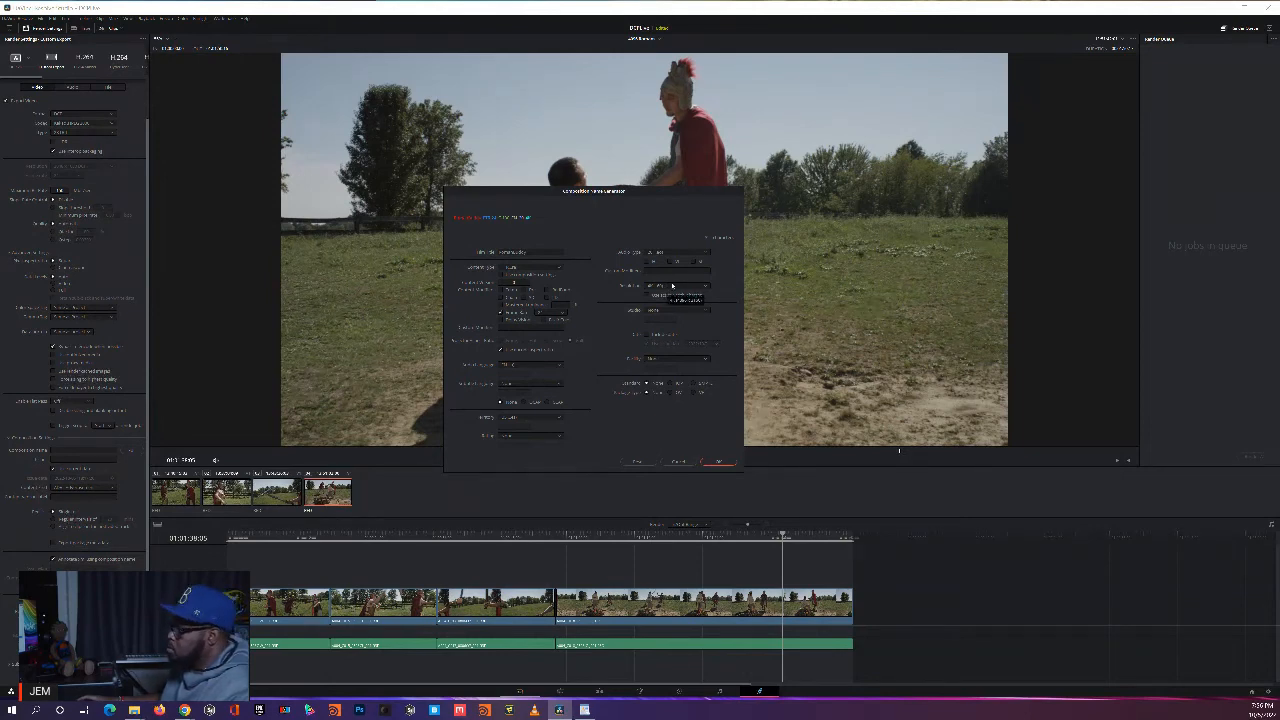
click(672, 286)
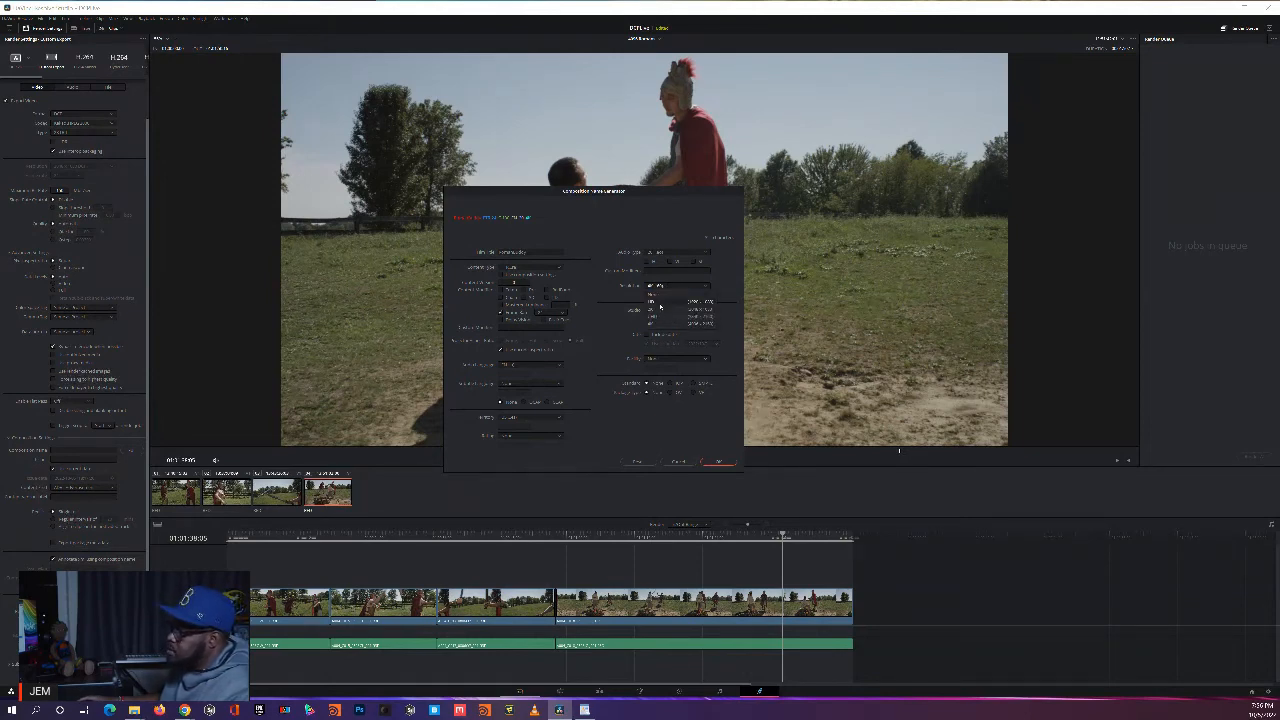
click(660, 307)
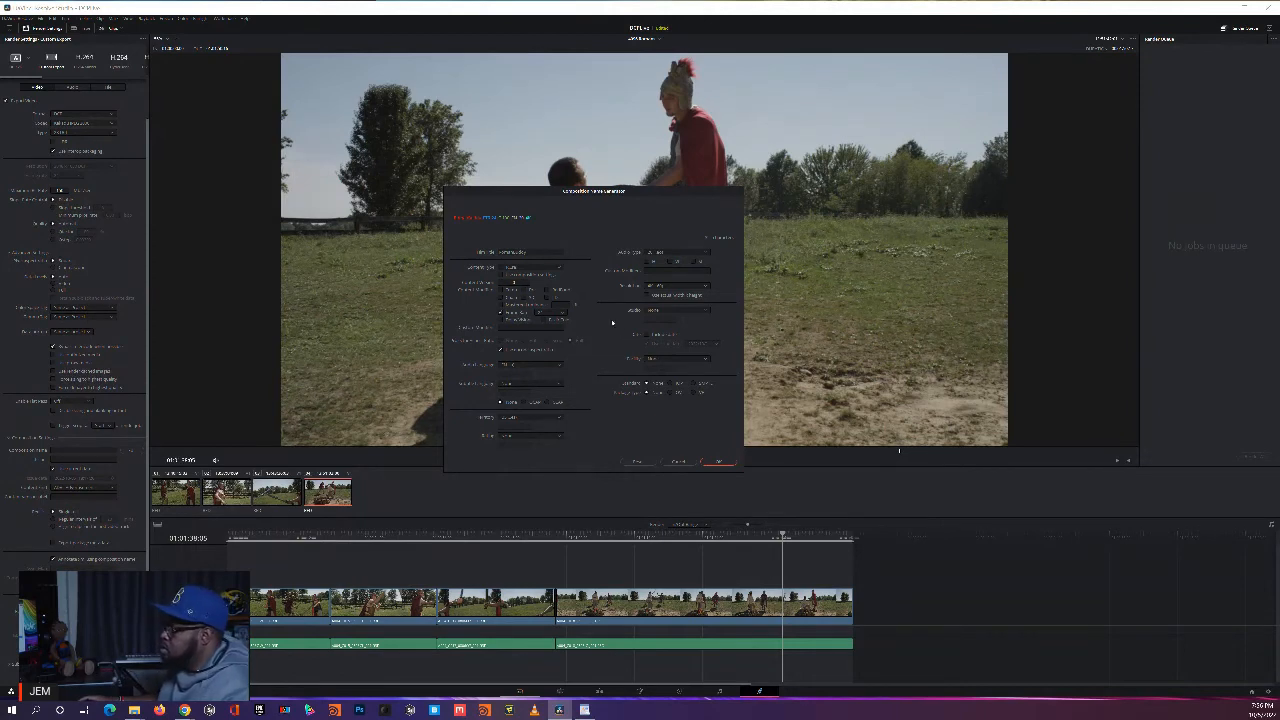
Step: Look through the list of studio codes, then set the studio to Custom and enter a studio code
click(673, 313)
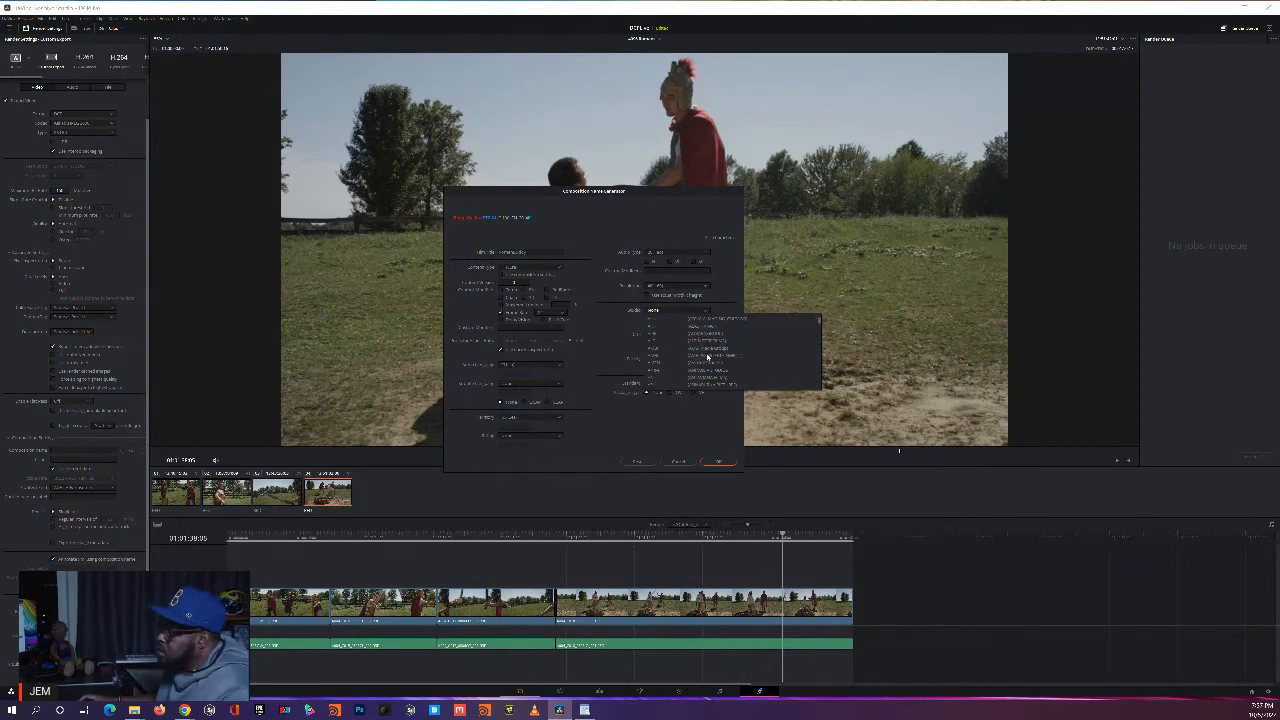
scroll(707, 357, down, 2)
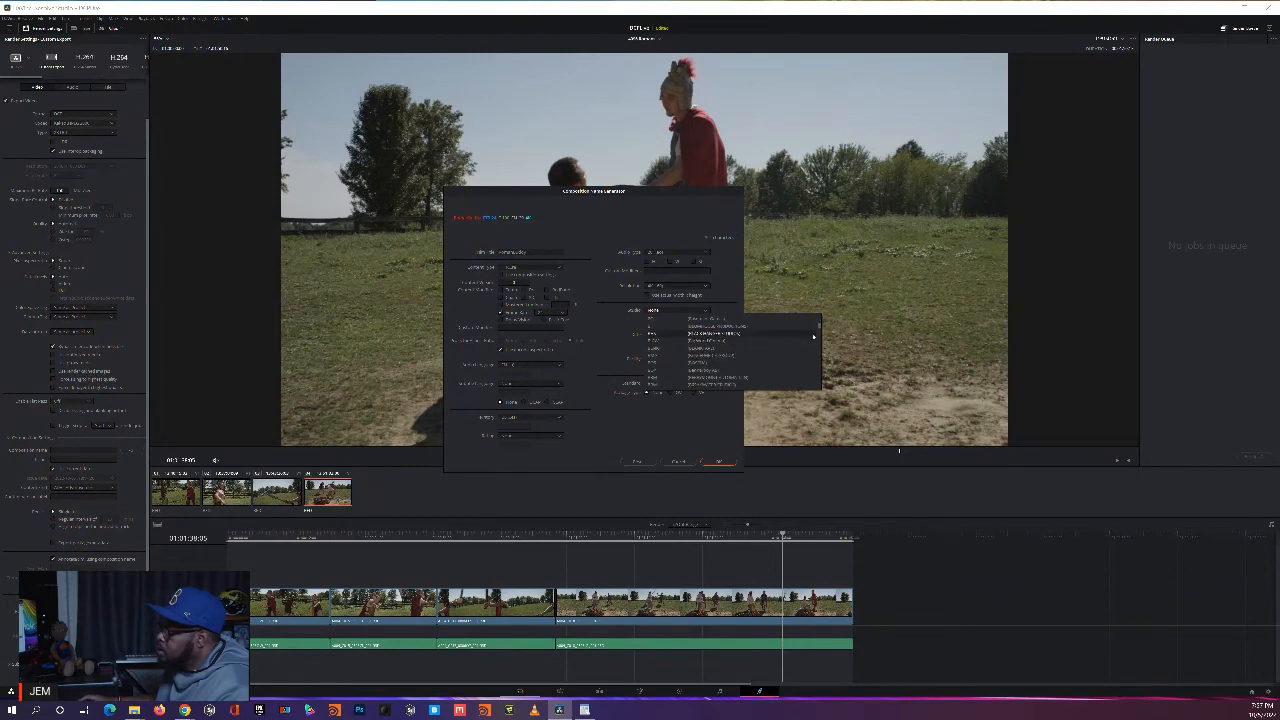
drag(820, 324, 825, 386)
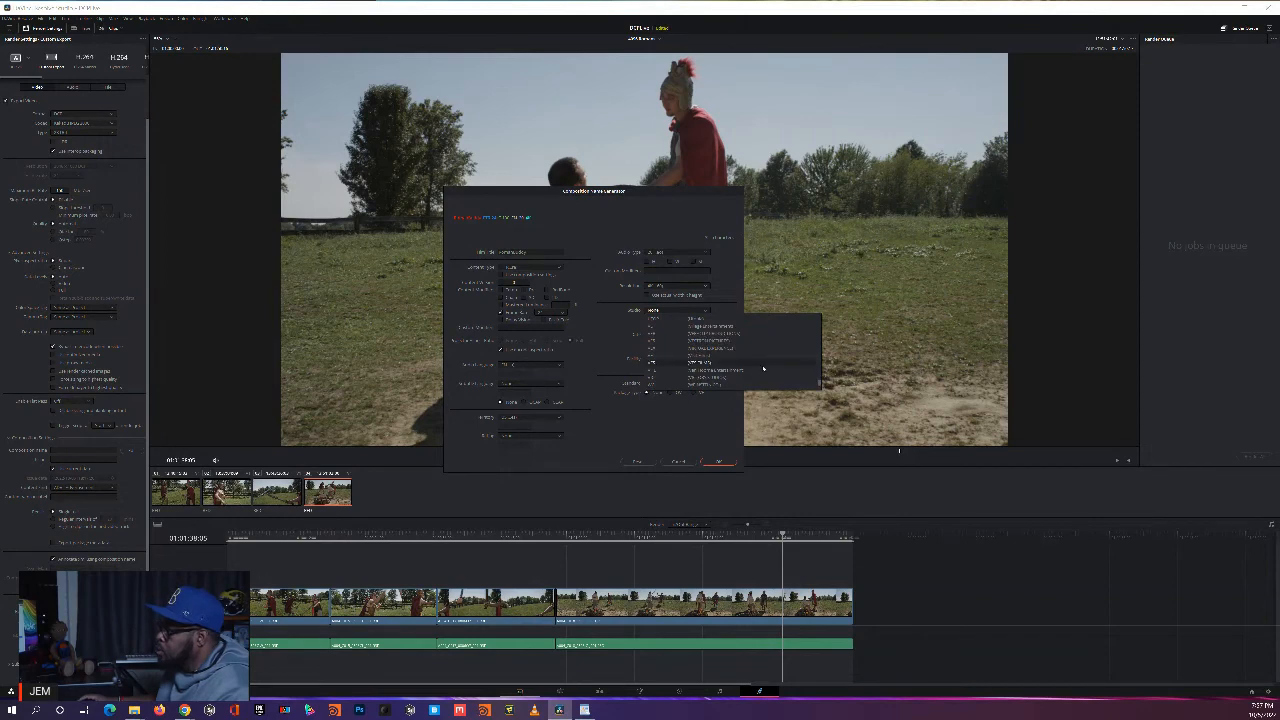
scroll(761, 367, up, 1)
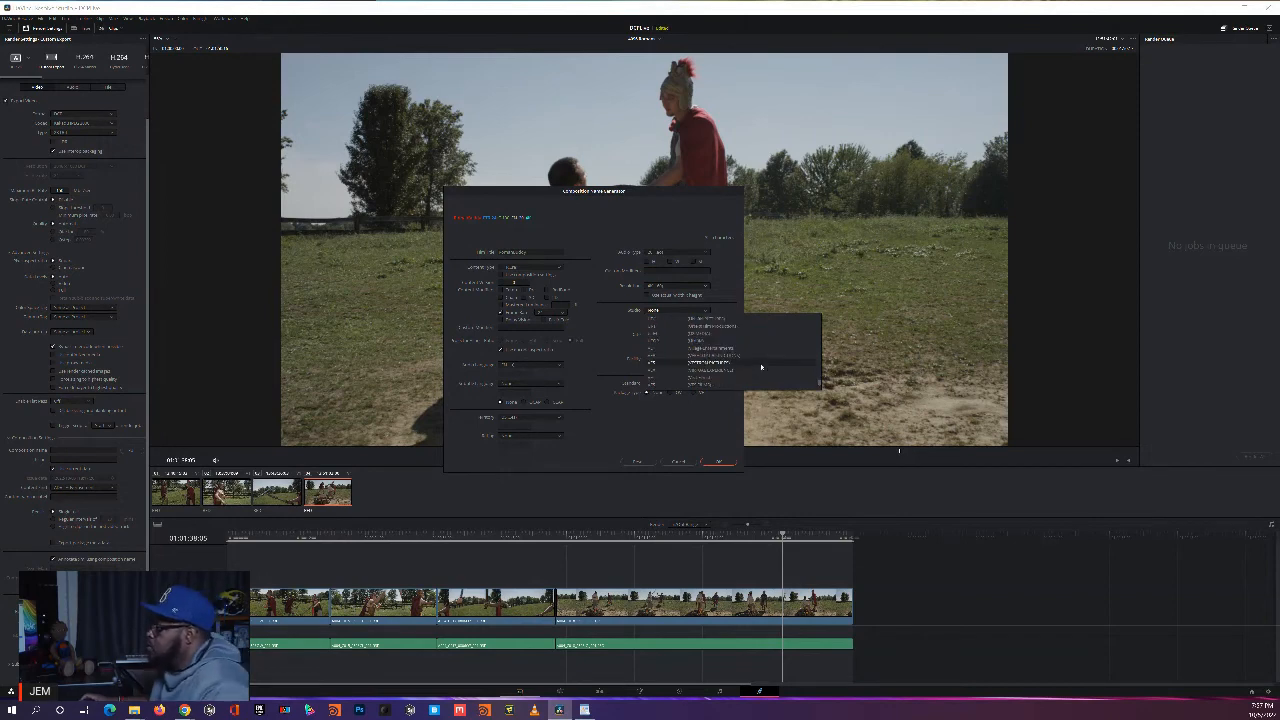
scroll(761, 367, up, 1)
scroll(761, 367, up, 1)
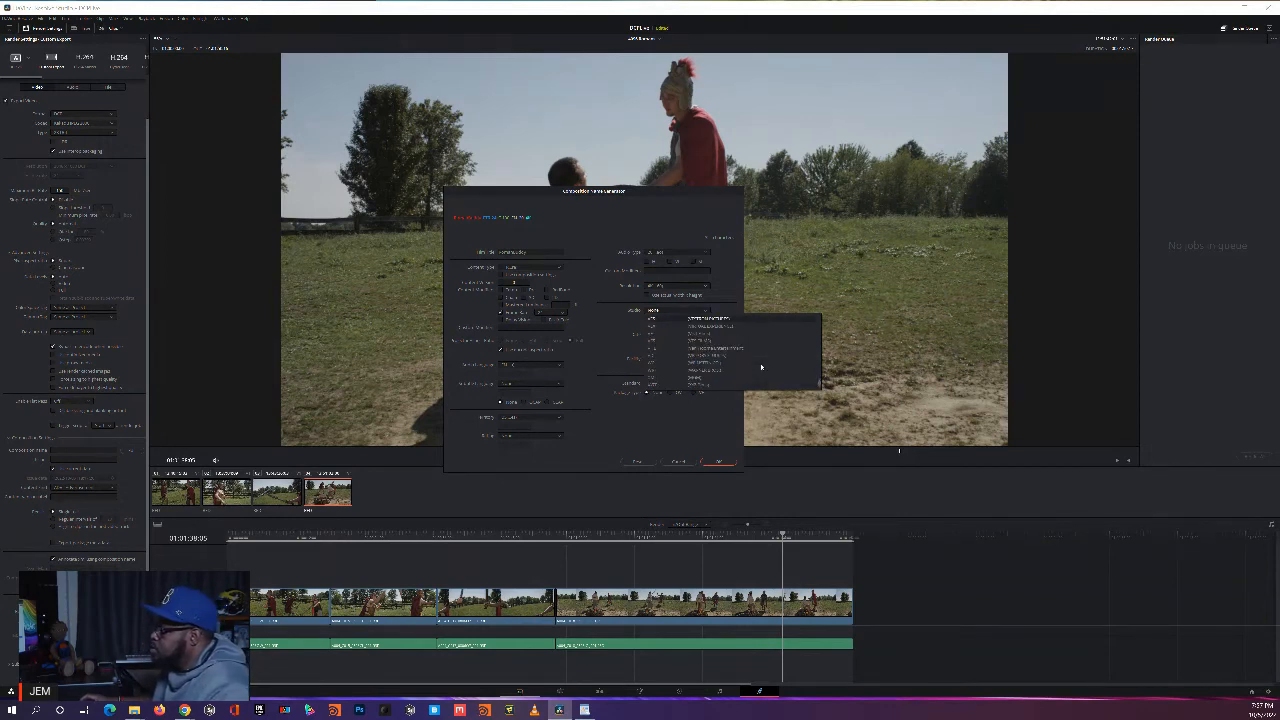
scroll(765, 363, up, 1)
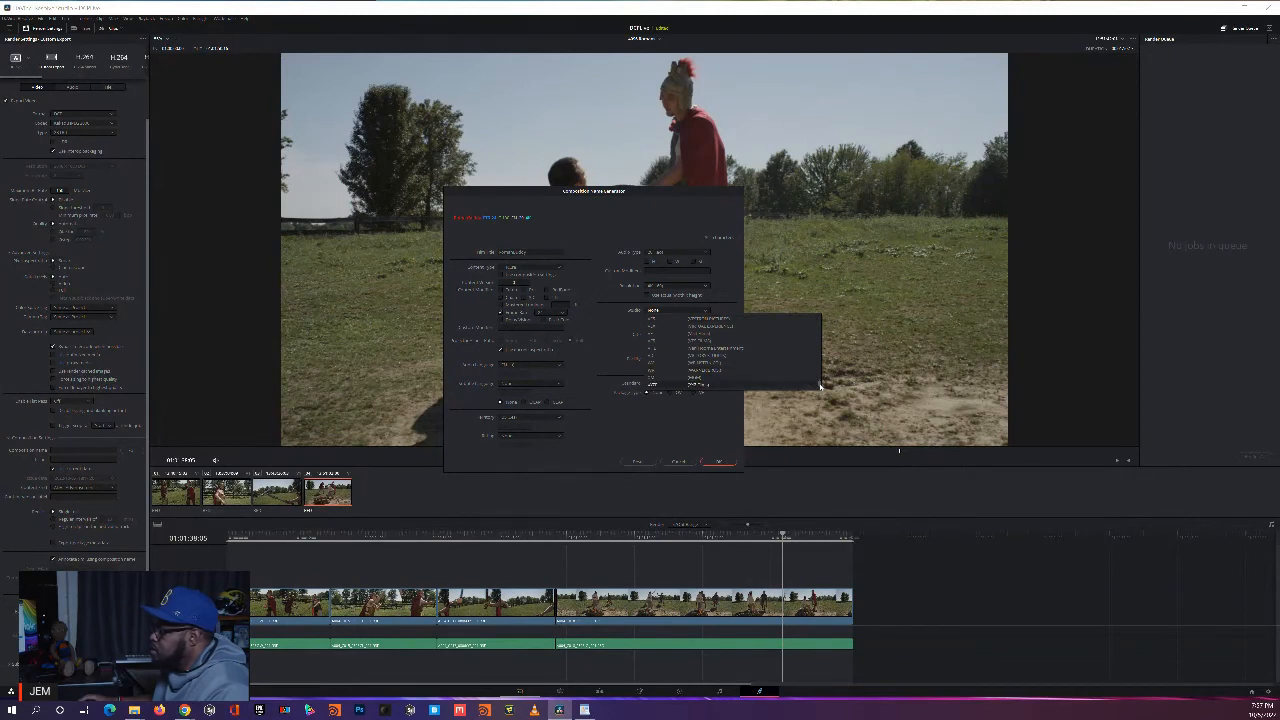
drag(820, 385, 822, 319)
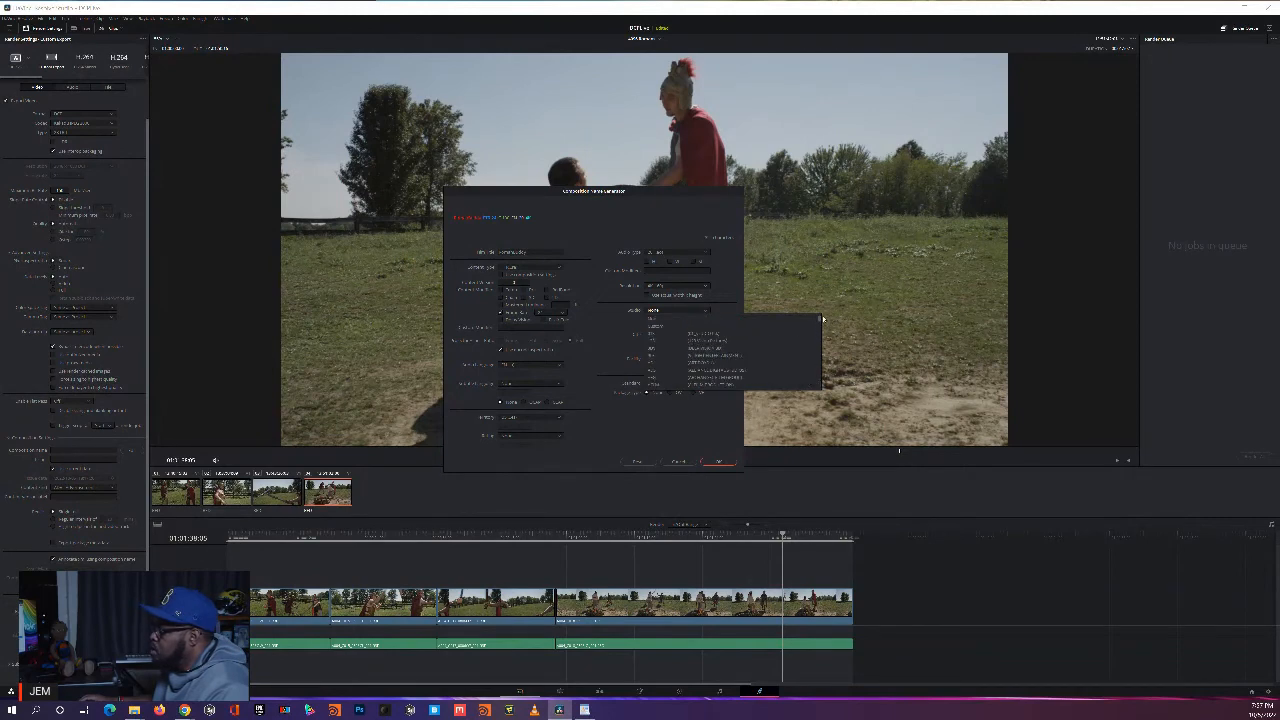
click(661, 325)
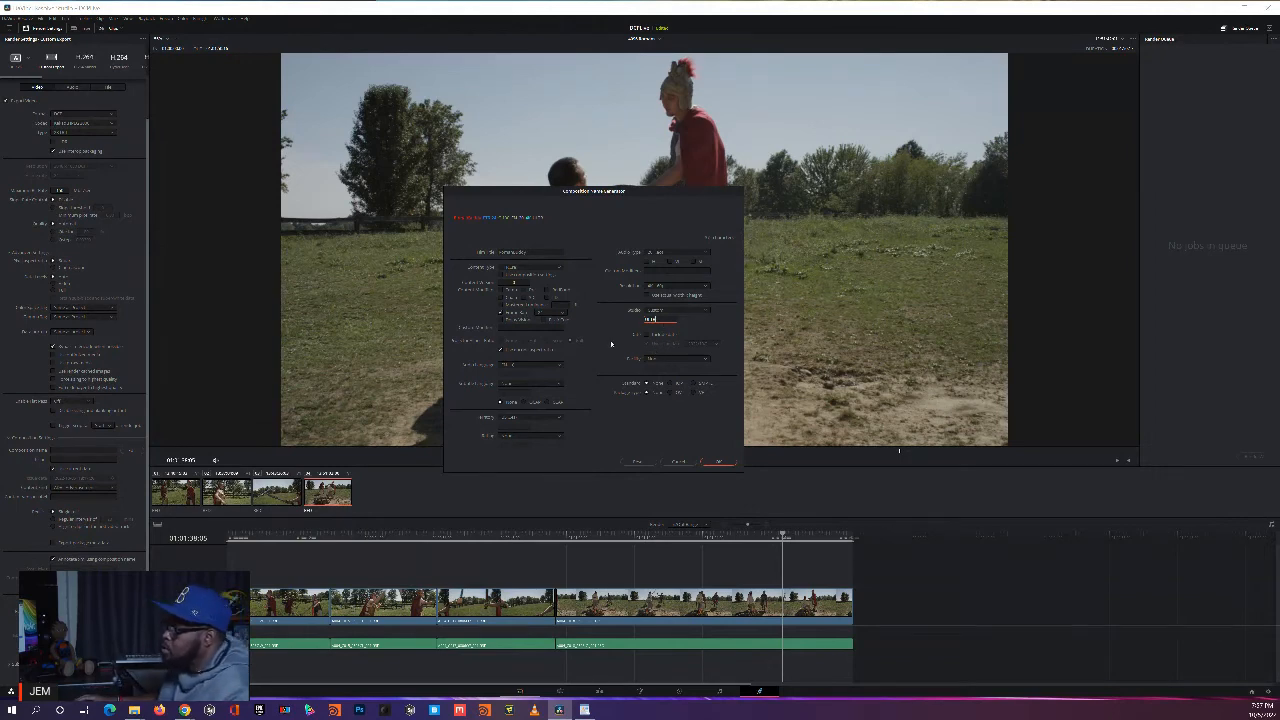
Step: Include the date, a custom facility code and the SMPTE standard in the composition name and apply it
click(648, 342)
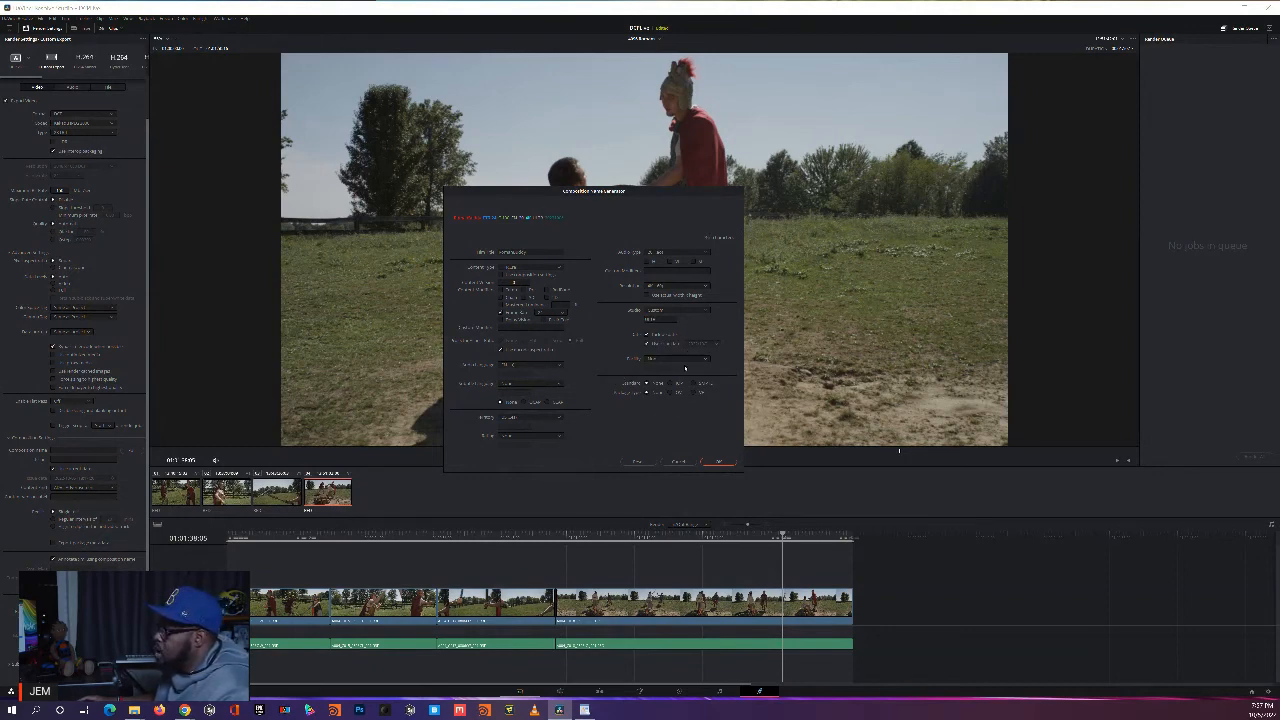
click(680, 364)
click(668, 376)
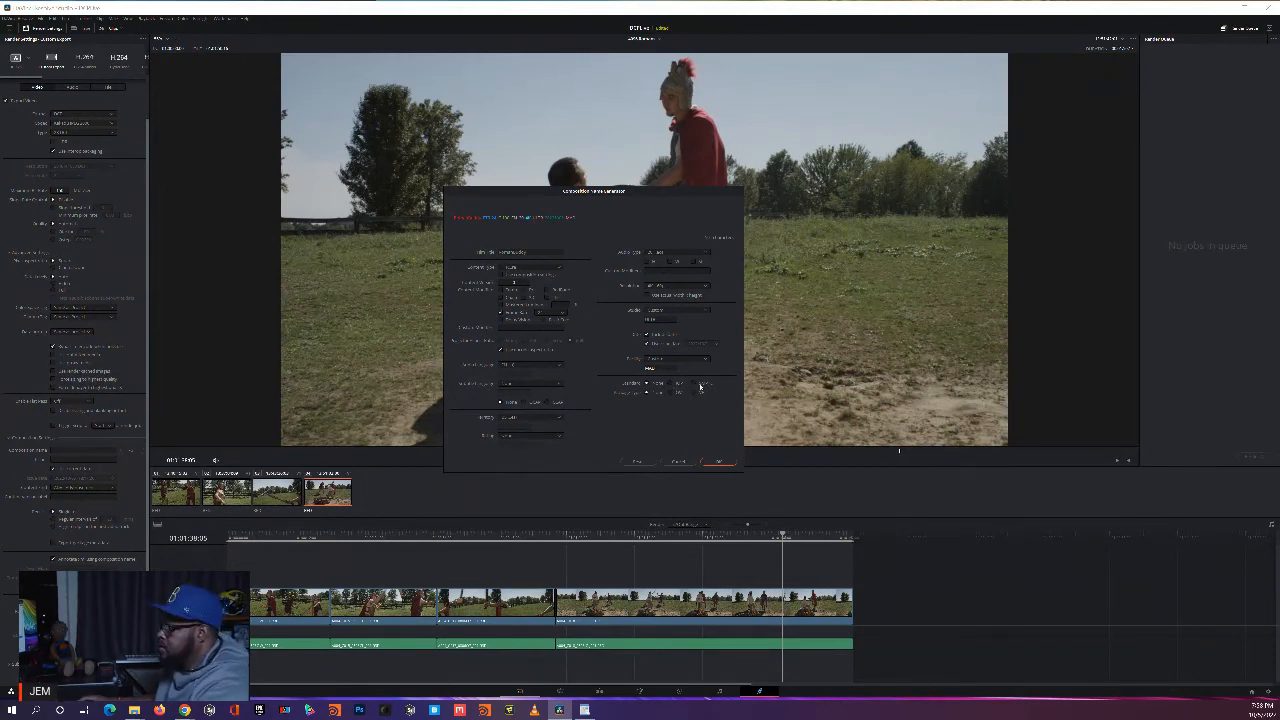
click(697, 385)
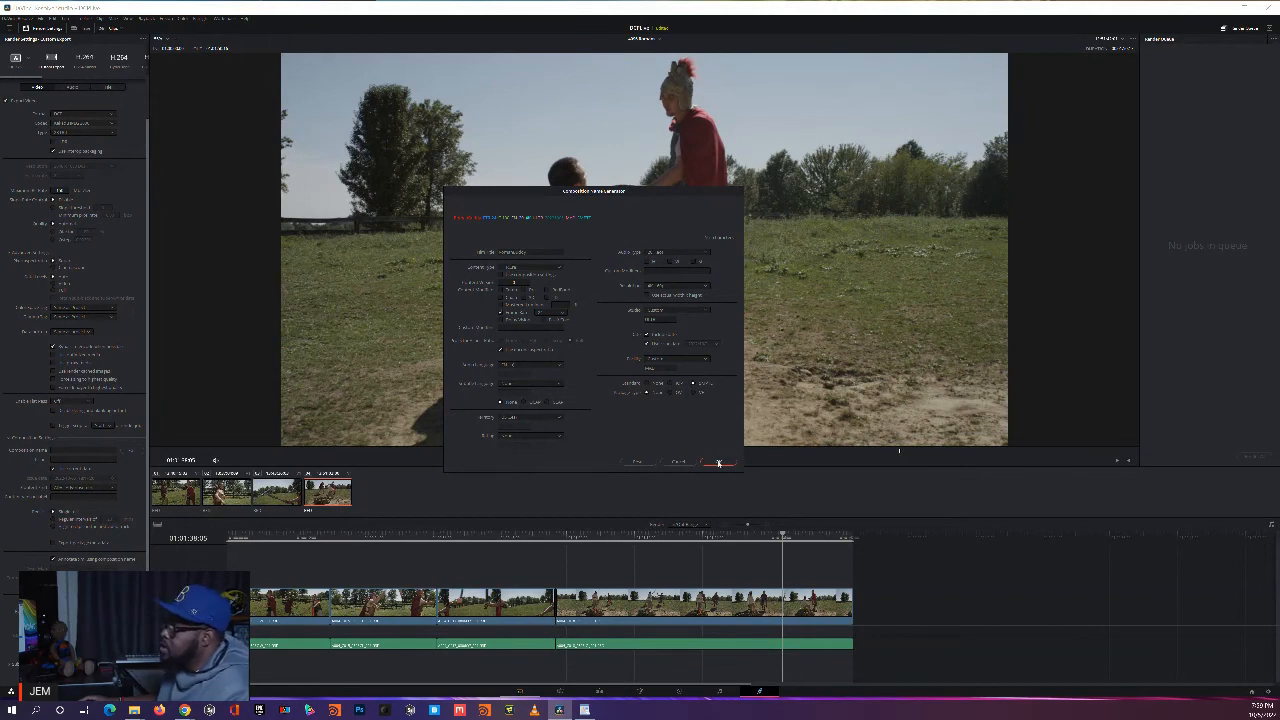
click(718, 463)
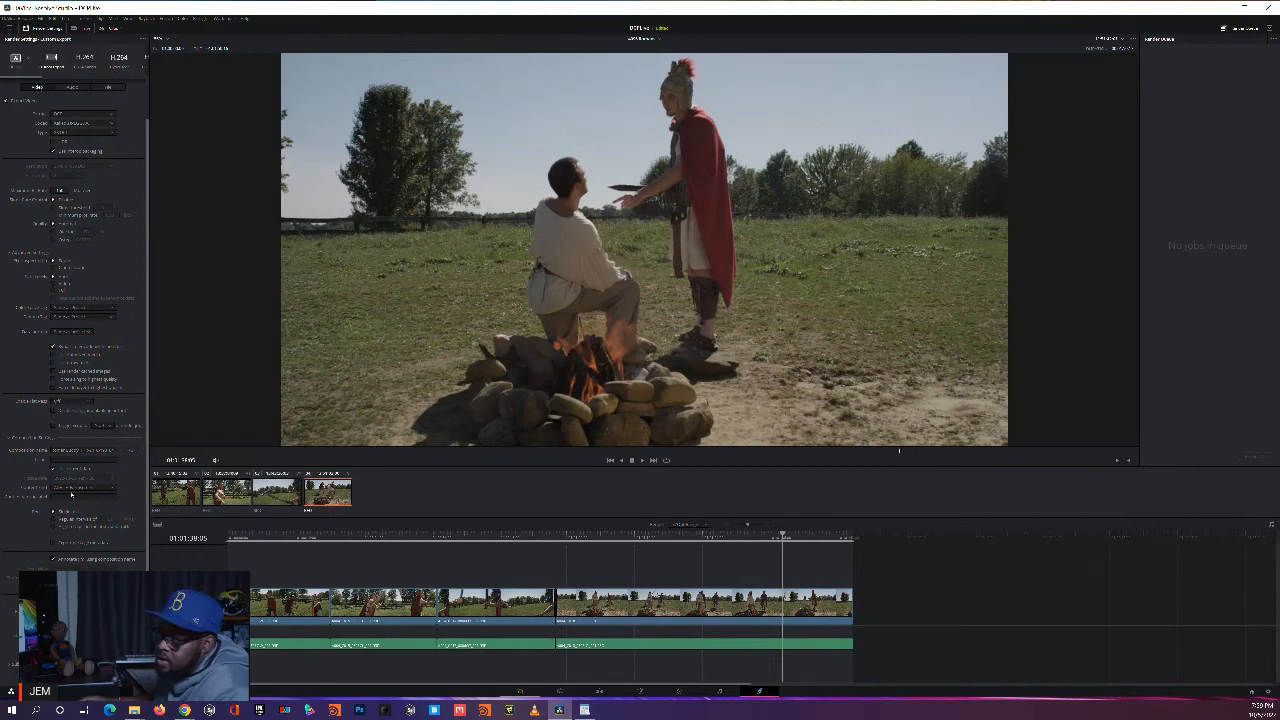
Step: Set the content kind in the composition settings to Feature and recheck the generated composition name without changing it
click(71, 494)
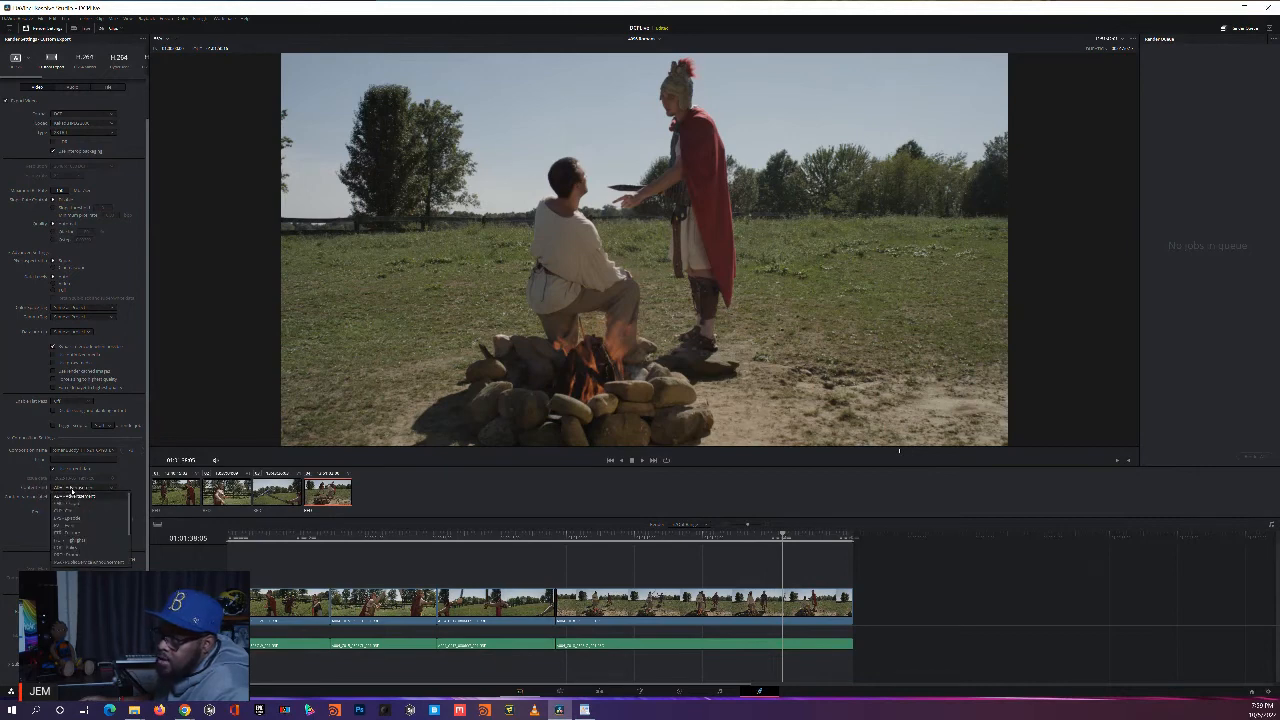
click(73, 538)
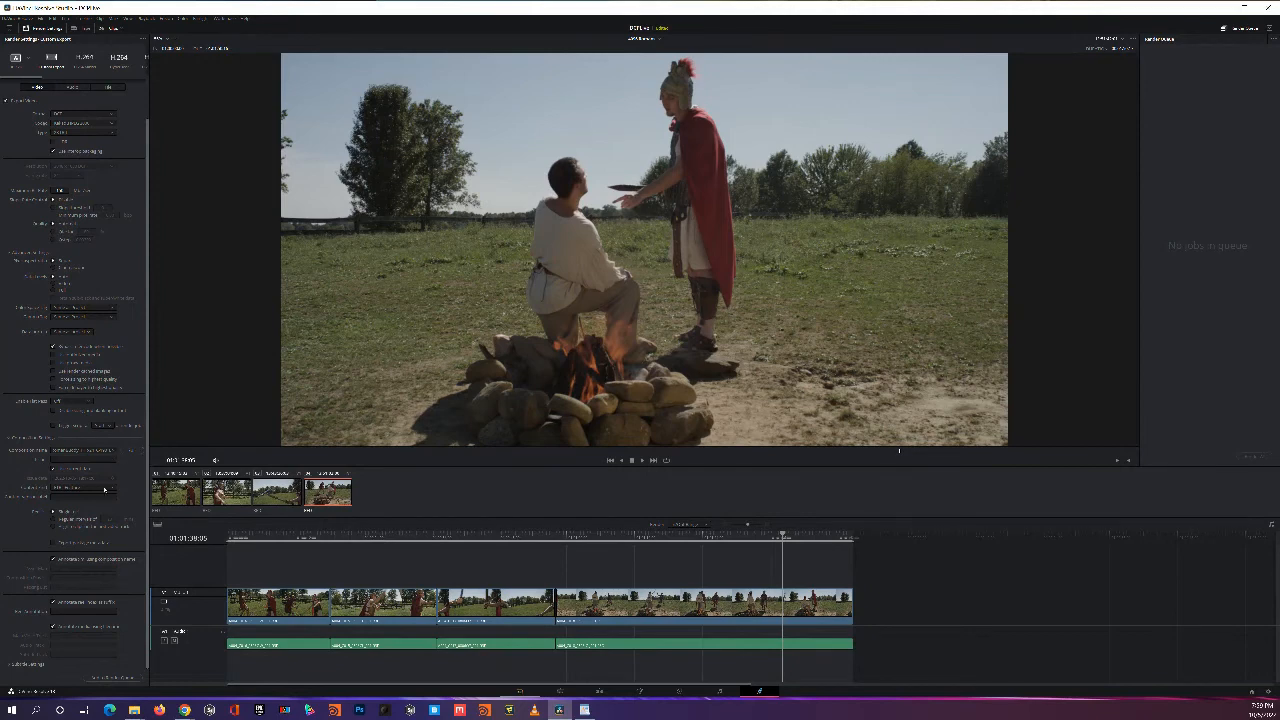
click(131, 452)
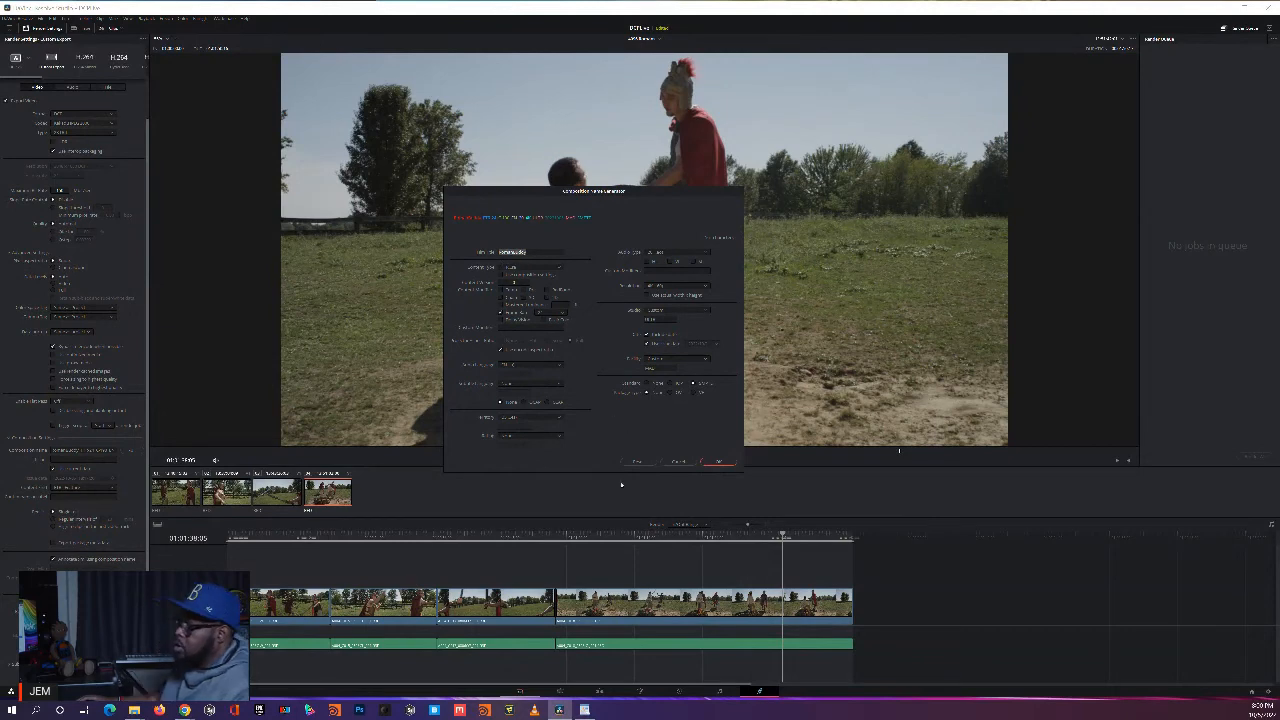
click(677, 462)
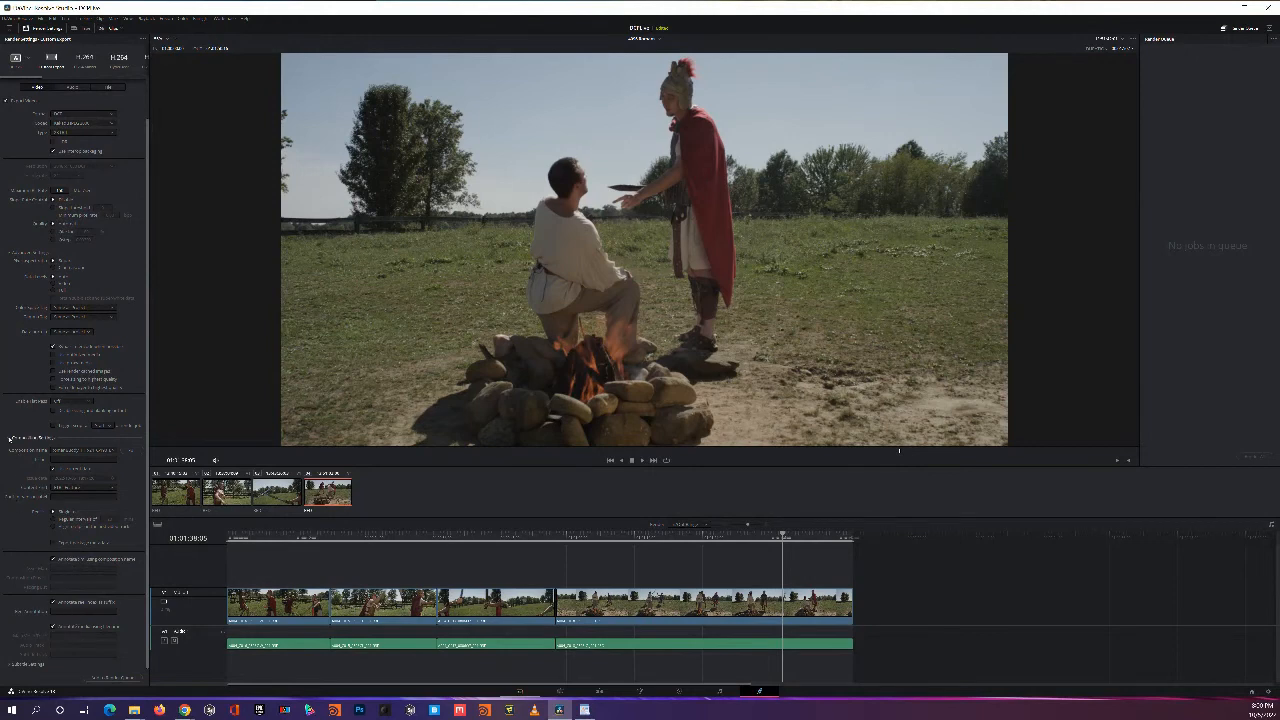
Step: Collapse the composition settings, enable subtitle export and review its format options
scroll(27, 495, up, 3)
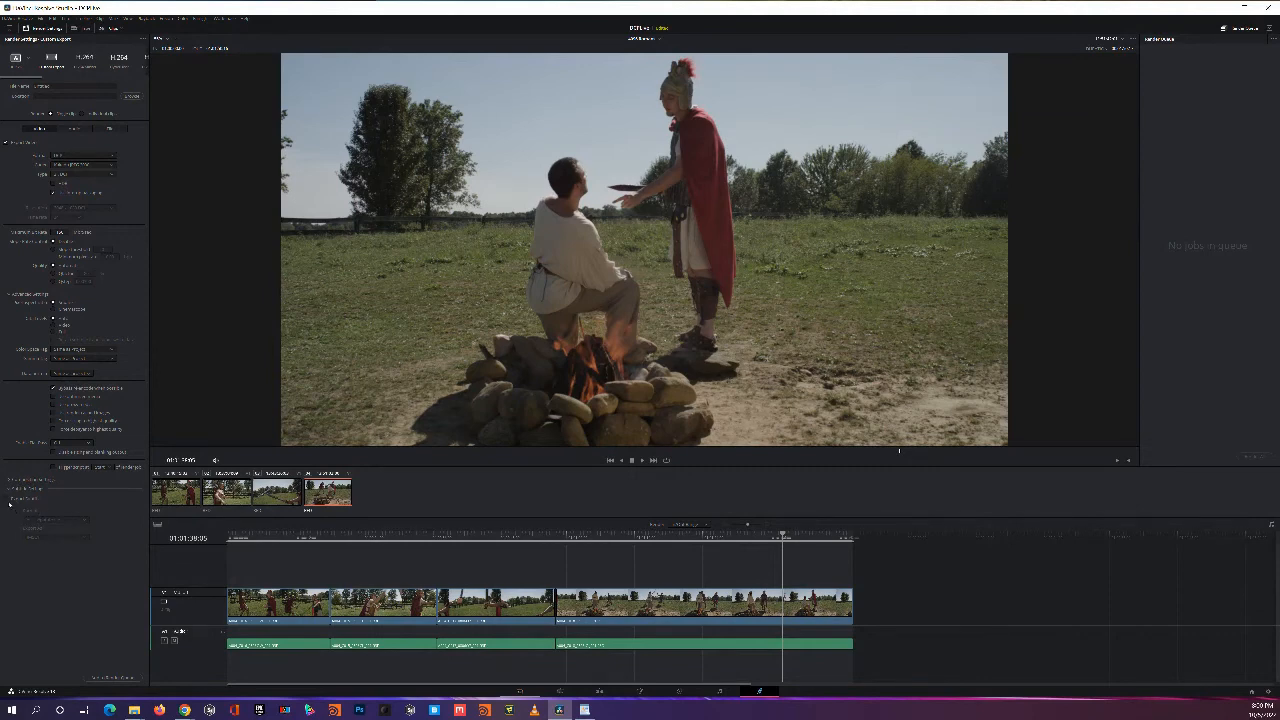
click(8, 501)
click(71, 538)
click(76, 520)
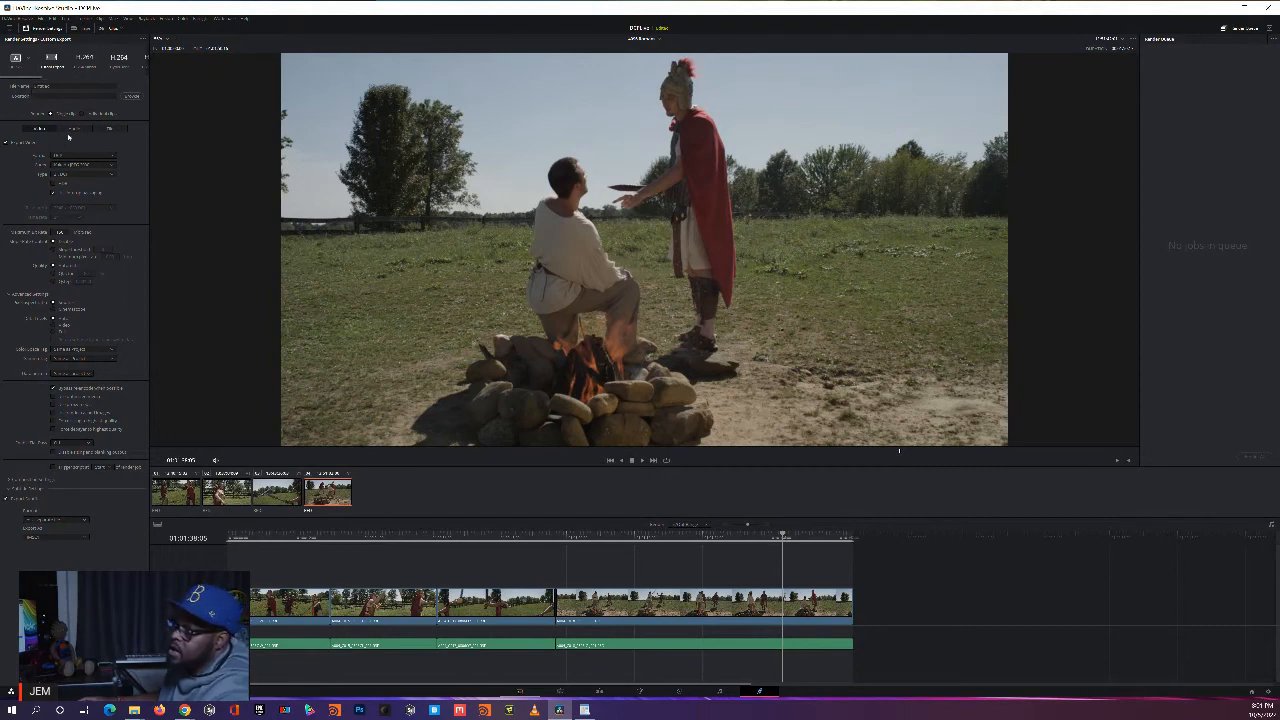
Step: Examine the audio export settings with the available codecs, and the file export settings
click(72, 130)
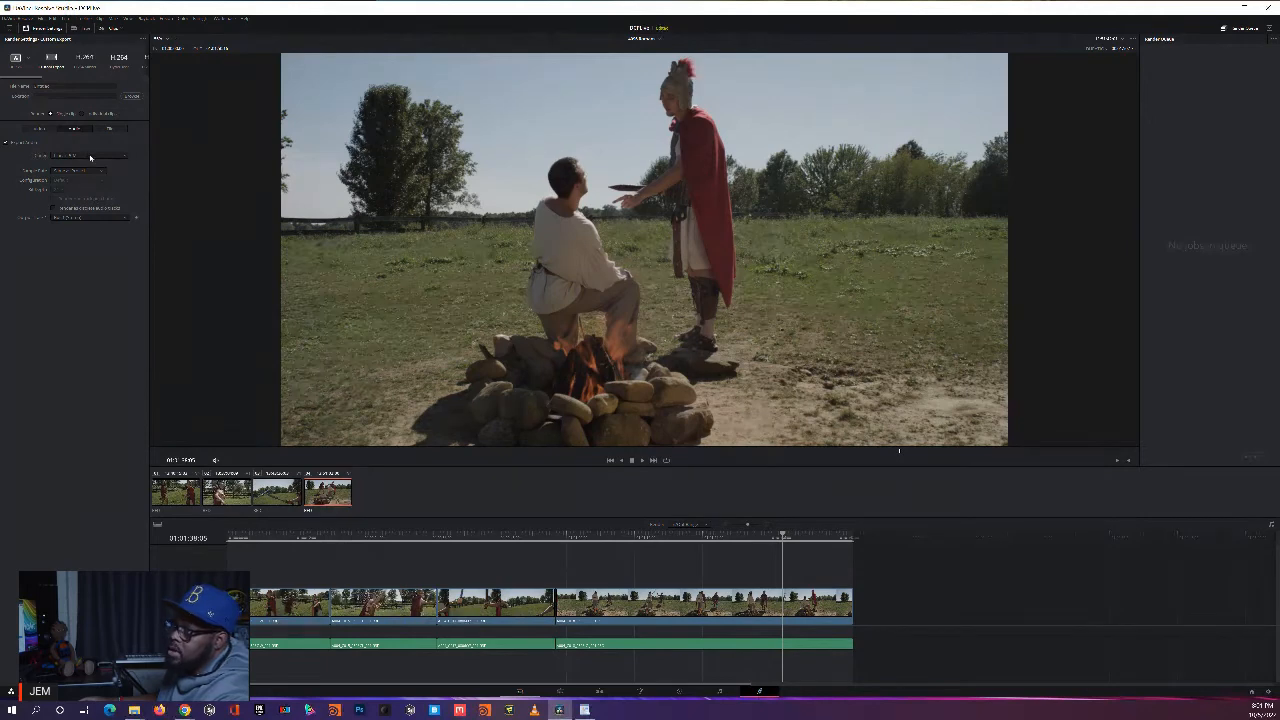
click(87, 157)
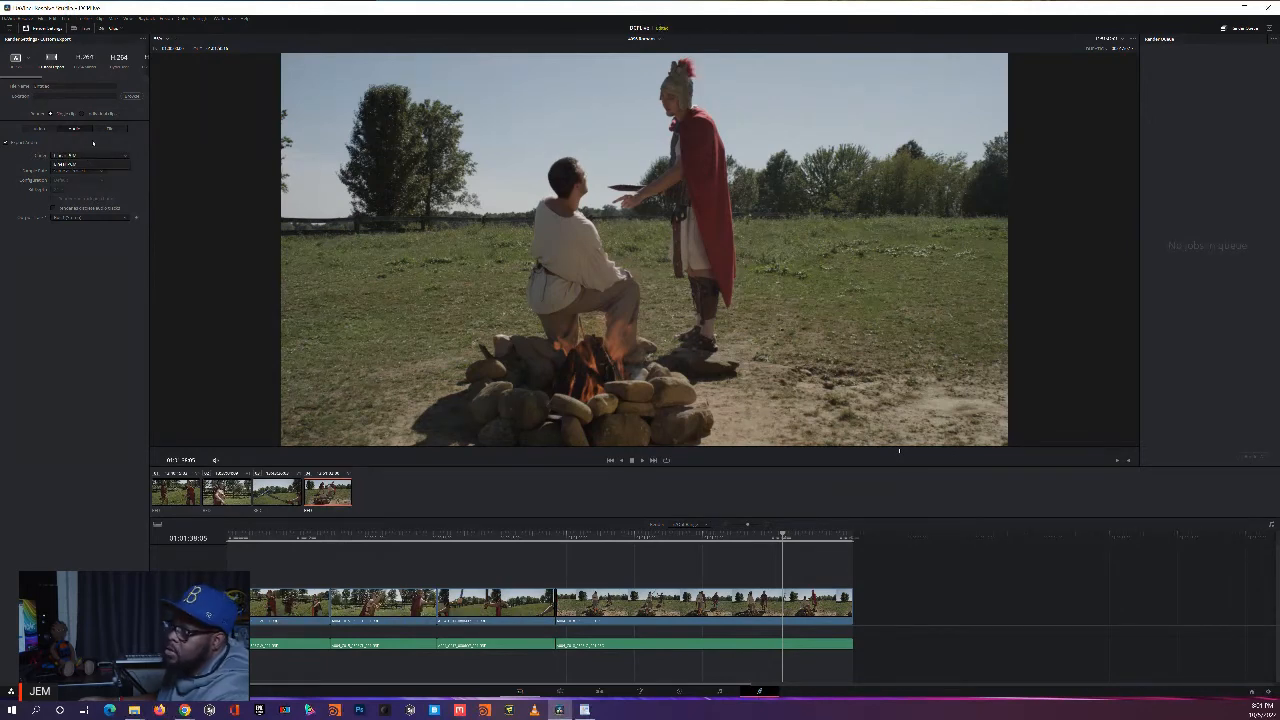
click(88, 148)
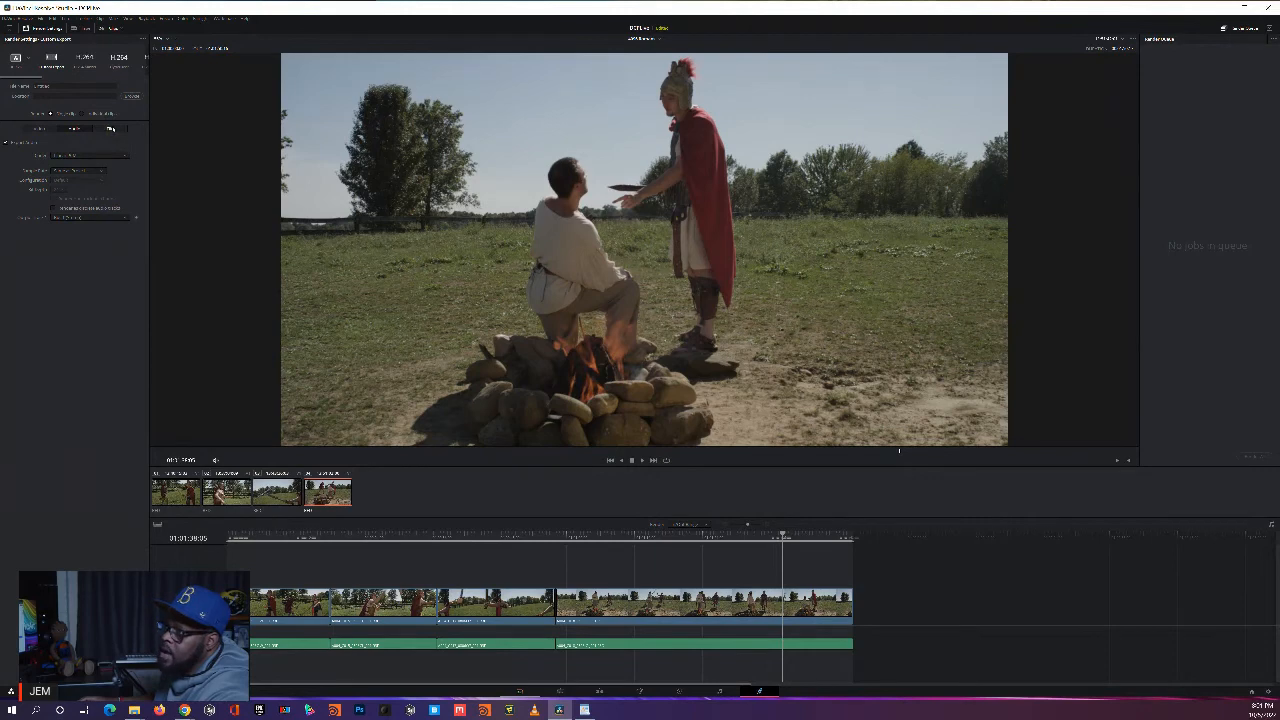
click(110, 128)
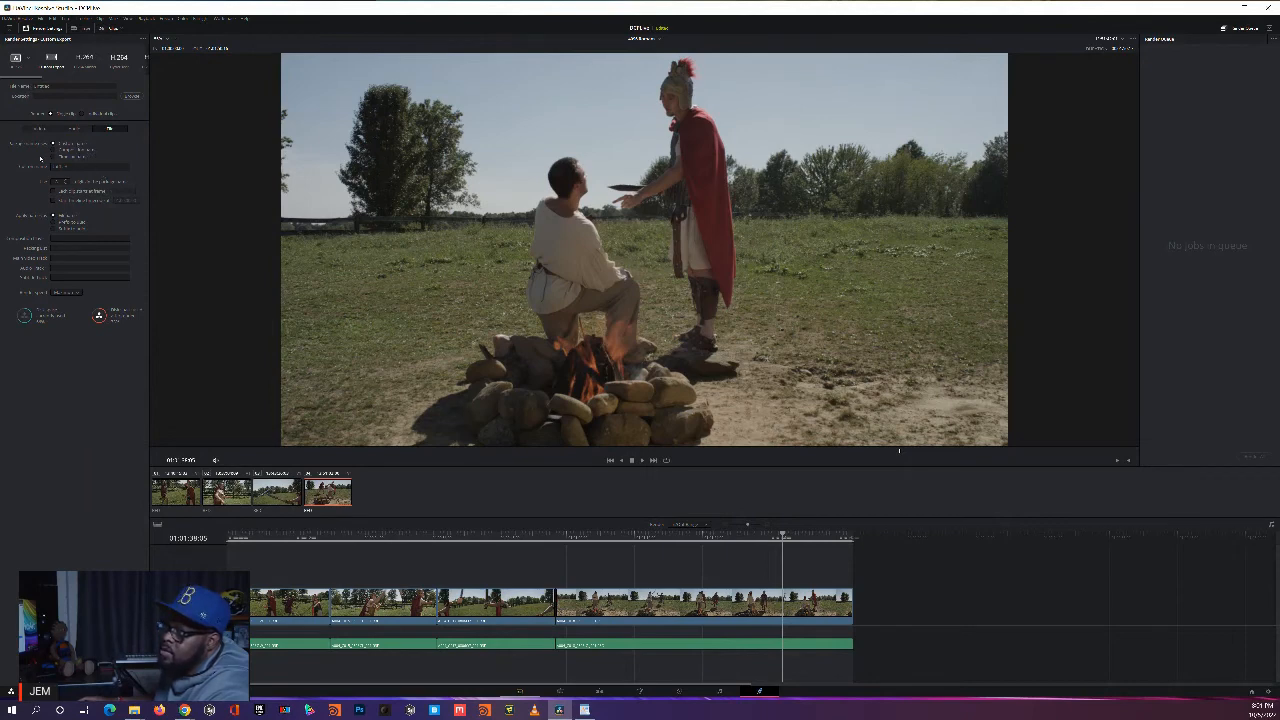
Step: Base the export file name on the composition name and set the render location to the DCP_Live folder on the media drive
click(57, 154)
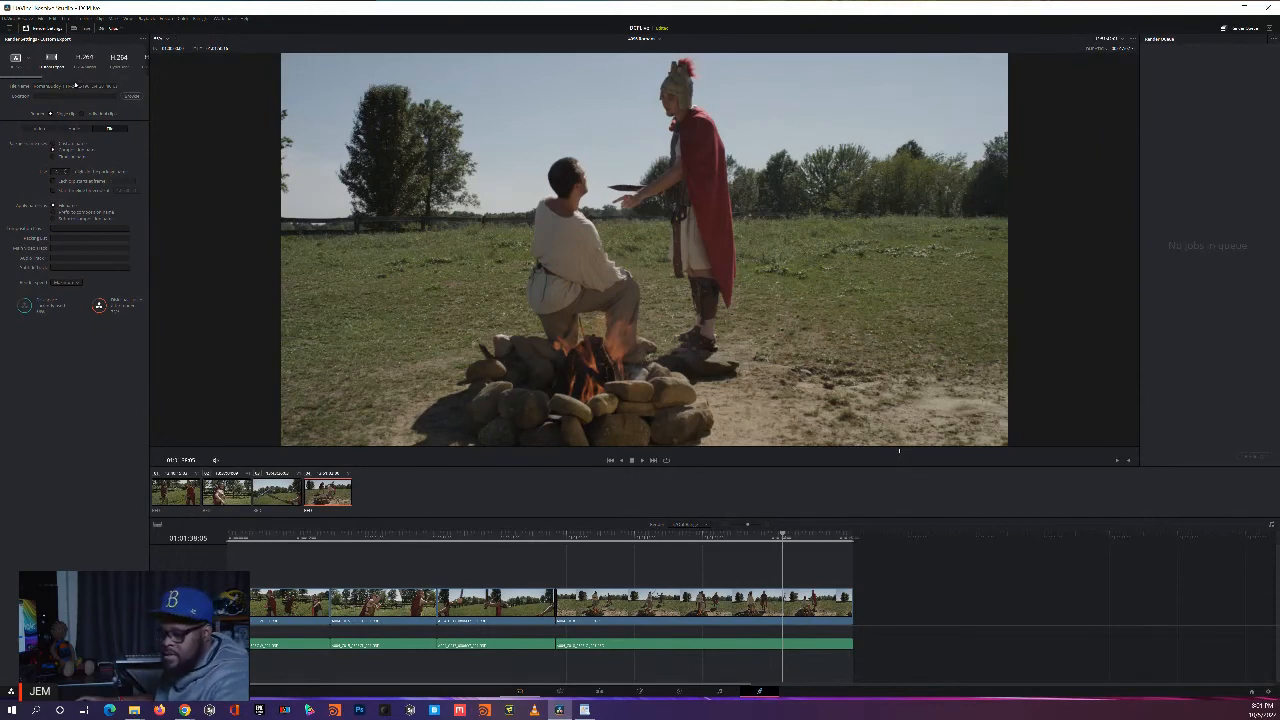
click(130, 96)
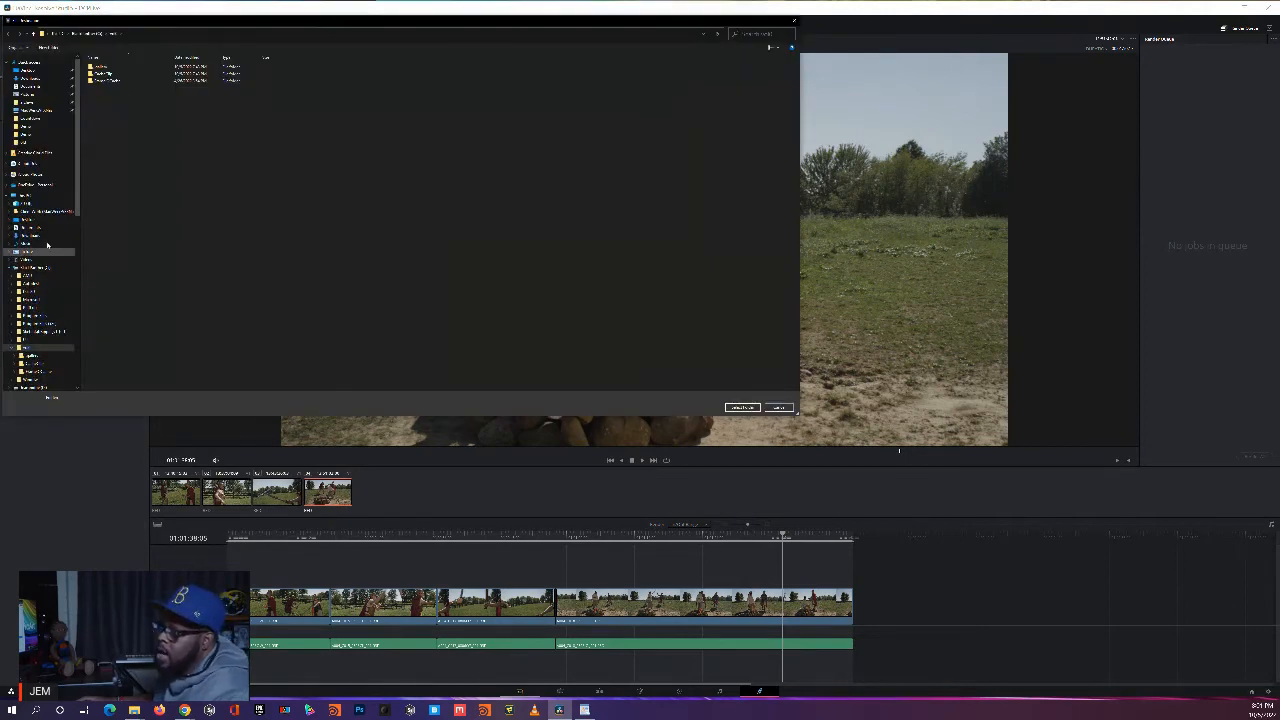
scroll(35, 263, down, 3)
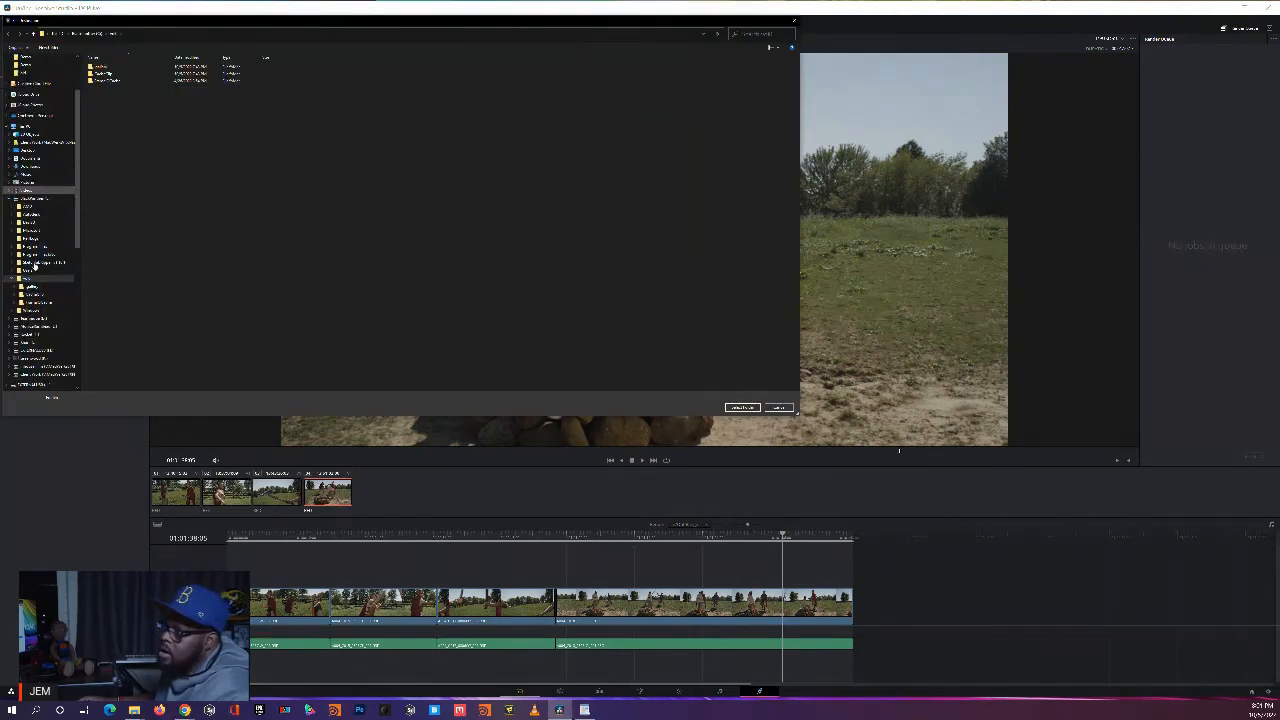
click(38, 326)
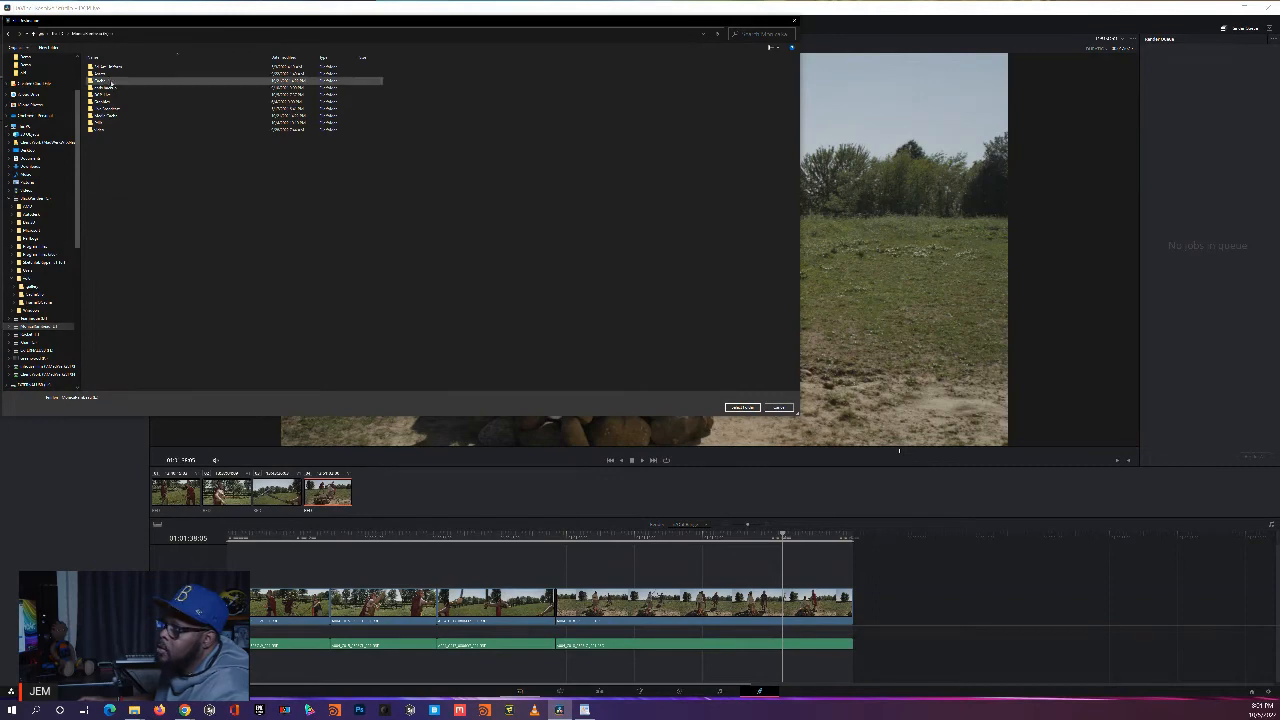
double_click(91, 94)
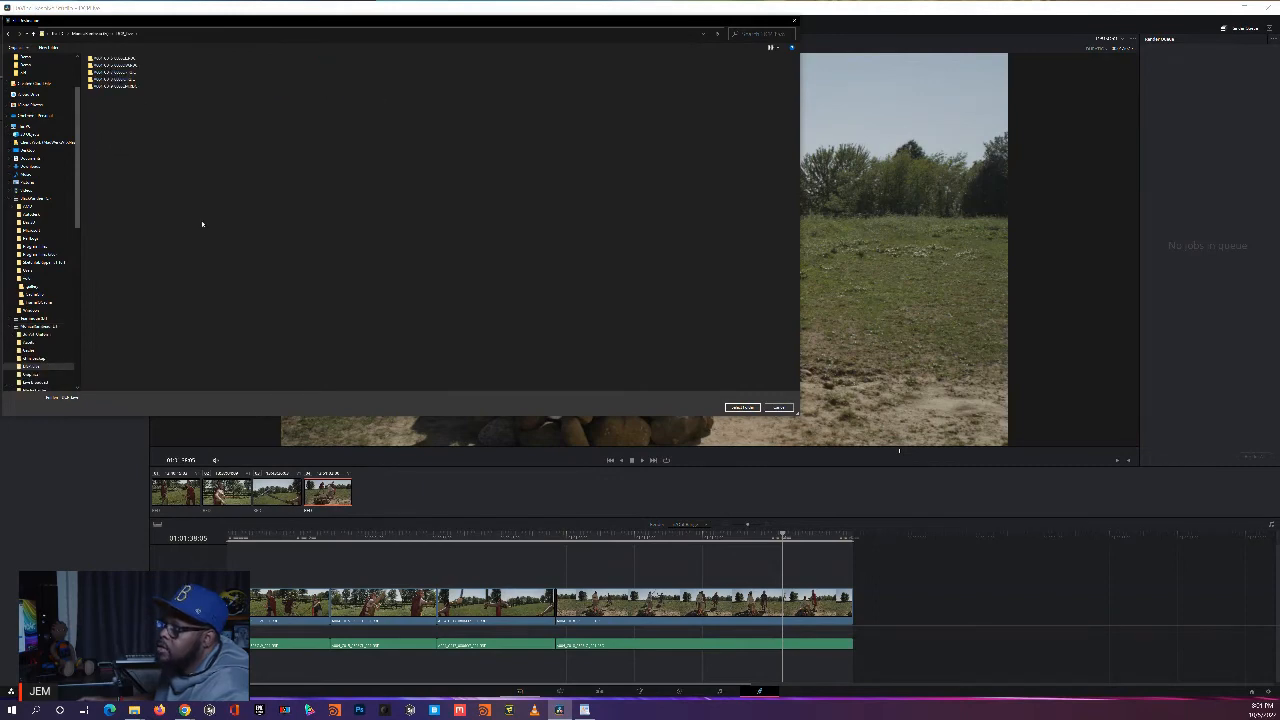
click(741, 407)
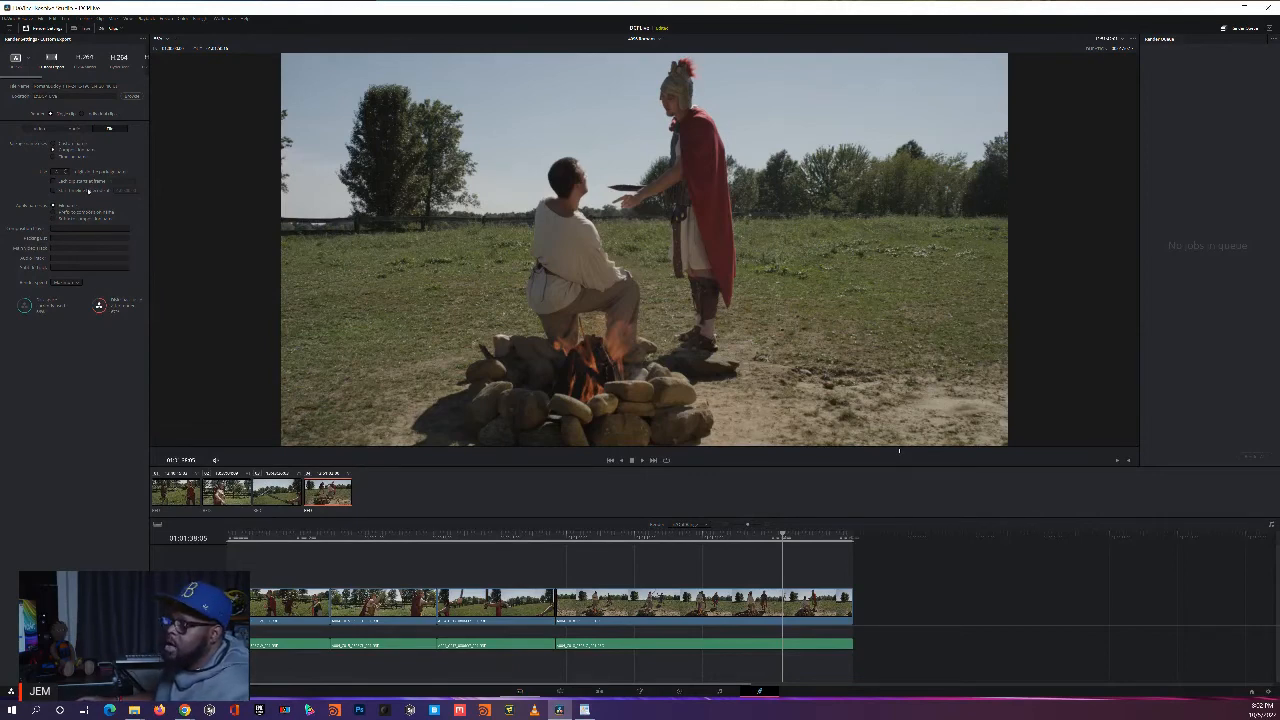
Step: Review the output track choices in the audio export settings and keep the stereo bus
click(75, 129)
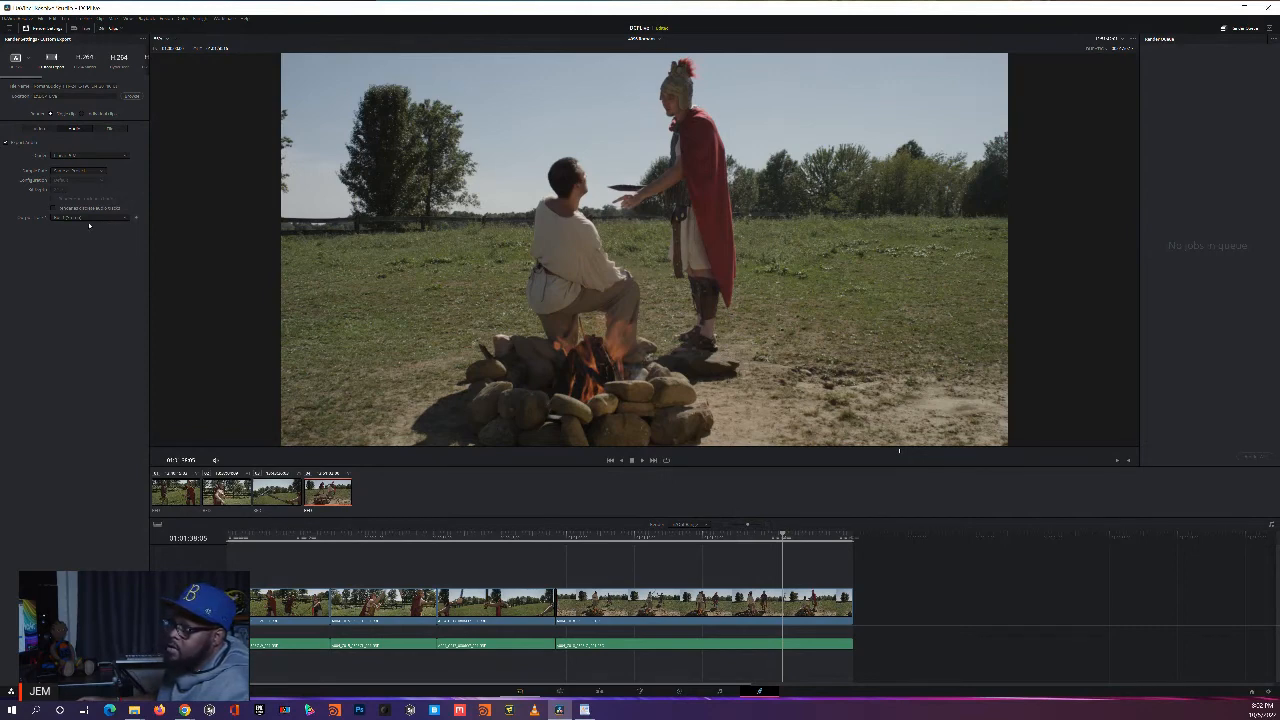
click(122, 218)
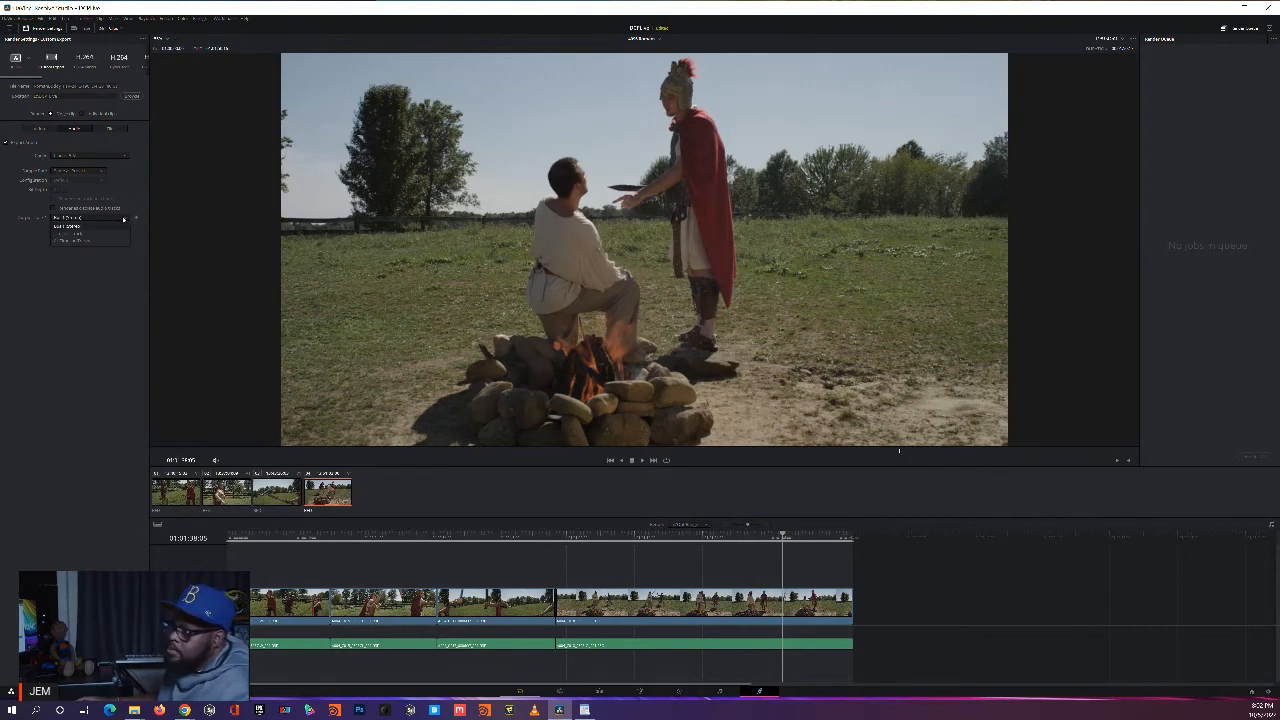
click(60, 226)
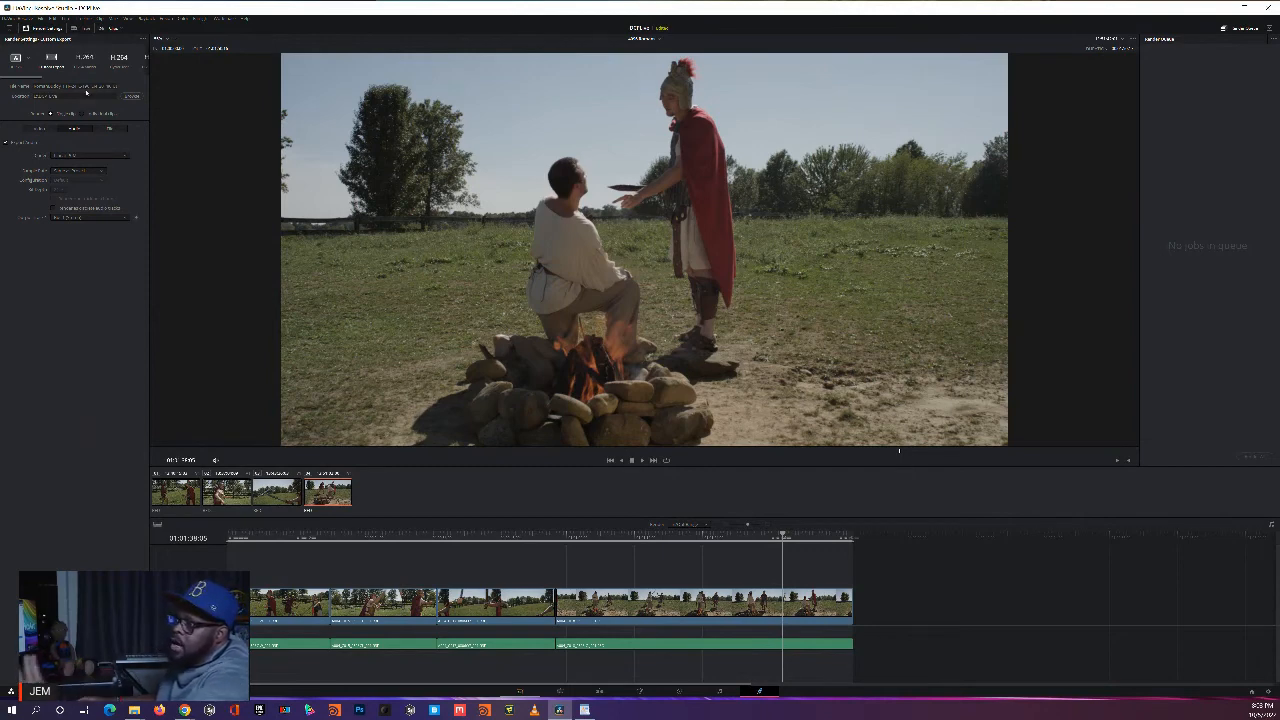
Step: Return to the video export settings, collapse the advanced settings and review the composition name generator without changing anything
double_click(78, 84)
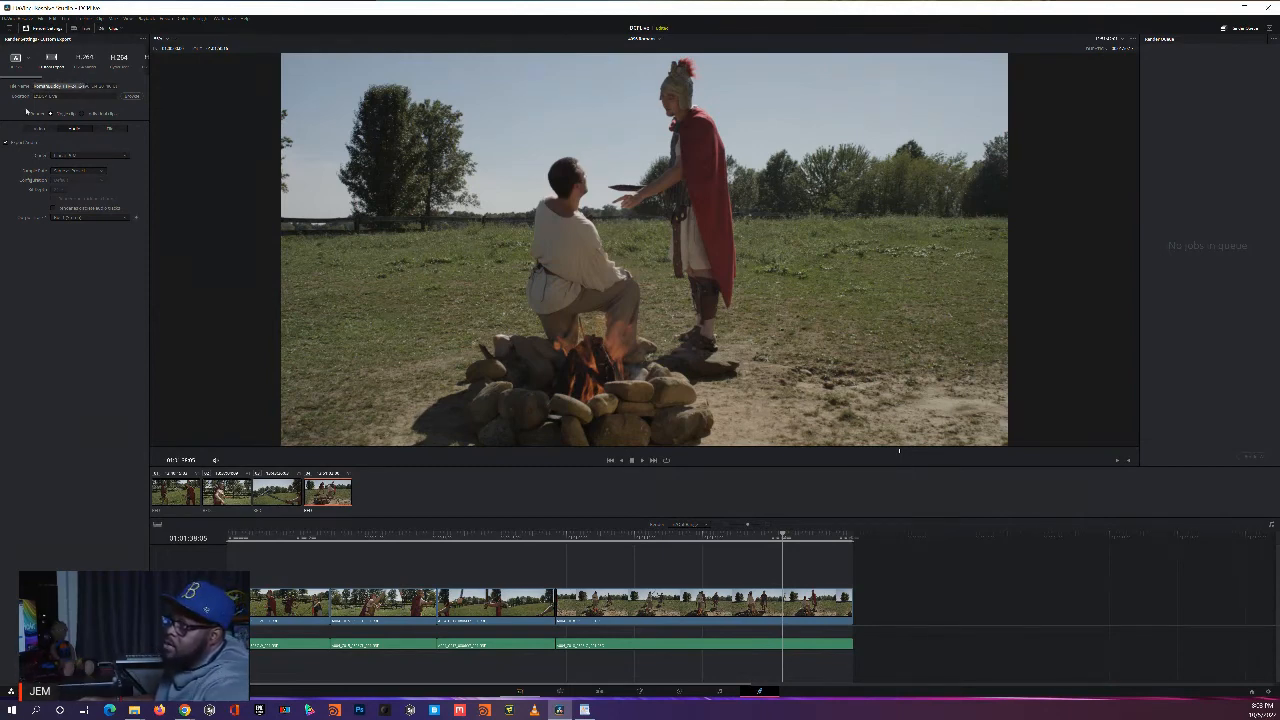
click(40, 129)
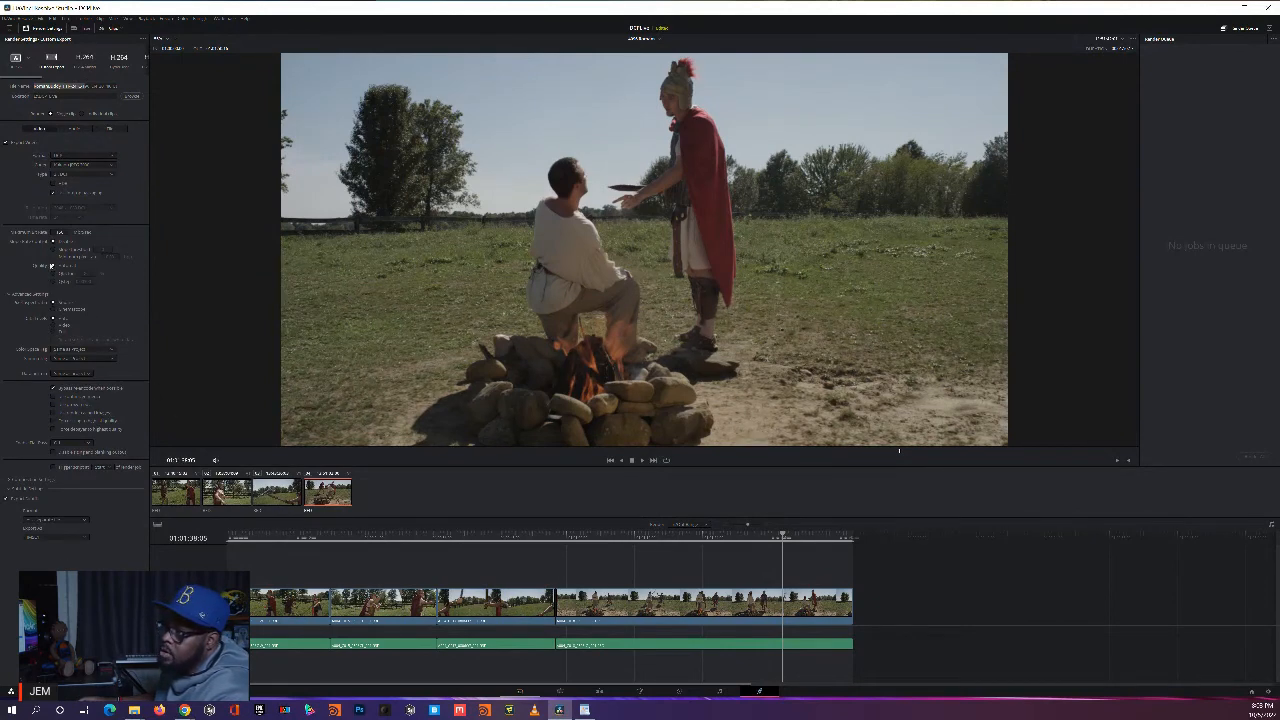
click(9, 295)
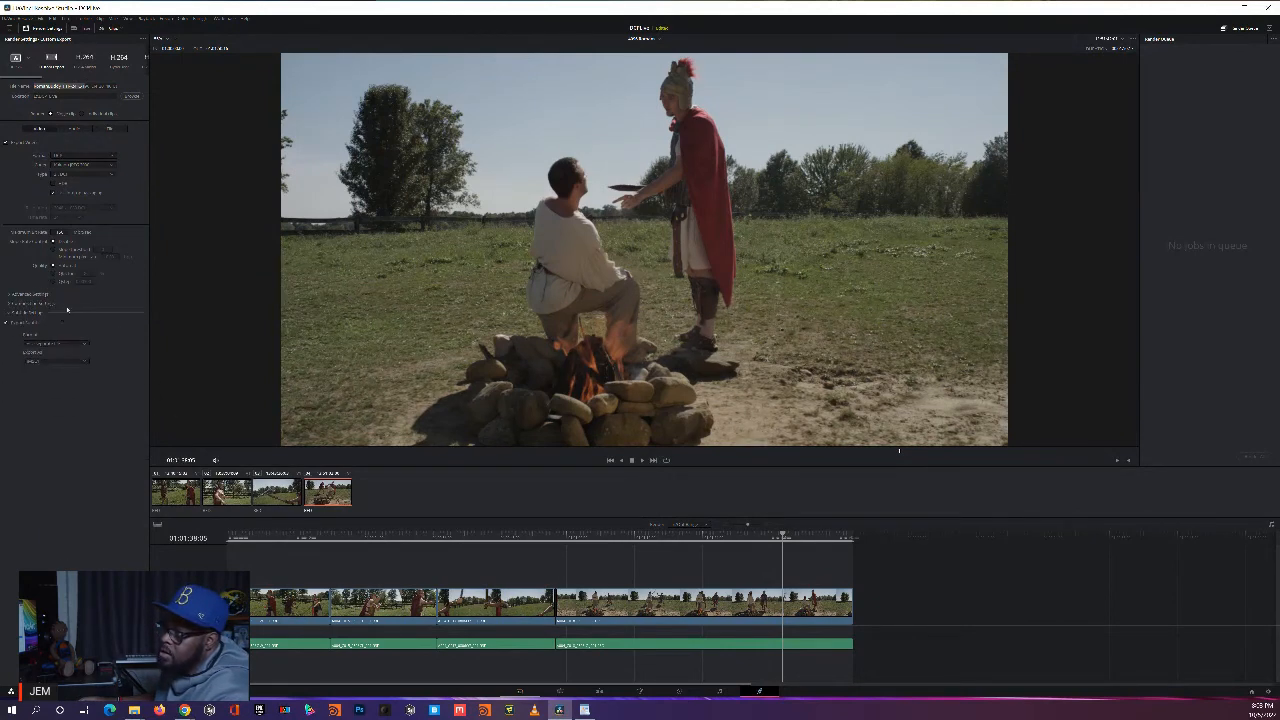
click(11, 305)
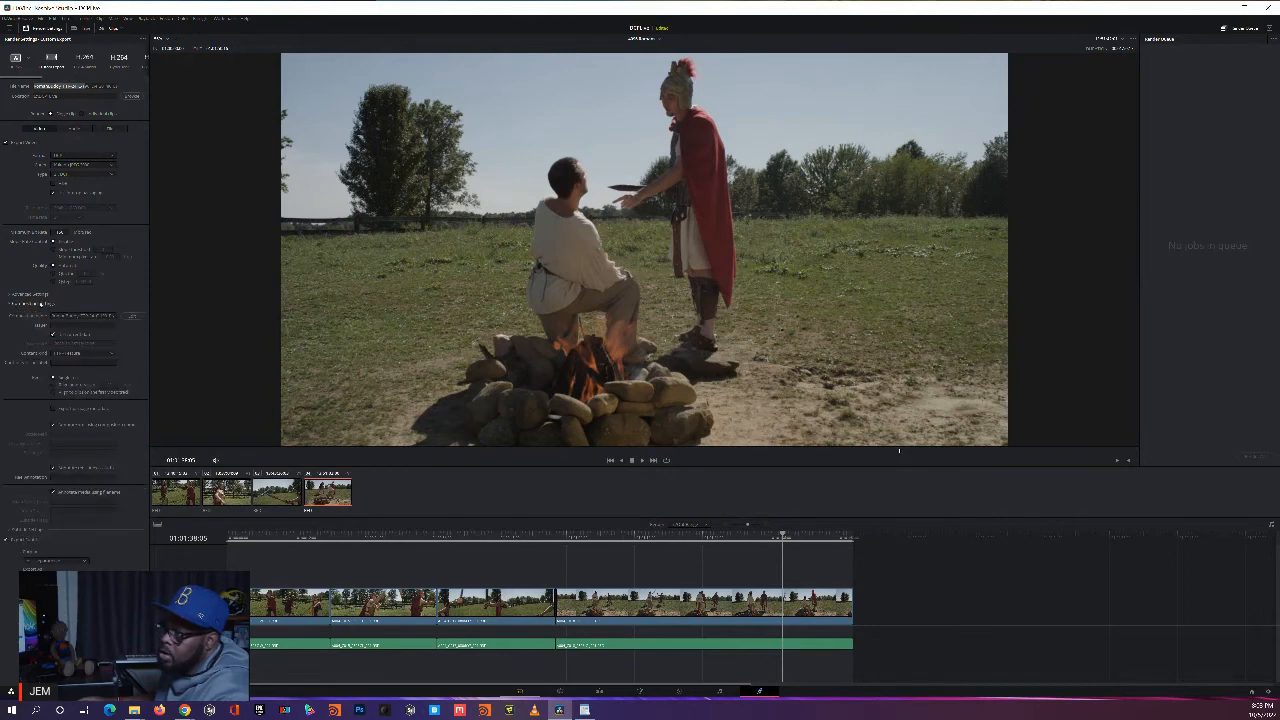
click(131, 316)
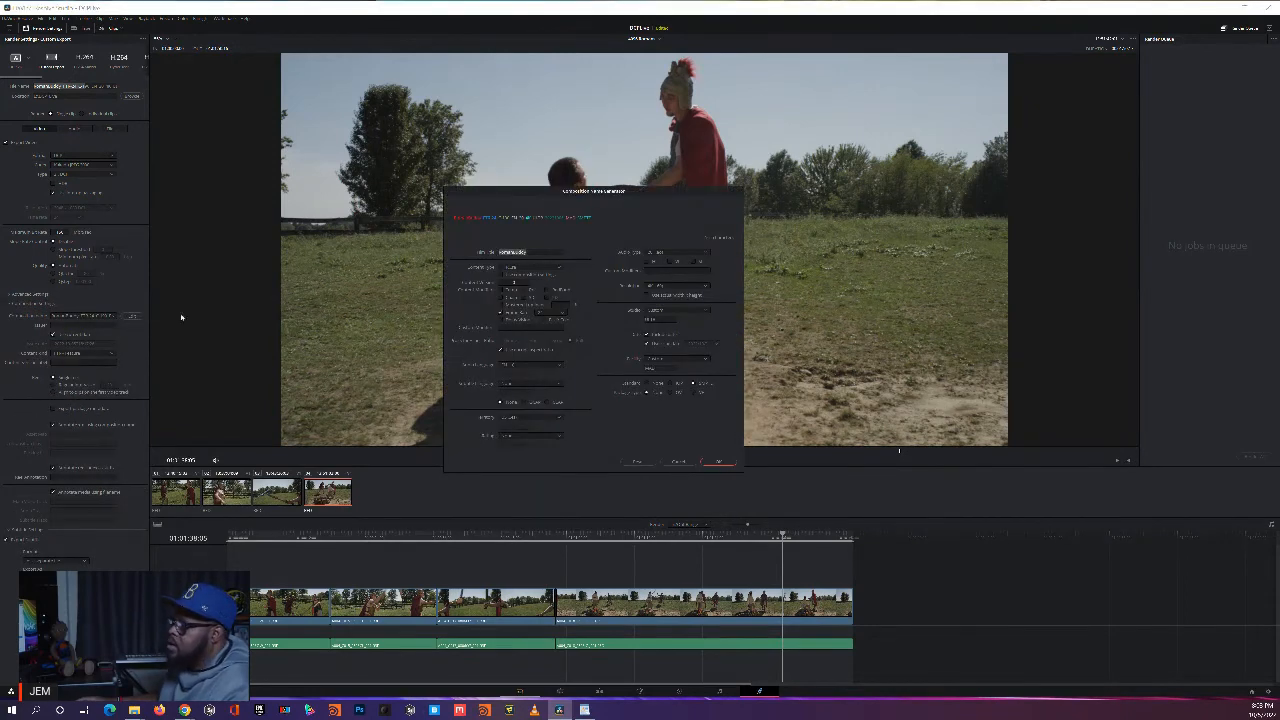
click(678, 461)
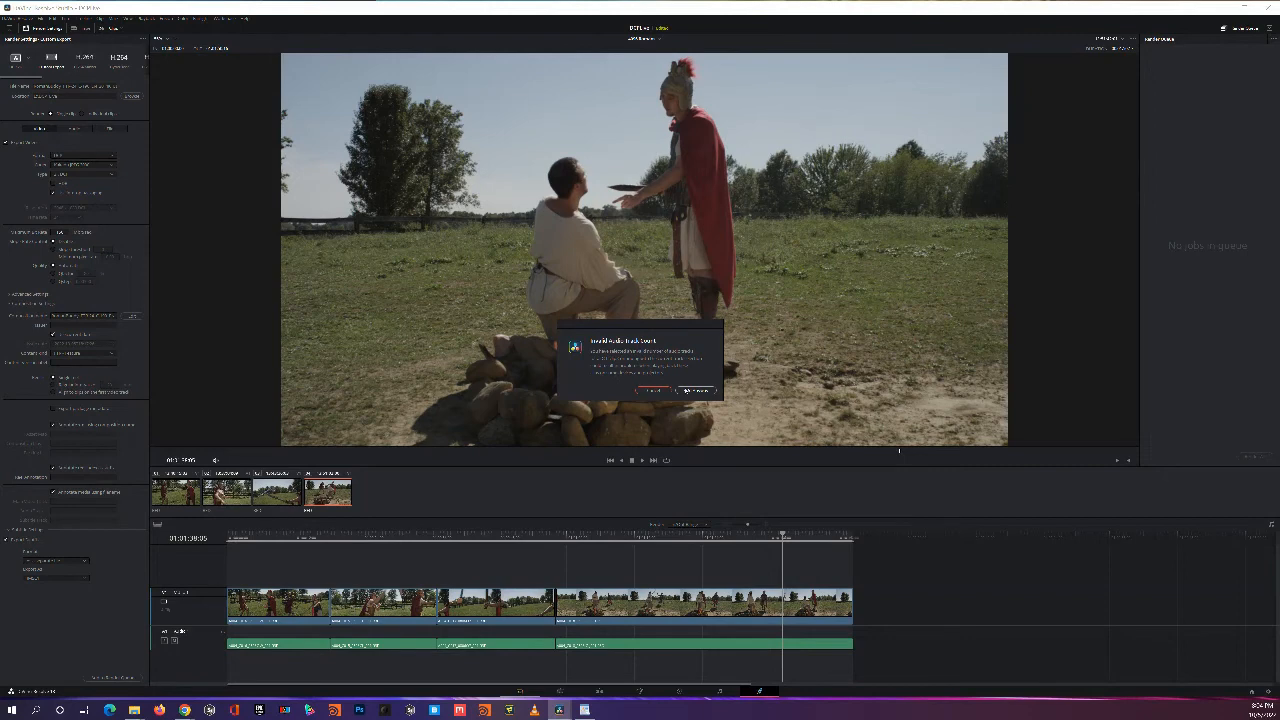
Step: Add the DCP export to the render queue despite the audio track count, and render it with the playhead returned to the timeline start
click(696, 391)
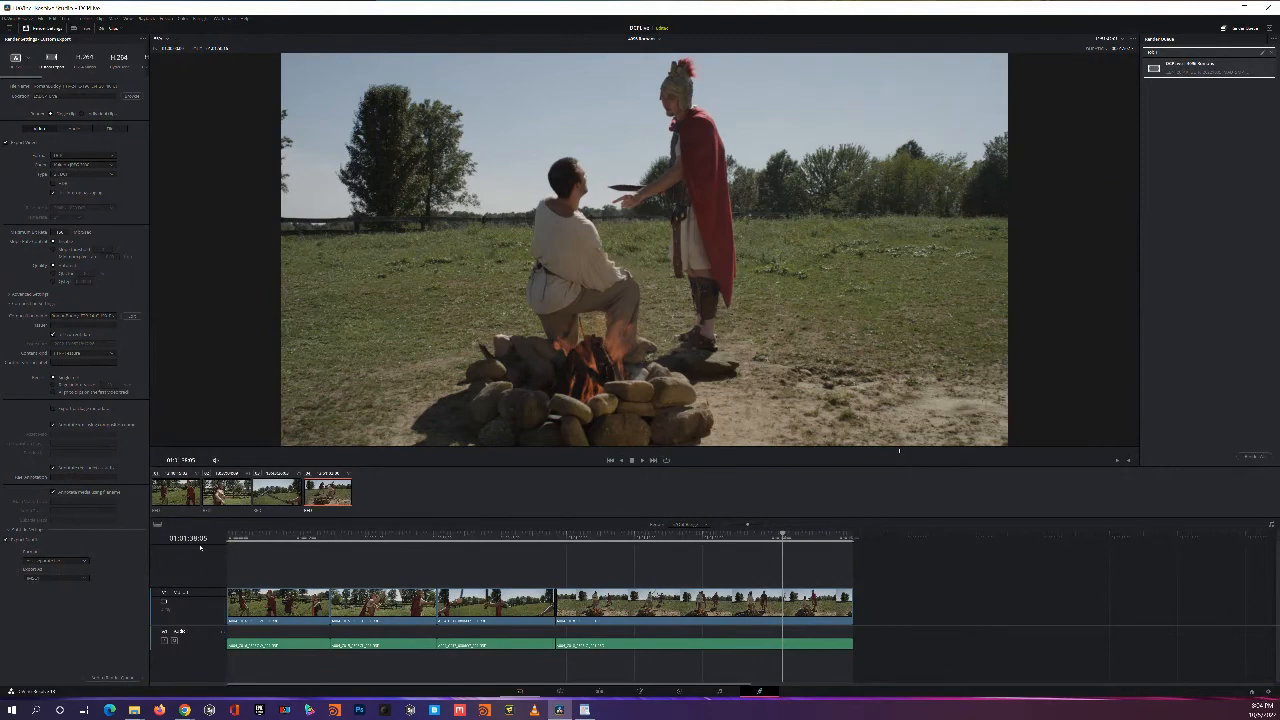
drag(738, 537, 222, 543)
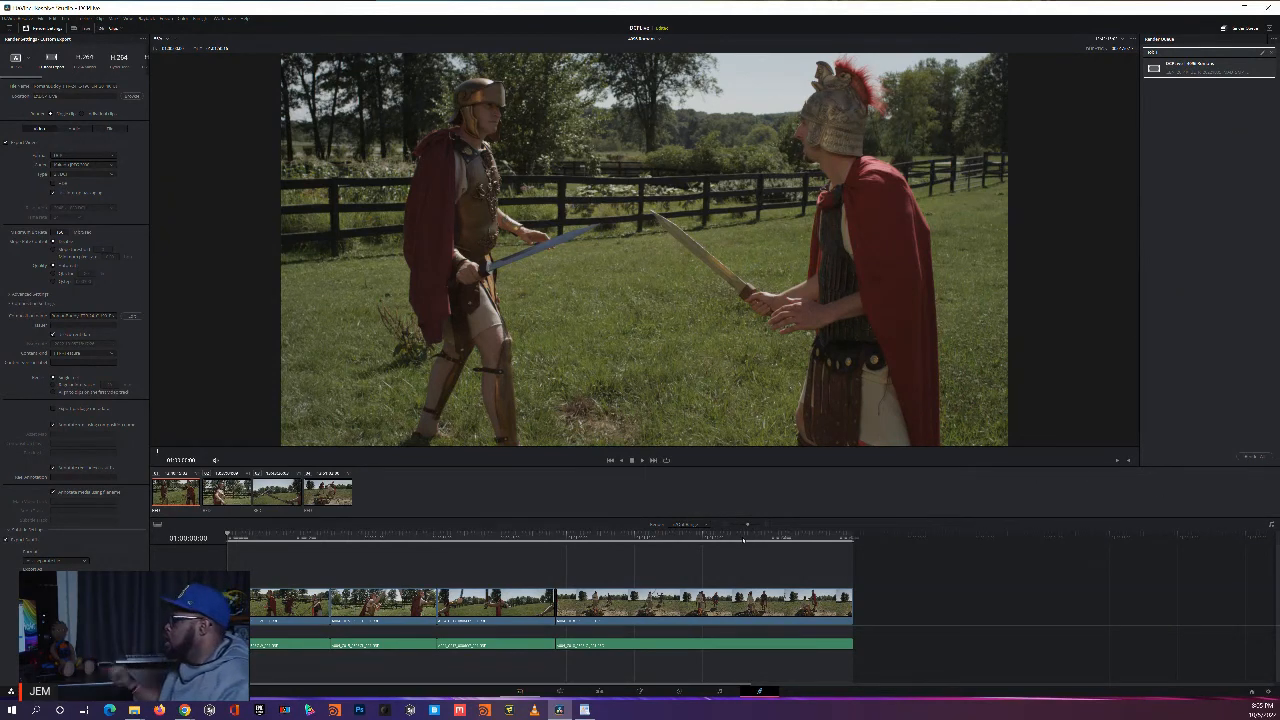
click(1261, 457)
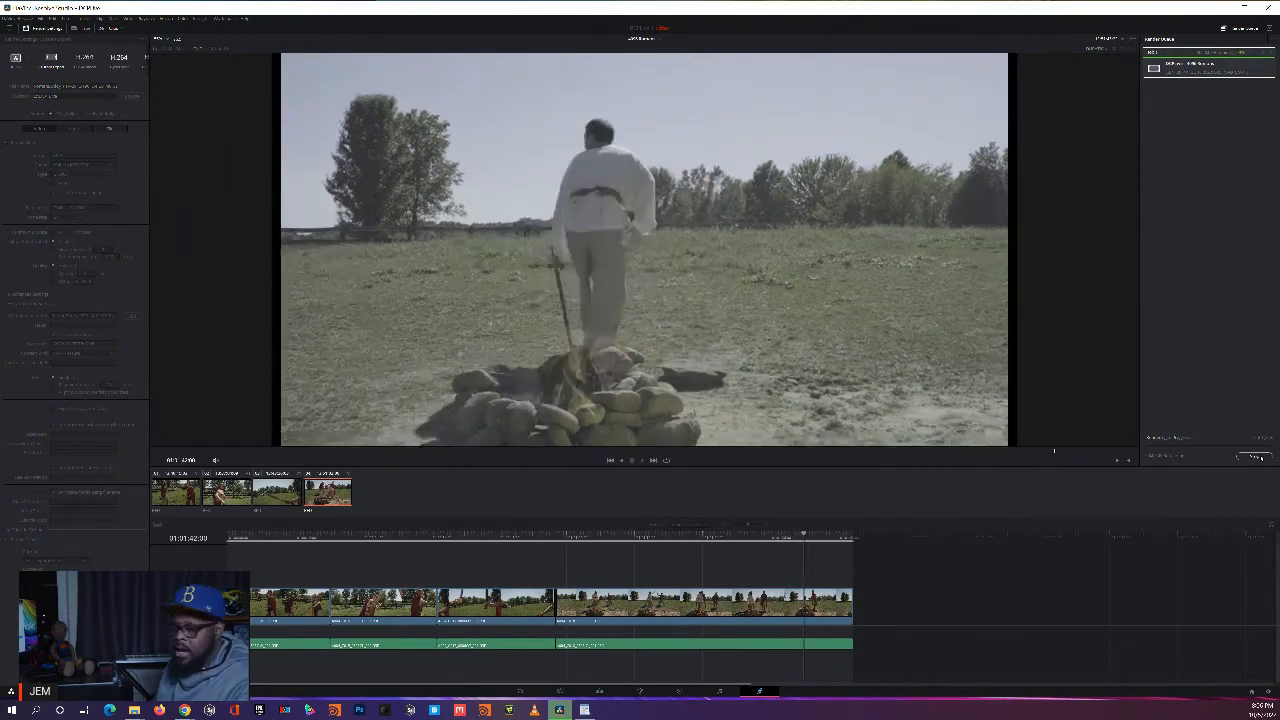
key(Home)
click(1256, 456)
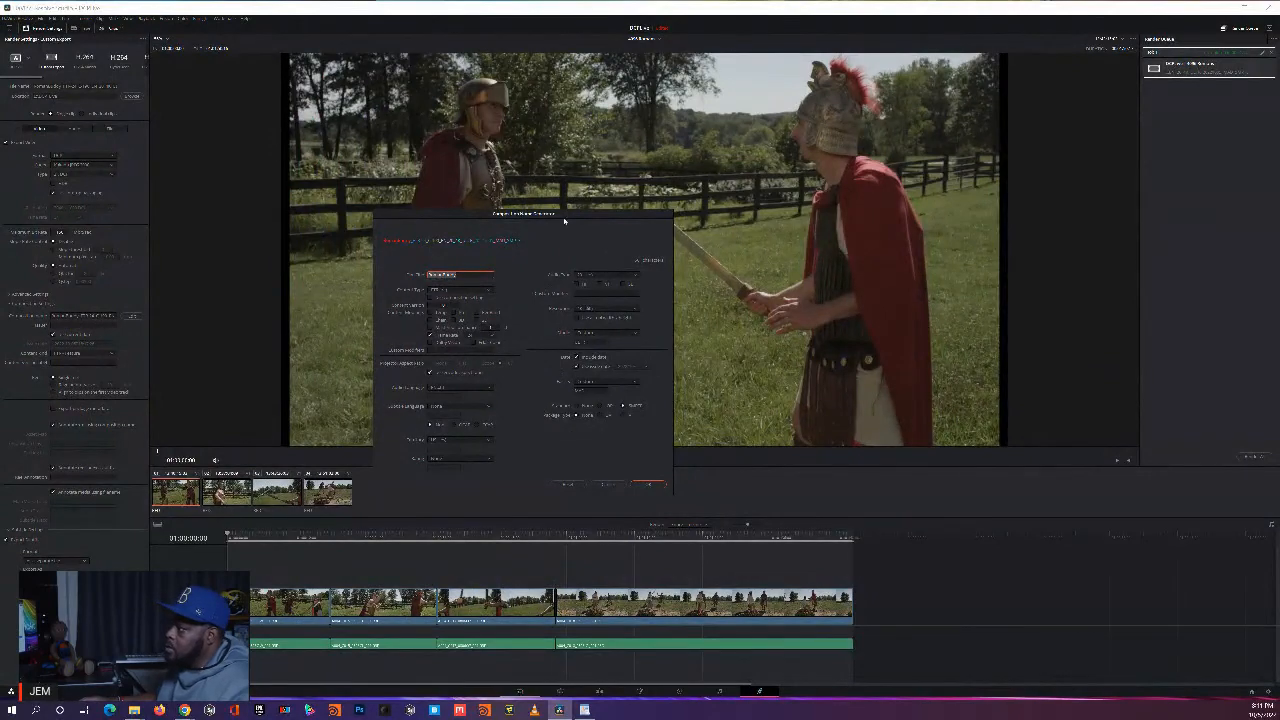
Step: Close the composition name generator without changes and set the DCP type to 4K DCI Flat
drag(568, 216, 557, 244)
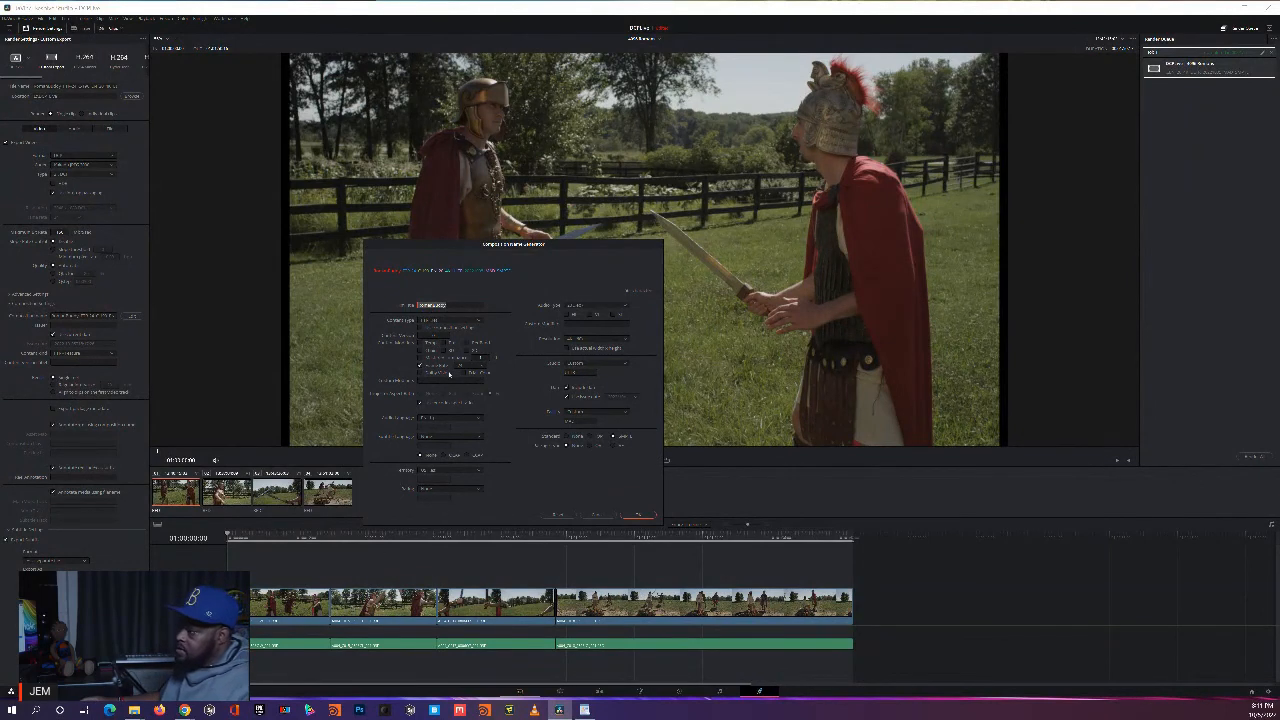
click(594, 516)
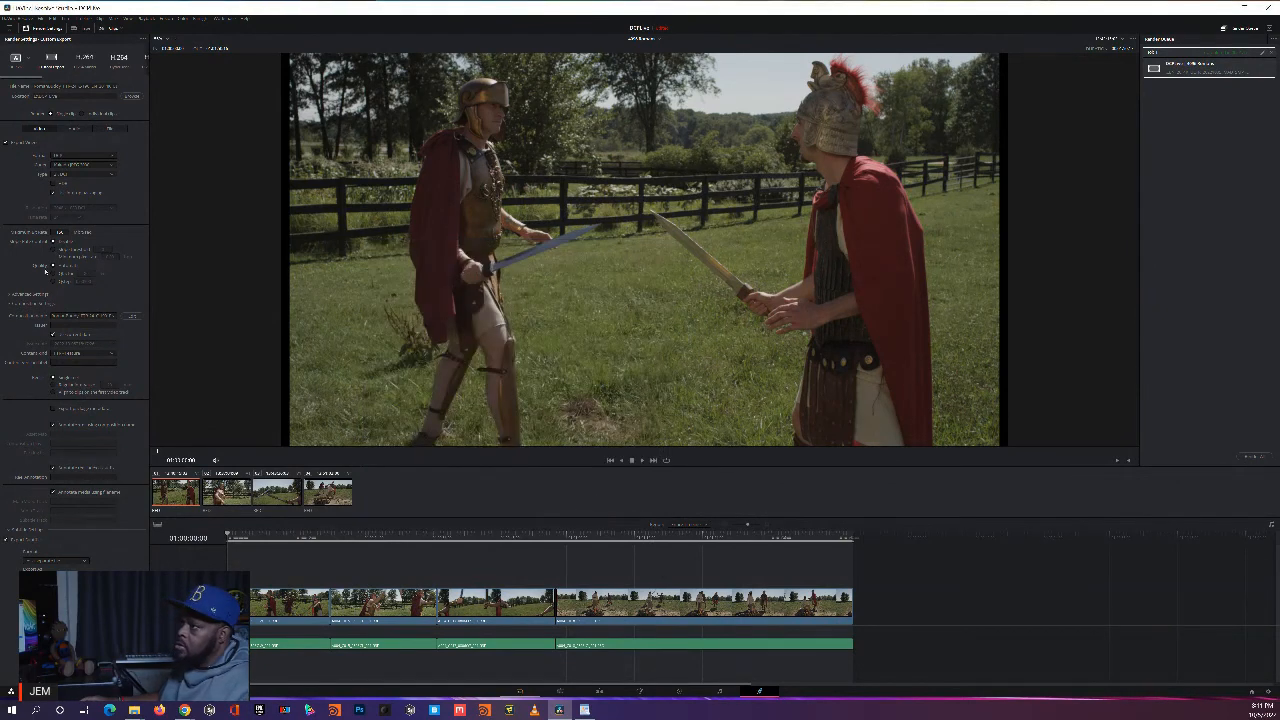
click(84, 176)
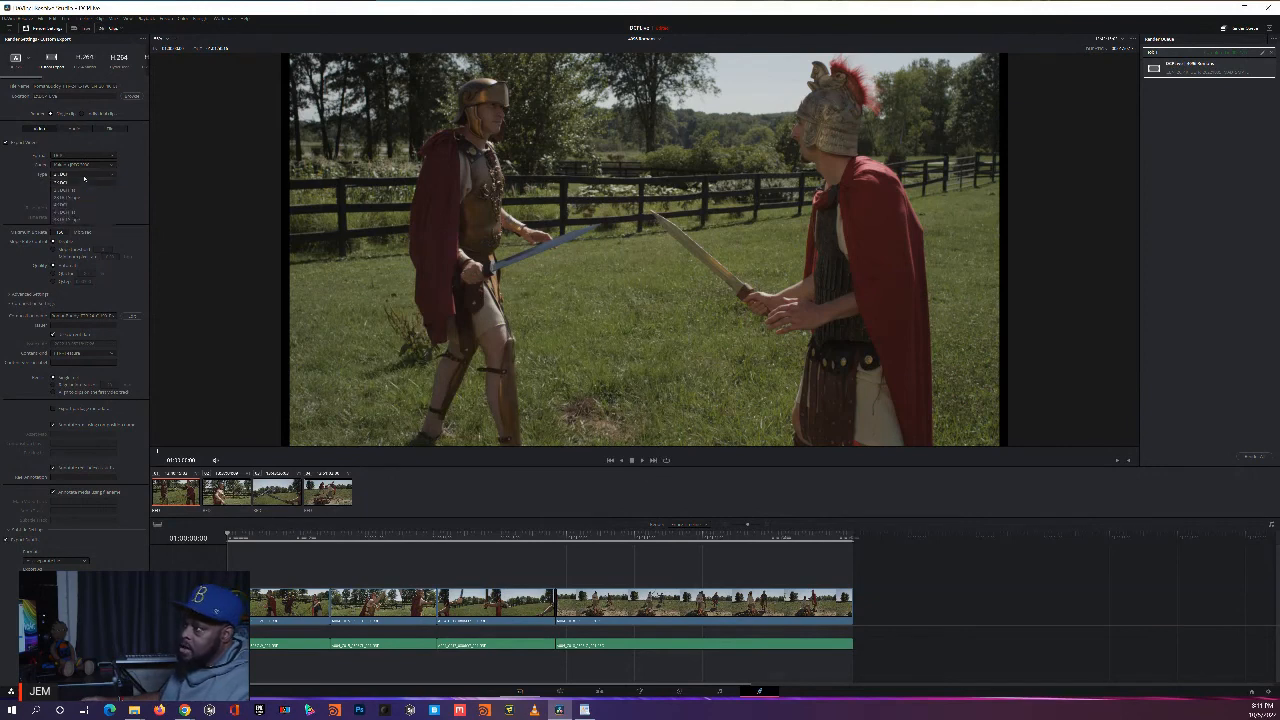
click(81, 213)
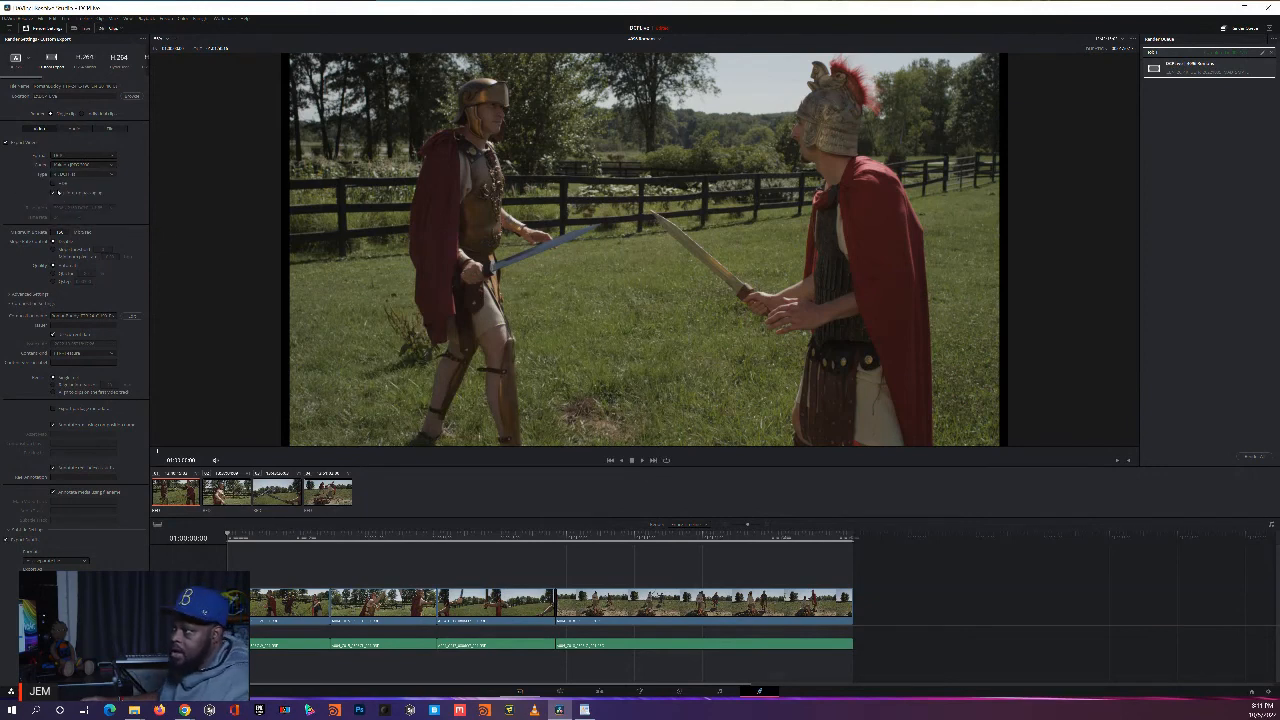
click(91, 176)
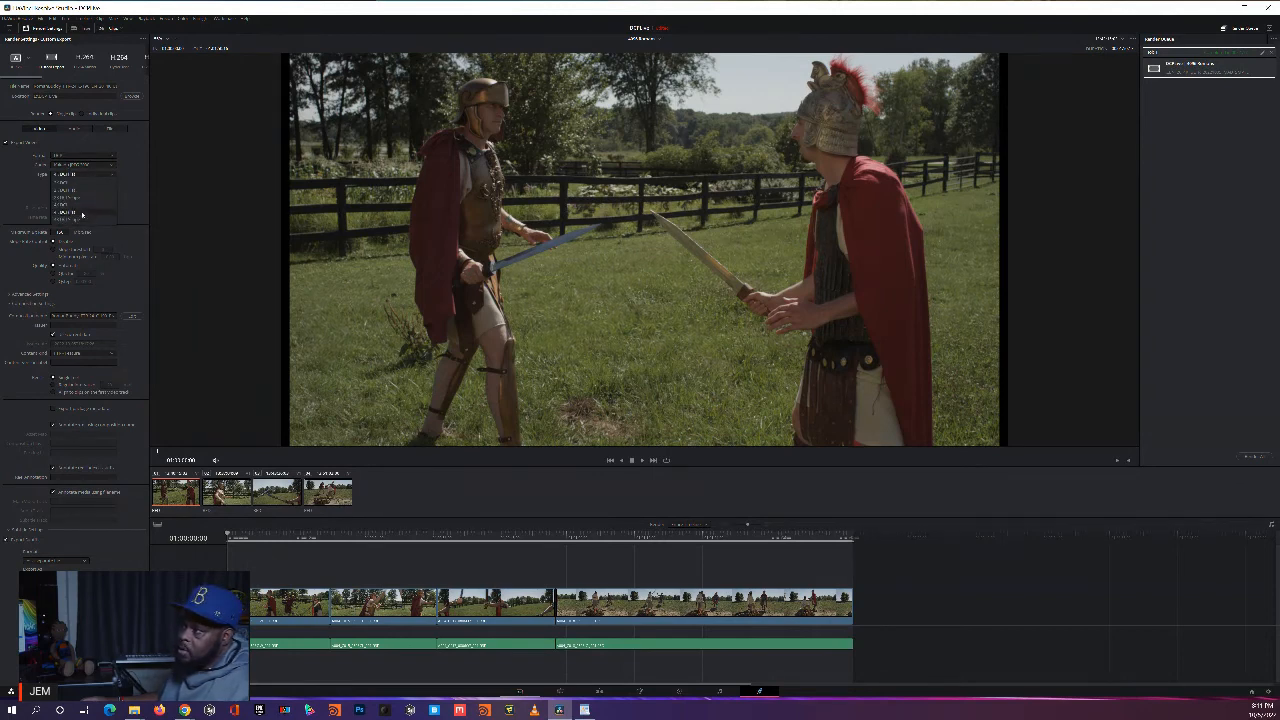
click(82, 213)
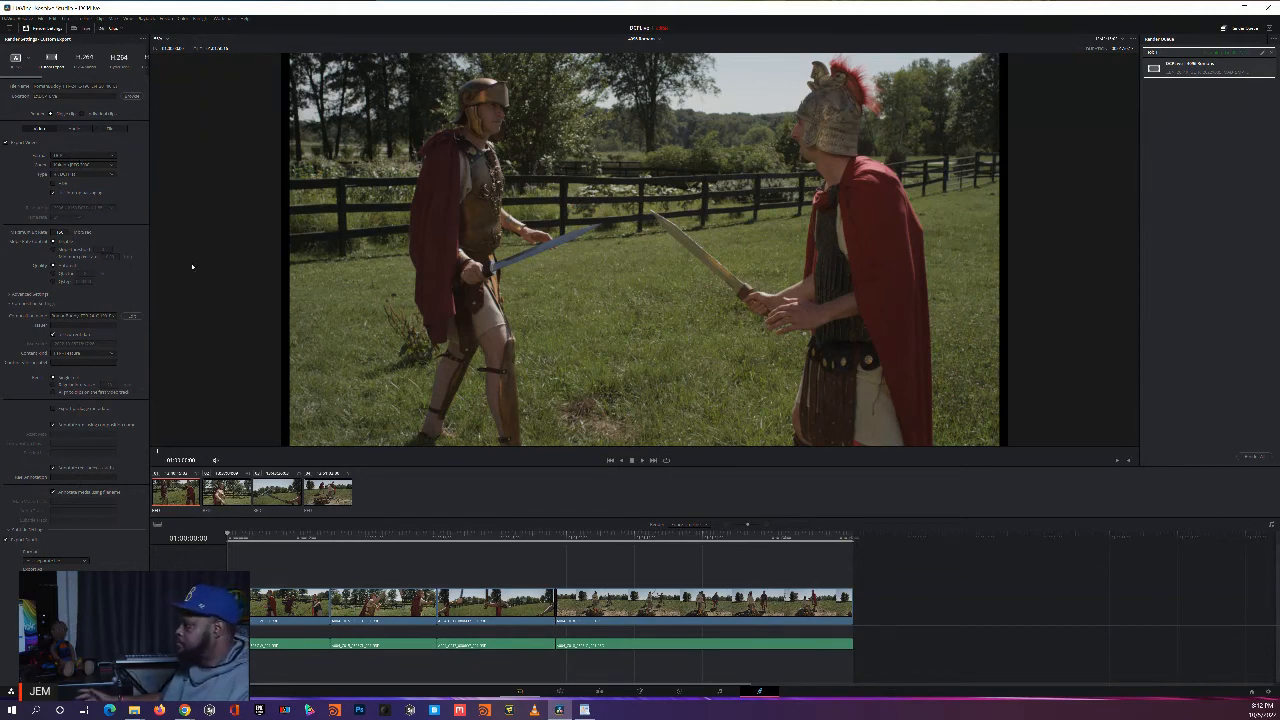
Step: Play the demo timeline from the second clip and scrub back through the footage to review it
key(Down)
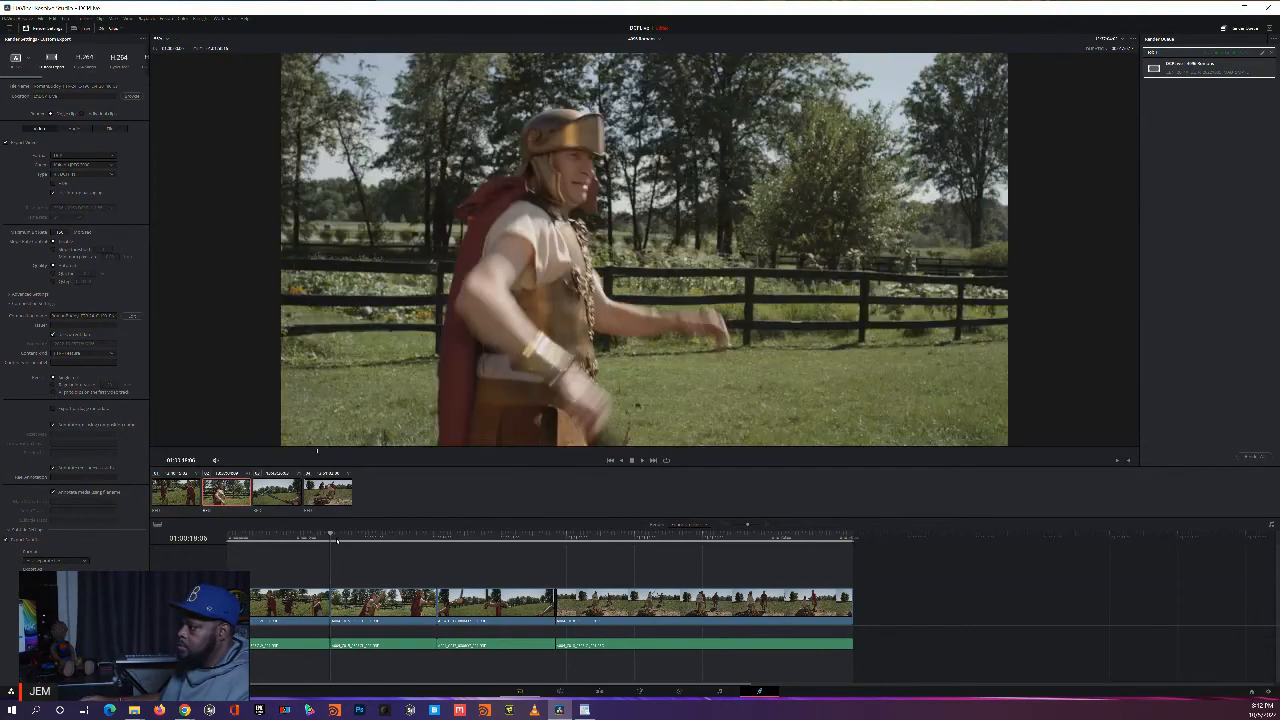
key(l)
key(l)
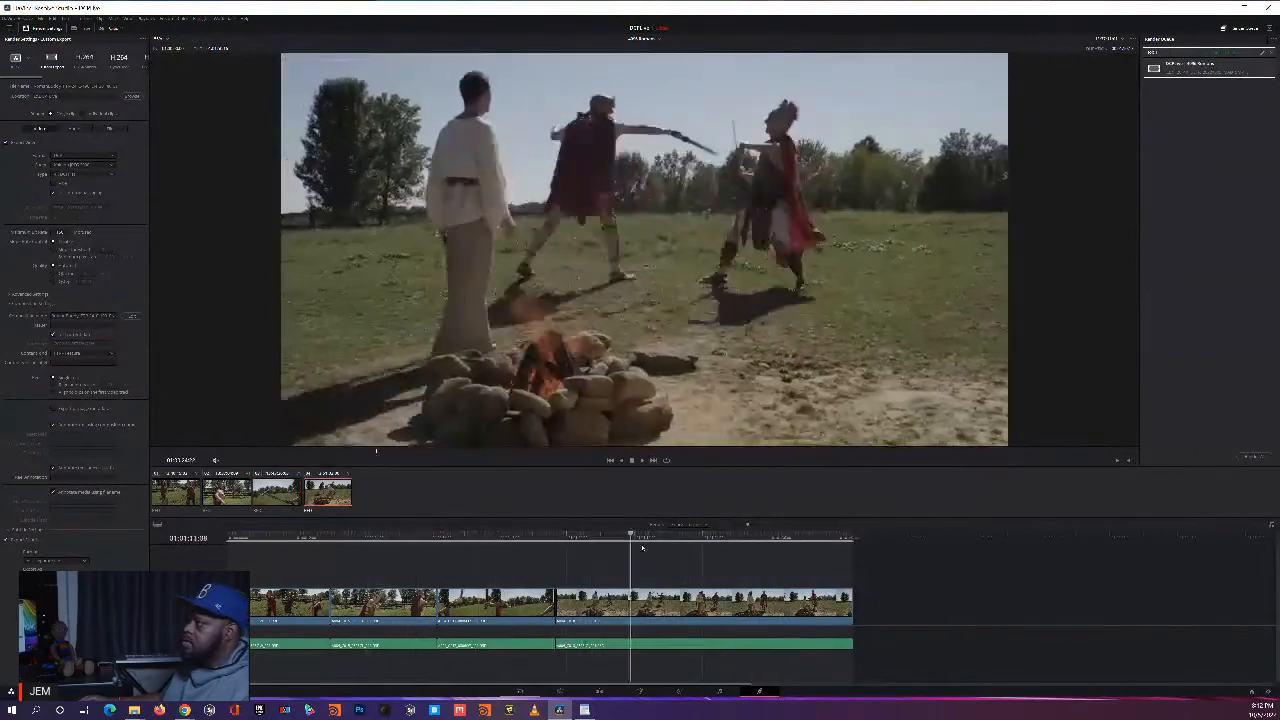
drag(734, 558, 411, 545)
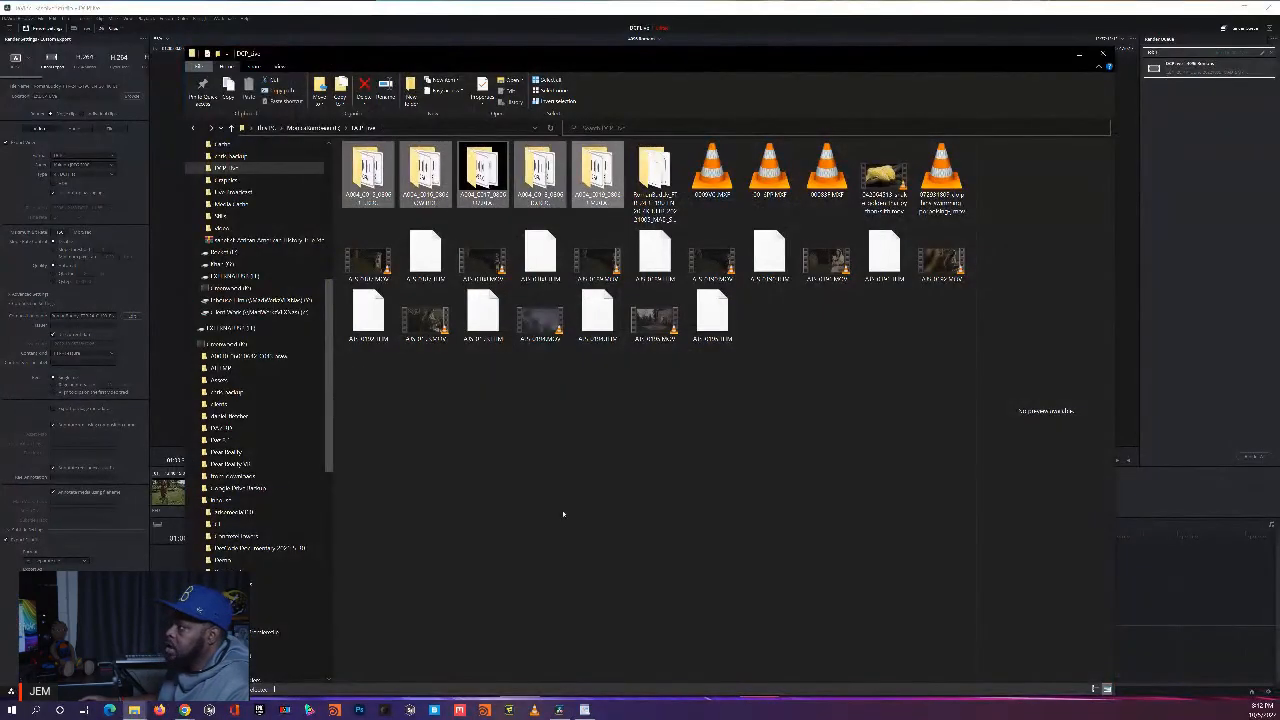
Step: In File Explorer, show the DCP_Live folder as a detailed list with a wider name column and select the exported DCP folder's full name
click(562, 513)
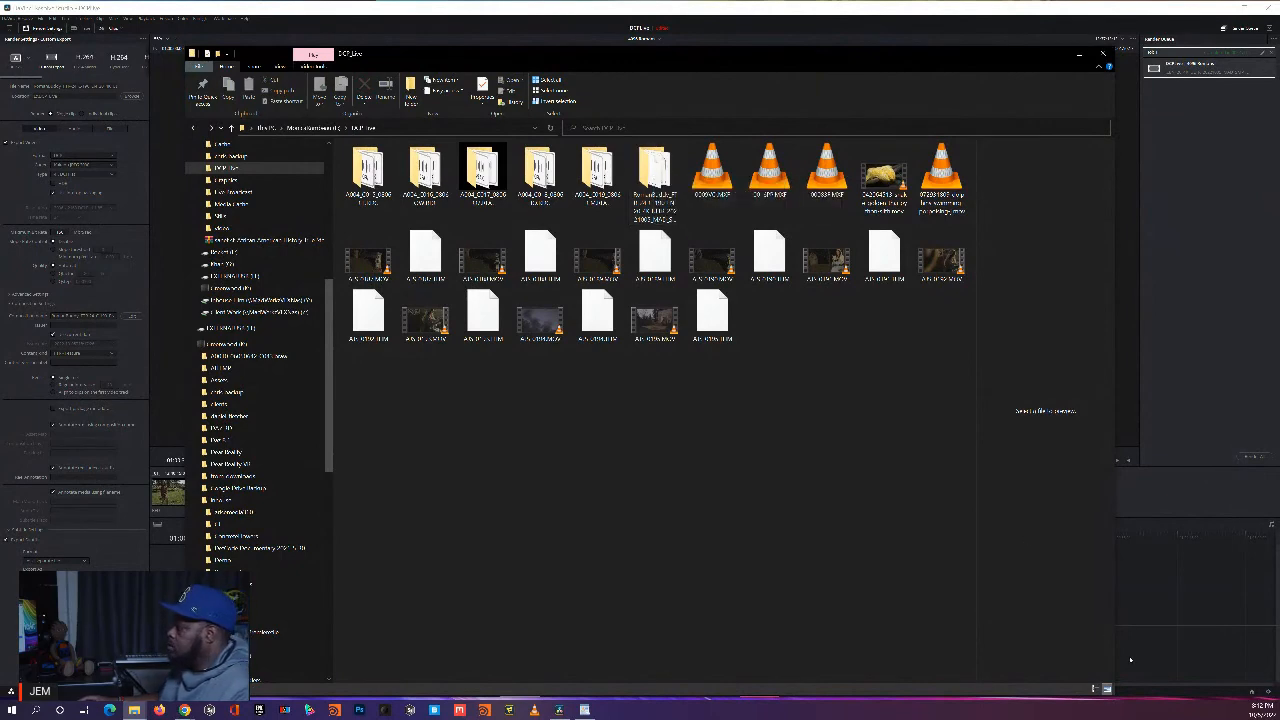
click(1094, 689)
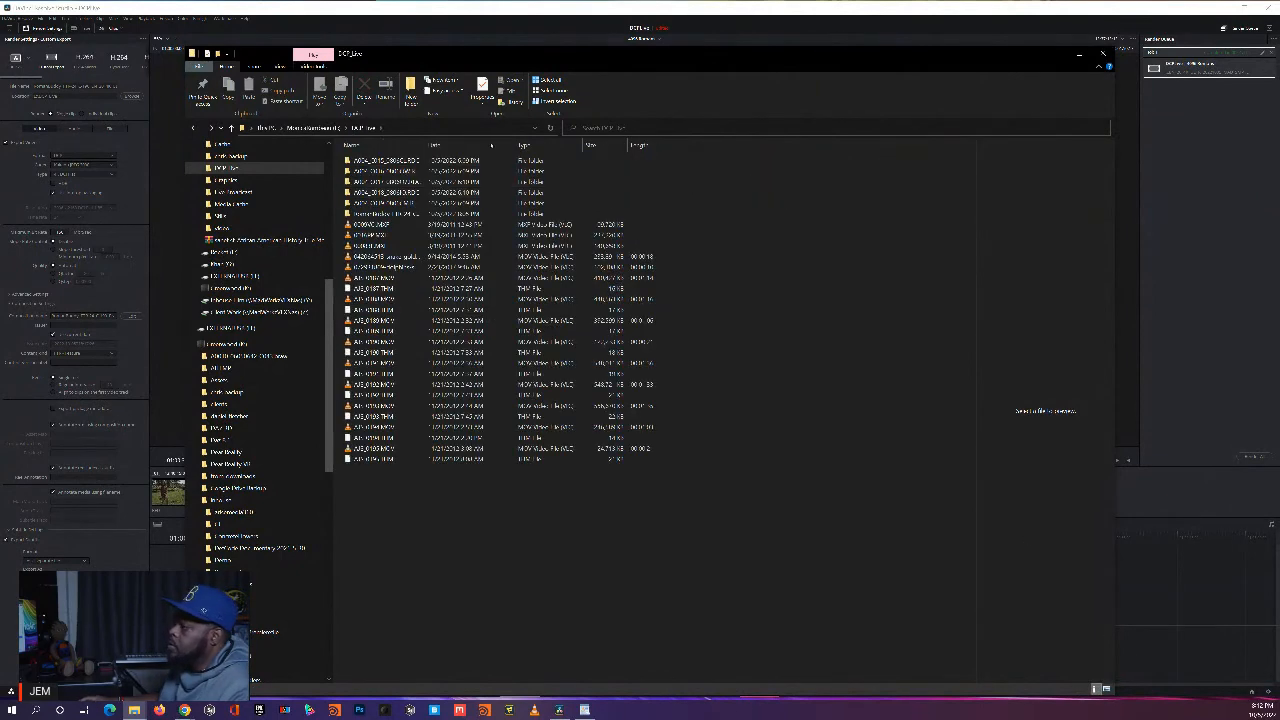
drag(427, 145, 638, 145)
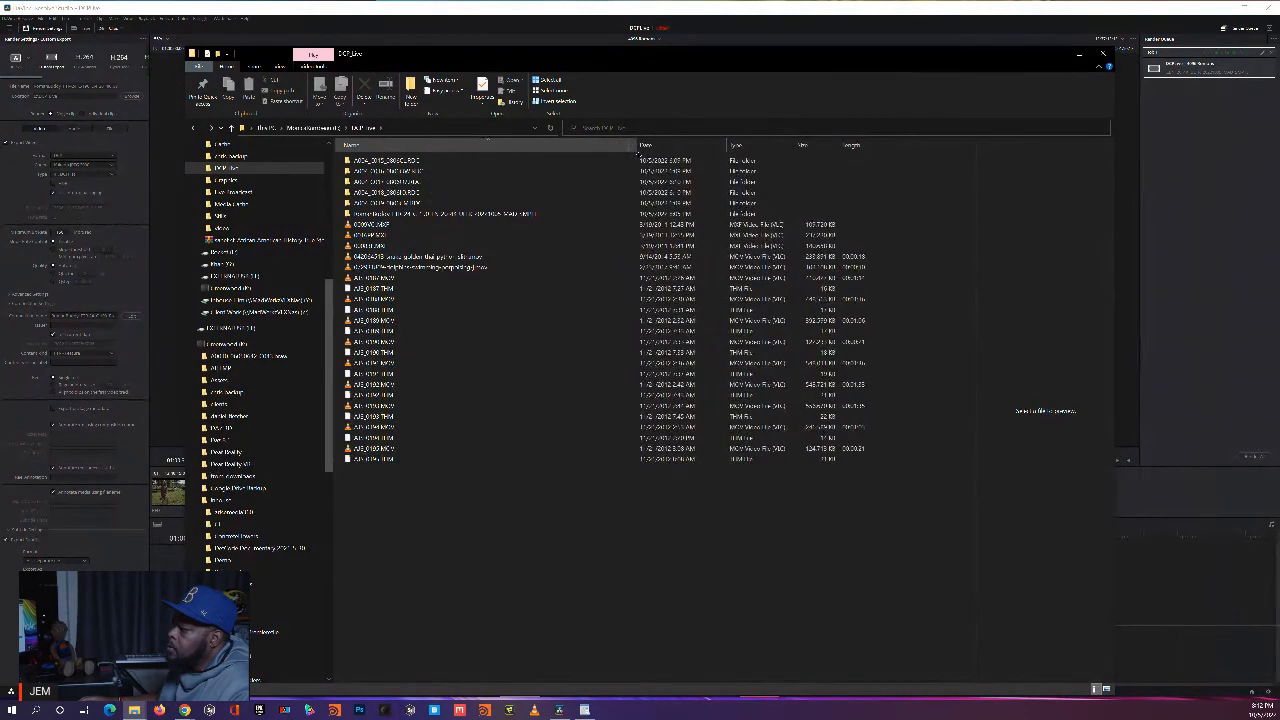
click(498, 214)
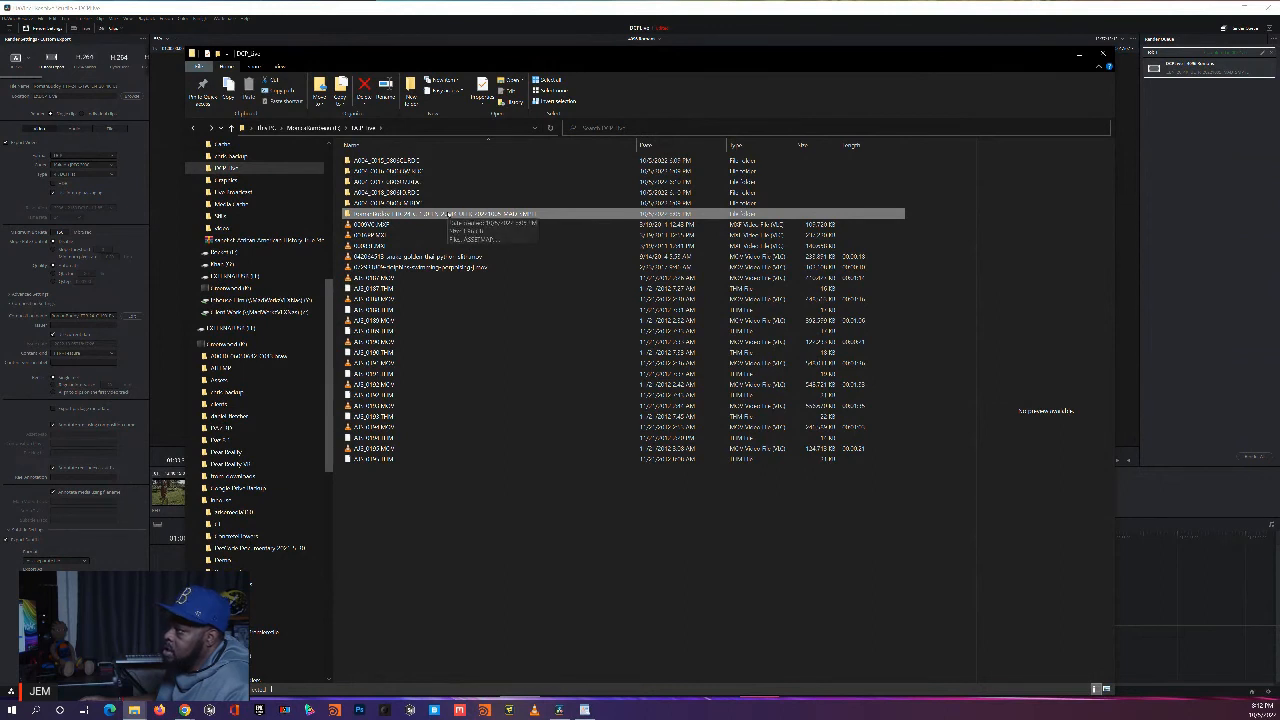
click(447, 214)
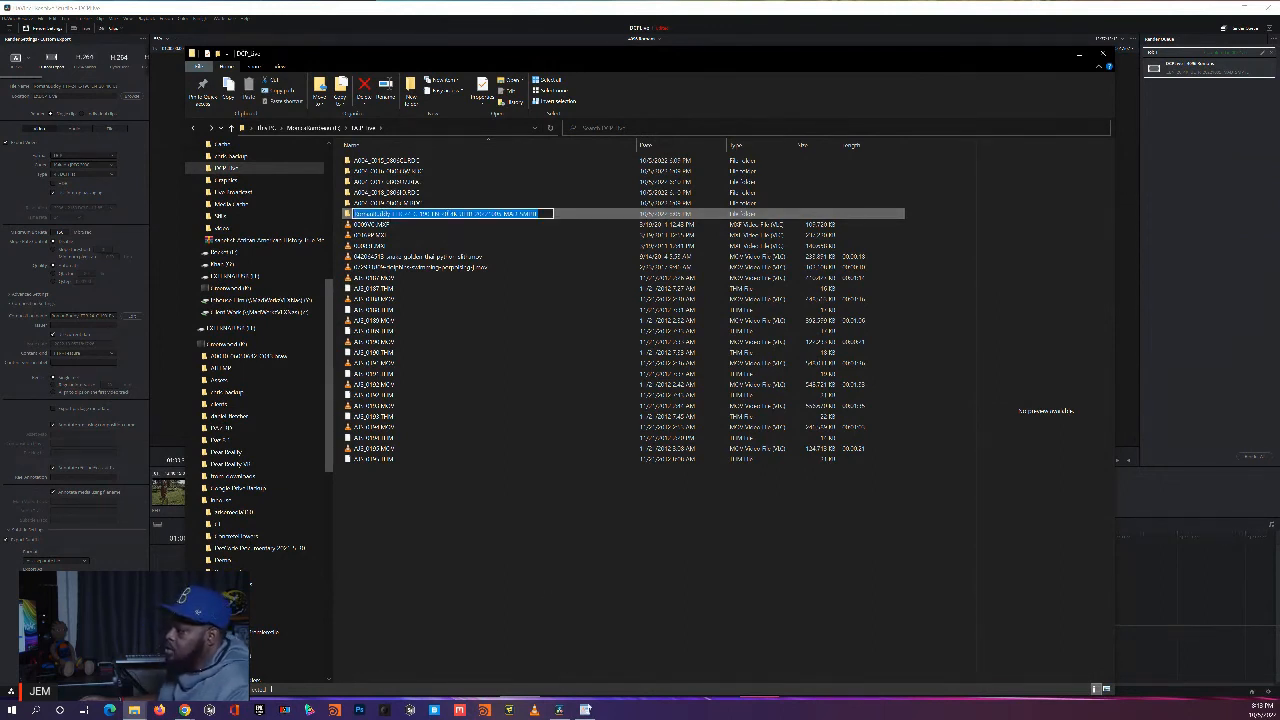
Step: Switch to WordPad, insert four lines above "DCI Standard" and enter the folder name RomanBuddy_FTR-24_C-190_EN_20_4K_ULTR_20221005_MAD_SMPTE on the first line
click(585, 710)
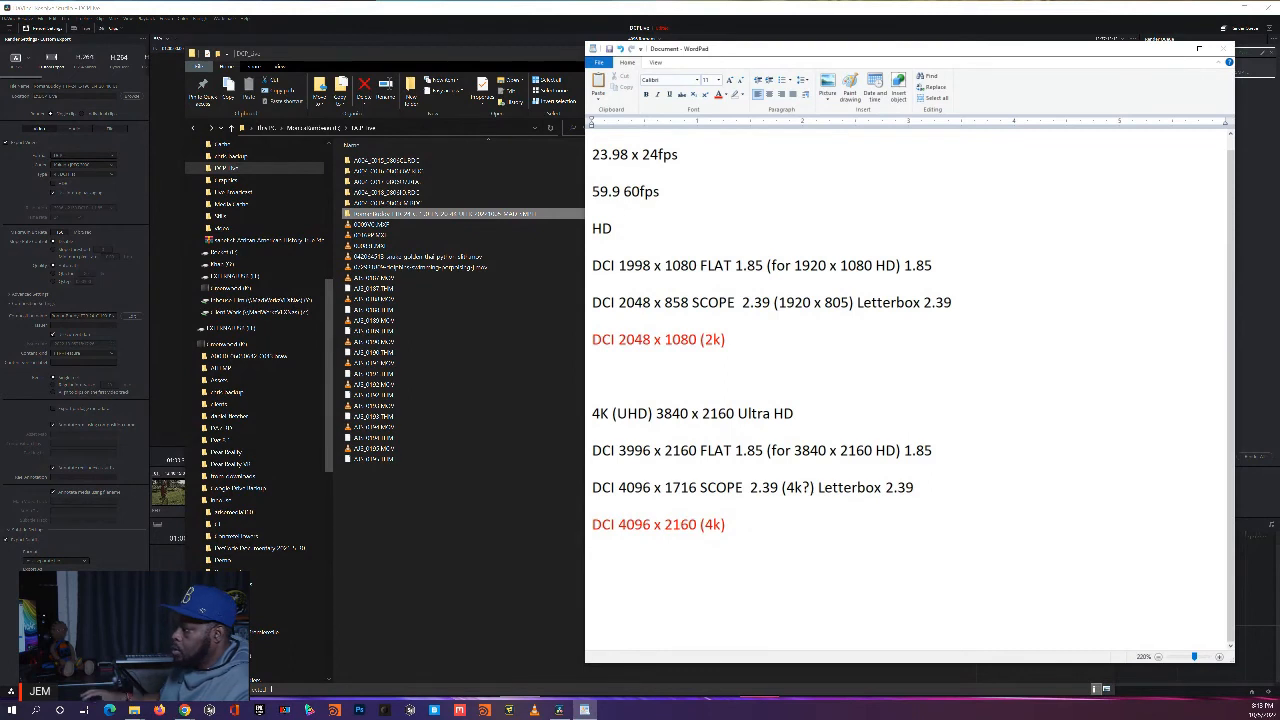
scroll(772, 351, up, 1)
scroll(661, 163, up, 1)
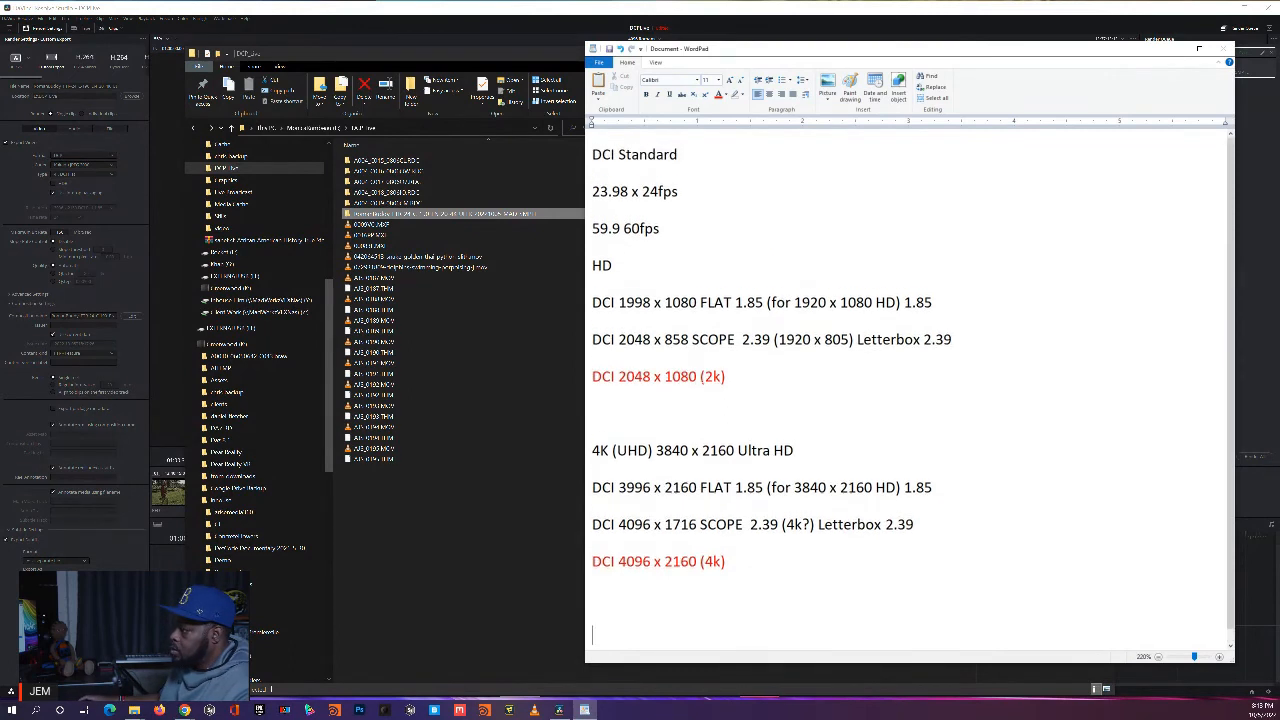
scroll(661, 163, down, 1)
scroll(661, 163, up, 1)
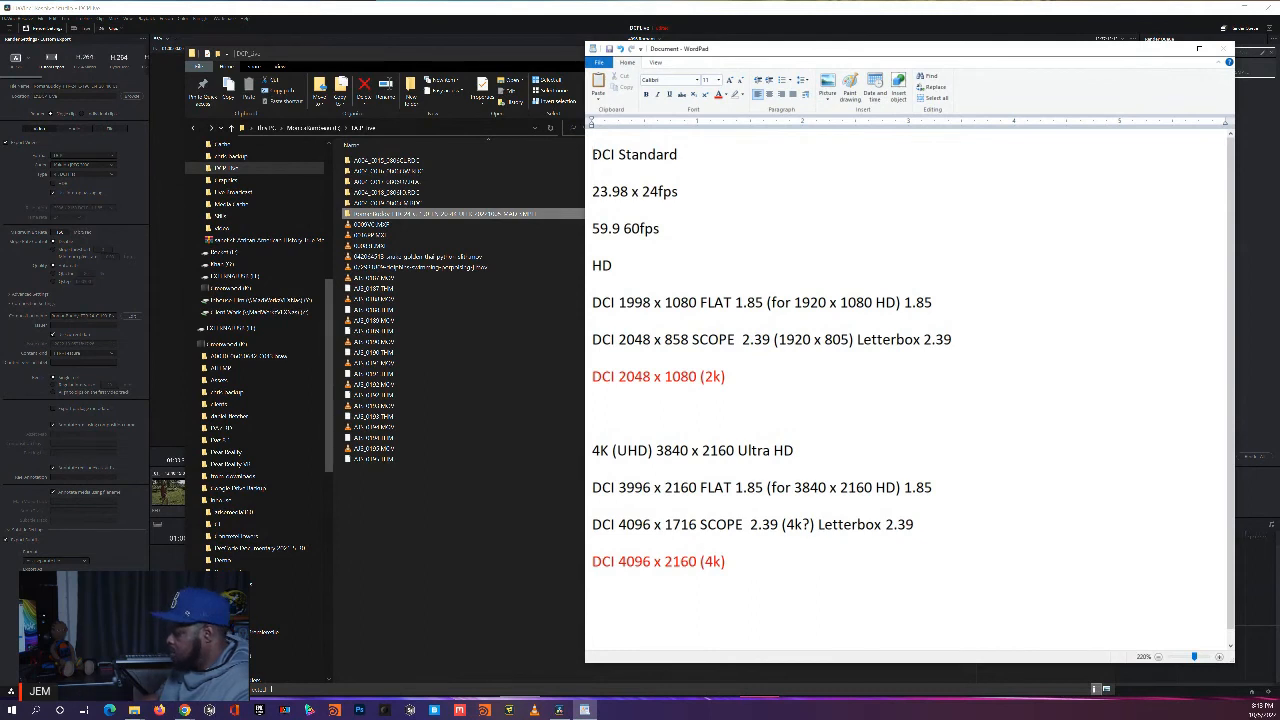
key(Return)
key(Return)
key(Return)
key(Return)
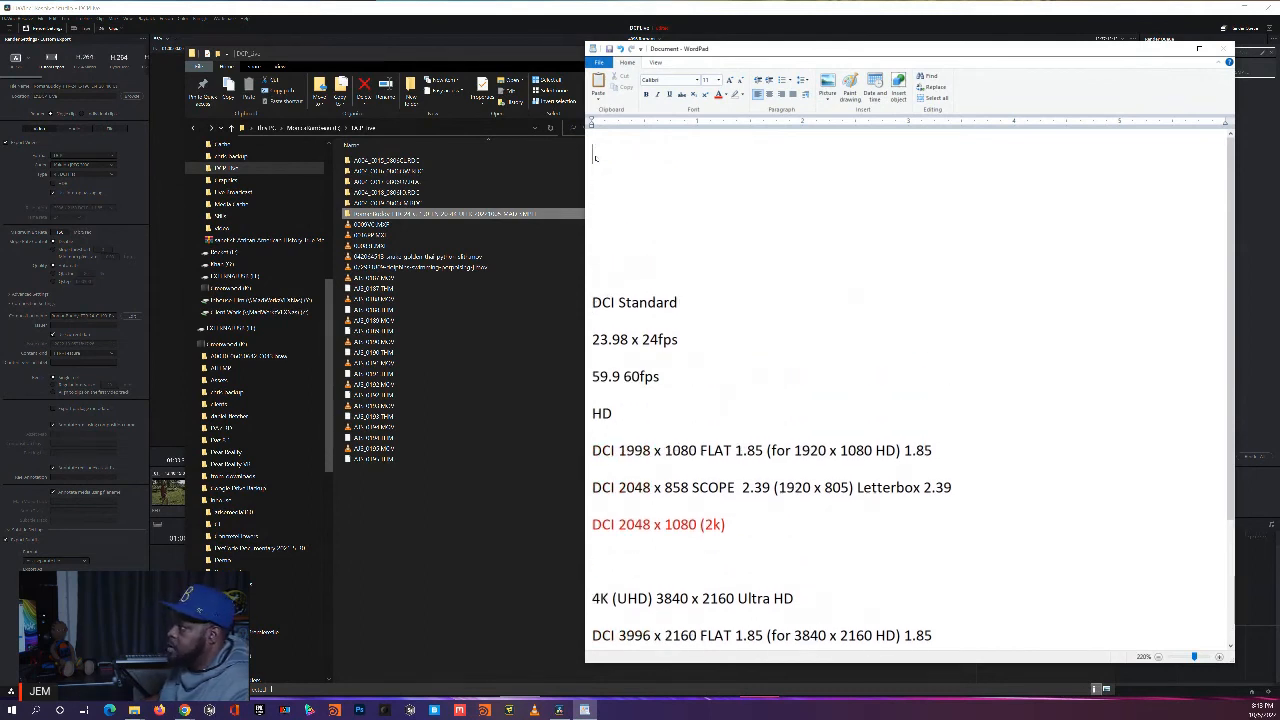
text(RomanBuddy_FTR-24_C-190_EN_20_4K_ULTR_20221005_MAD_SMPTE)
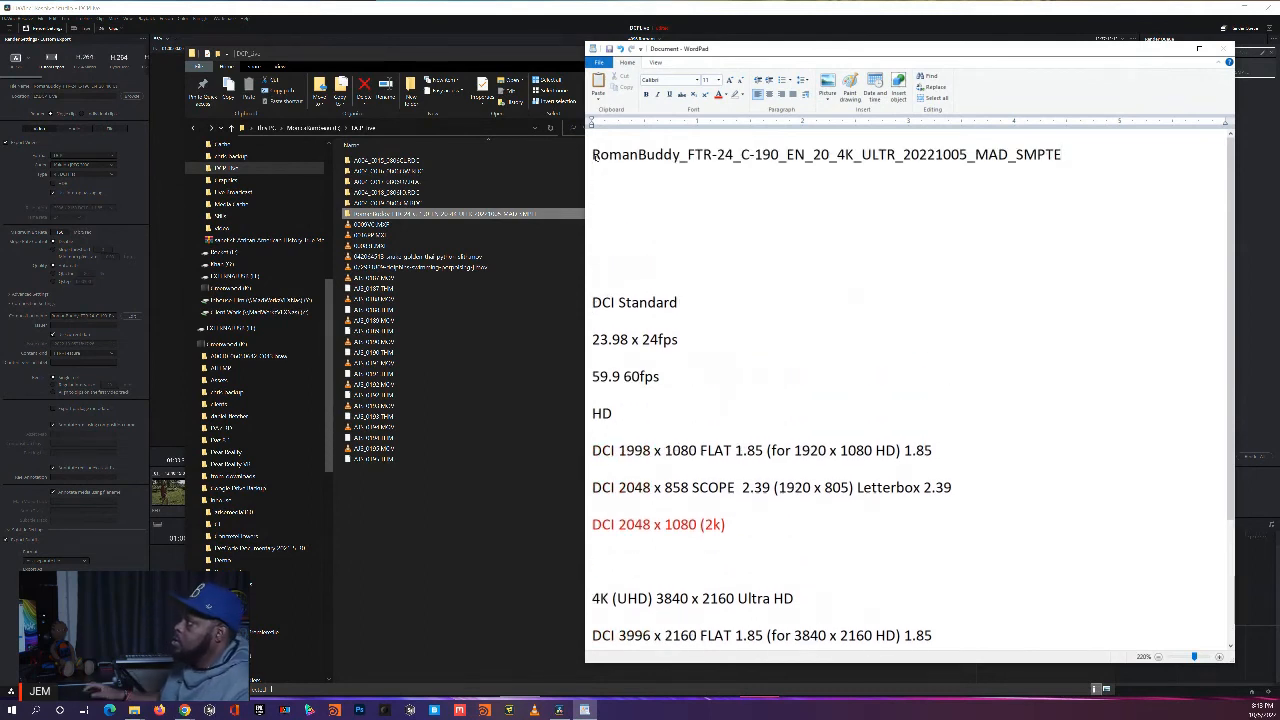